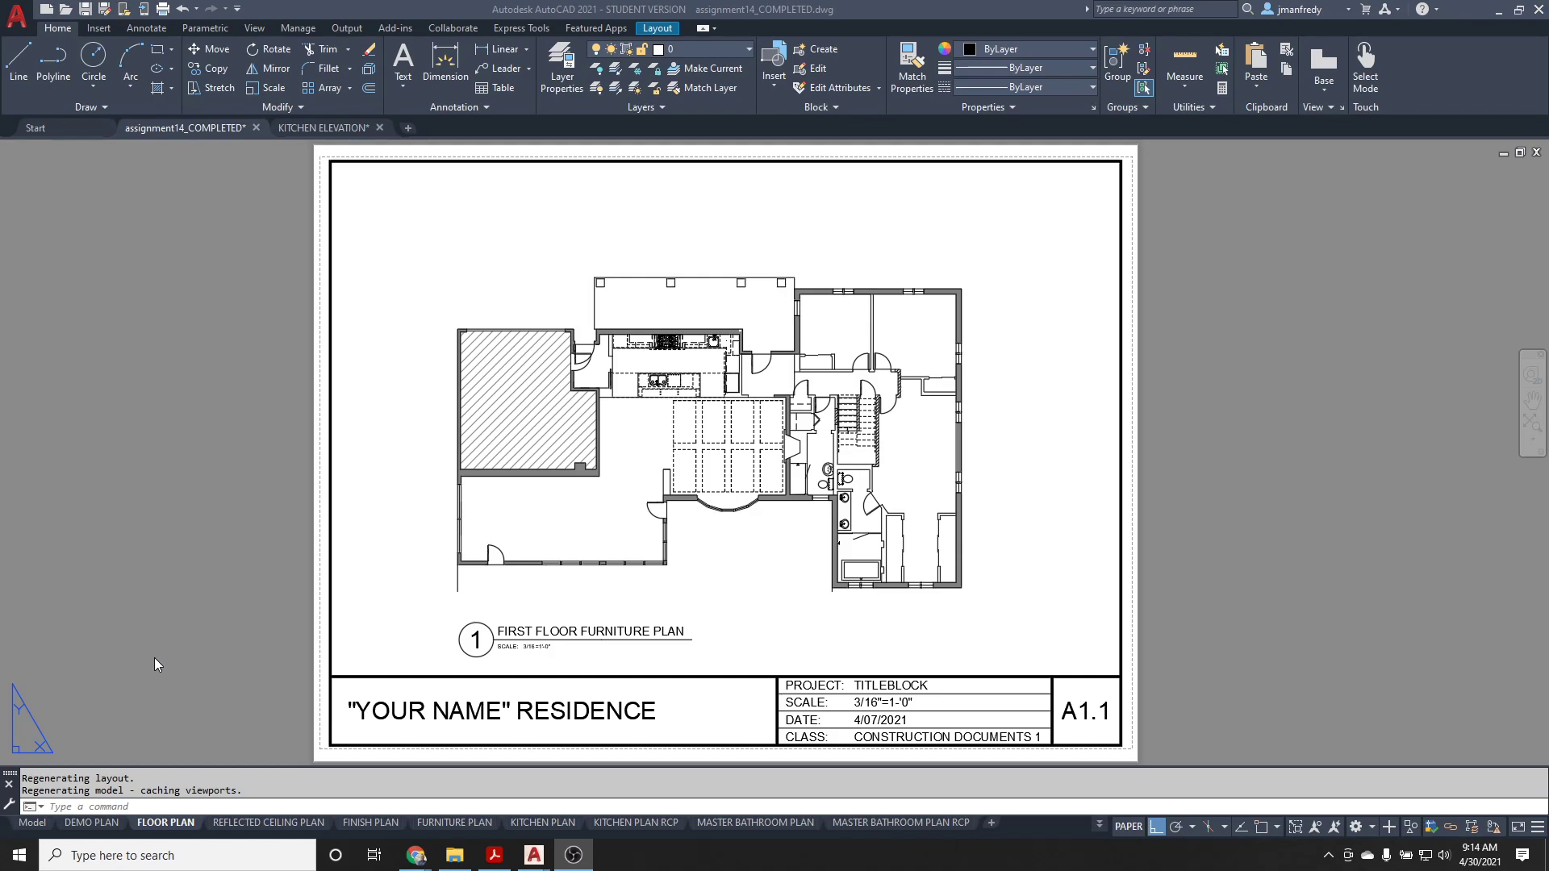
- Bring the kitchen into view, check the KITCHEN ELEVATIONS sheet, then return to FLOOR PLAN
scroll(218, 625, down, 2)
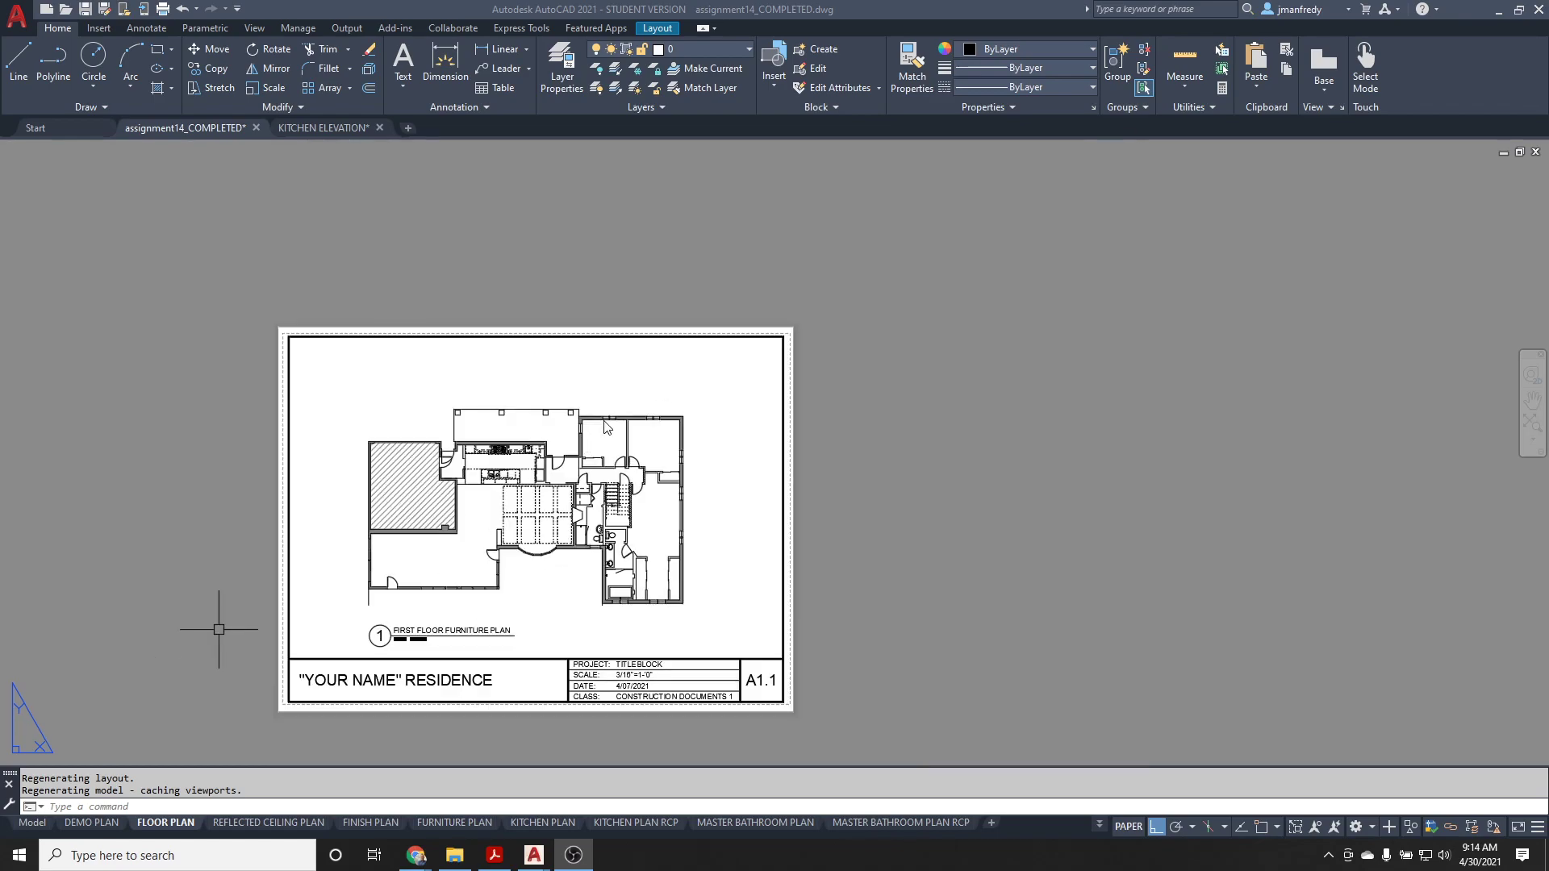
scroll(367, 498, up, 2)
scroll(355, 492, up, 5)
scroll(702, 391, up, 5)
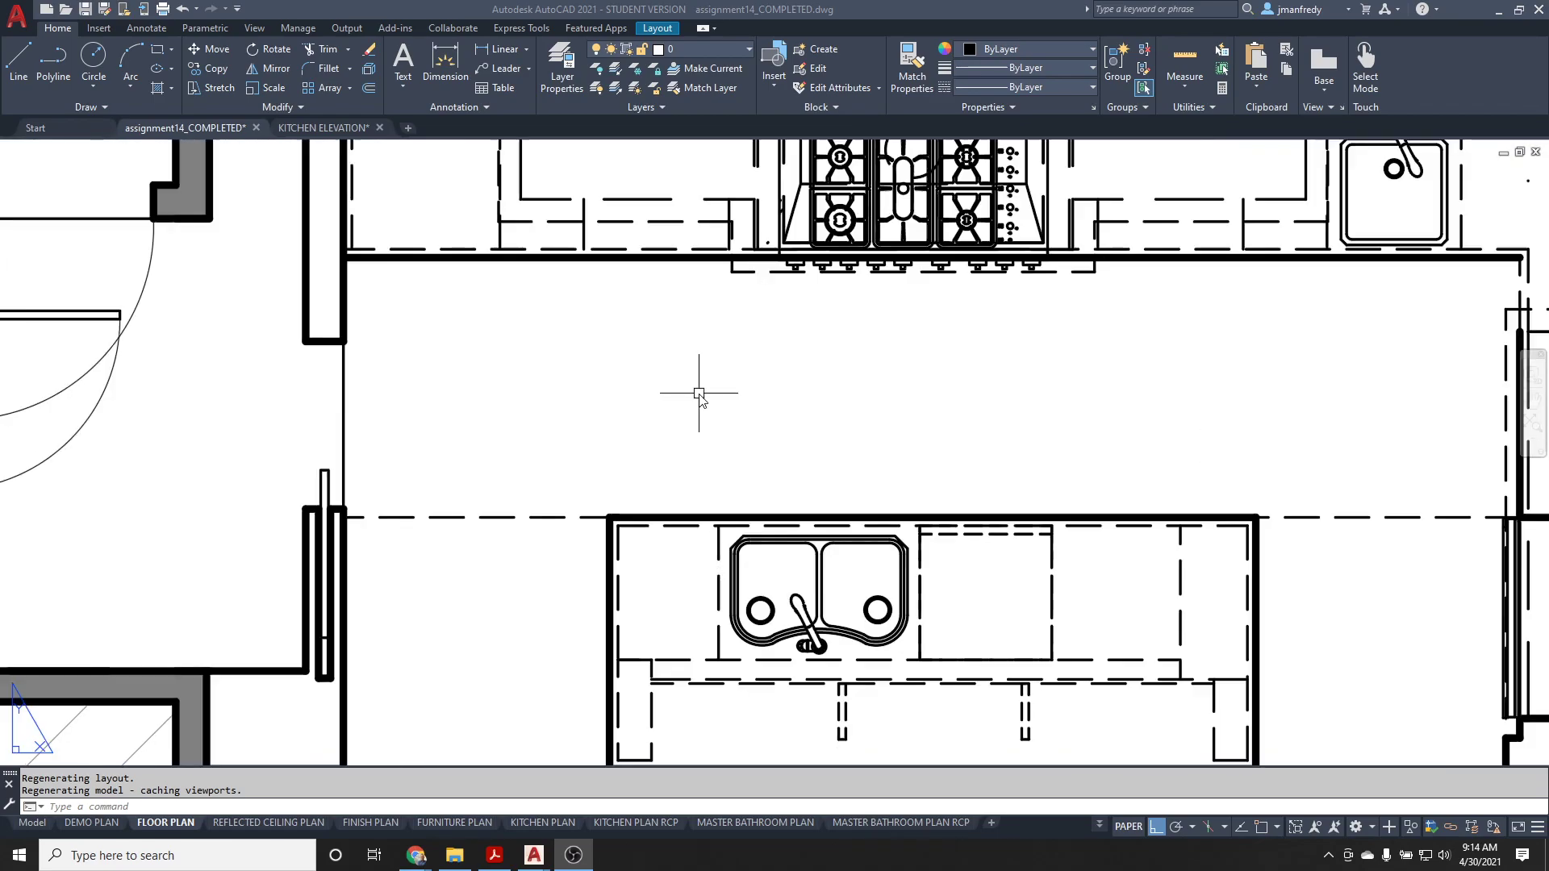
scroll(790, 368, down, 2)
middle_drag(901, 363, 690, 359)
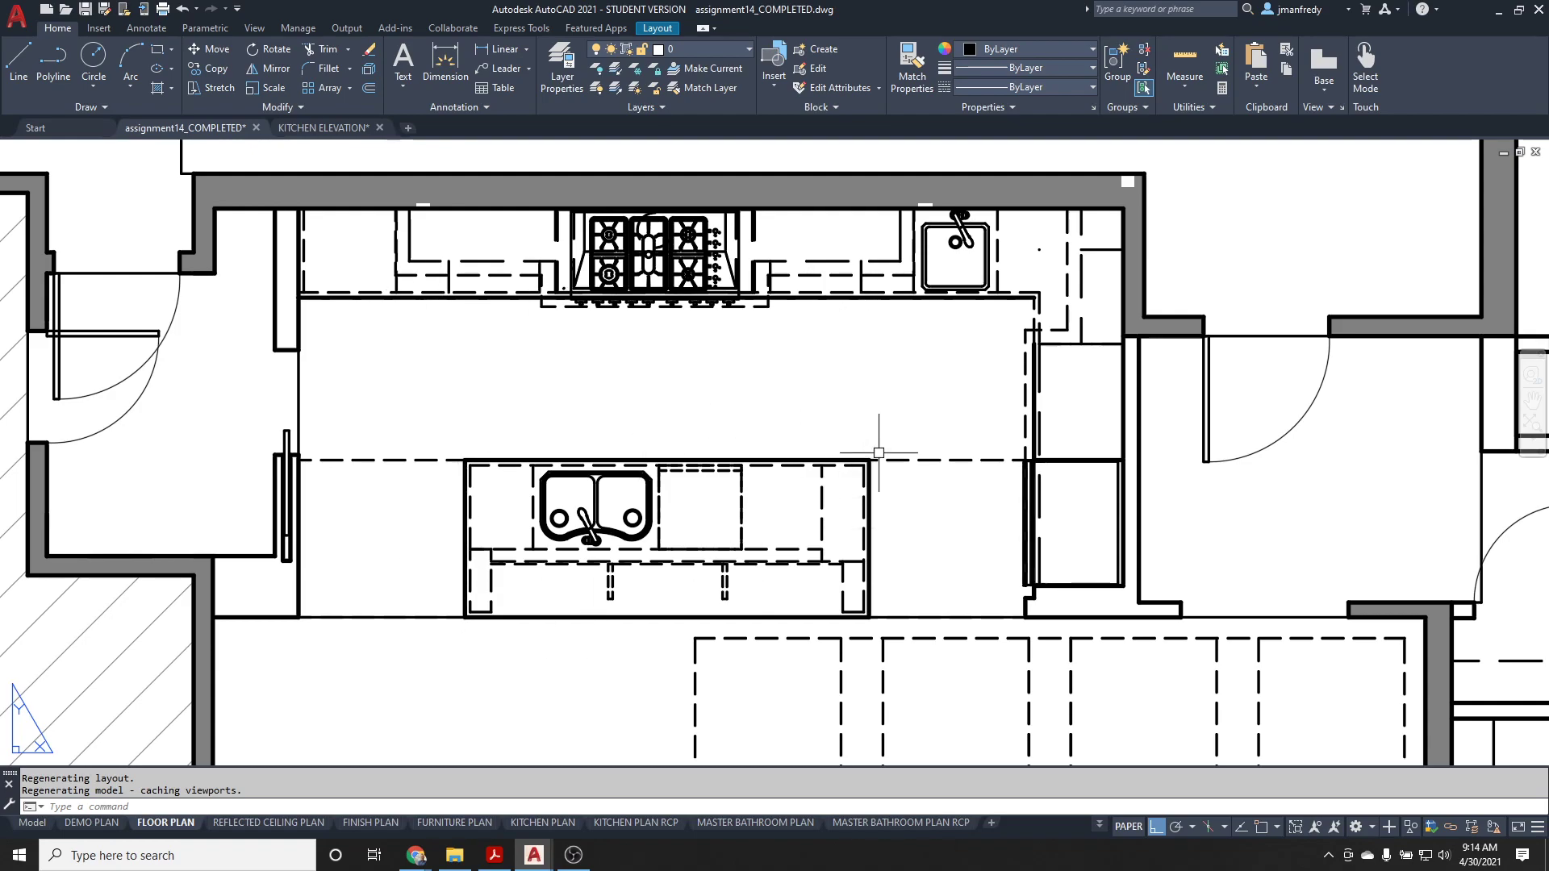
scroll(829, 360, down, 4)
scroll(828, 379, down, 5)
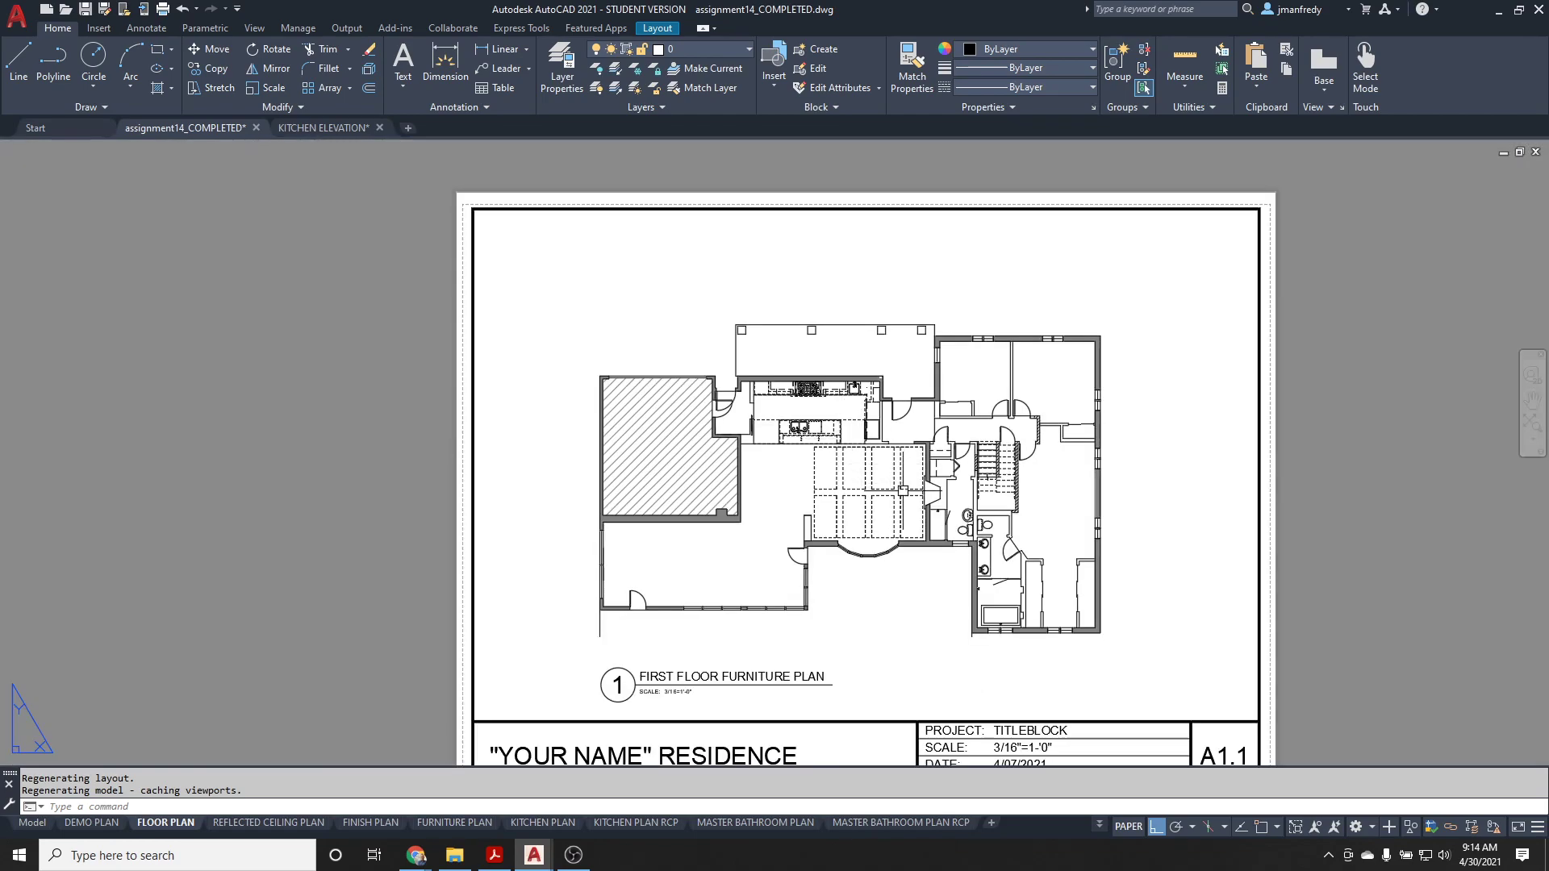
scroll(968, 549, up, 2)
scroll(1070, 649, up, 2)
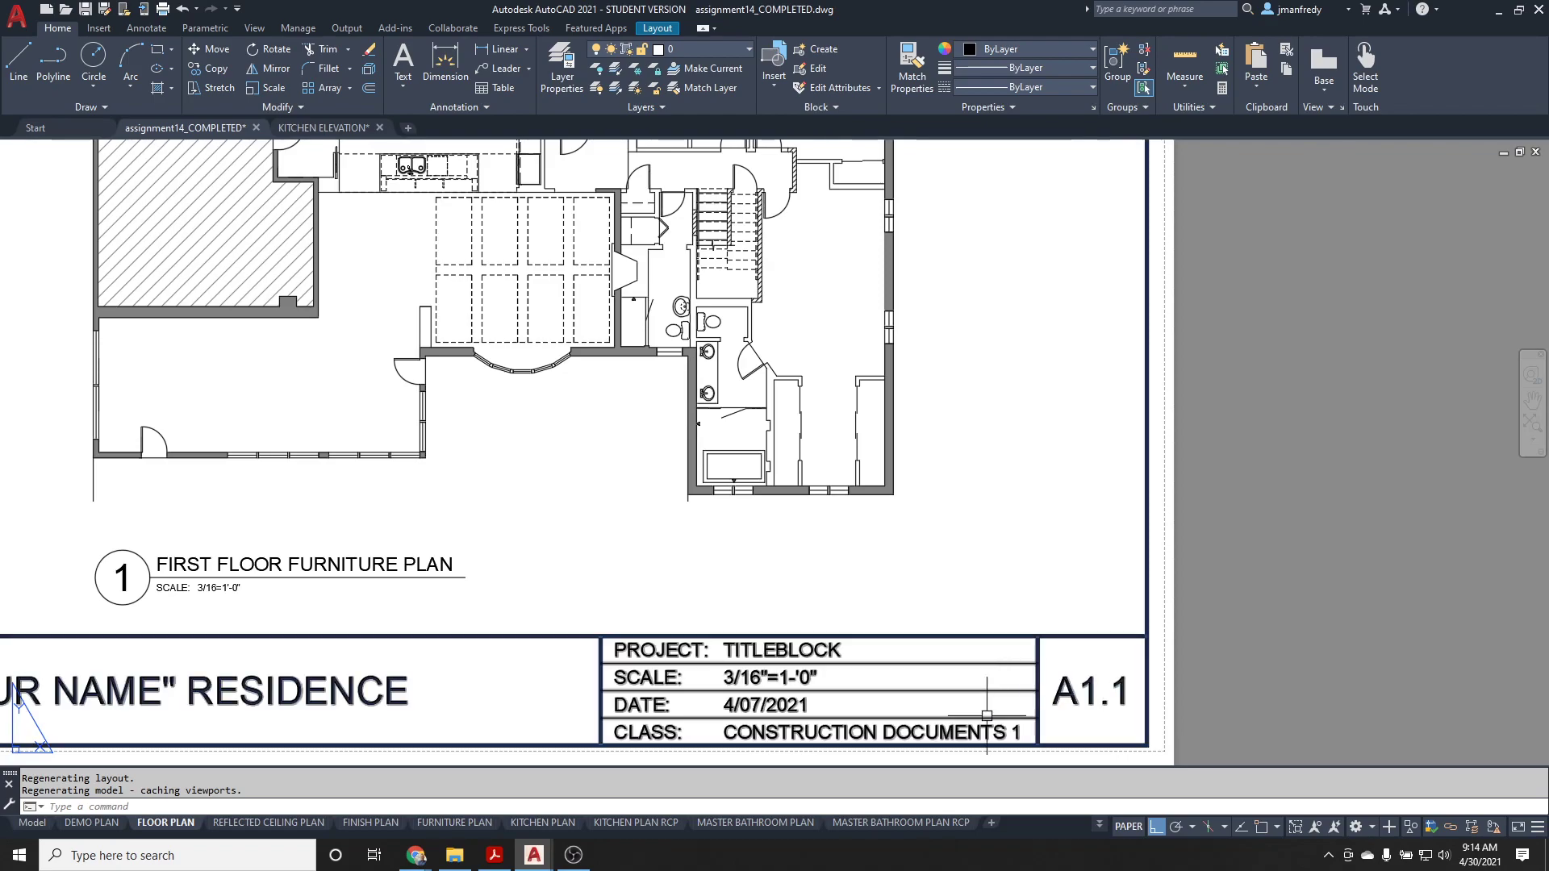
click(1098, 826)
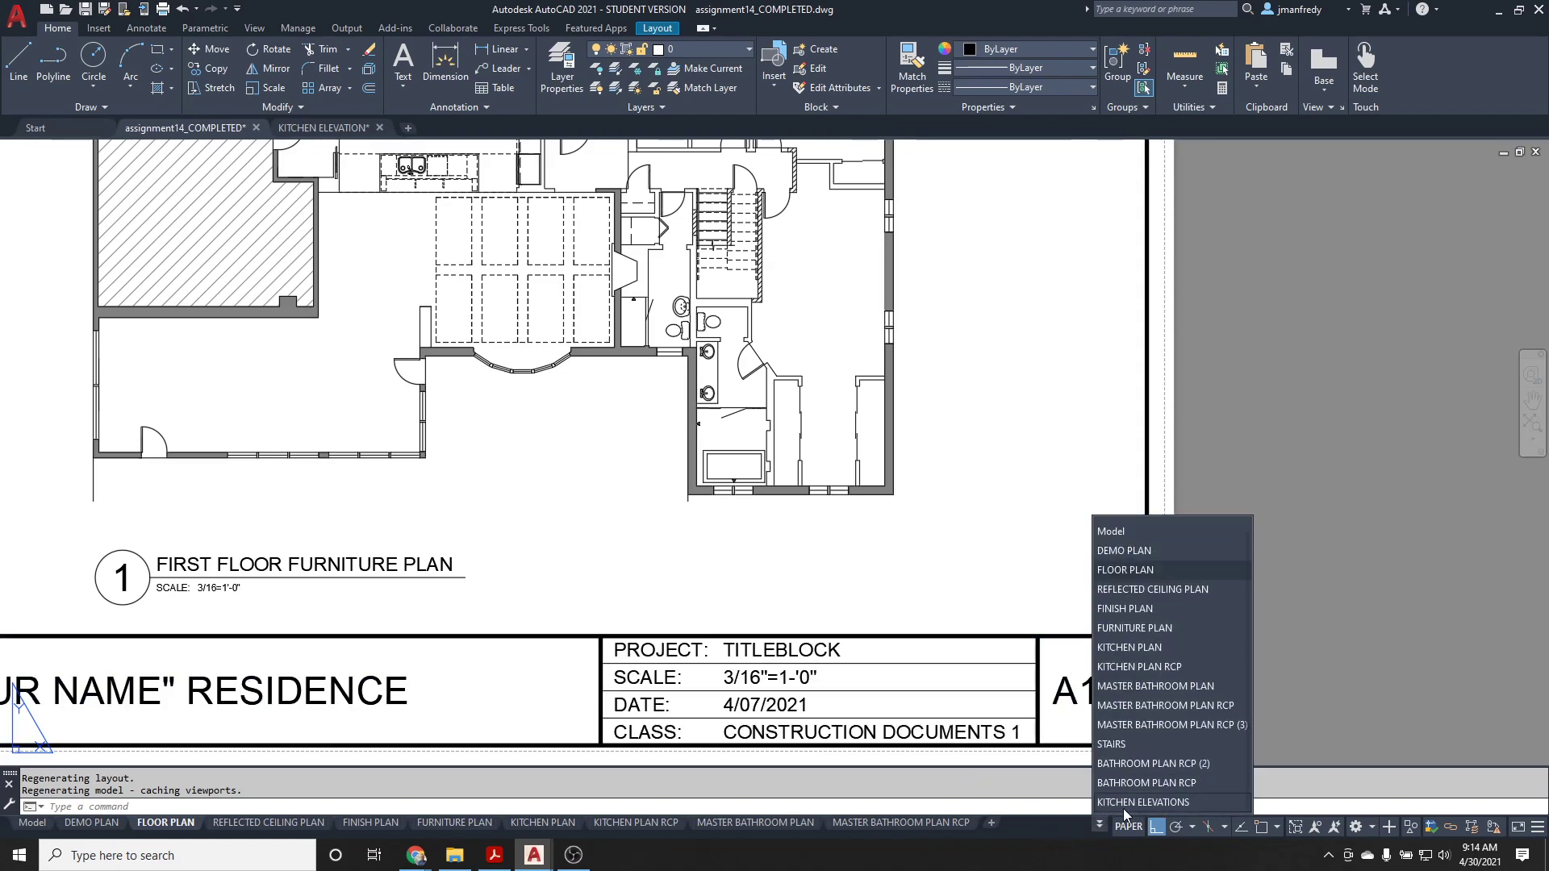
click(1125, 808)
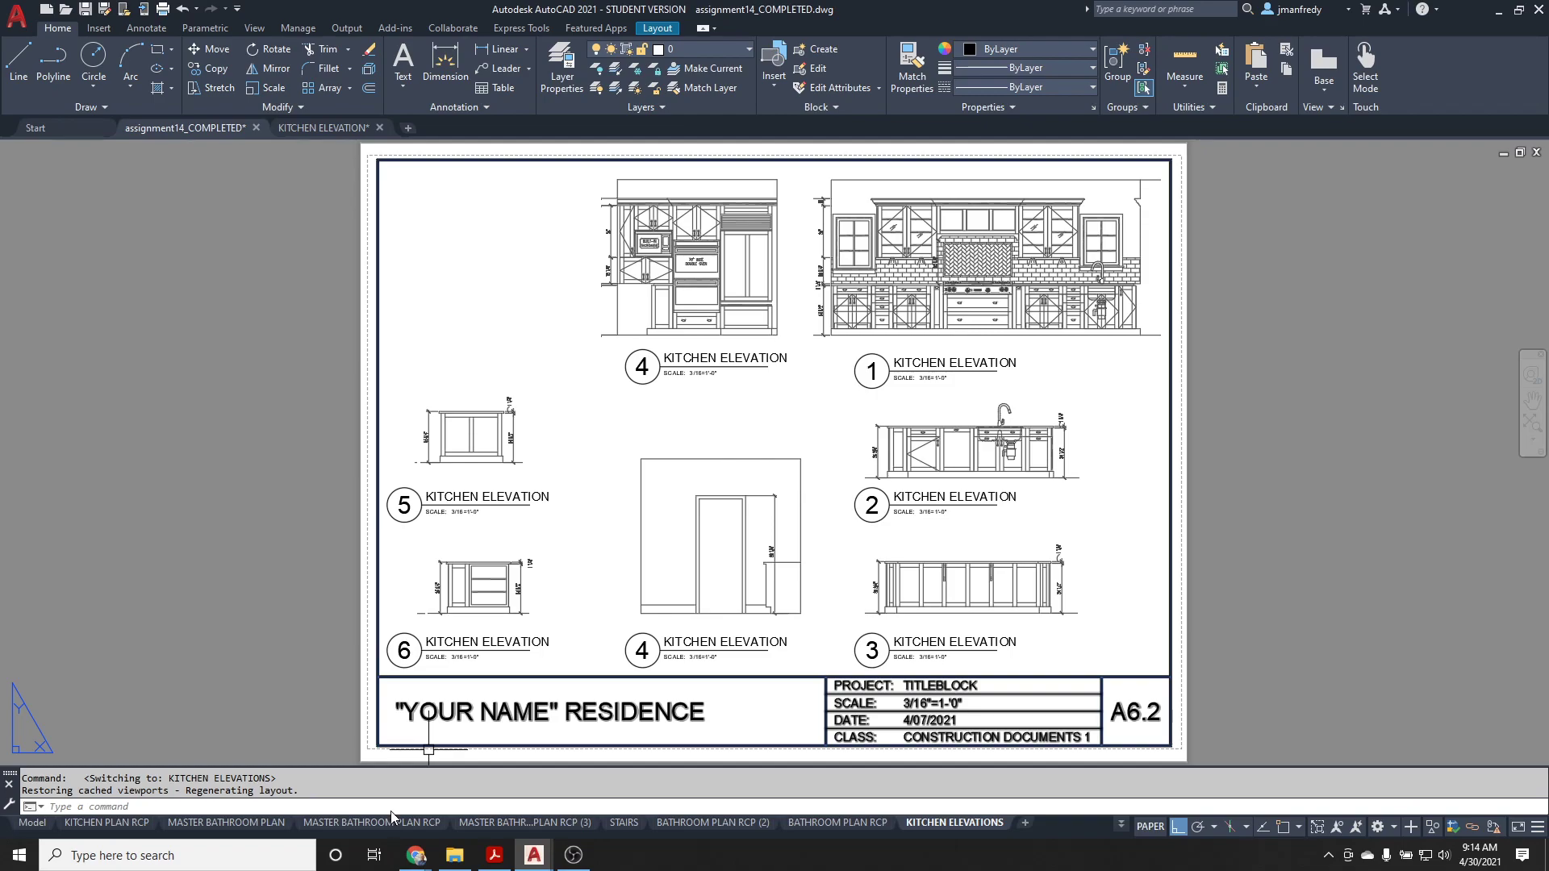
click(1121, 824)
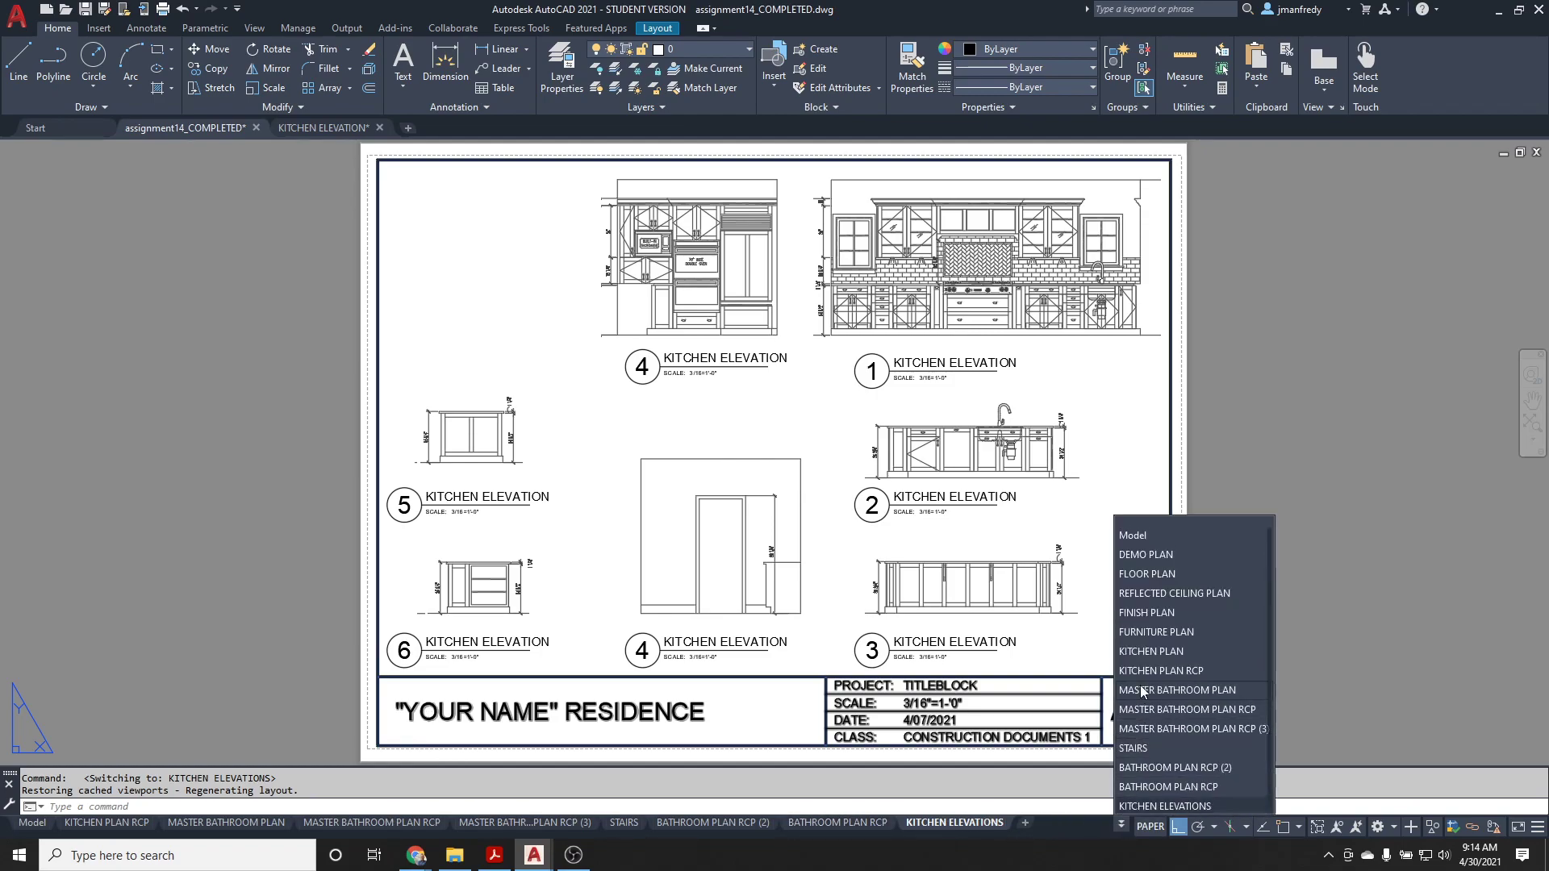
click(1155, 579)
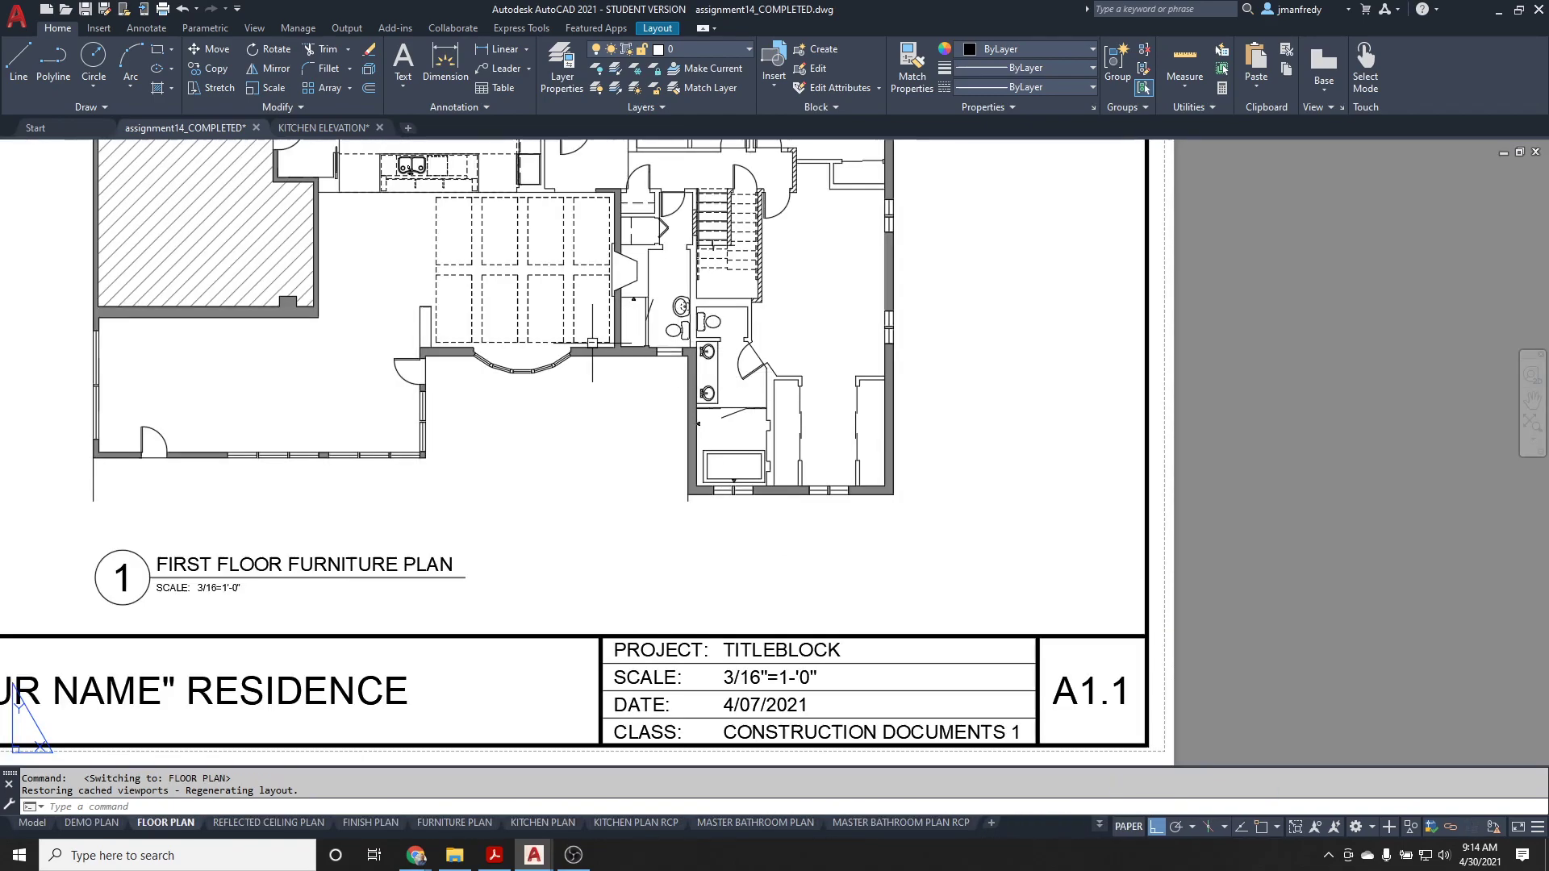
- Draw a 1/4" diameter circle in the kitchen between the range and island sink
scroll(597, 420, down, 2)
scroll(597, 420, down, 1)
scroll(638, 379, up, 7)
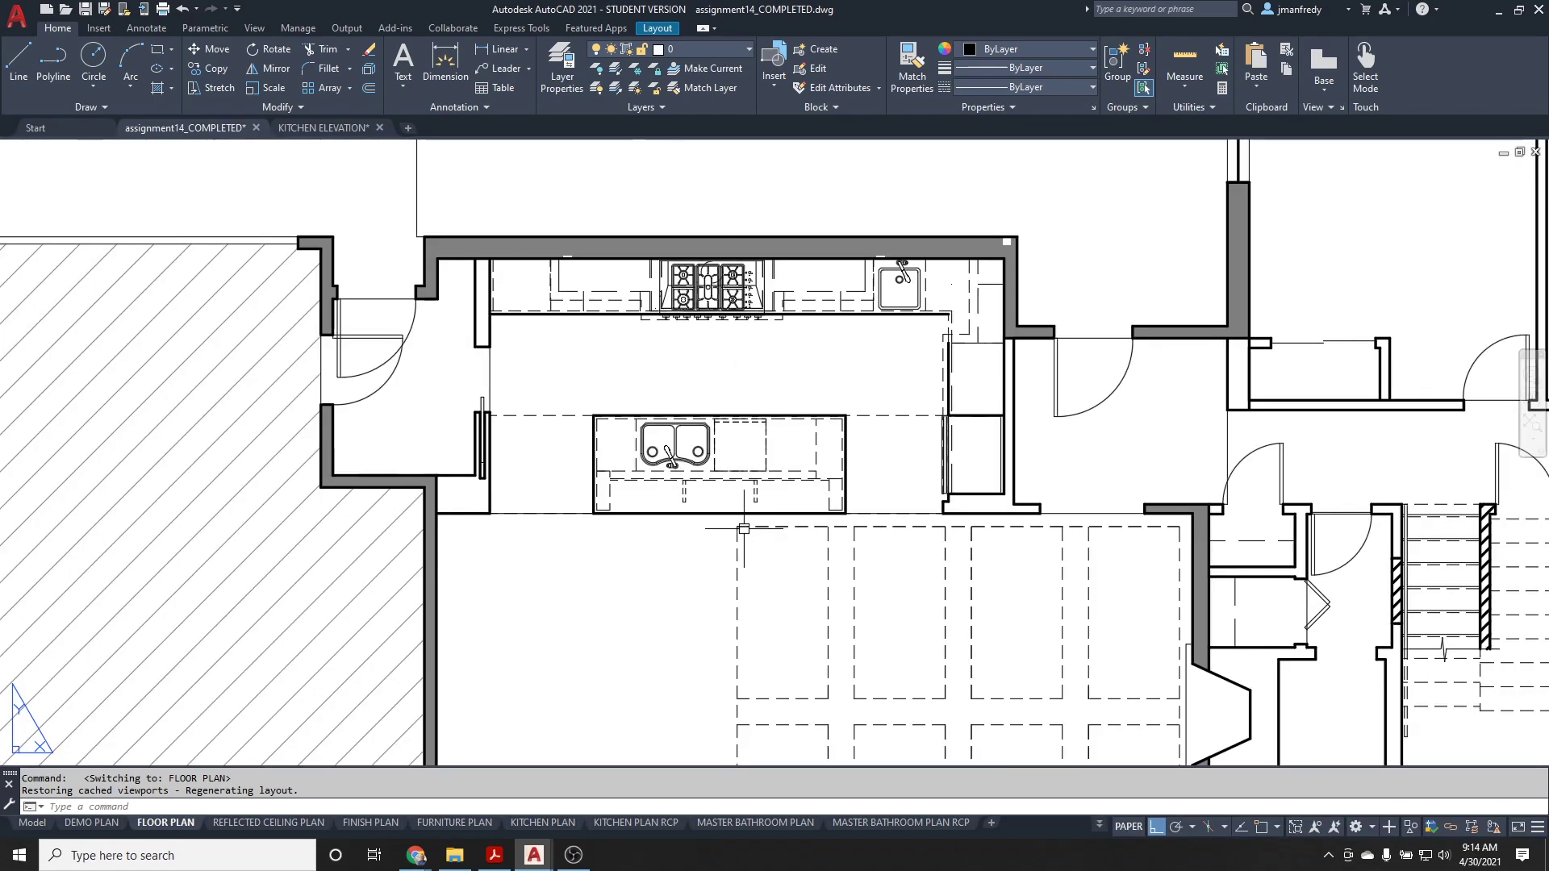
scroll(753, 400, up, 2)
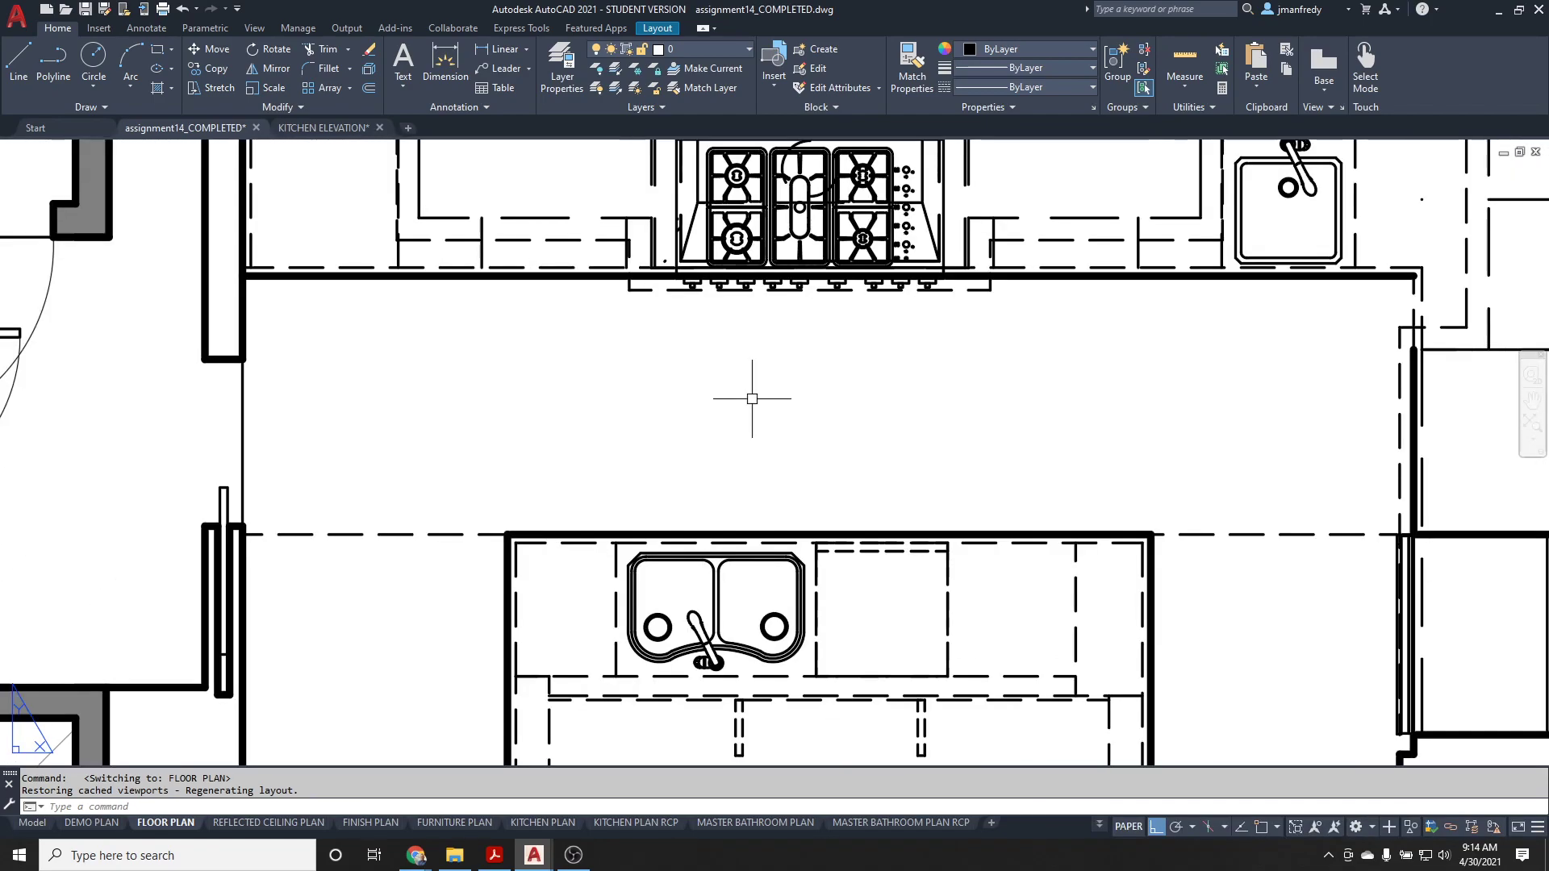
text(c)
key(Return)
click(687, 409)
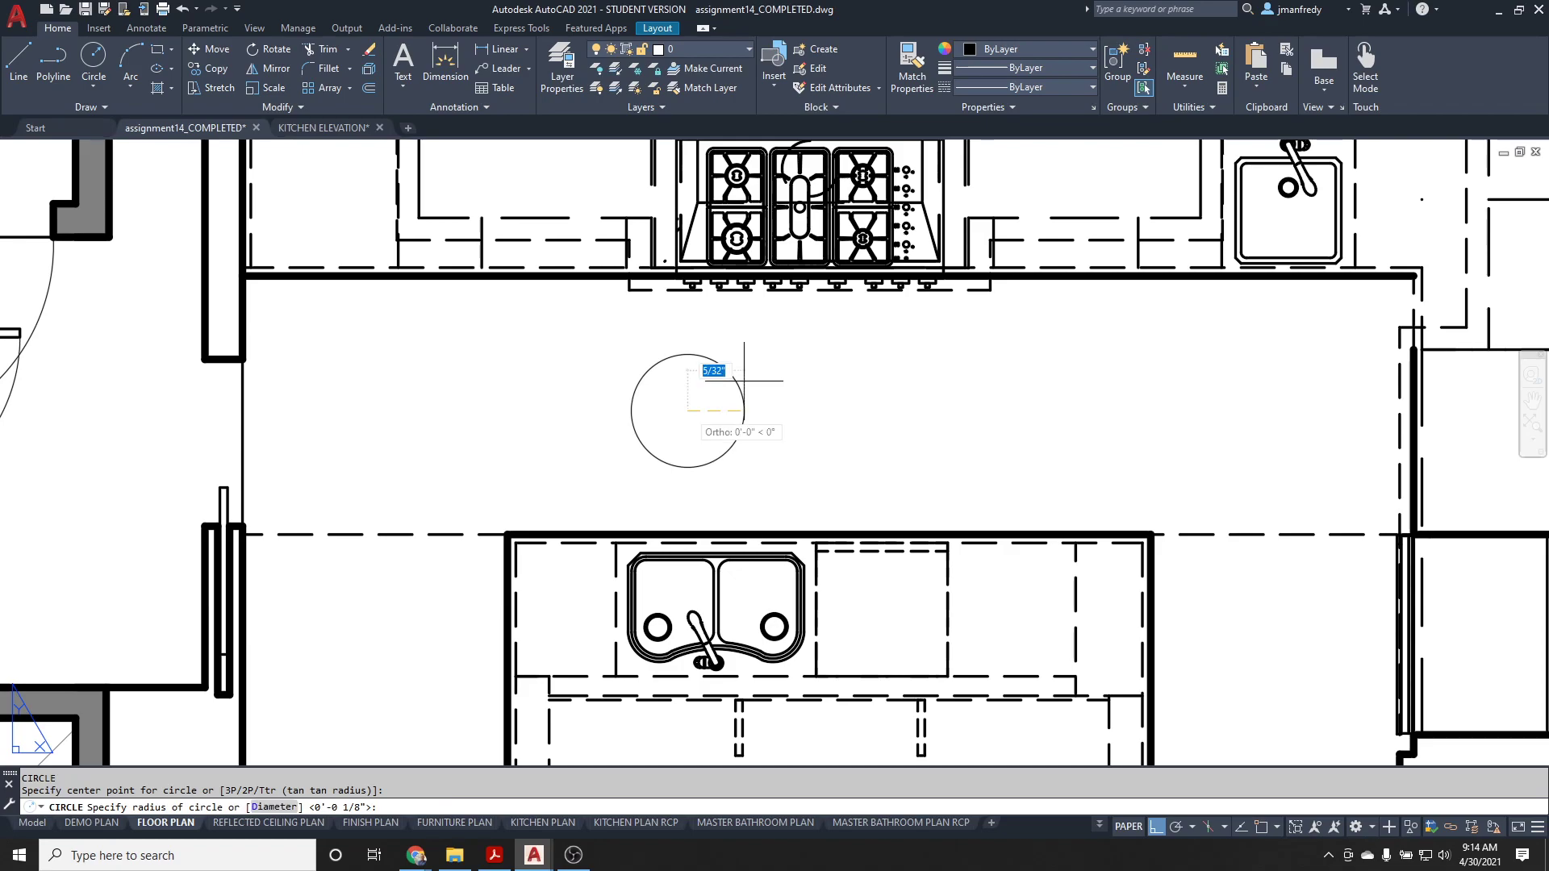
text(D)
key(Return)
text(1/4)
key(Return)
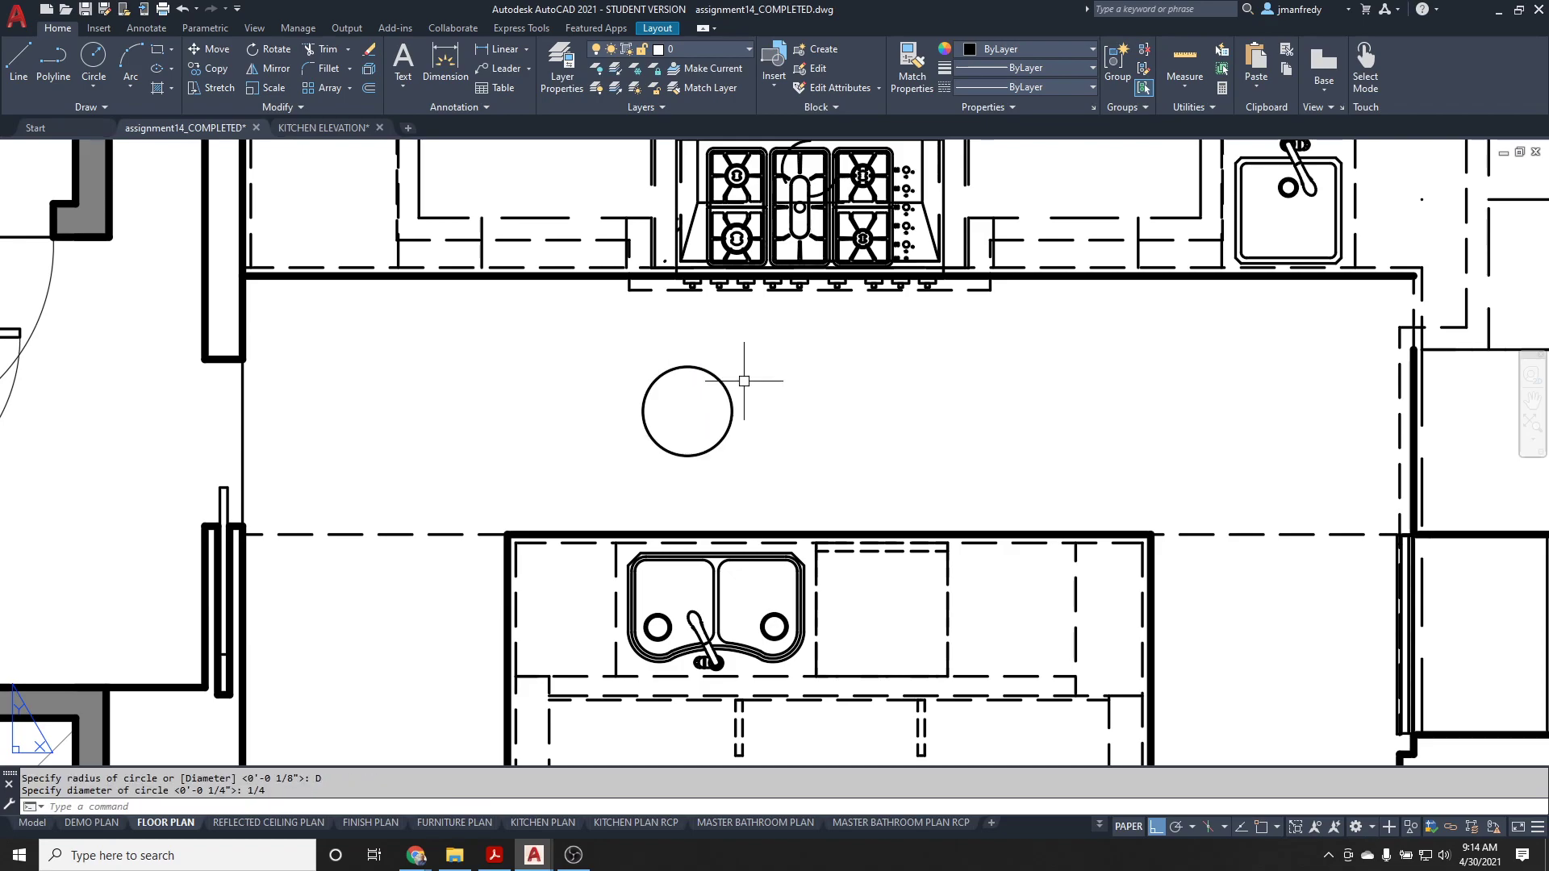
- Draw a trial line across the circle between its quadrants, then delete it
scroll(708, 401, up, 4)
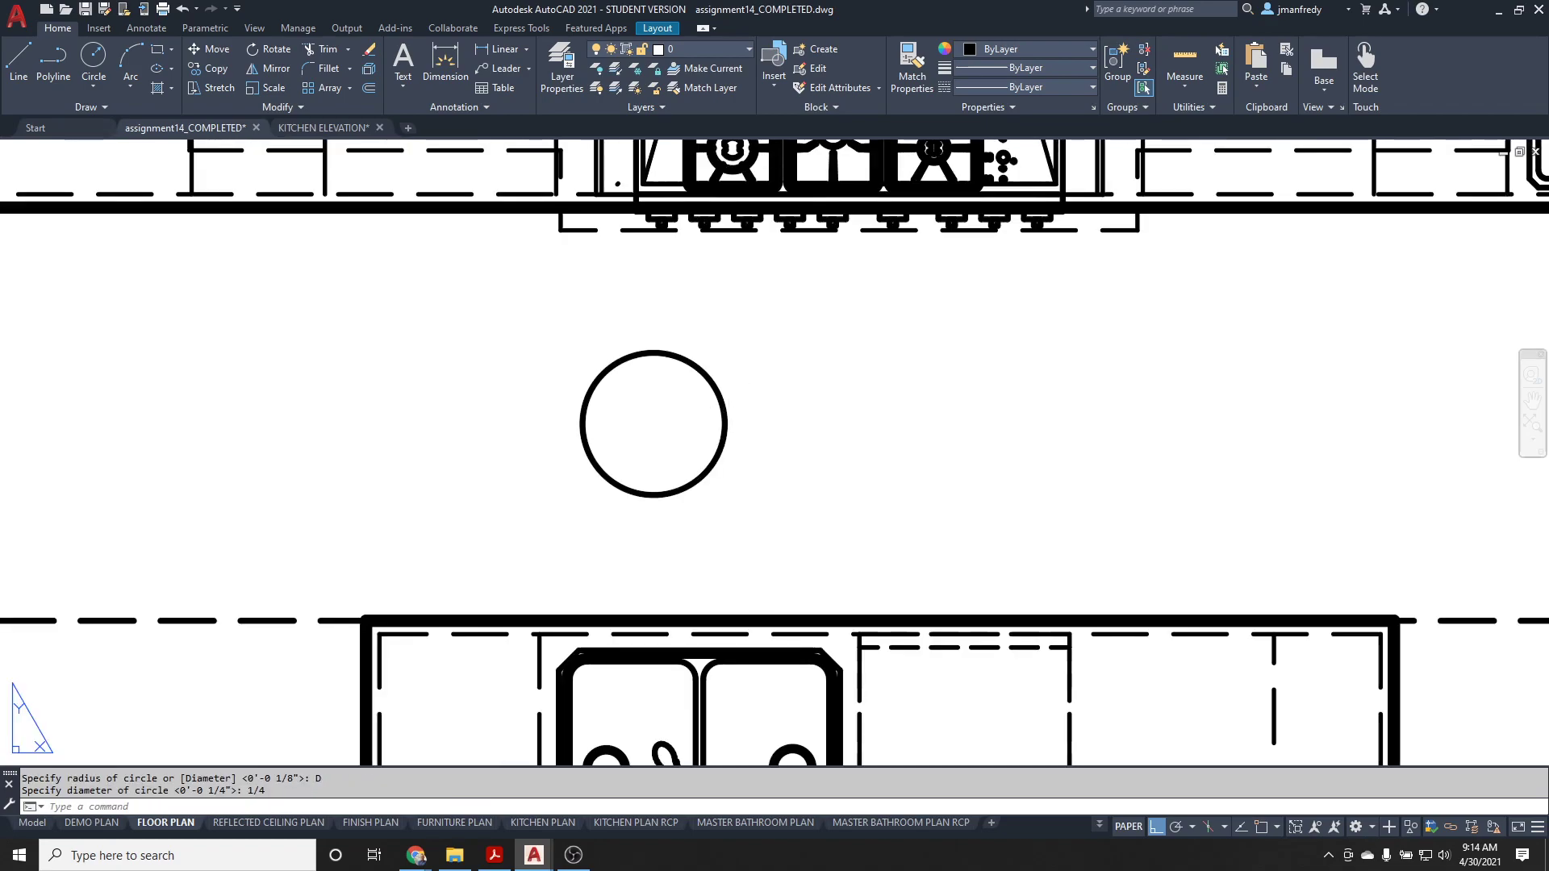
text(l)
key(Return)
click(582, 426)
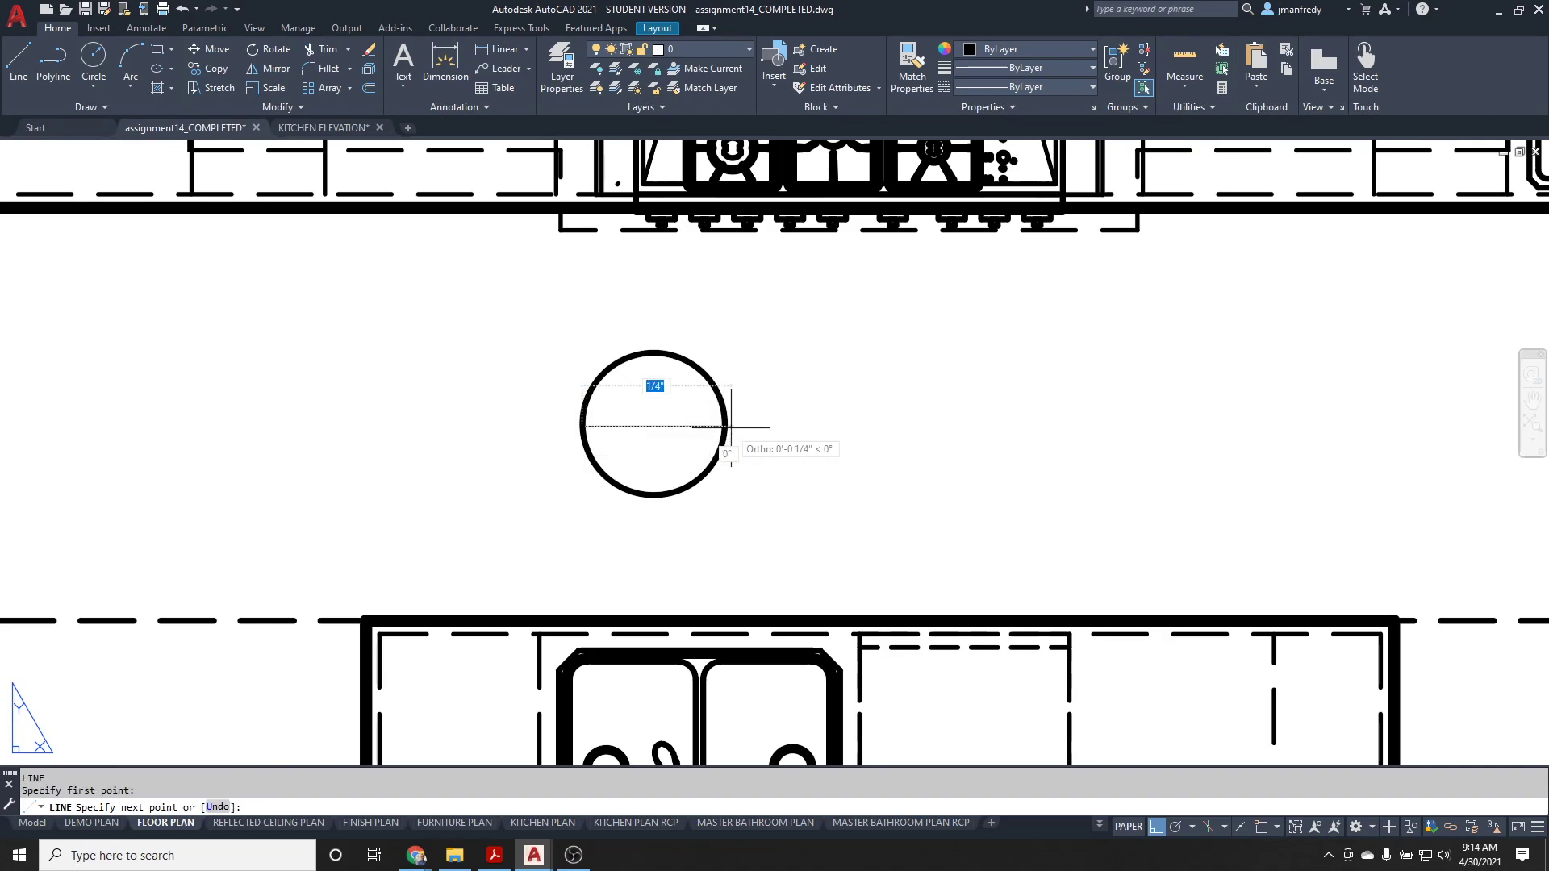
click(727, 426)
key(Escape)
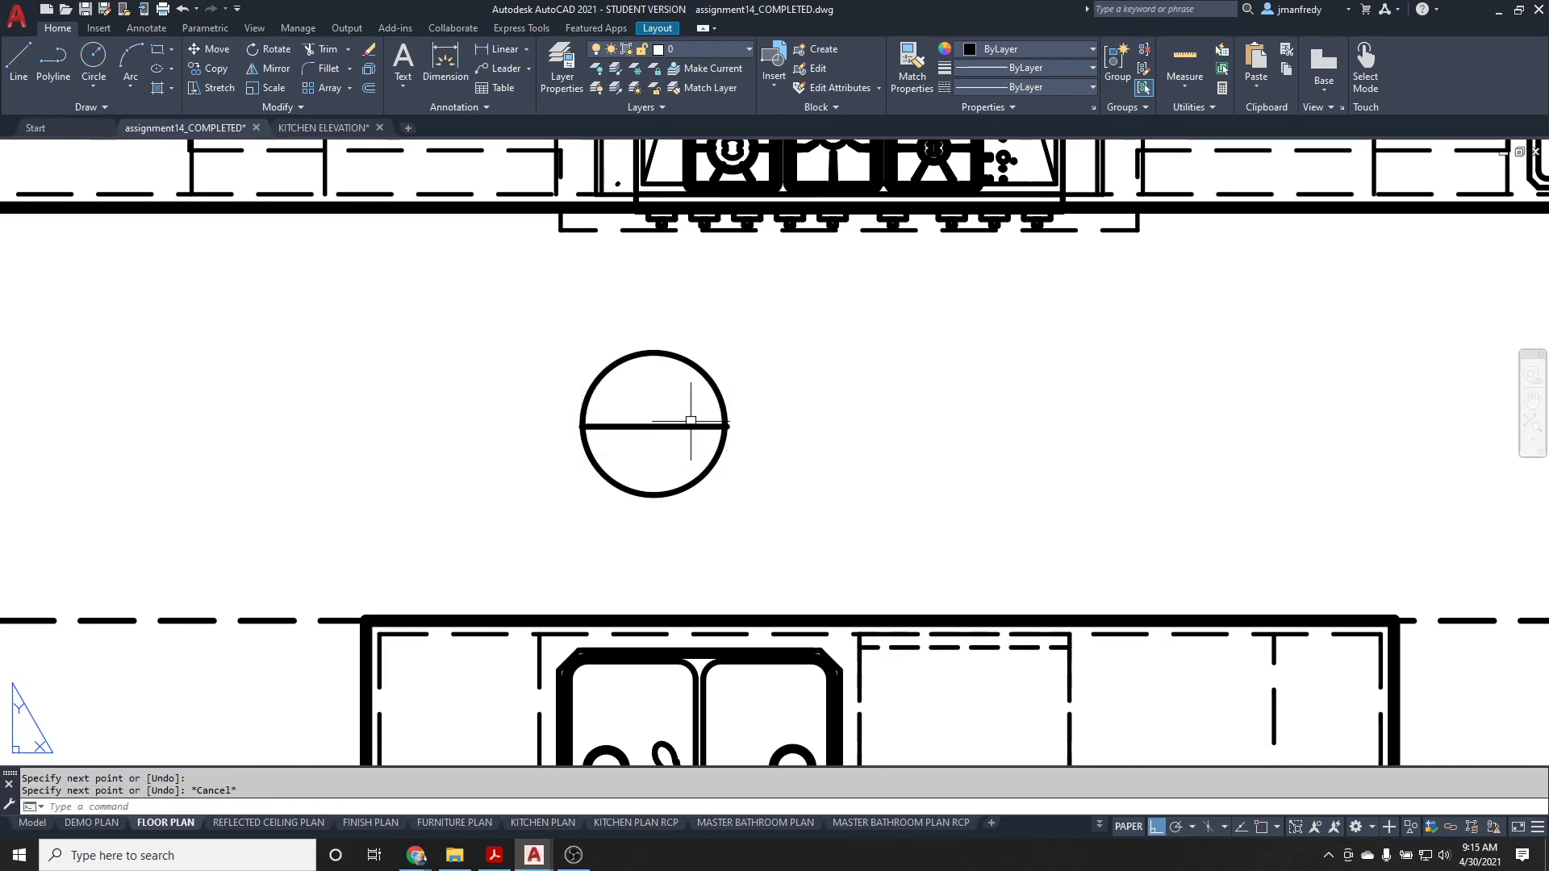
click(679, 426)
key(Delete)
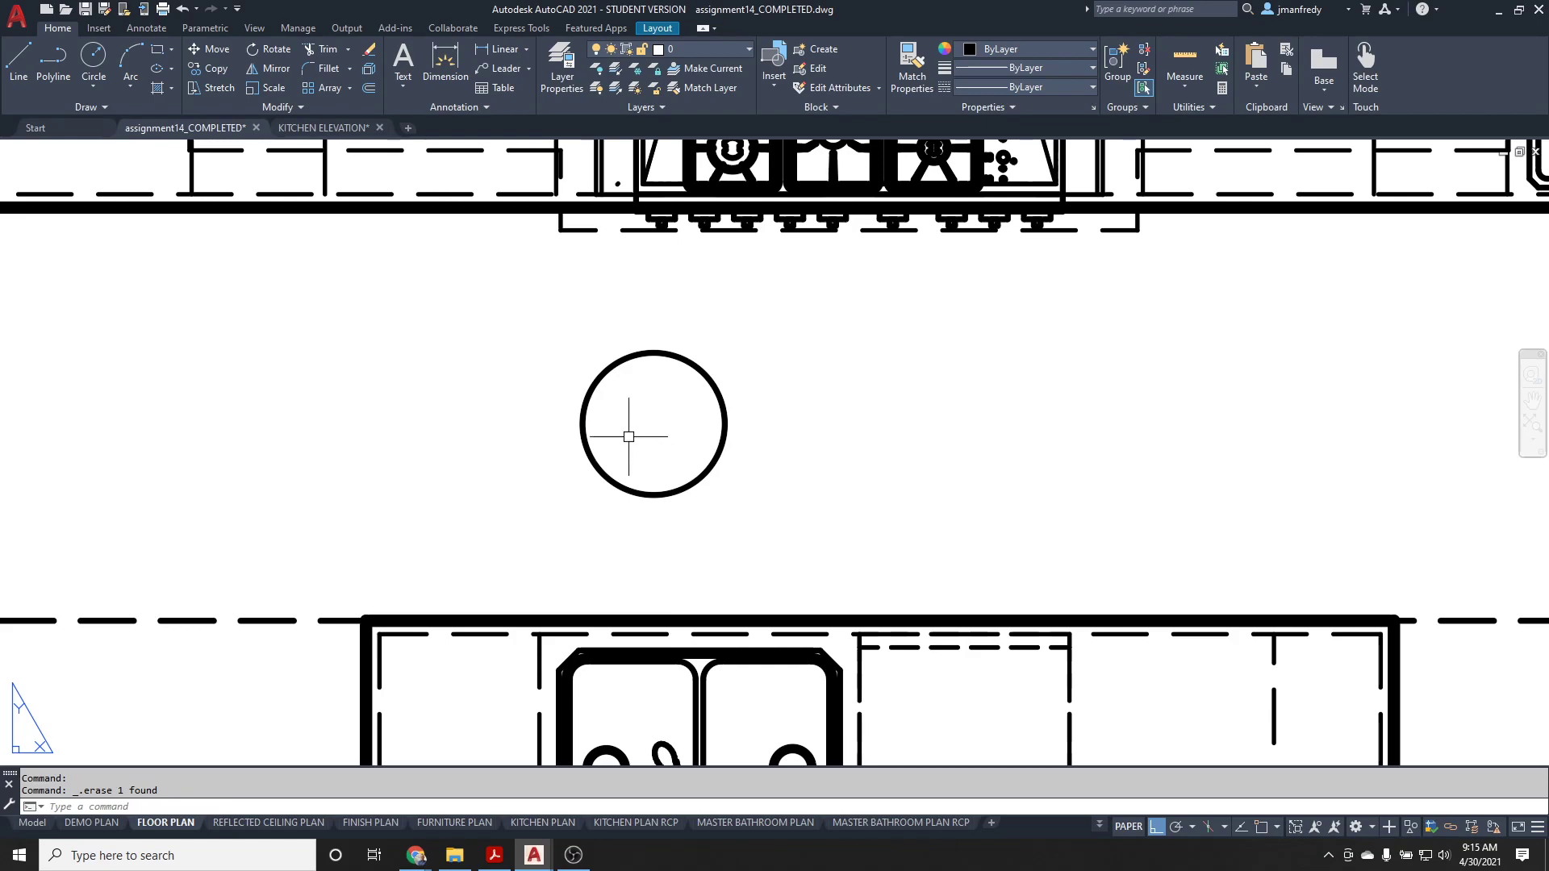
scroll(628, 436, up, 3)
- Draw the circle's diameter line snapped to its left and right quadrants with QUA
text(l)
key(Return)
text(qua)
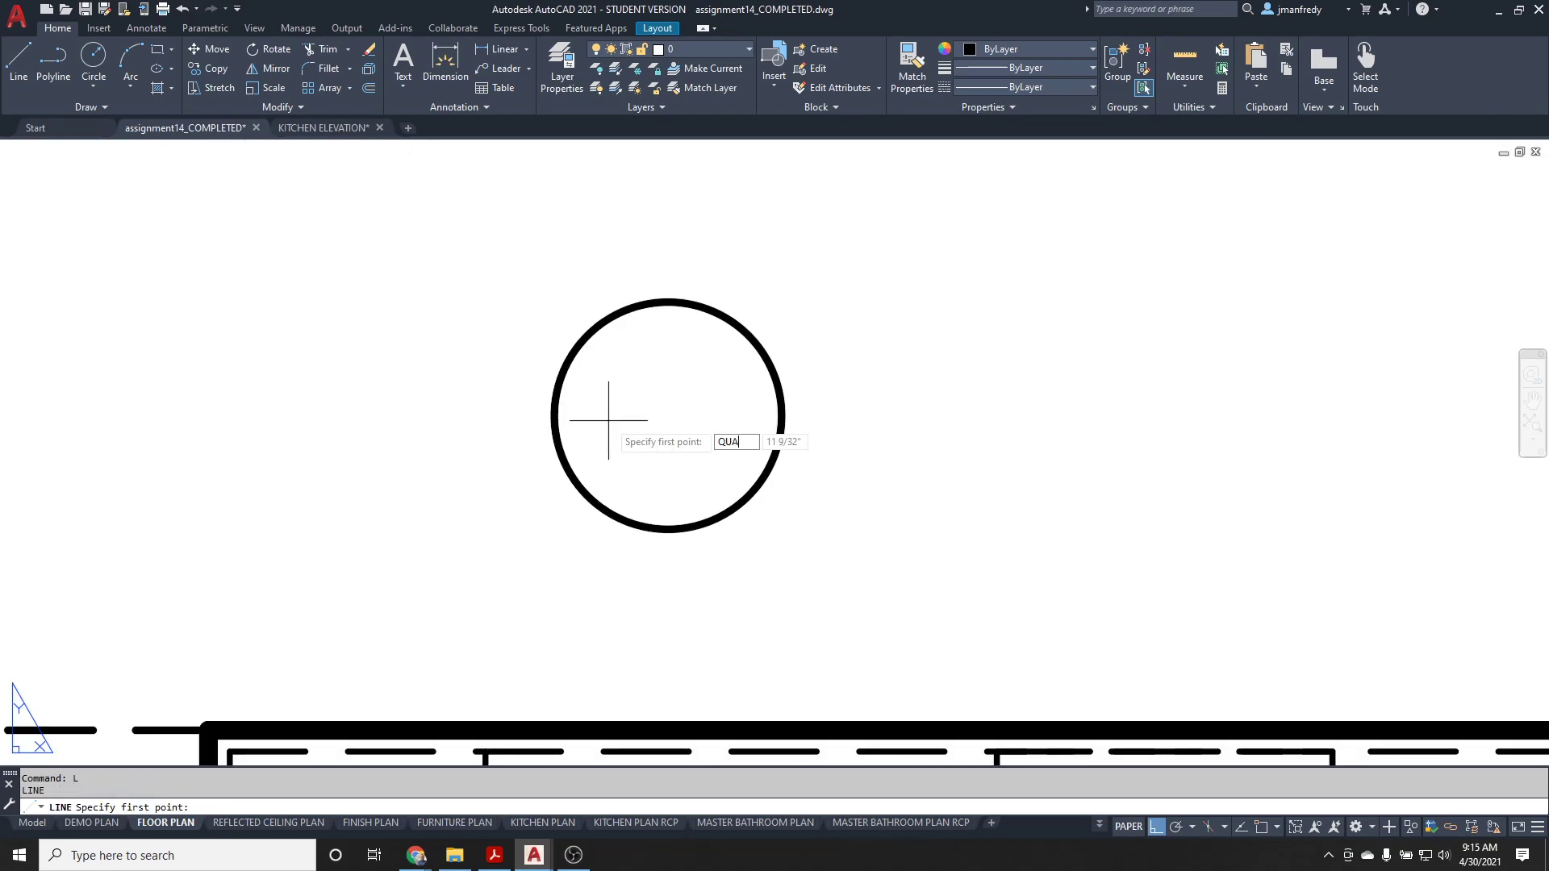
key(Return)
click(554, 415)
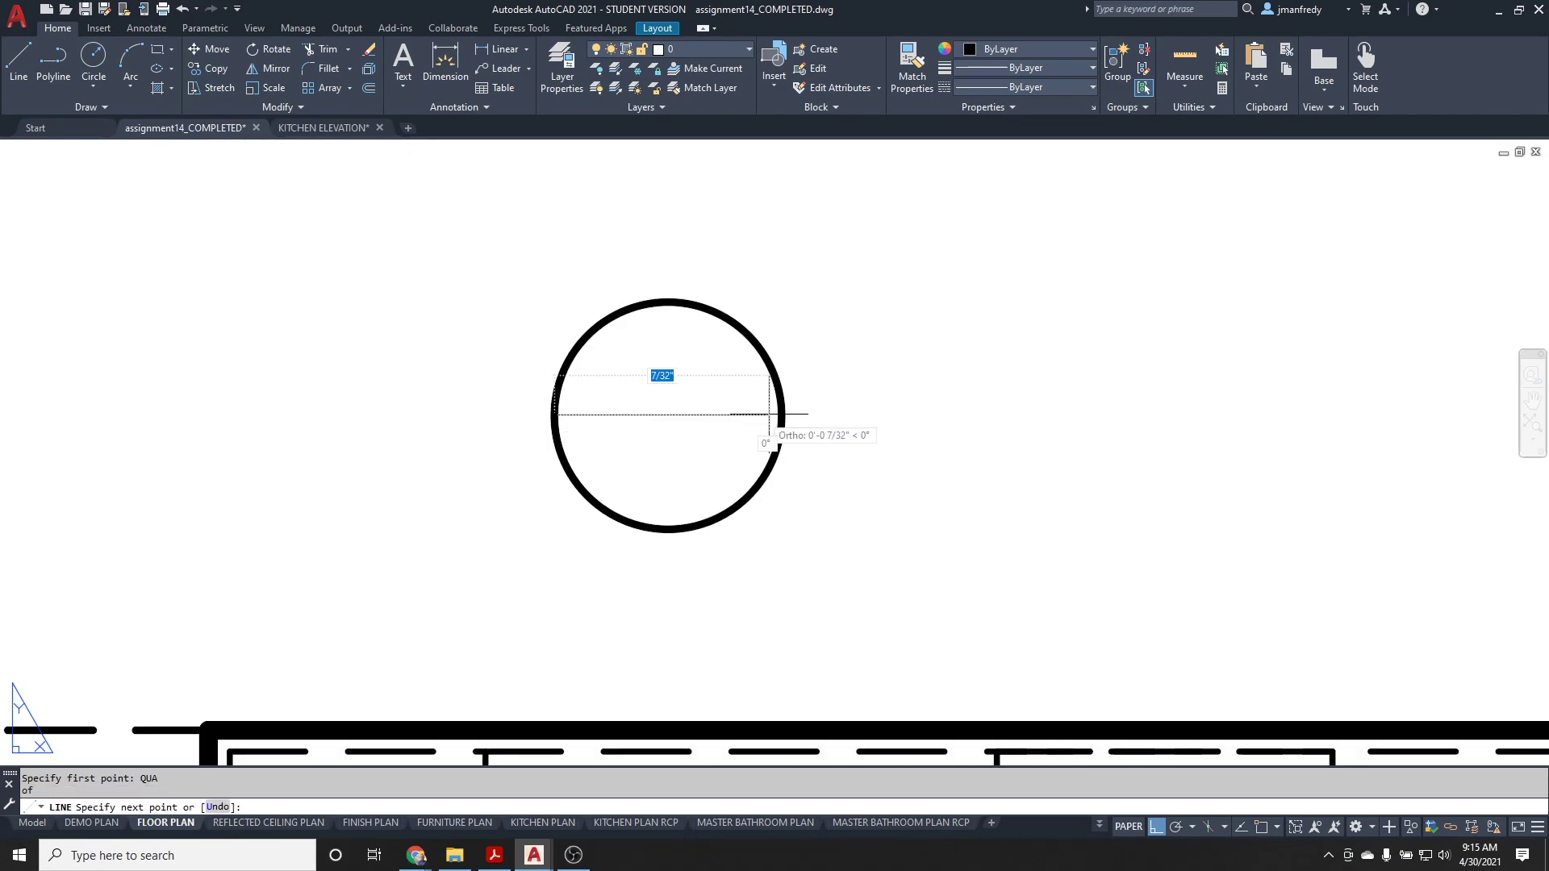
text(qua)
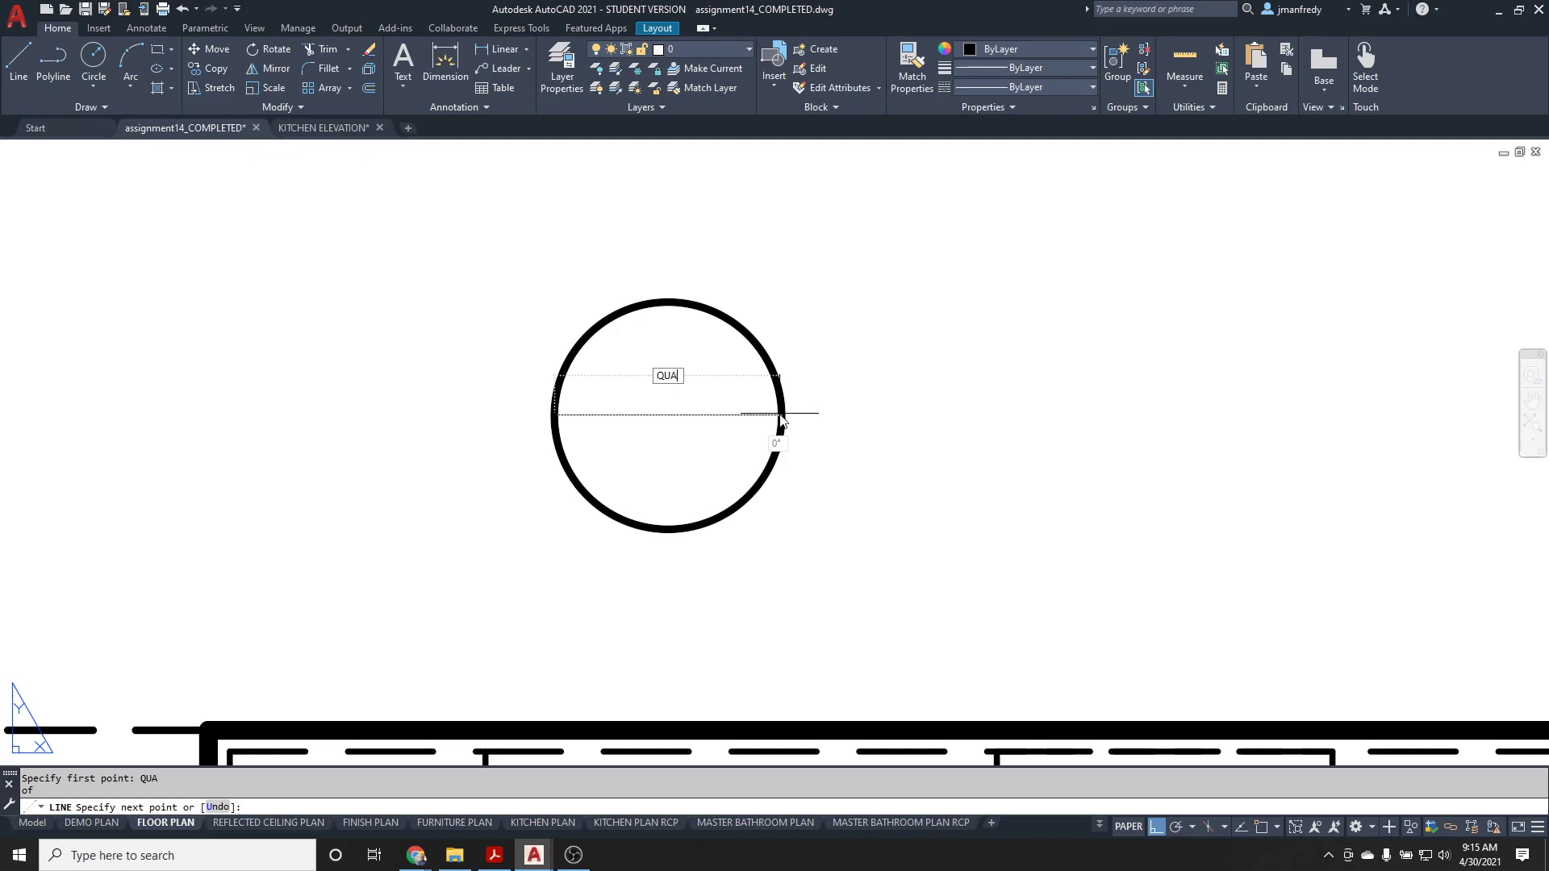
key(Return)
click(781, 415)
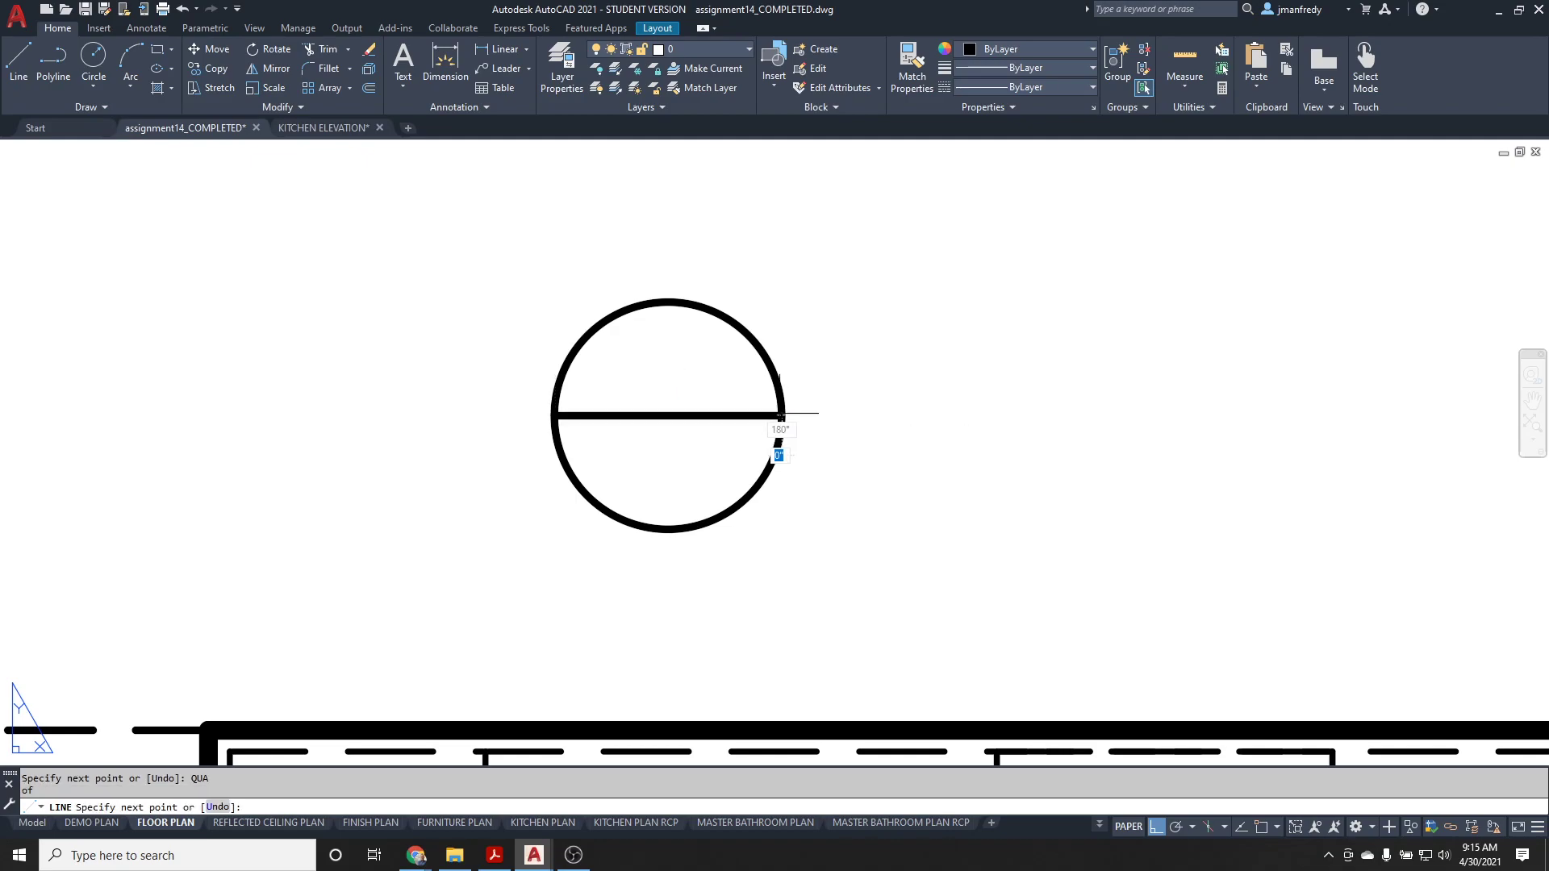
- Close the triangle up to the top quadrant and back to the left endpoint
text(QUA)
key(Return)
click(667, 303)
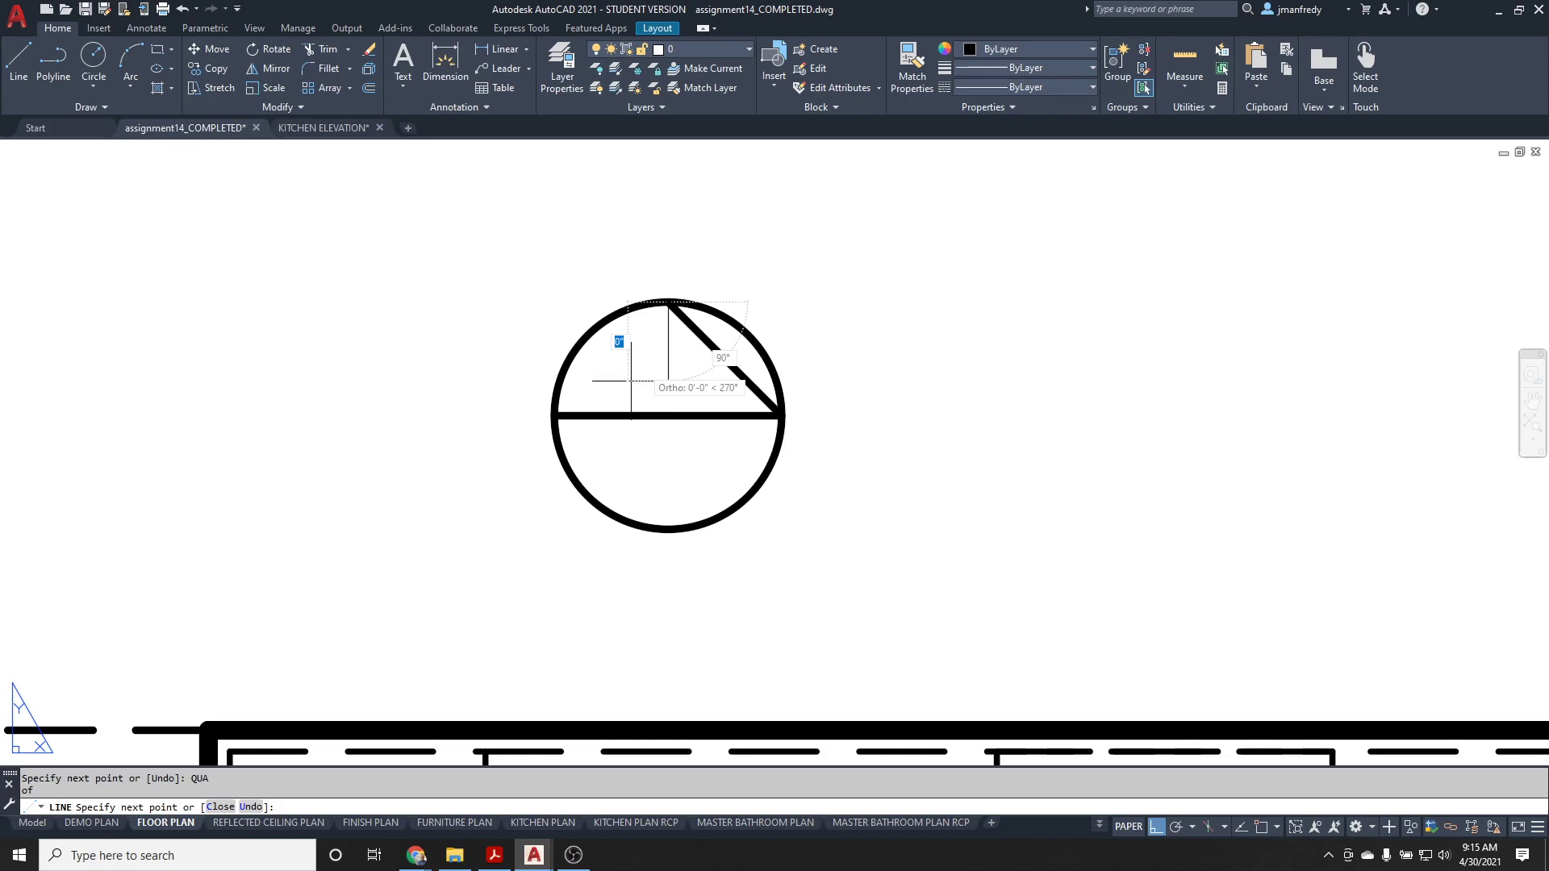
text(EN)
key(Return)
click(568, 417)
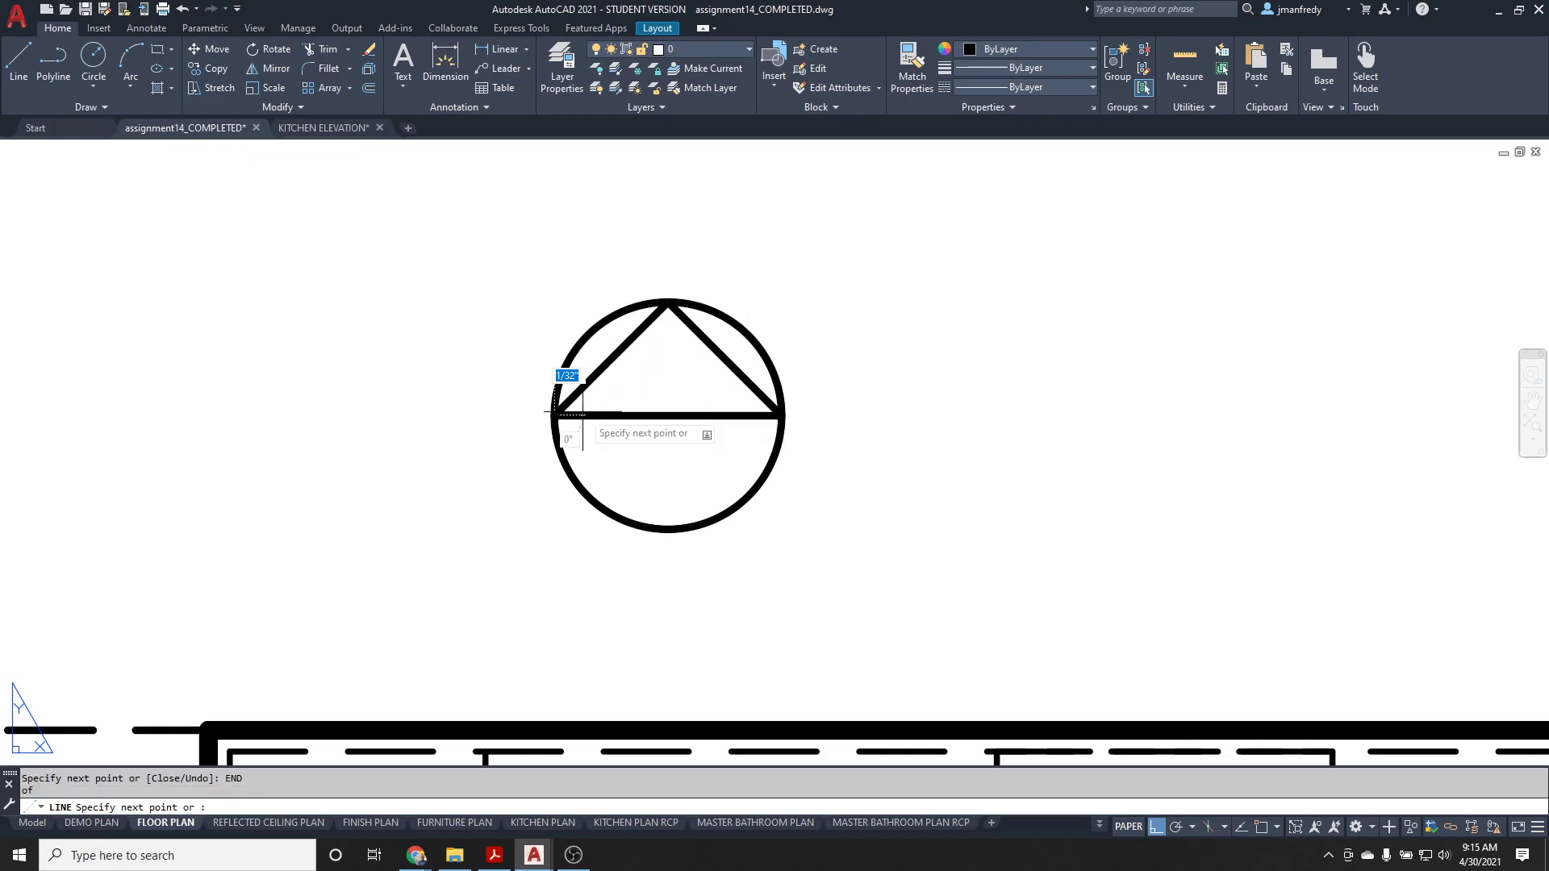
key(Escape)
- Erase the circle so only the triangle remains
text(e)
key(Return)
click(596, 328)
key(Return)
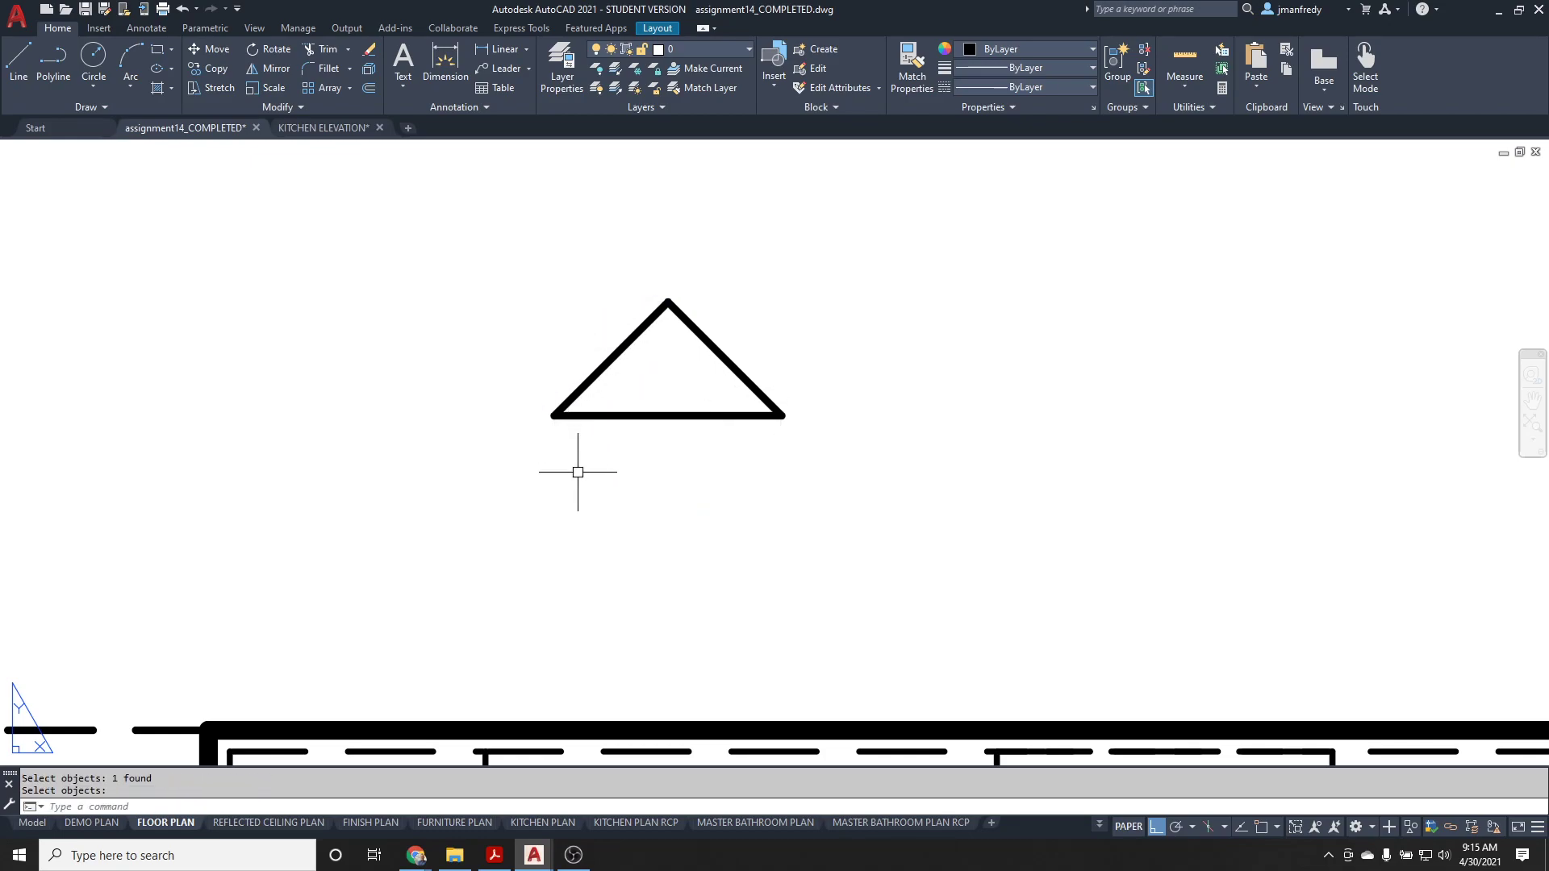
scroll(581, 468, down, 2)
scroll(584, 470, up, 2)
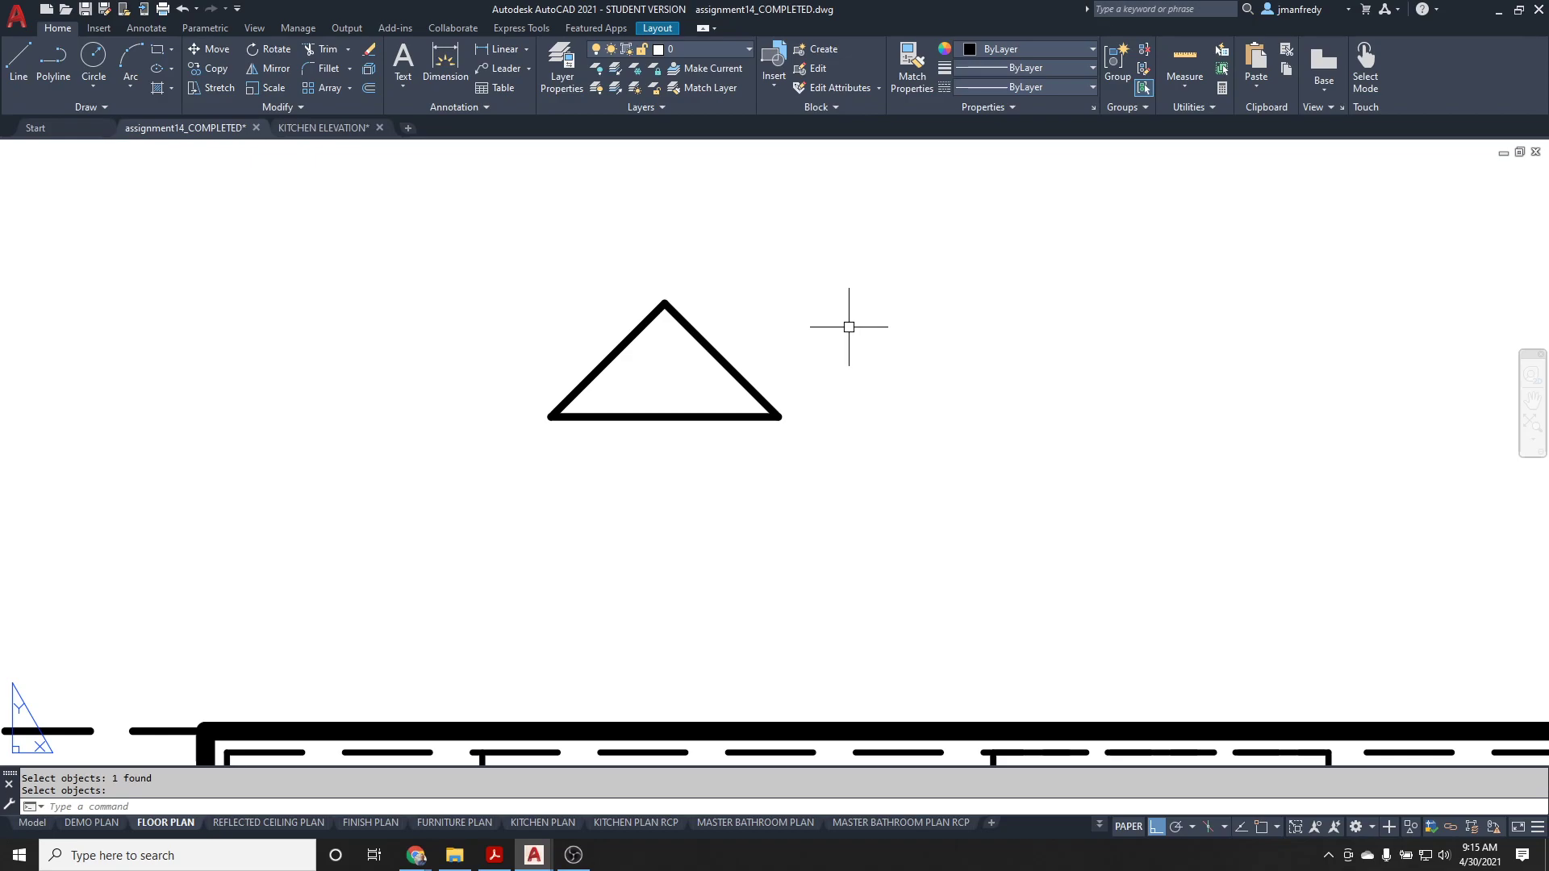
text(mi)
key(Escape)
scroll(848, 327, down, 2)
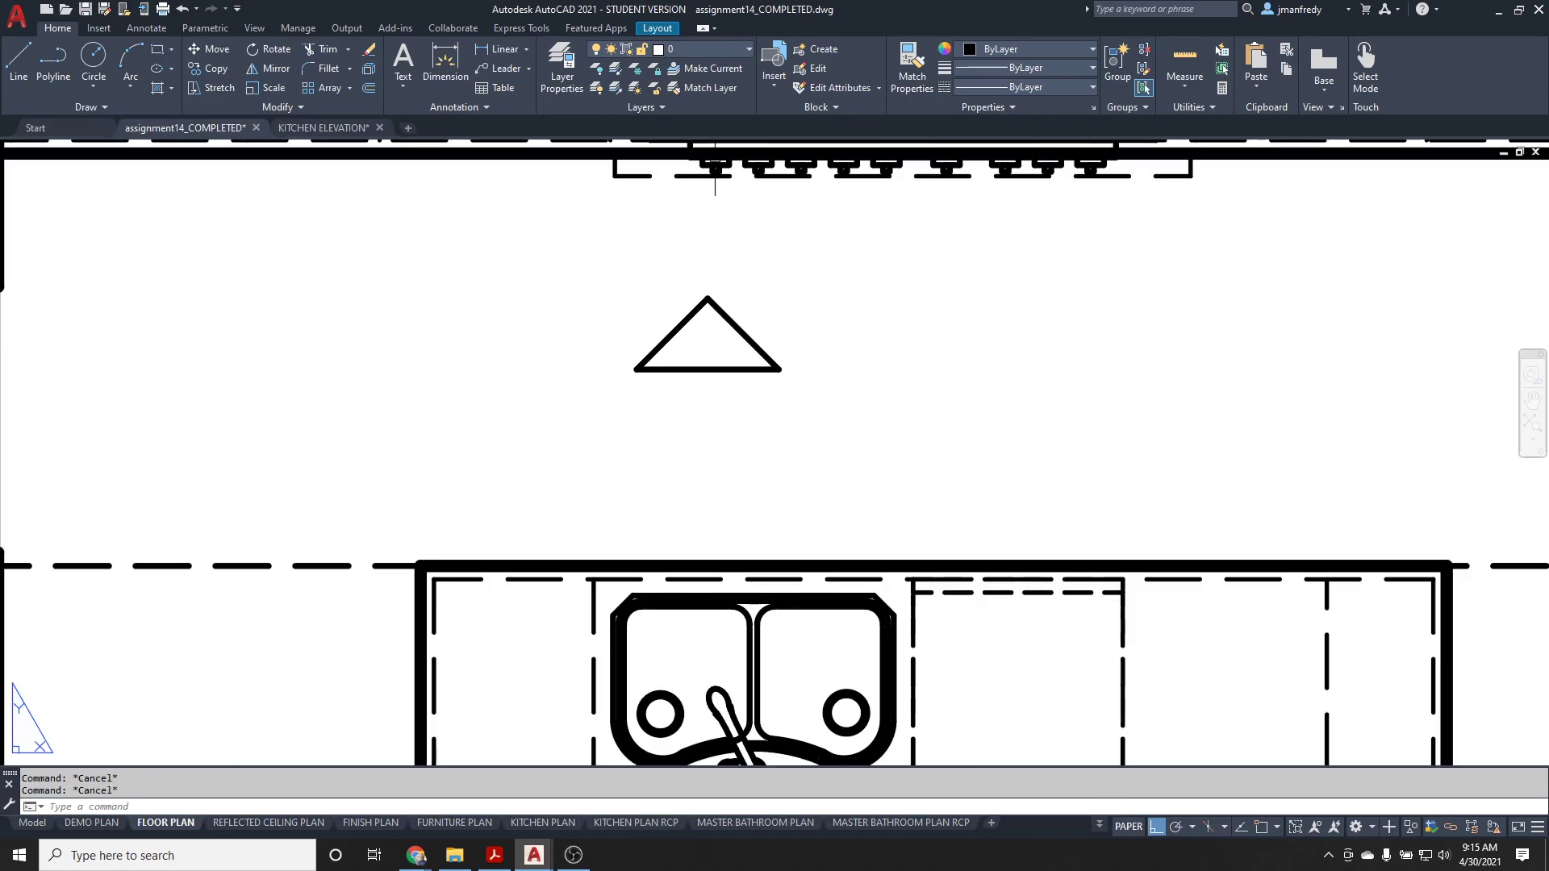
- Create a new layer A-ELEV-TAG and set its colour to green
click(563, 68)
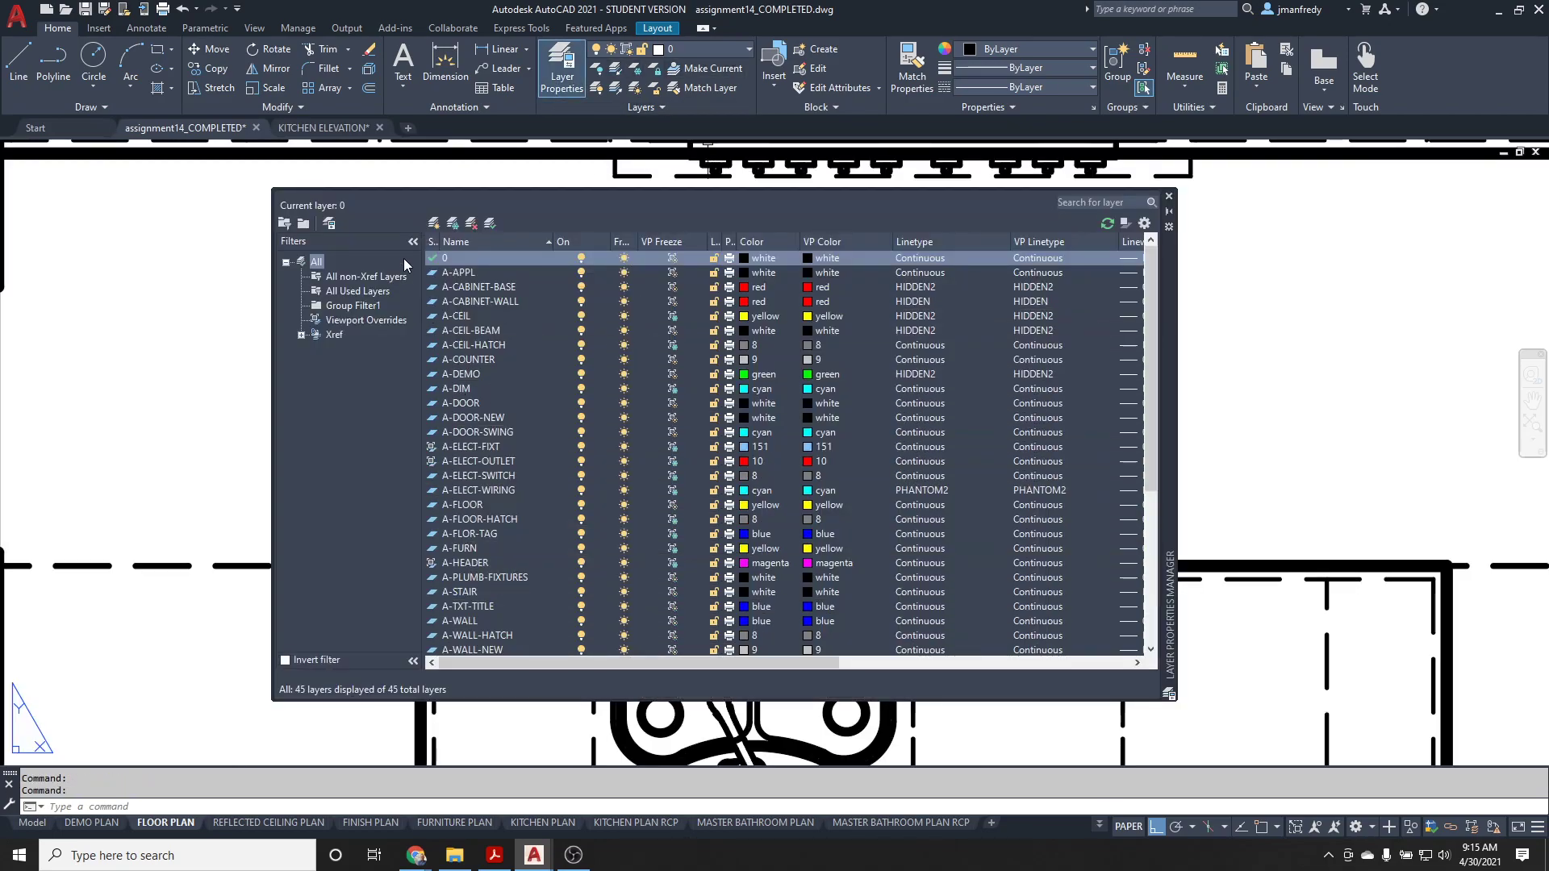
click(434, 223)
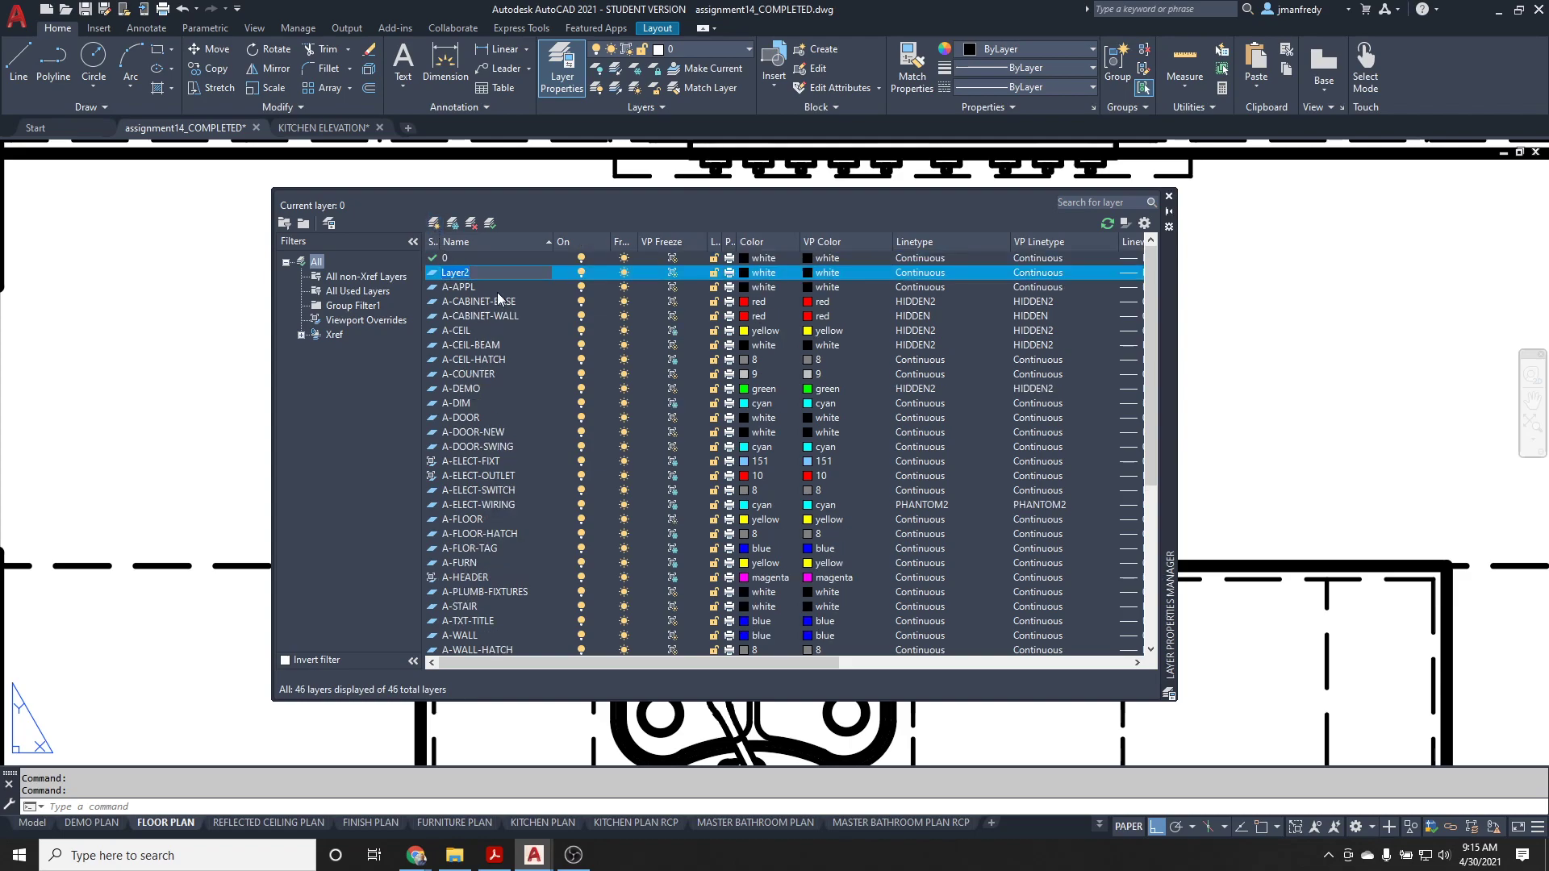
text(A-ELEV-TAG)
click(758, 274)
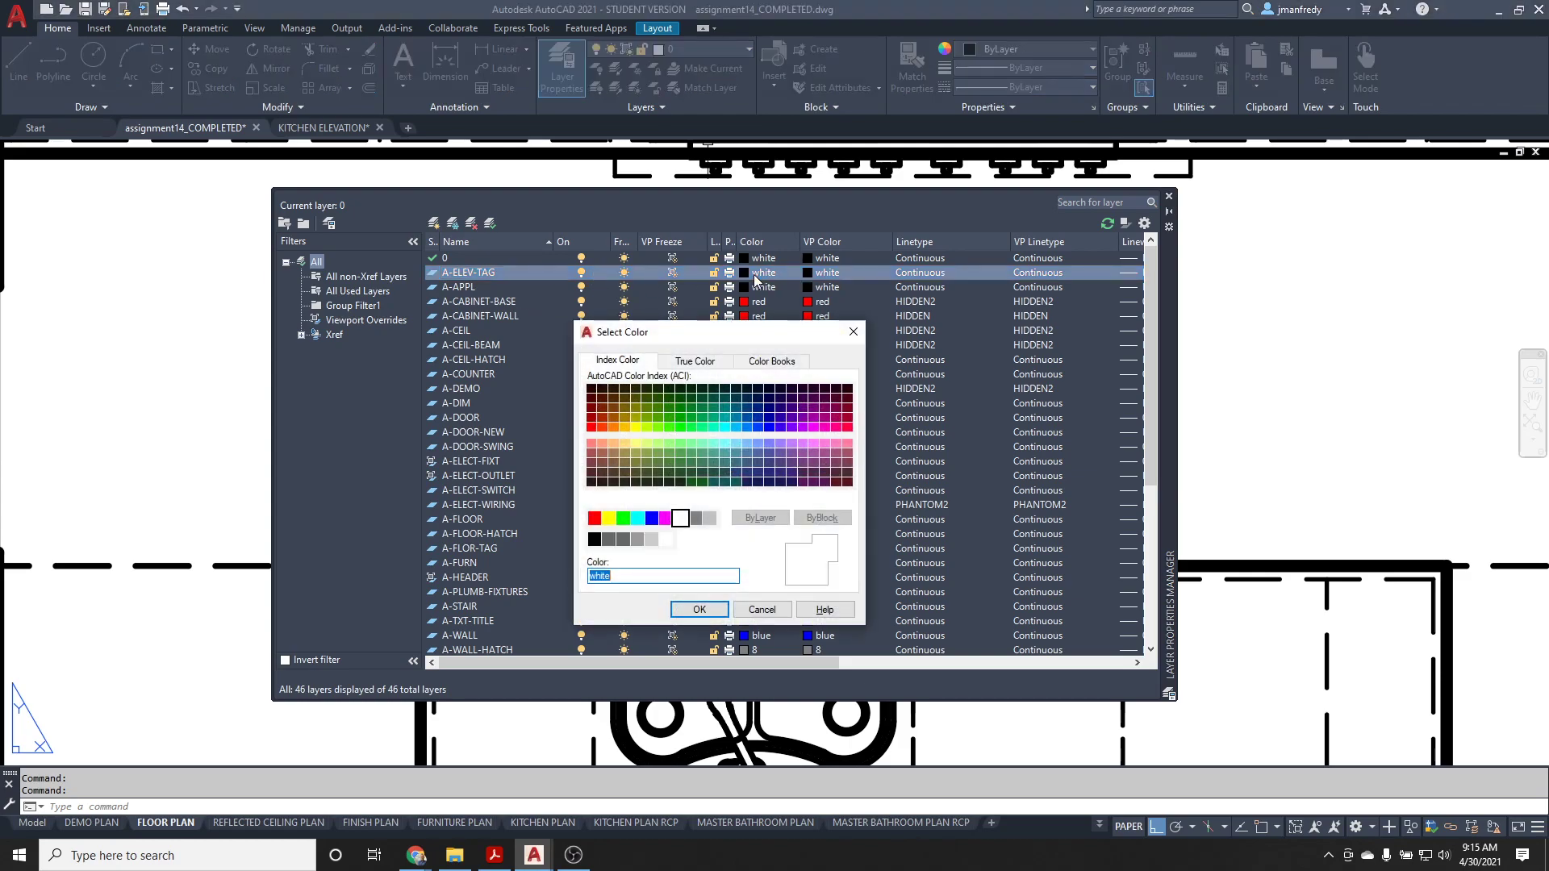
text(green)
click(700, 609)
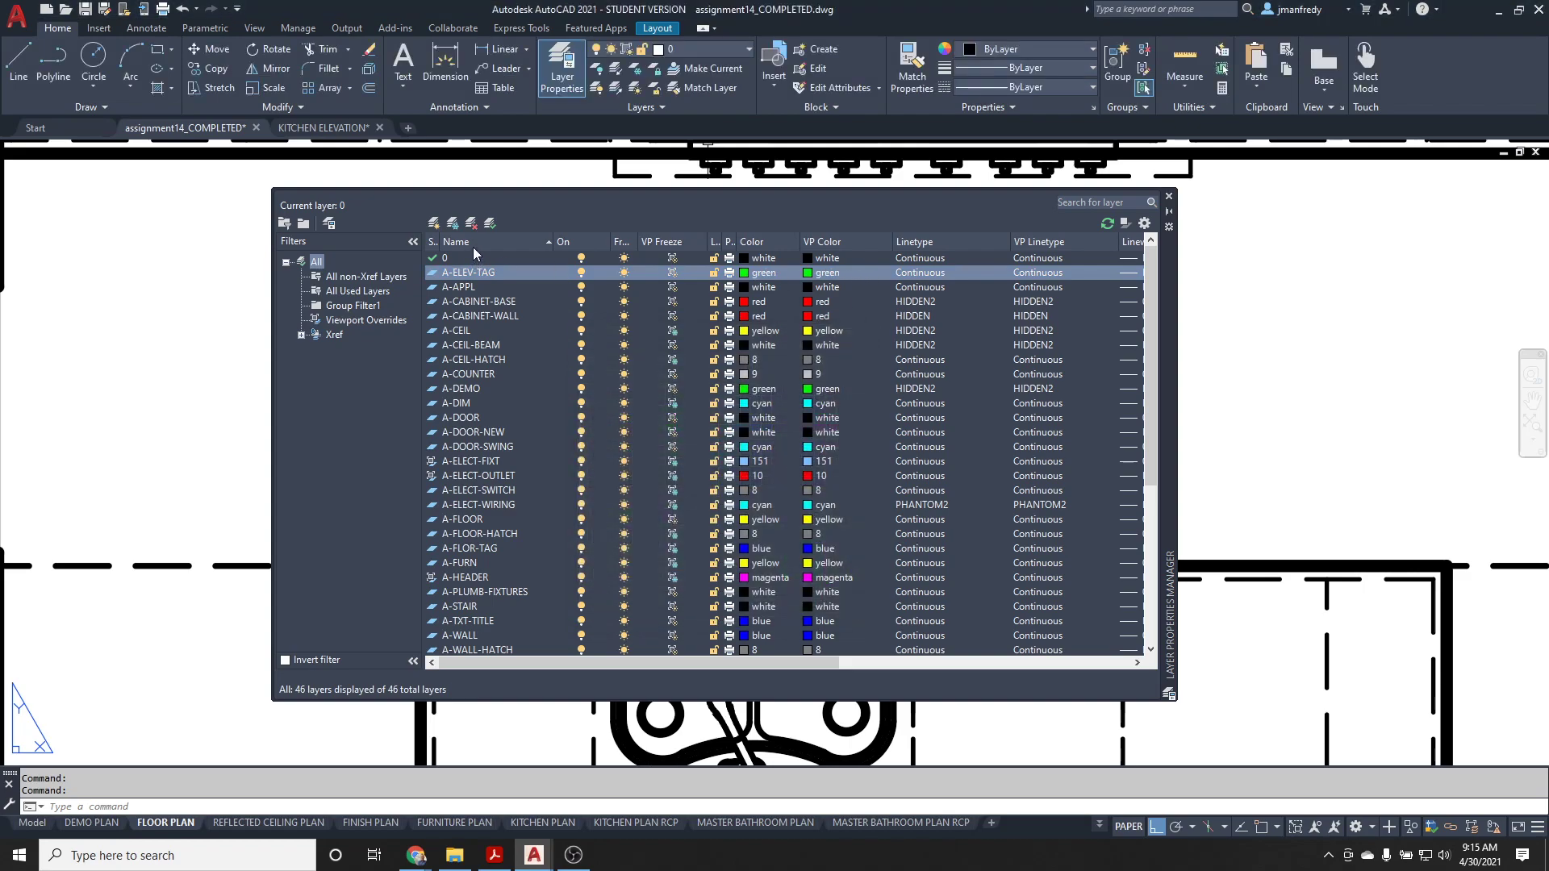
- Fill the triangle with a Solid hatch using BH
click(1169, 196)
key(Escape)
key(Escape)
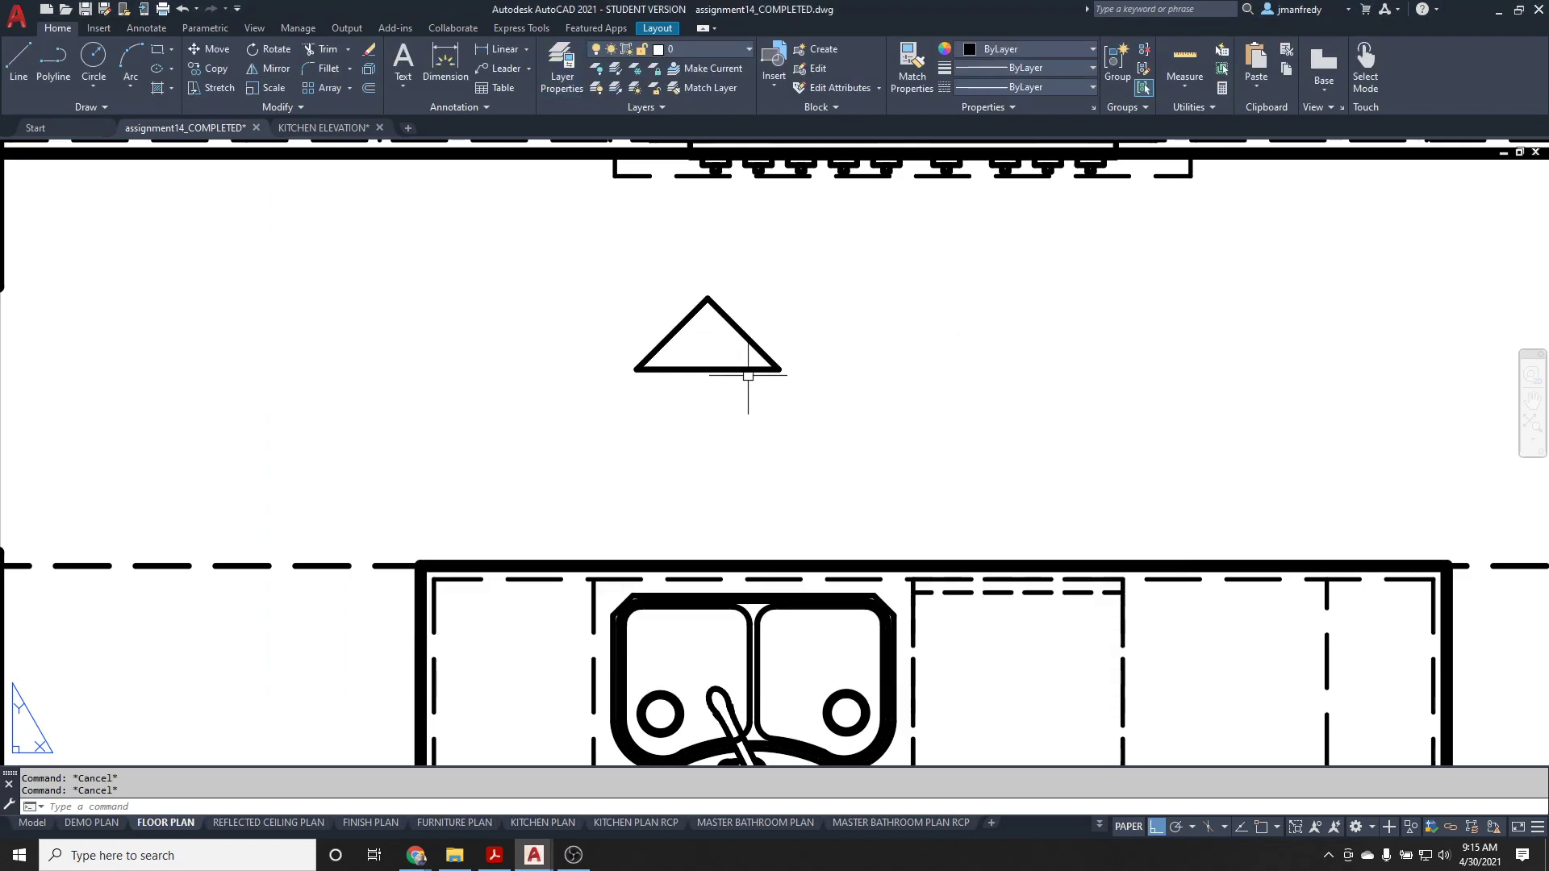
scroll(747, 375, up, 2)
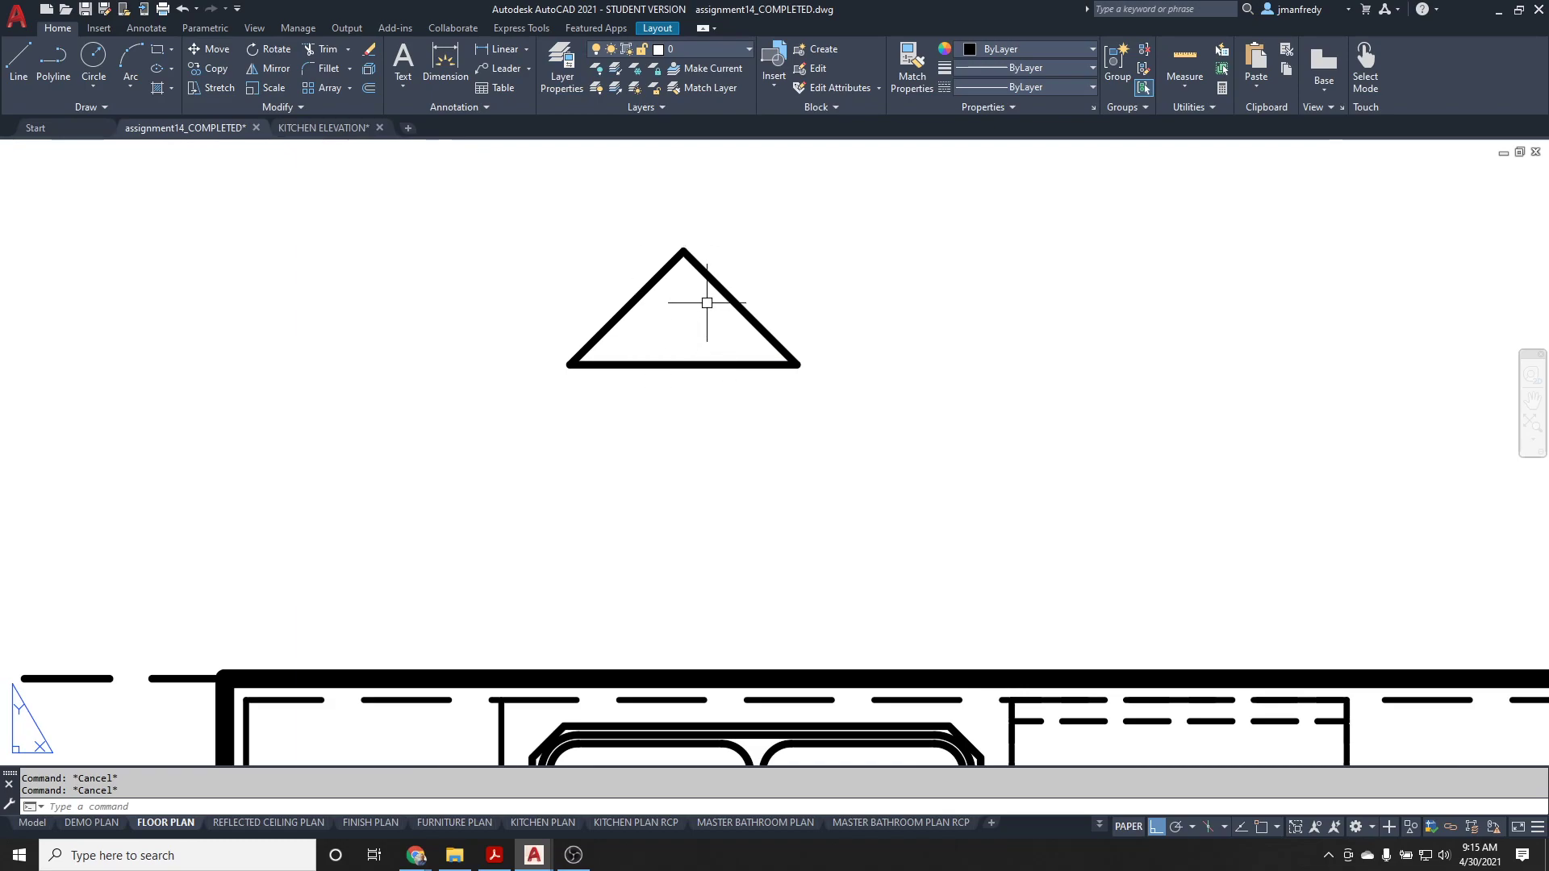
text(bh)
key(Return)
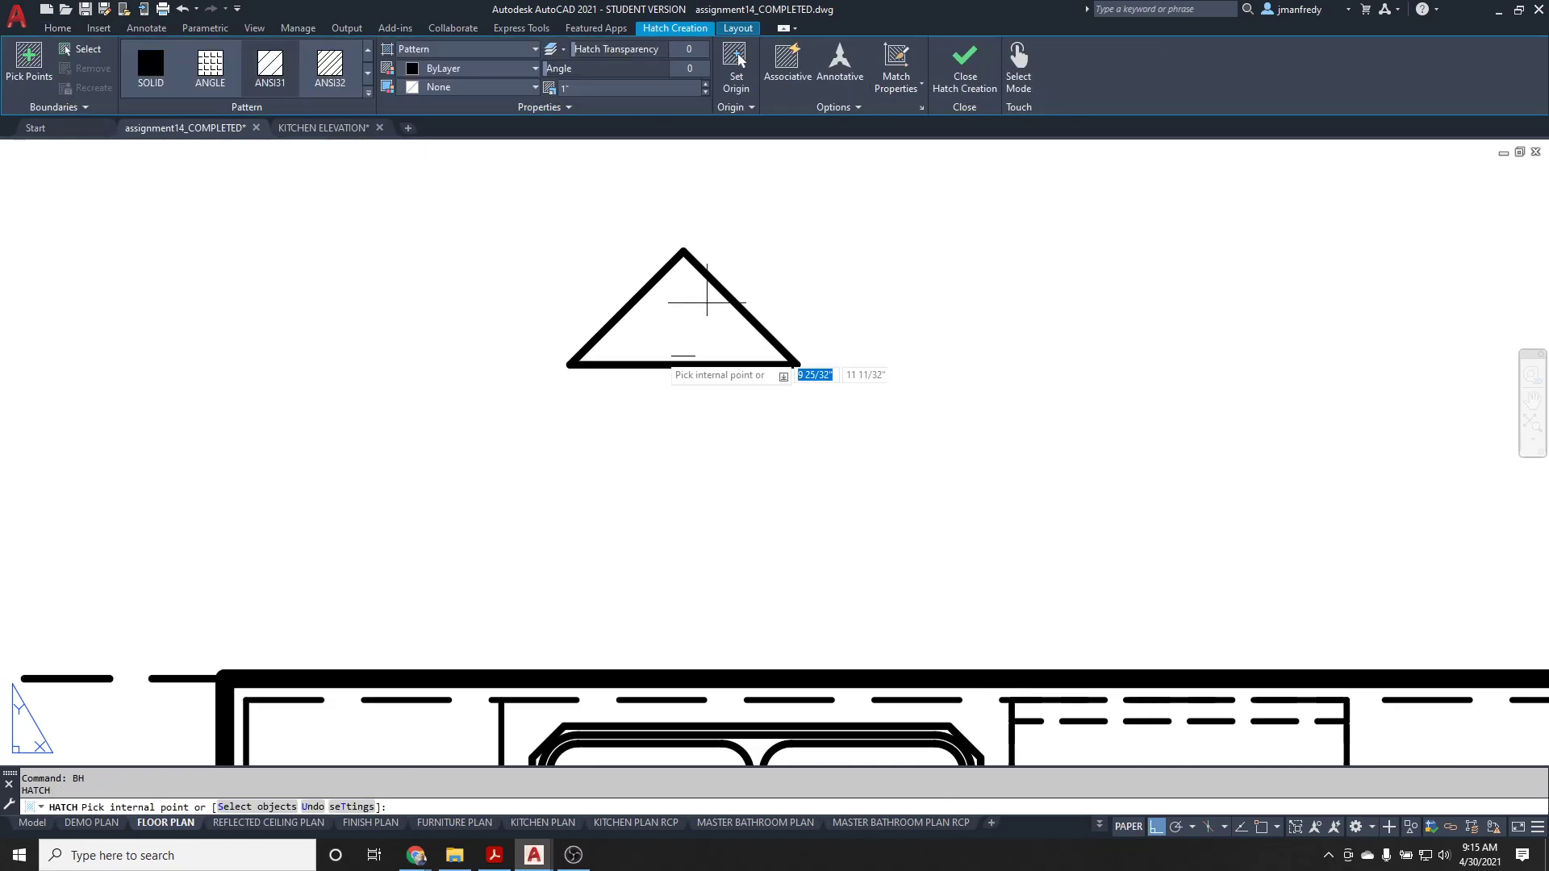
click(465, 51)
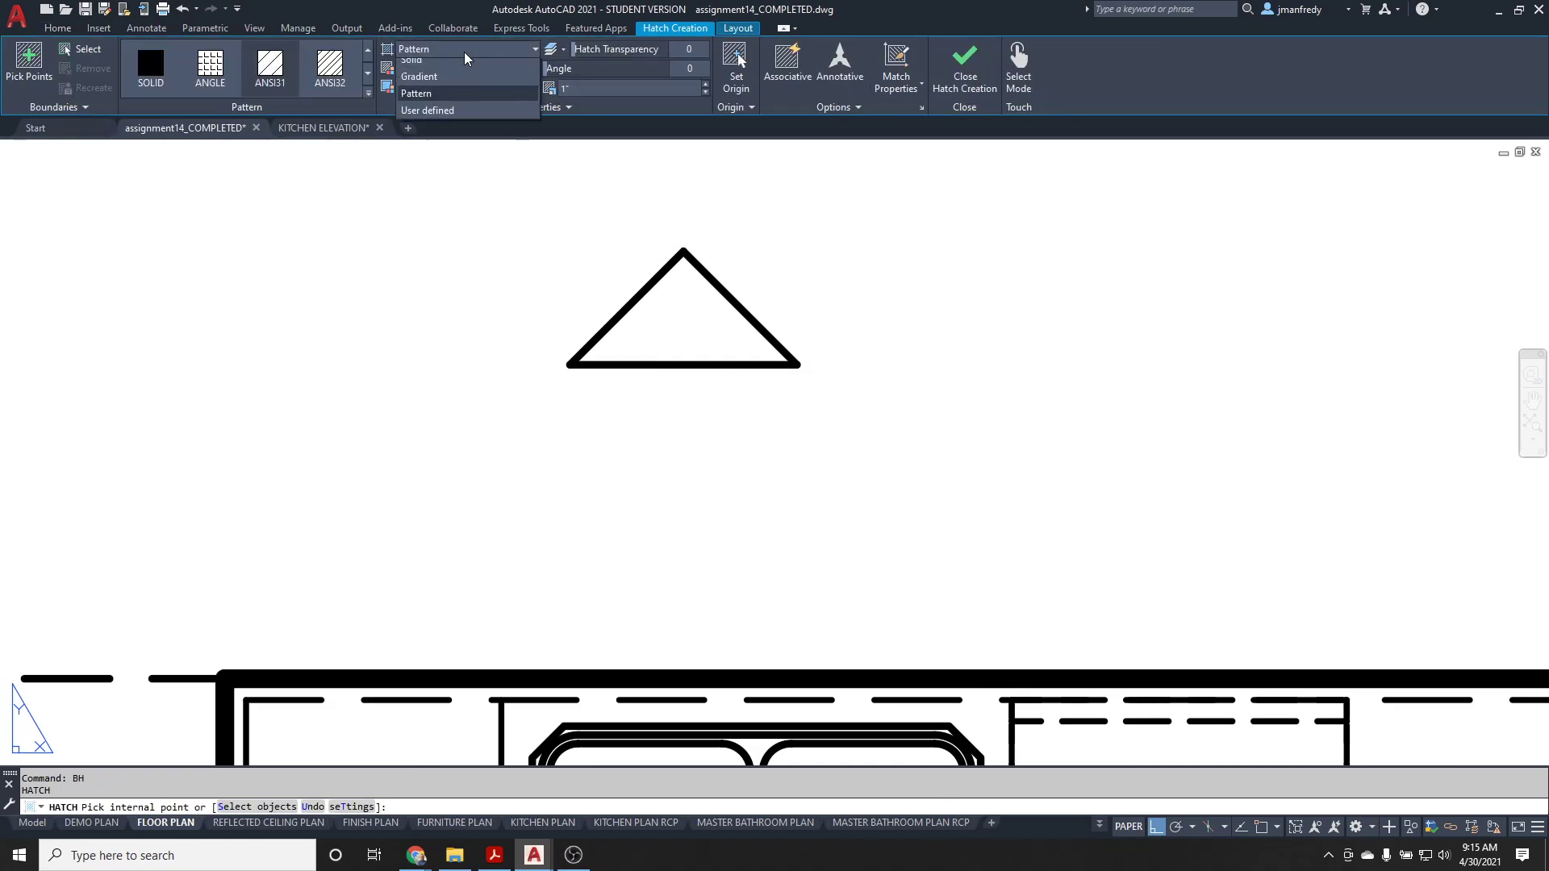
click(429, 63)
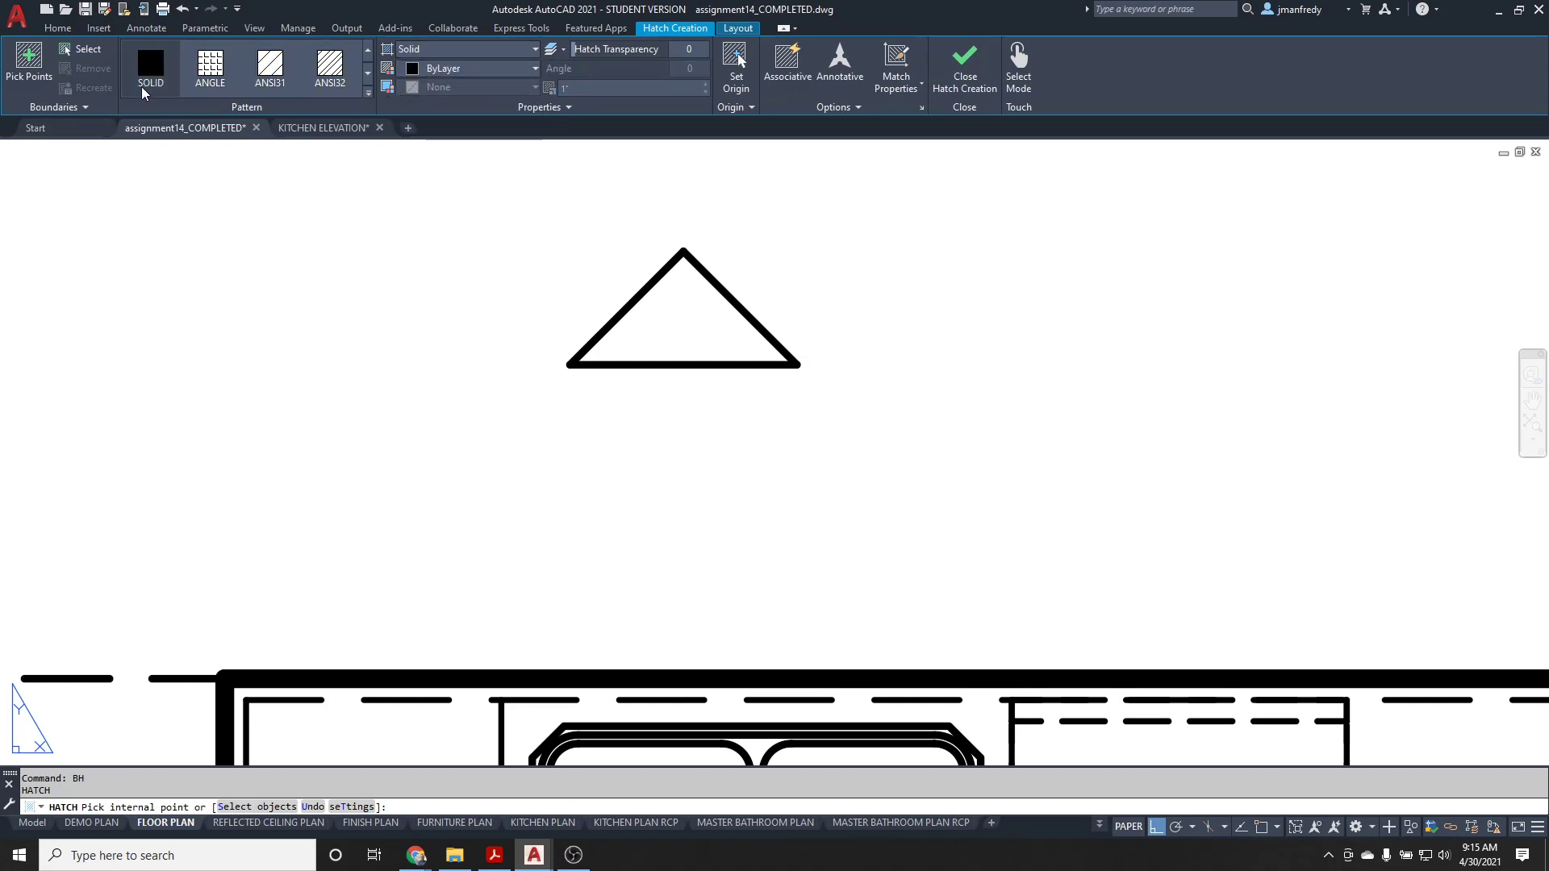
click(686, 337)
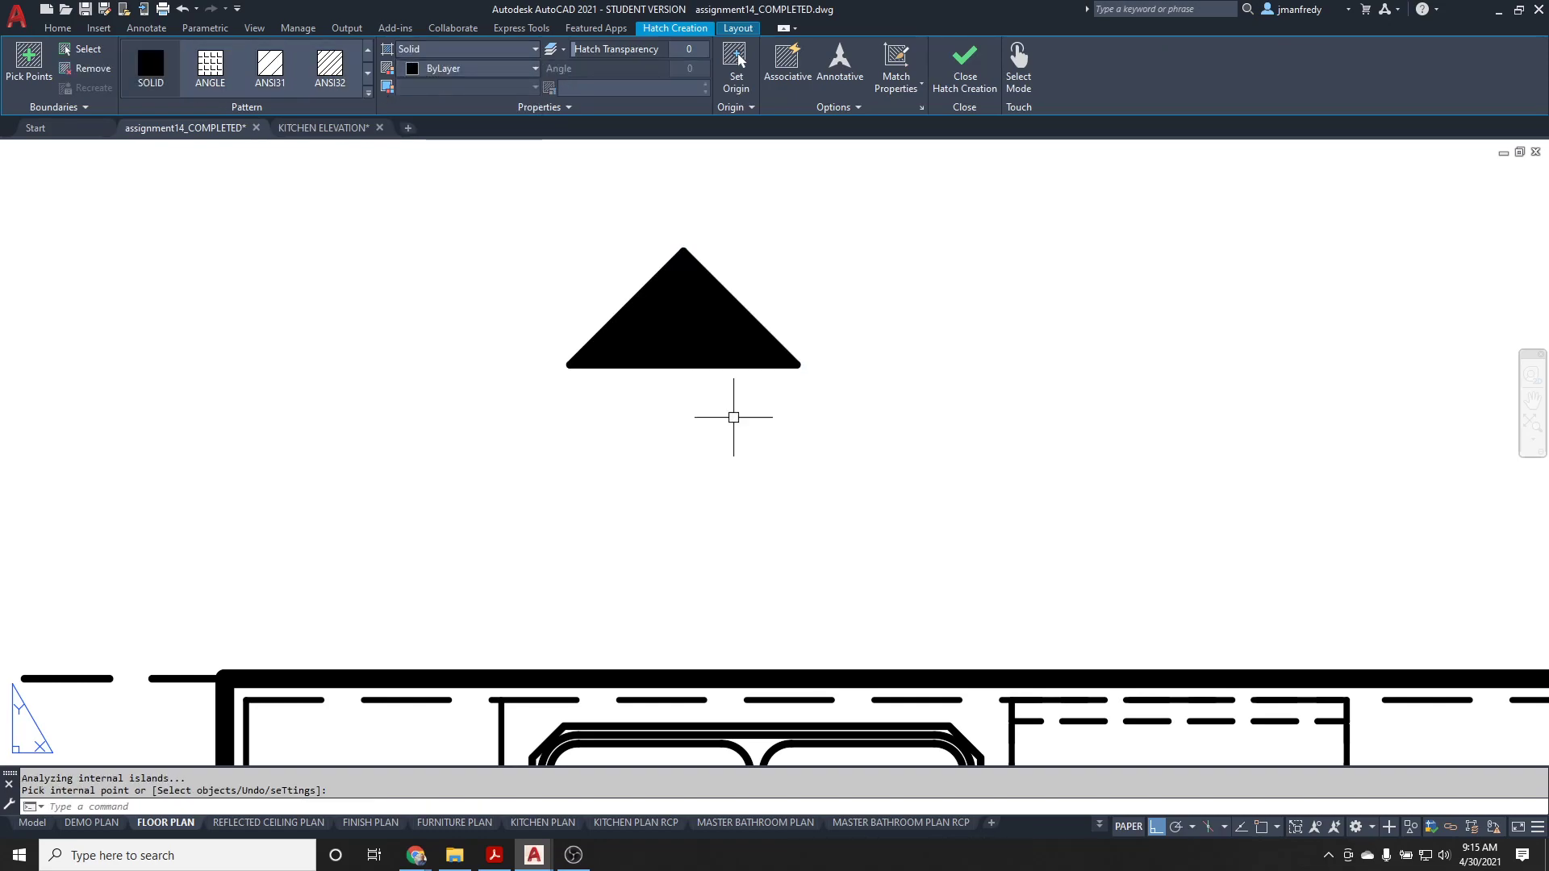
key(Return)
key(Escape)
- Put the triangle's solid hatch on the A-ELEV-TAG layer
click(768, 371)
click(717, 305)
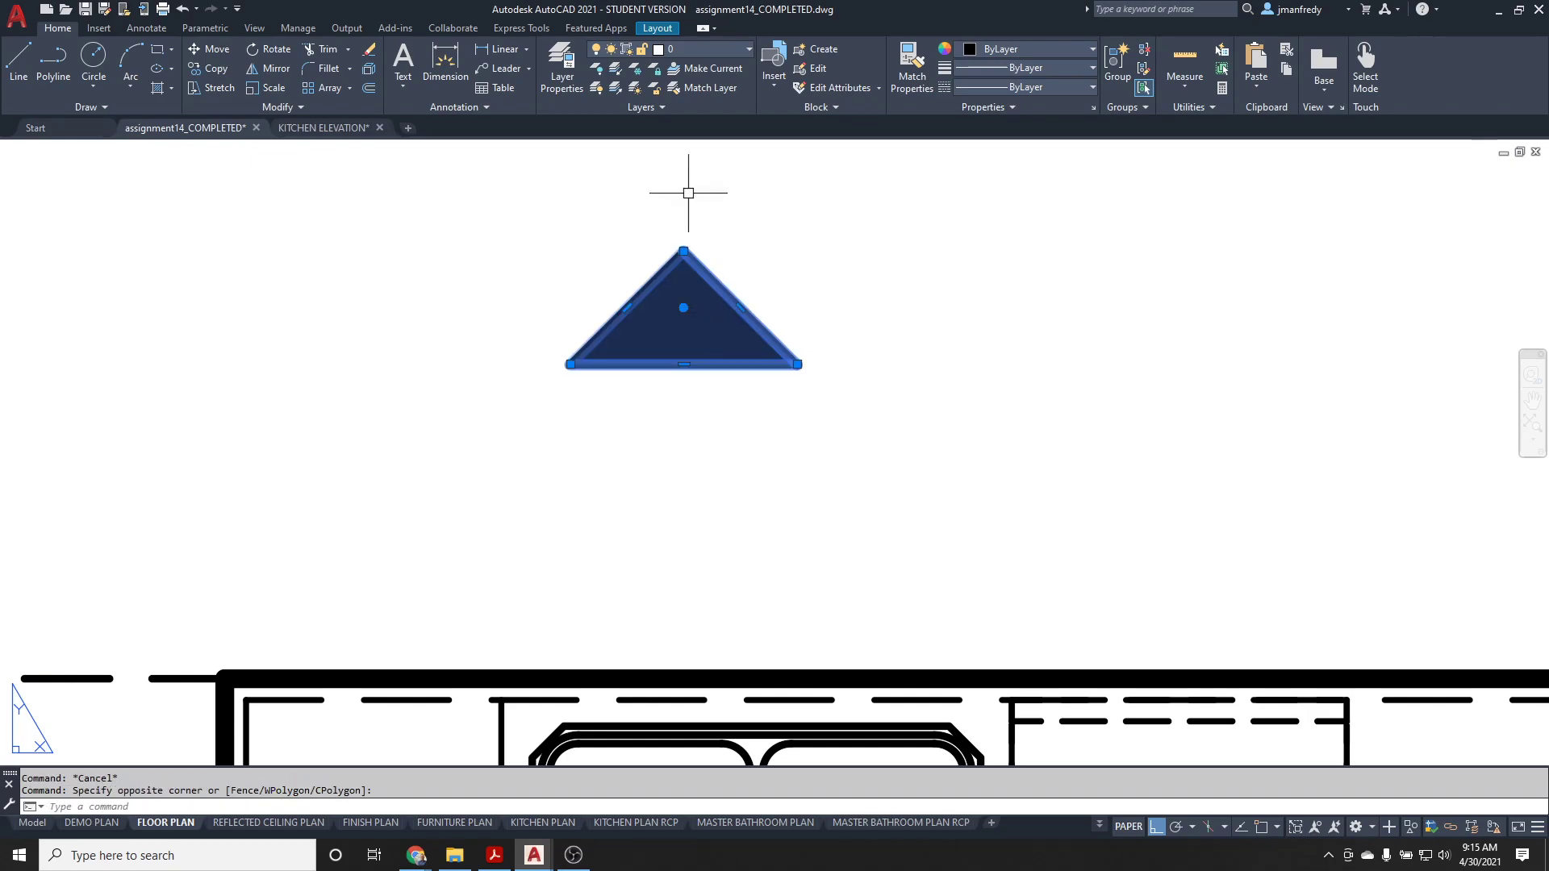
click(728, 47)
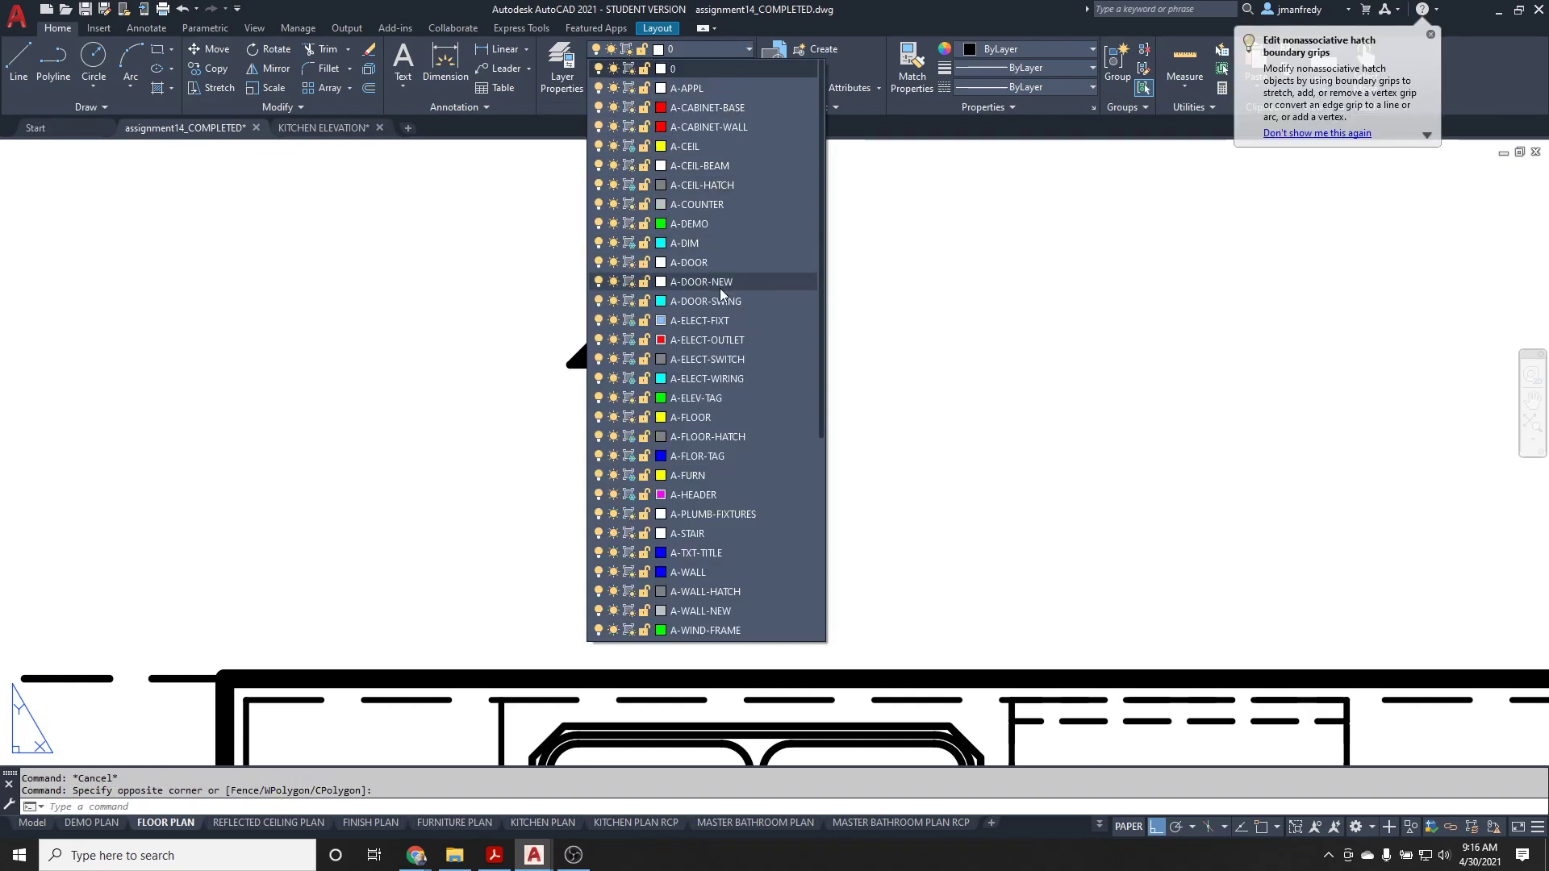
click(692, 397)
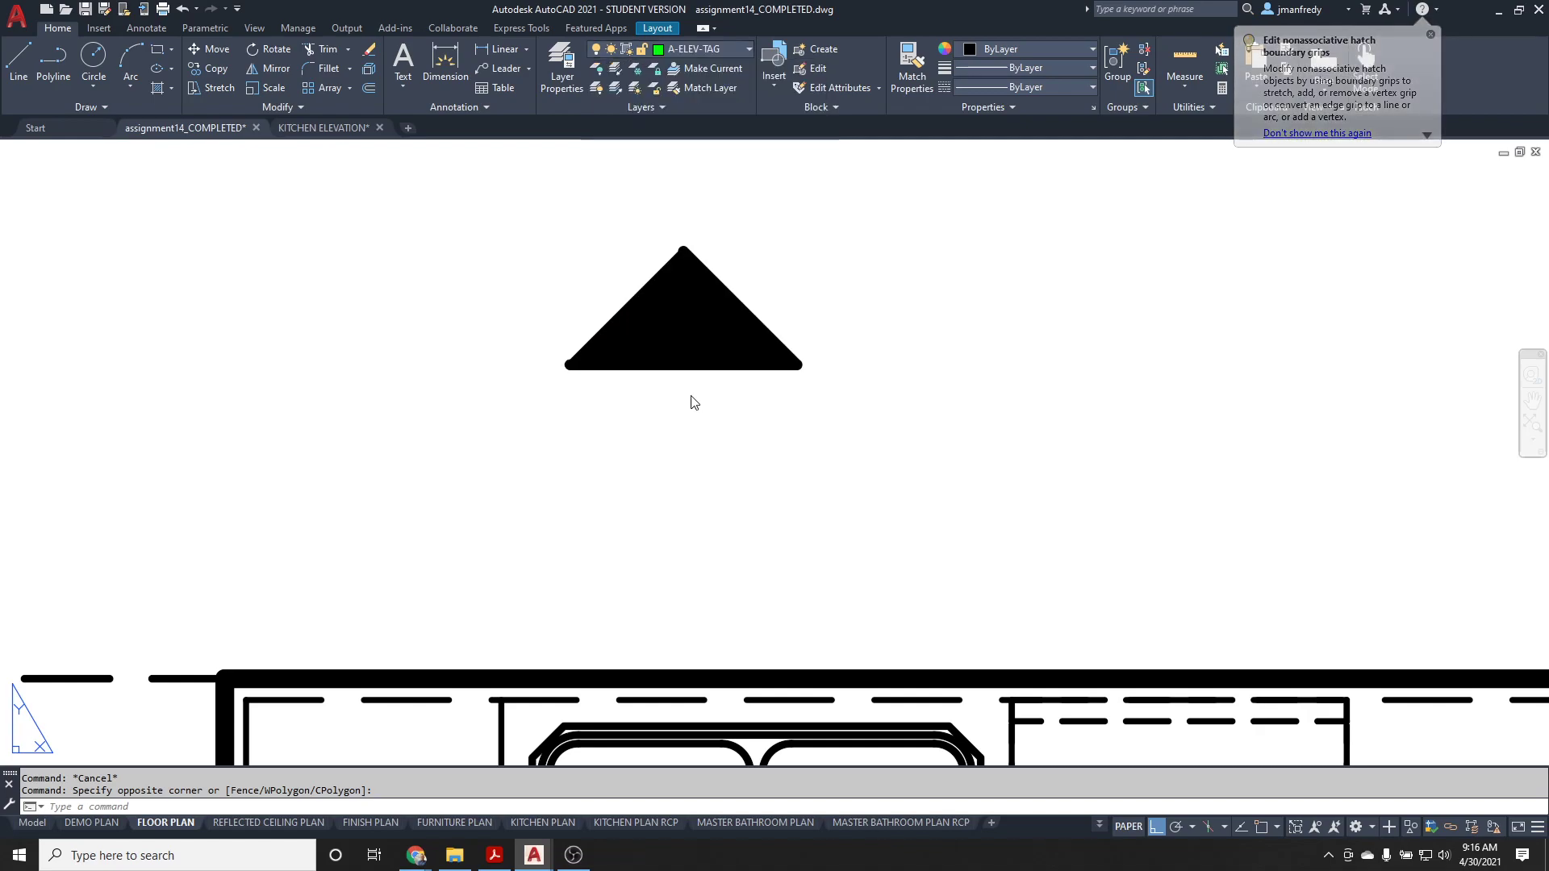
key(Escape)
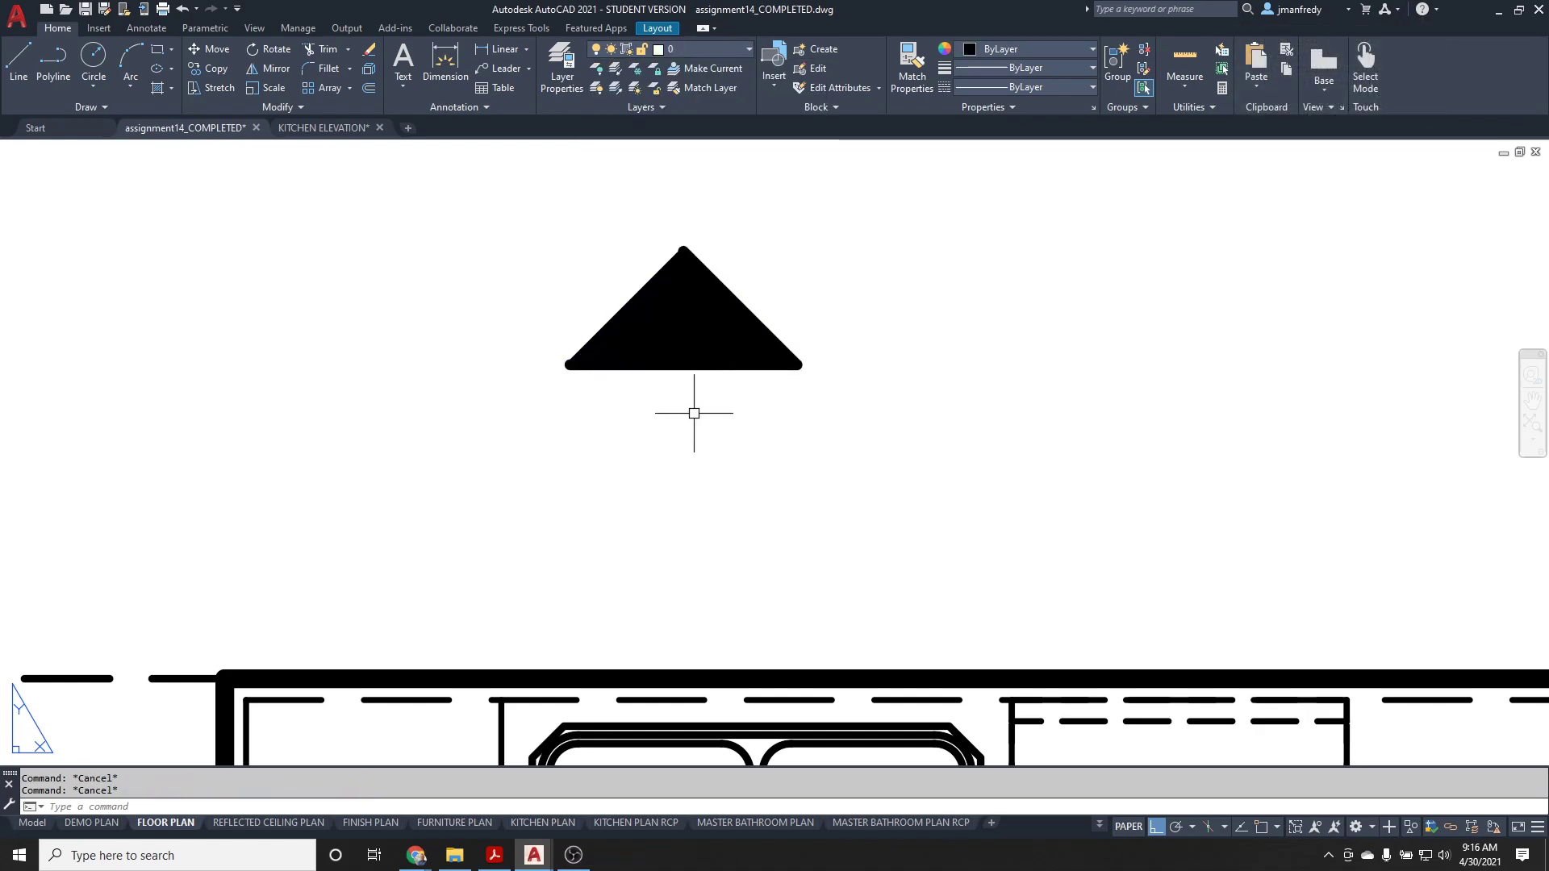
- Centre the black triangle in view and make A-ELEV-TAG the current layer
scroll(692, 416, up, 1)
middle_drag(689, 428, 723, 394)
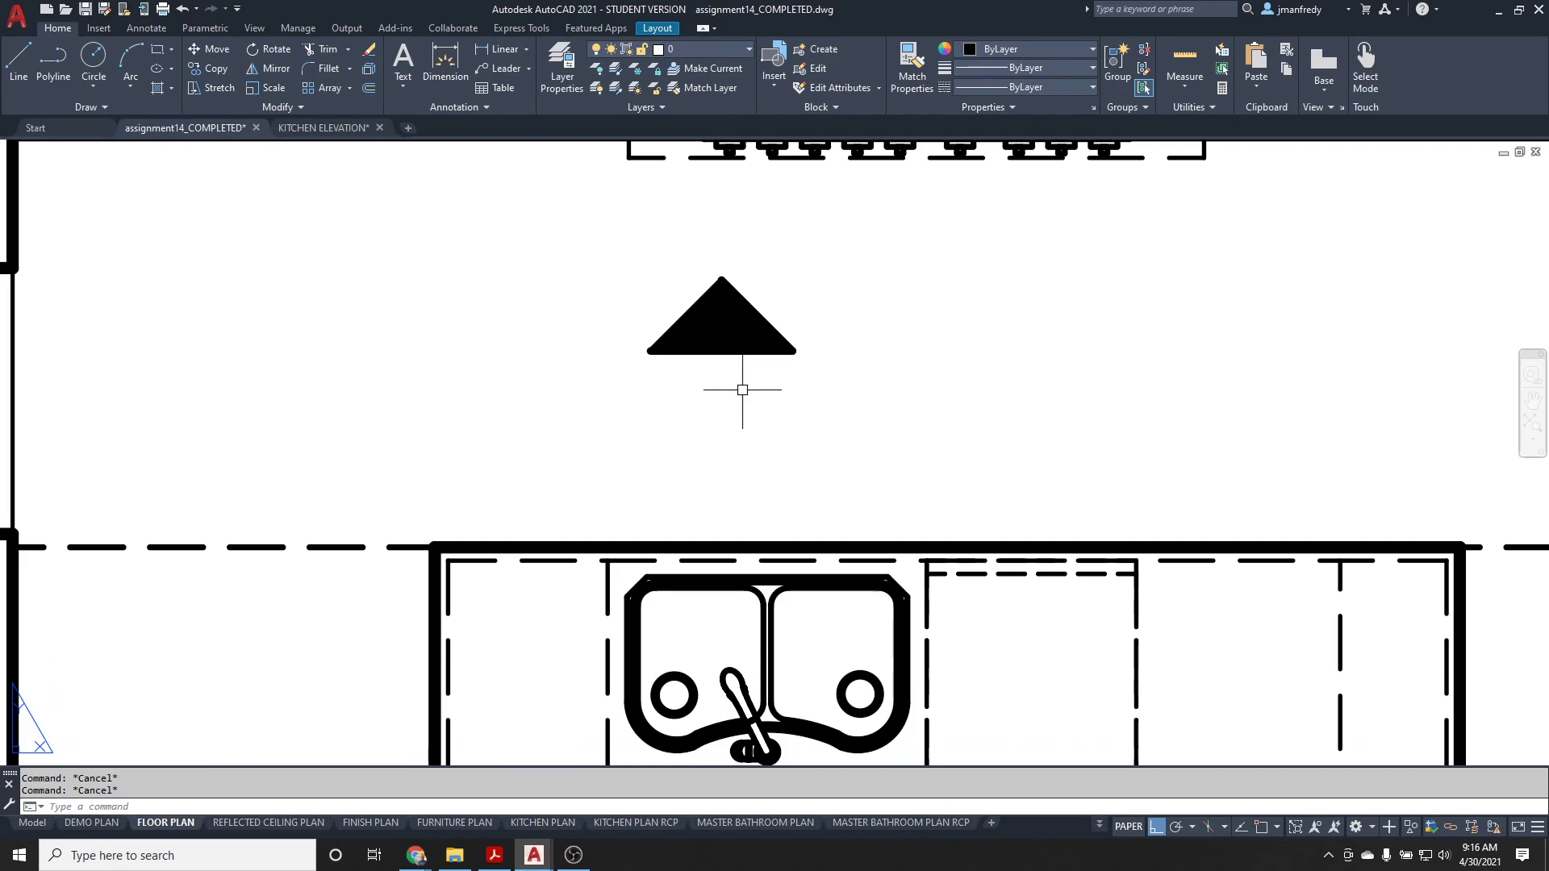
scroll(740, 380, down, 4)
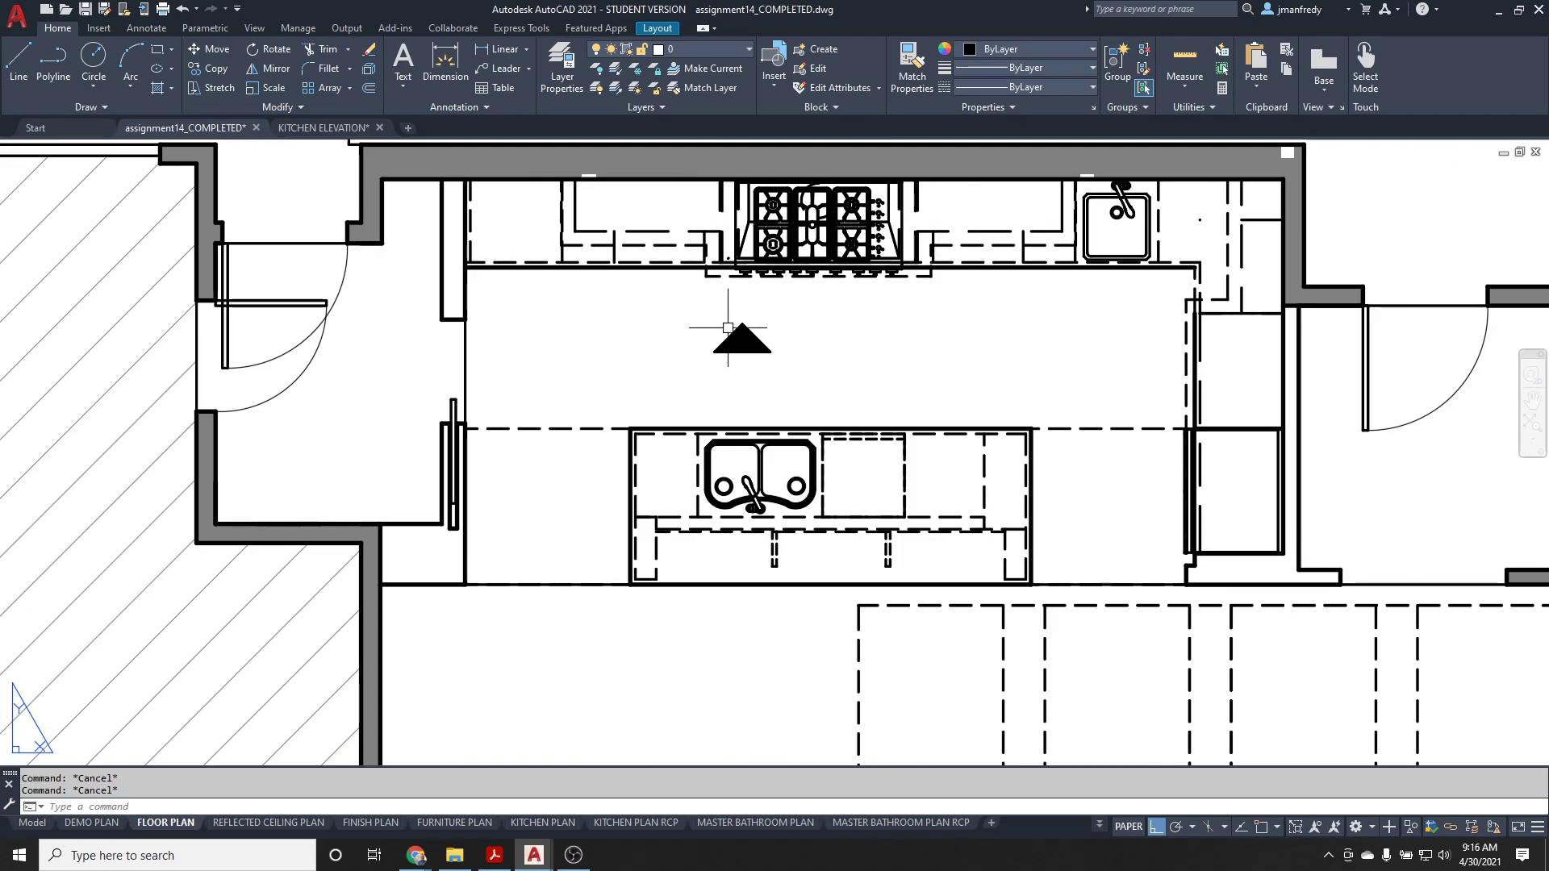
scroll(737, 343, up, 6)
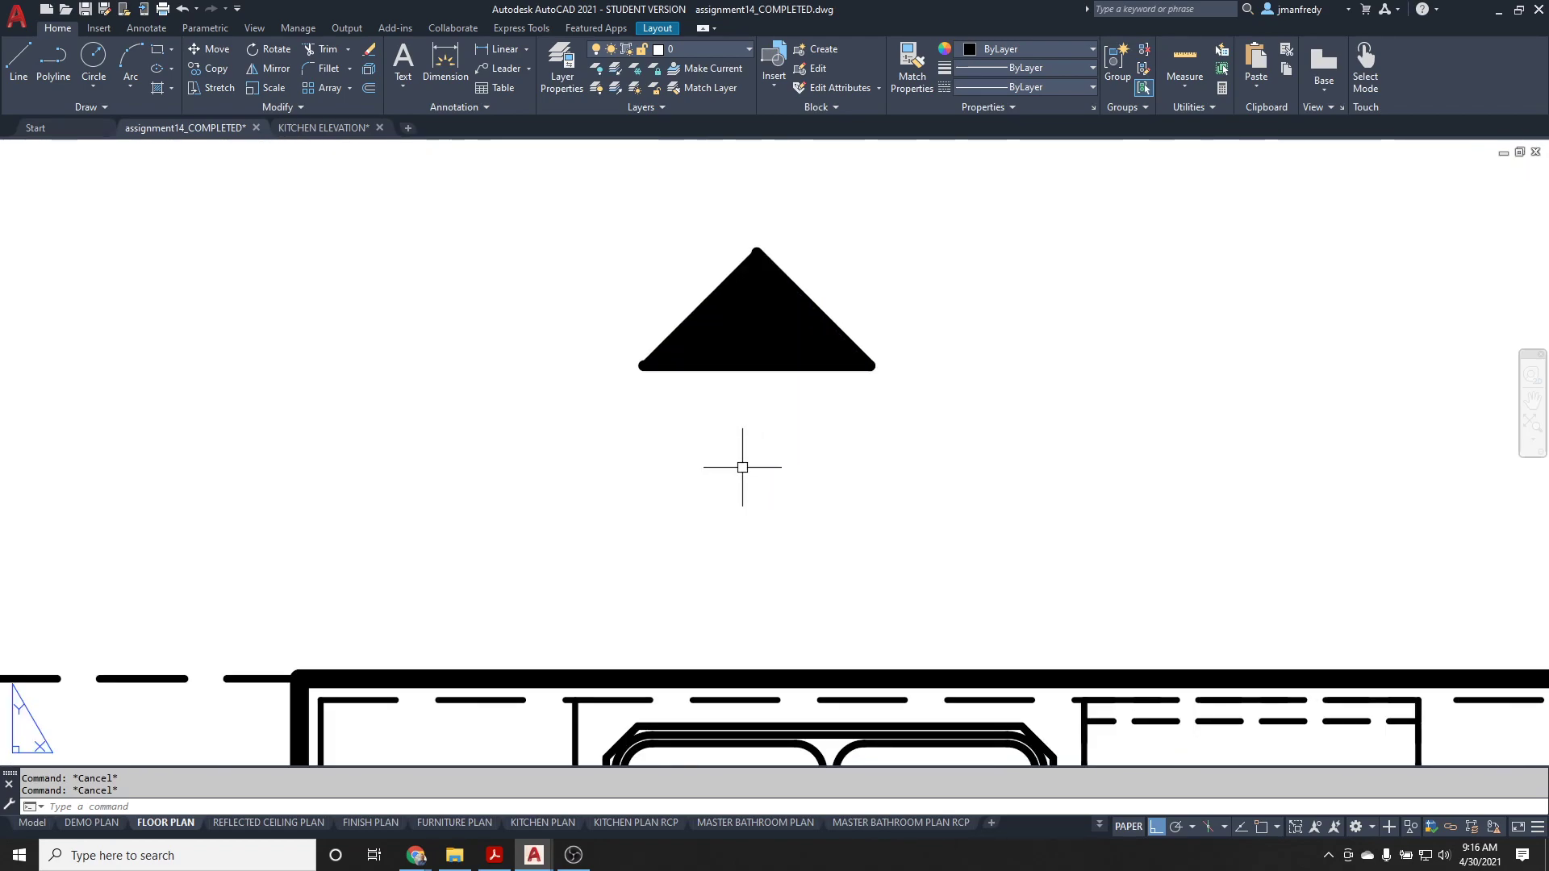
text(ATT)
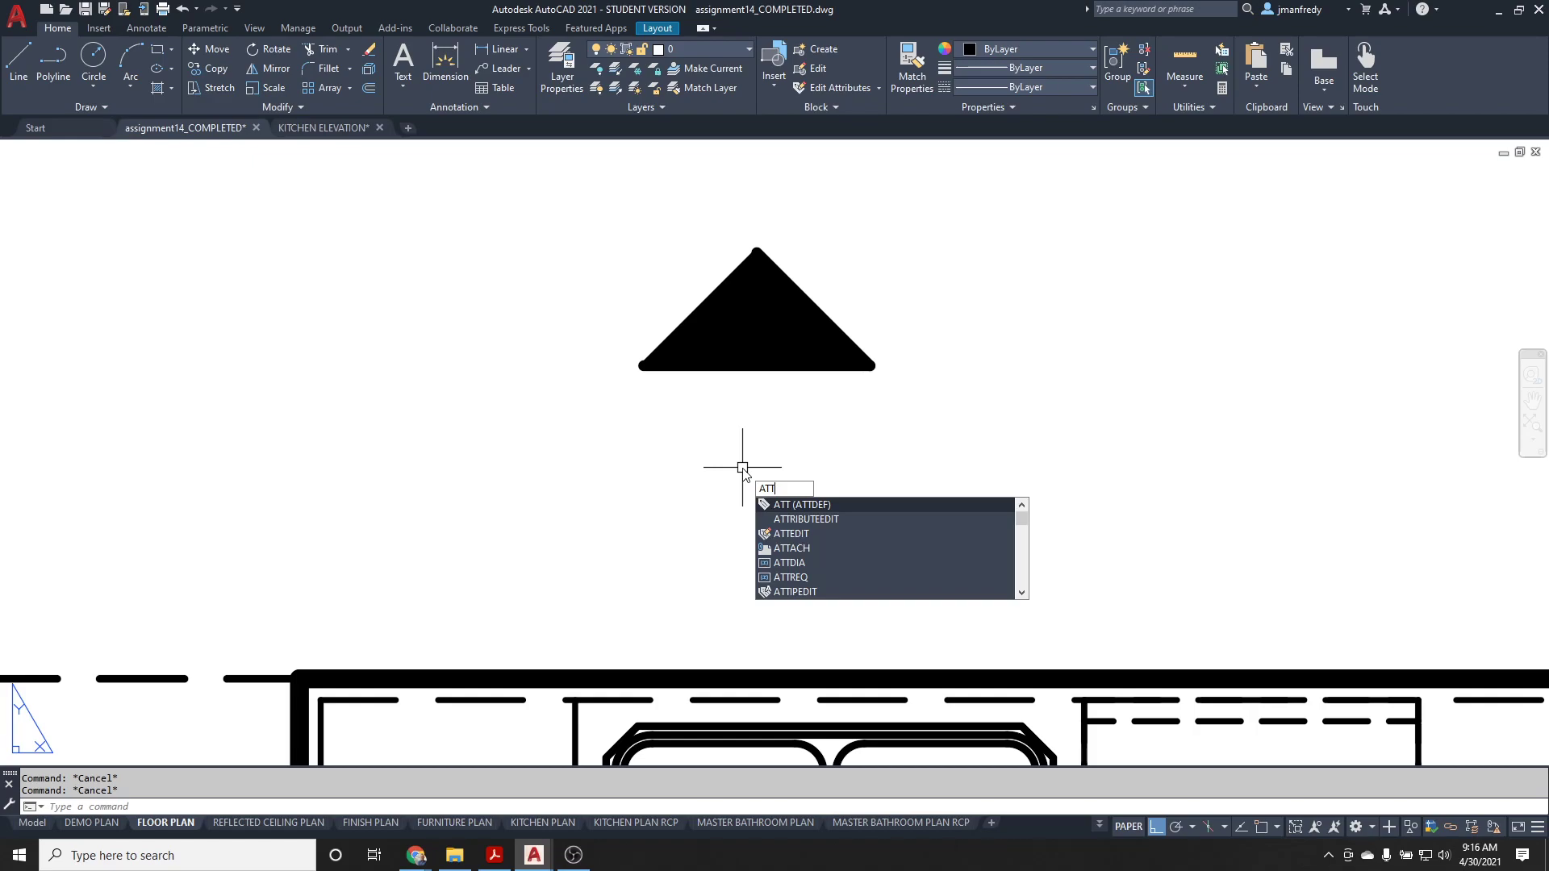
key(Escape)
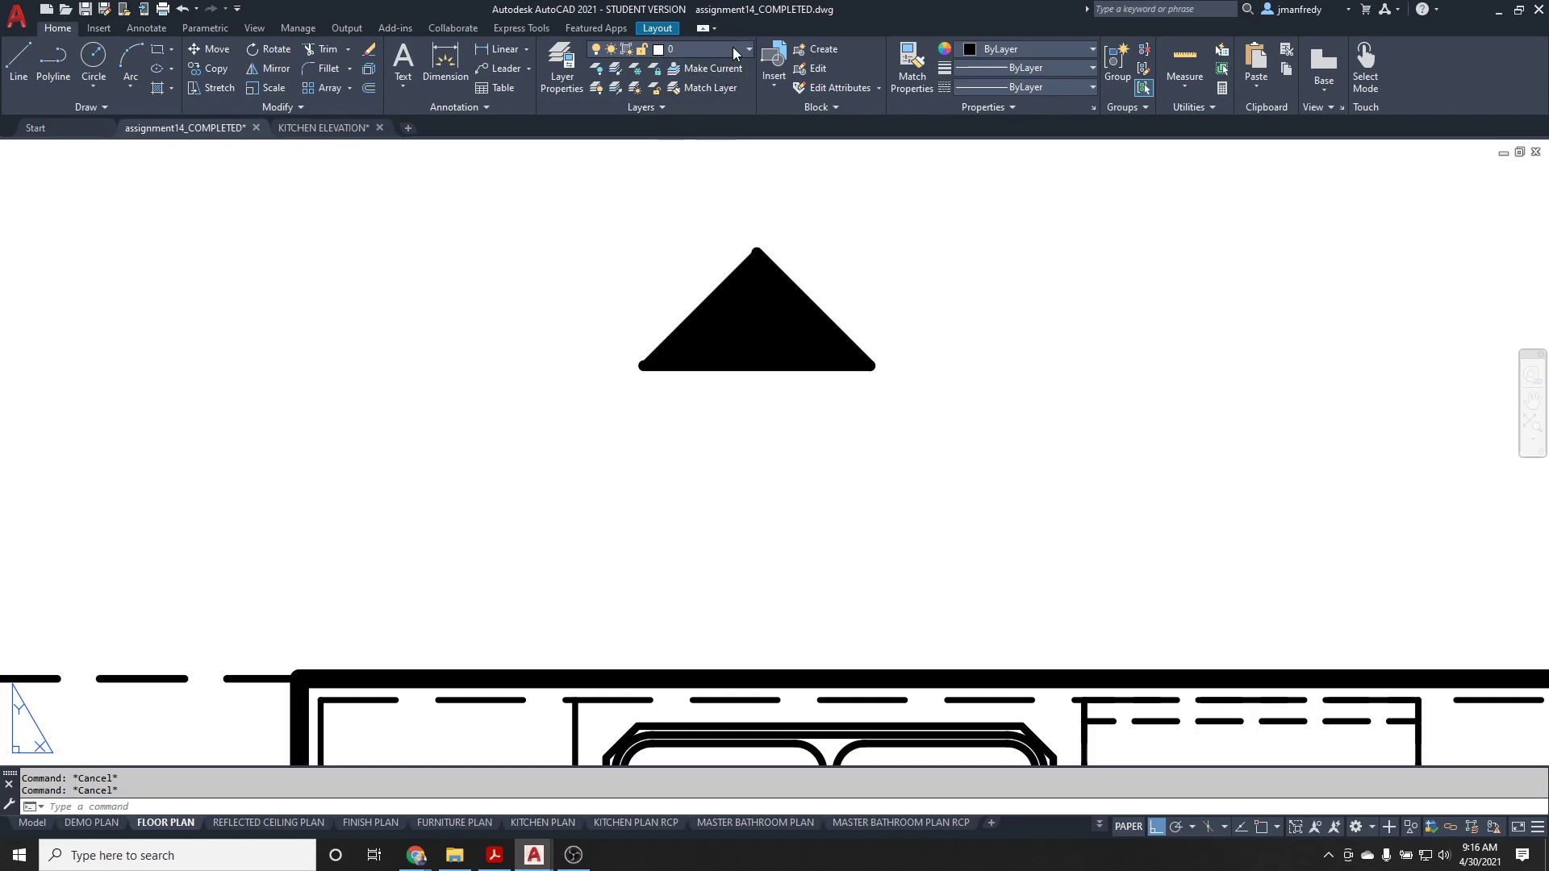
click(733, 50)
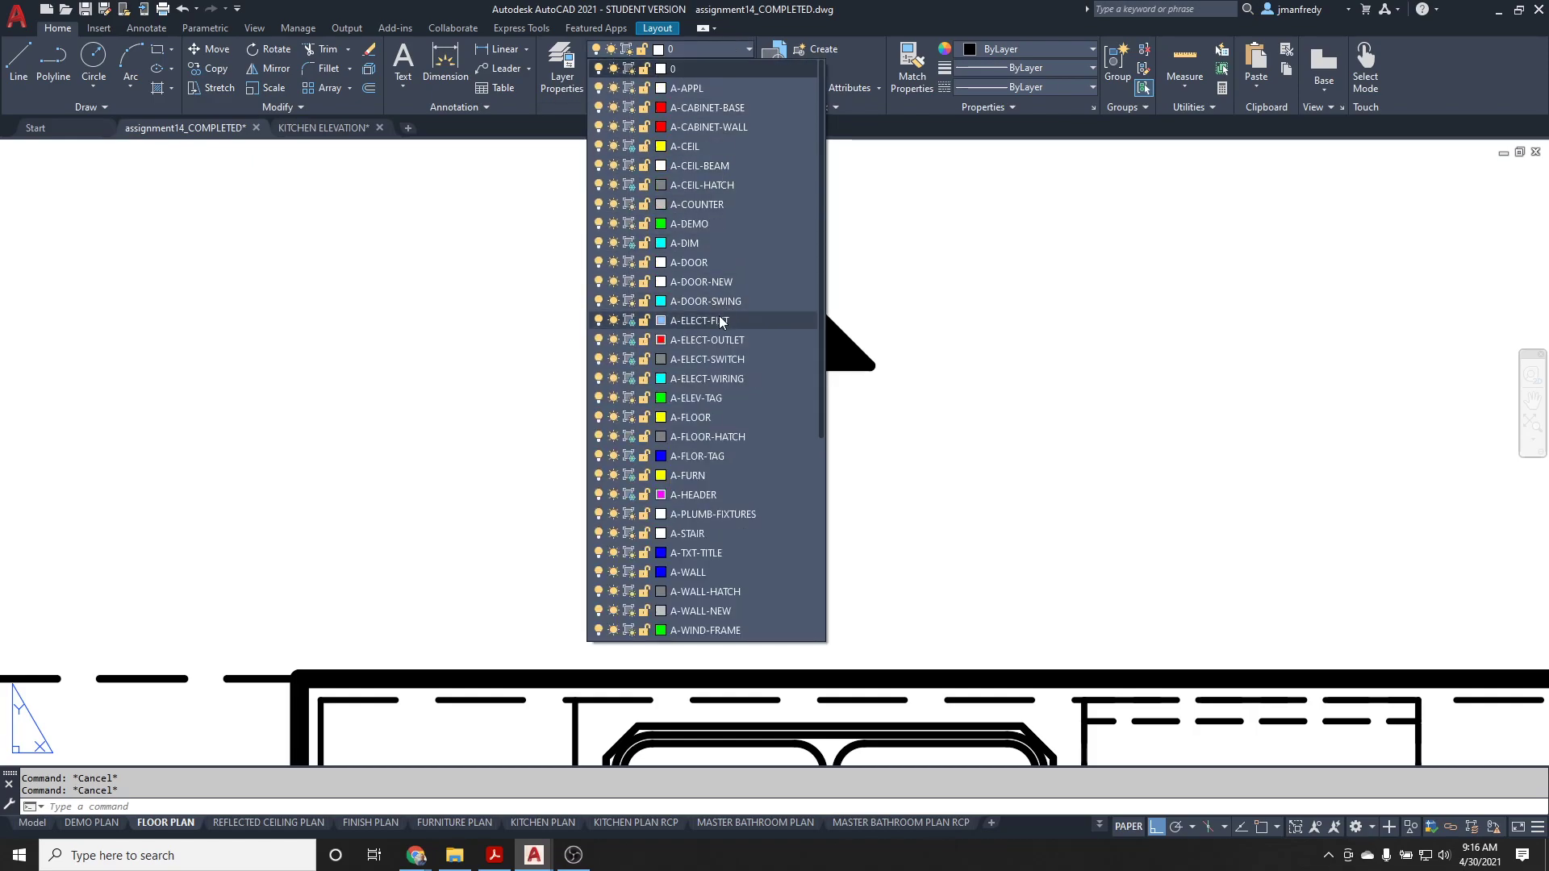
click(707, 398)
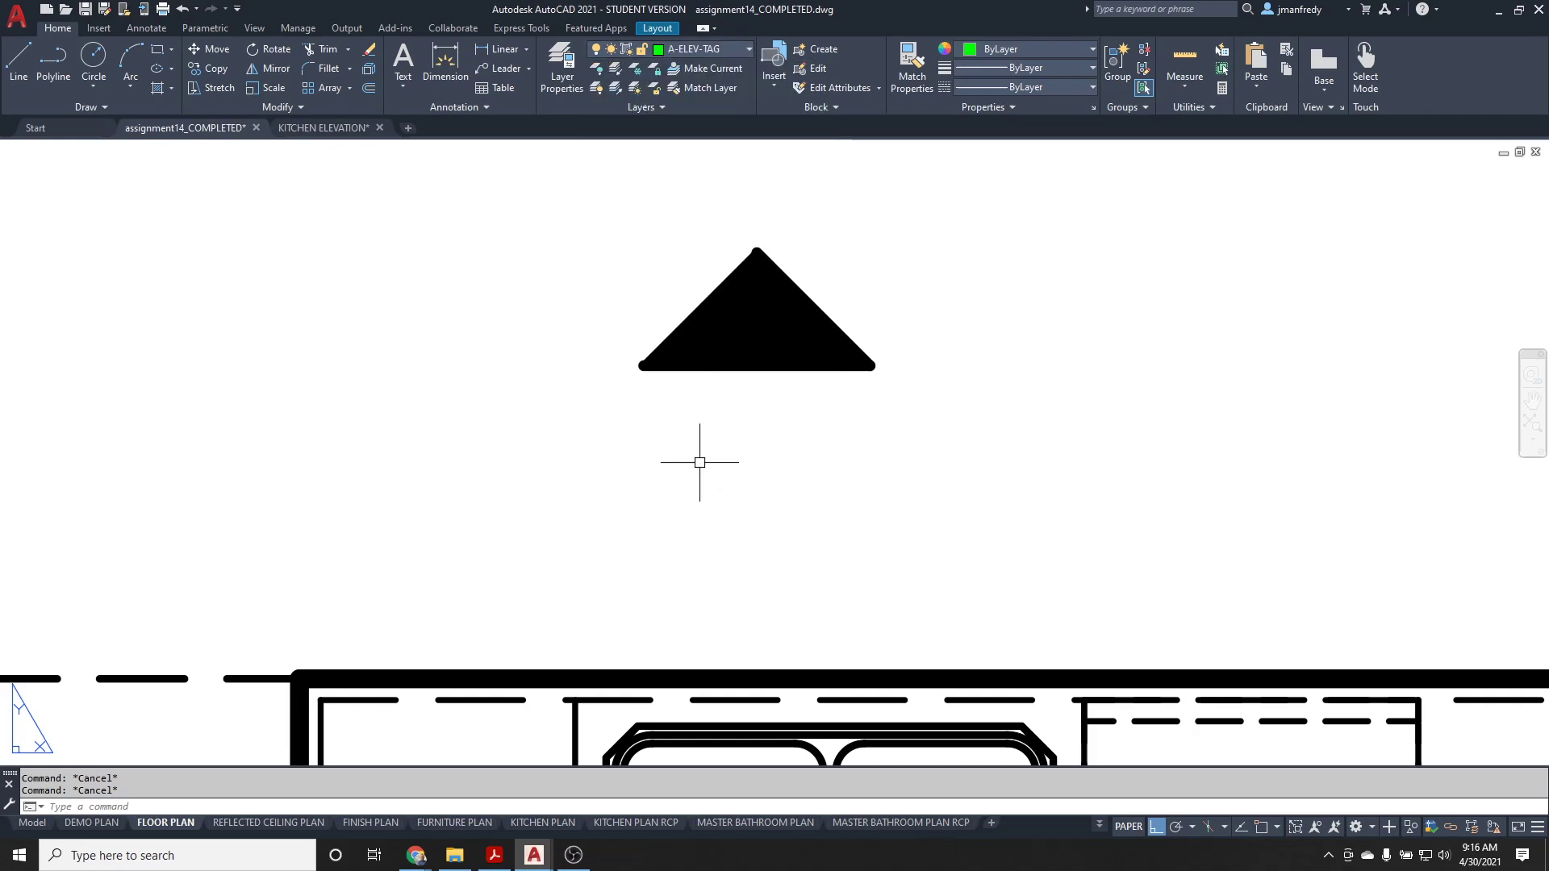
- Define attribute NORTHTAG: prompt DTL-SHEET?, default X/XX, middle center, 3/32" high
text(ATT)
key(Return)
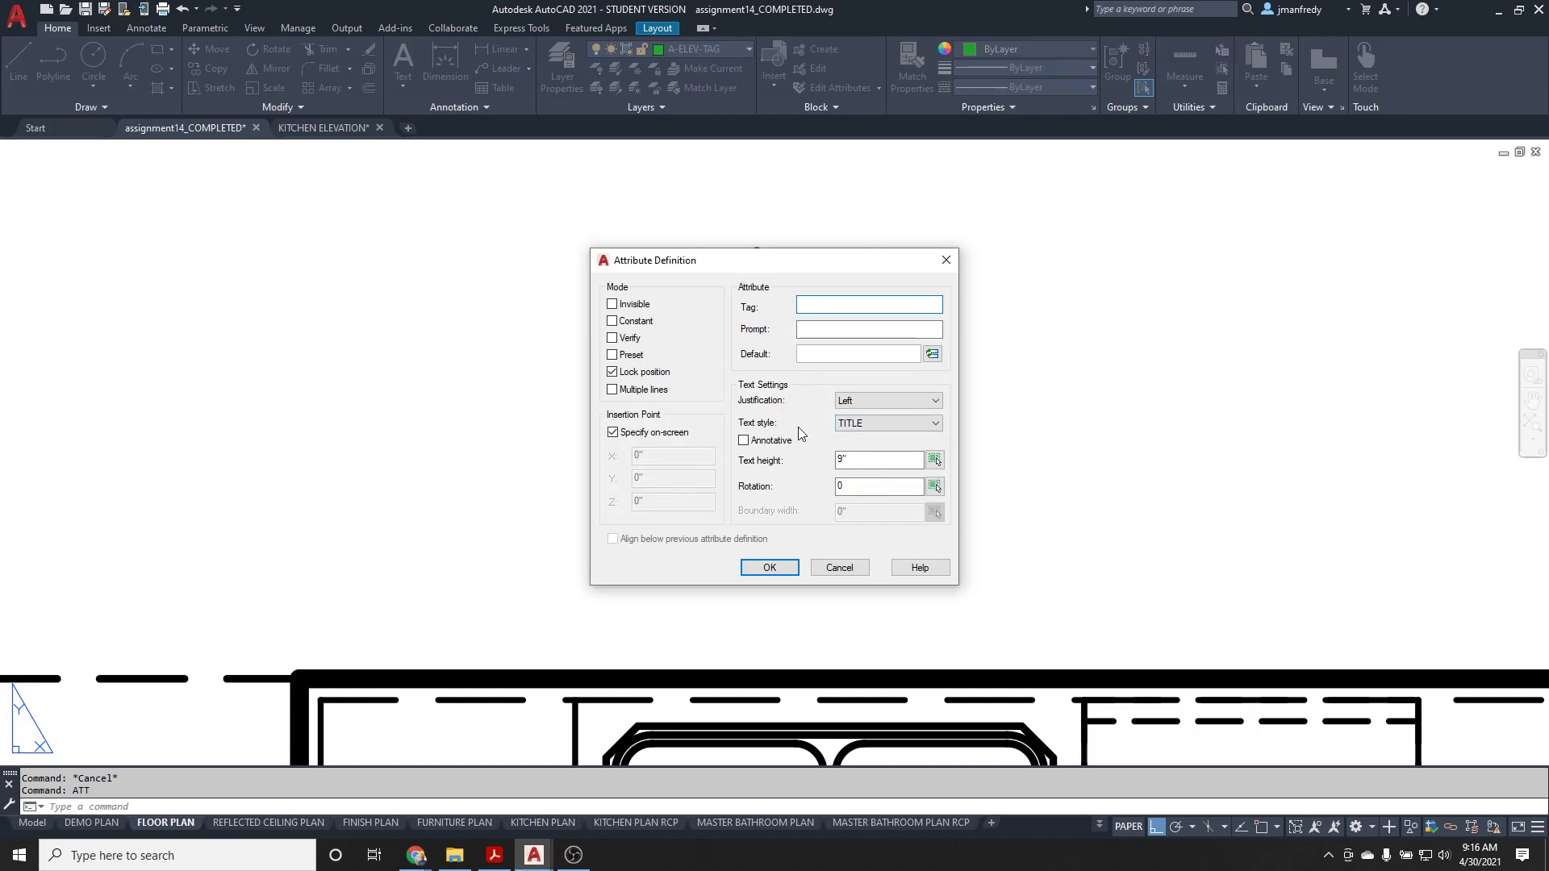
double_click(857, 461)
text(3/32)
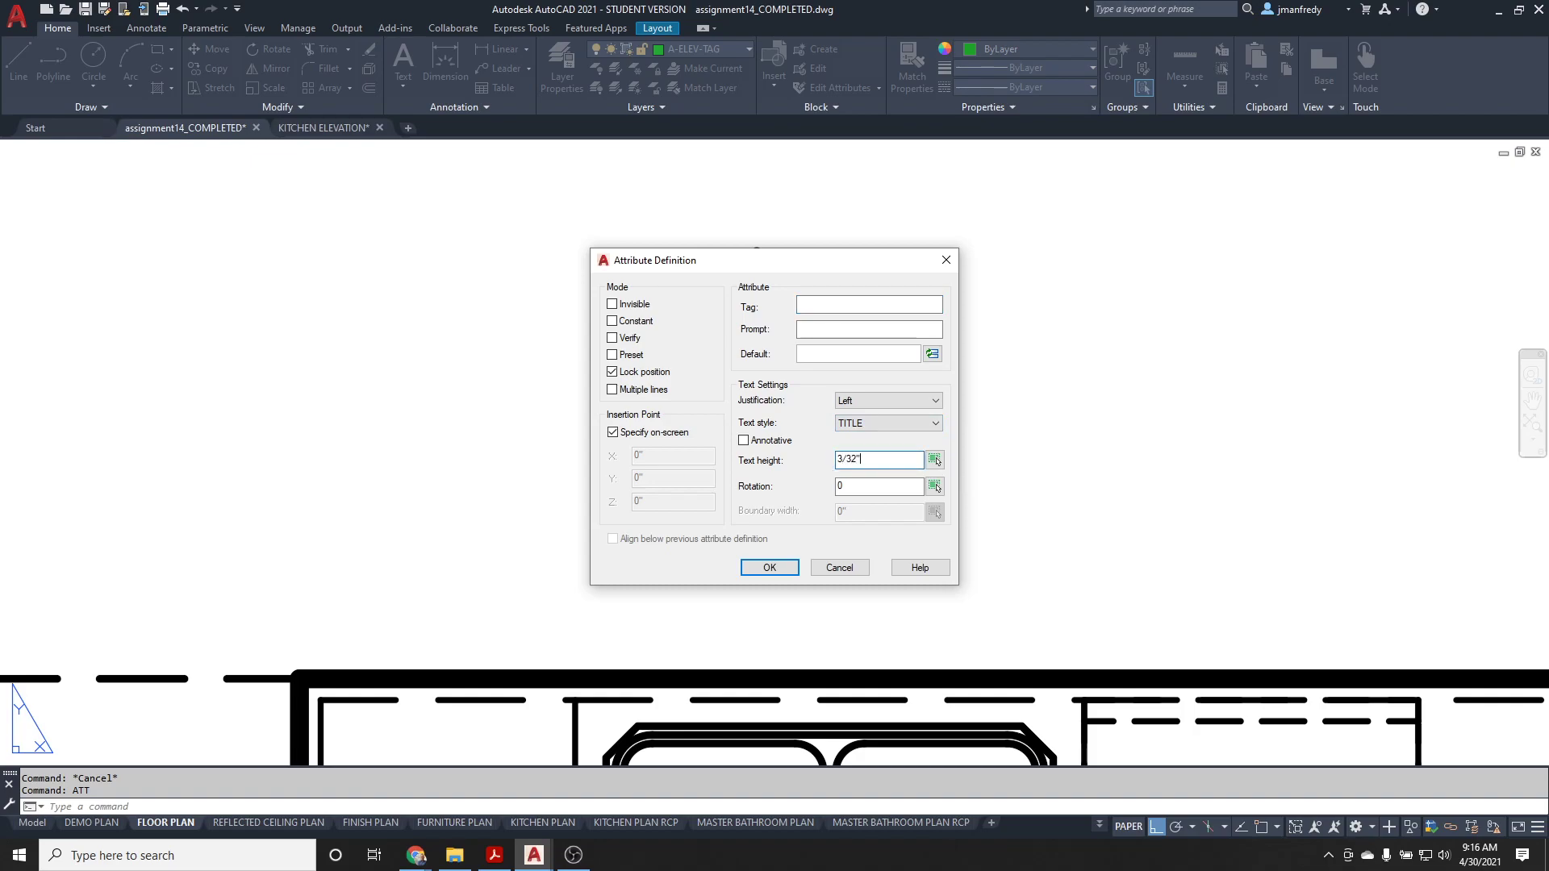
click(879, 306)
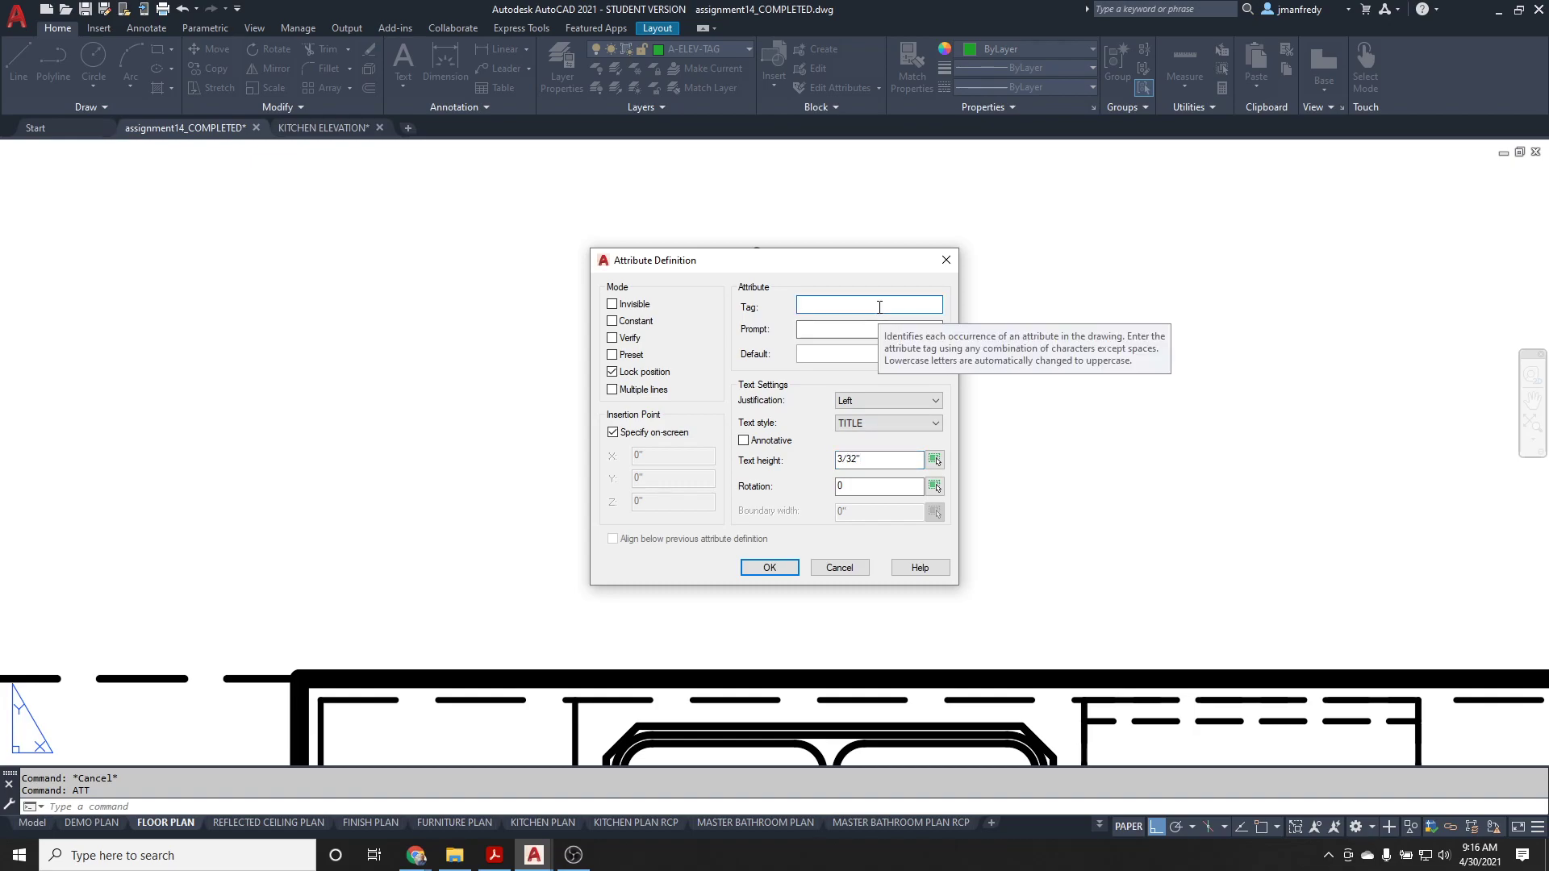
text(NORTH)
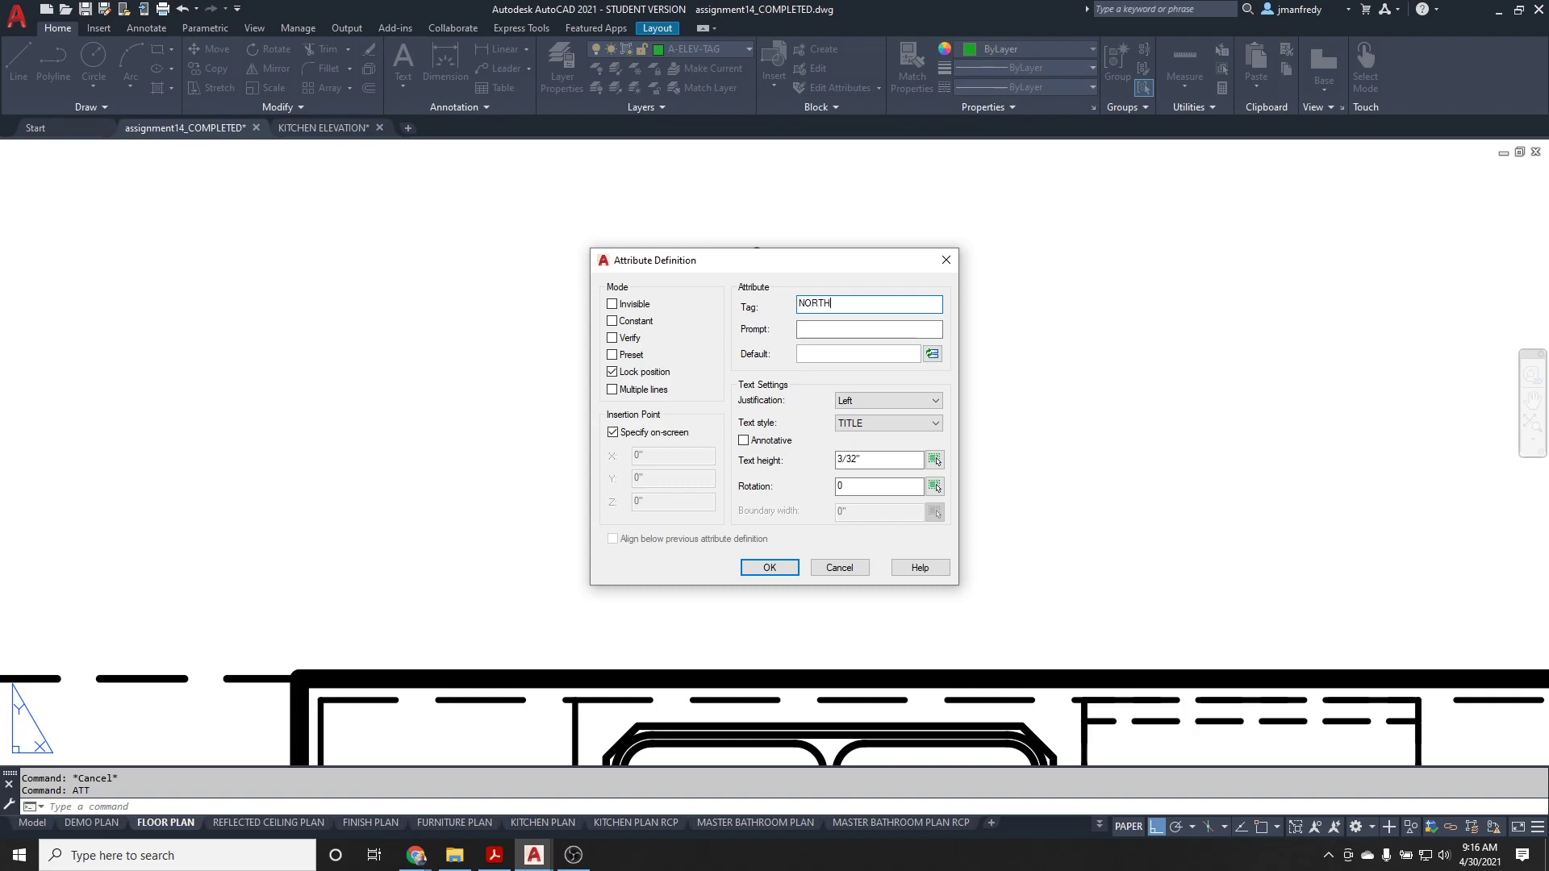
text(TAG)
key(Tab)
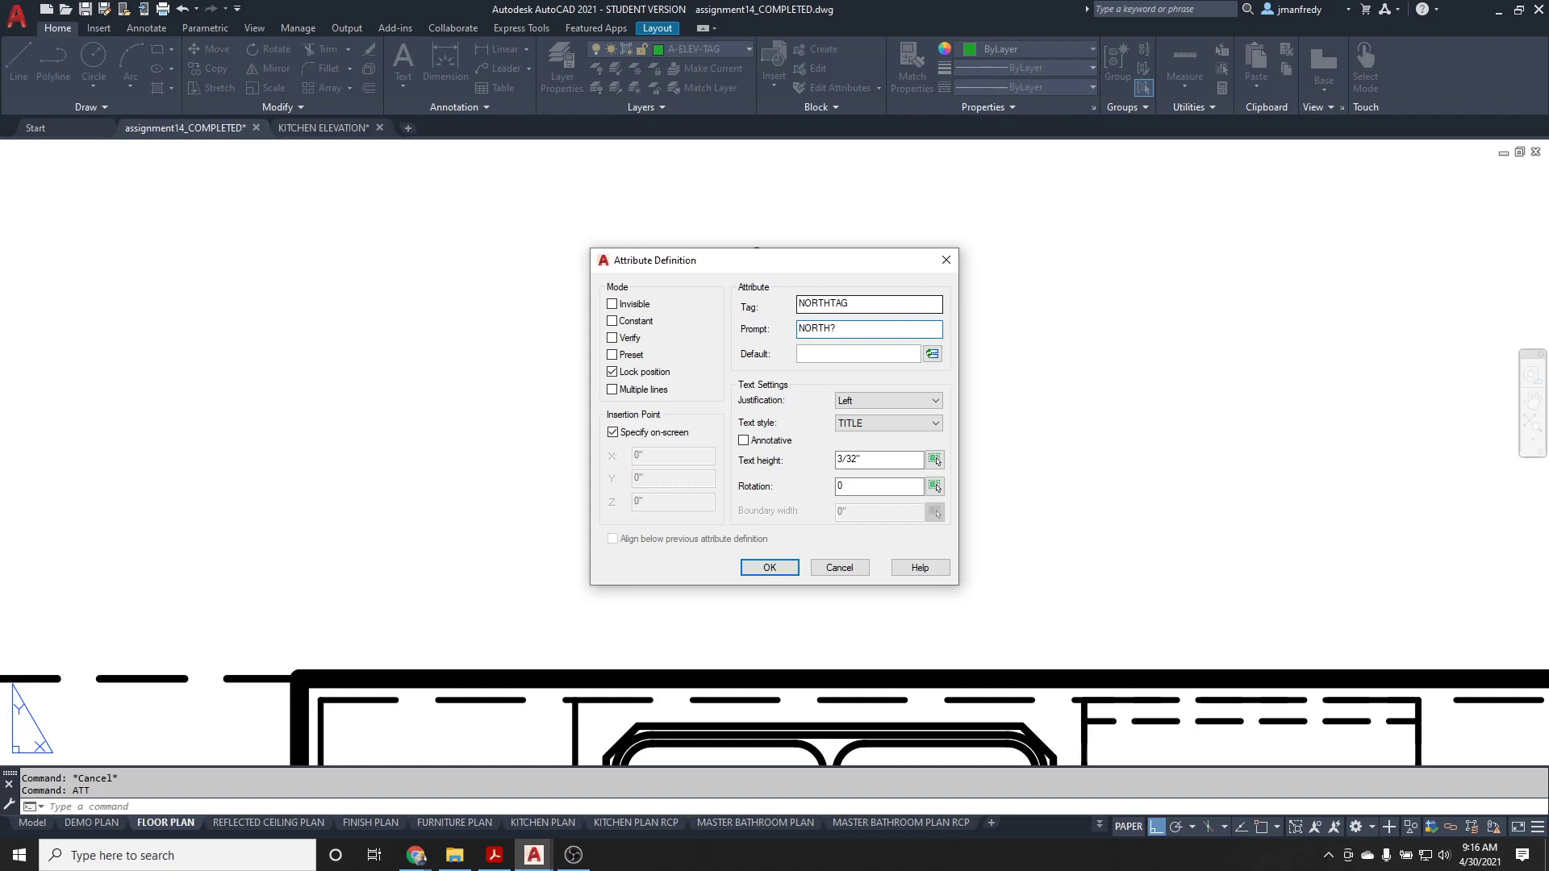
key(BackSpace)
key(BackSpace)
key(BackSpace)
key(BackSpace)
key(BackSpace)
text(-)
click(899, 402)
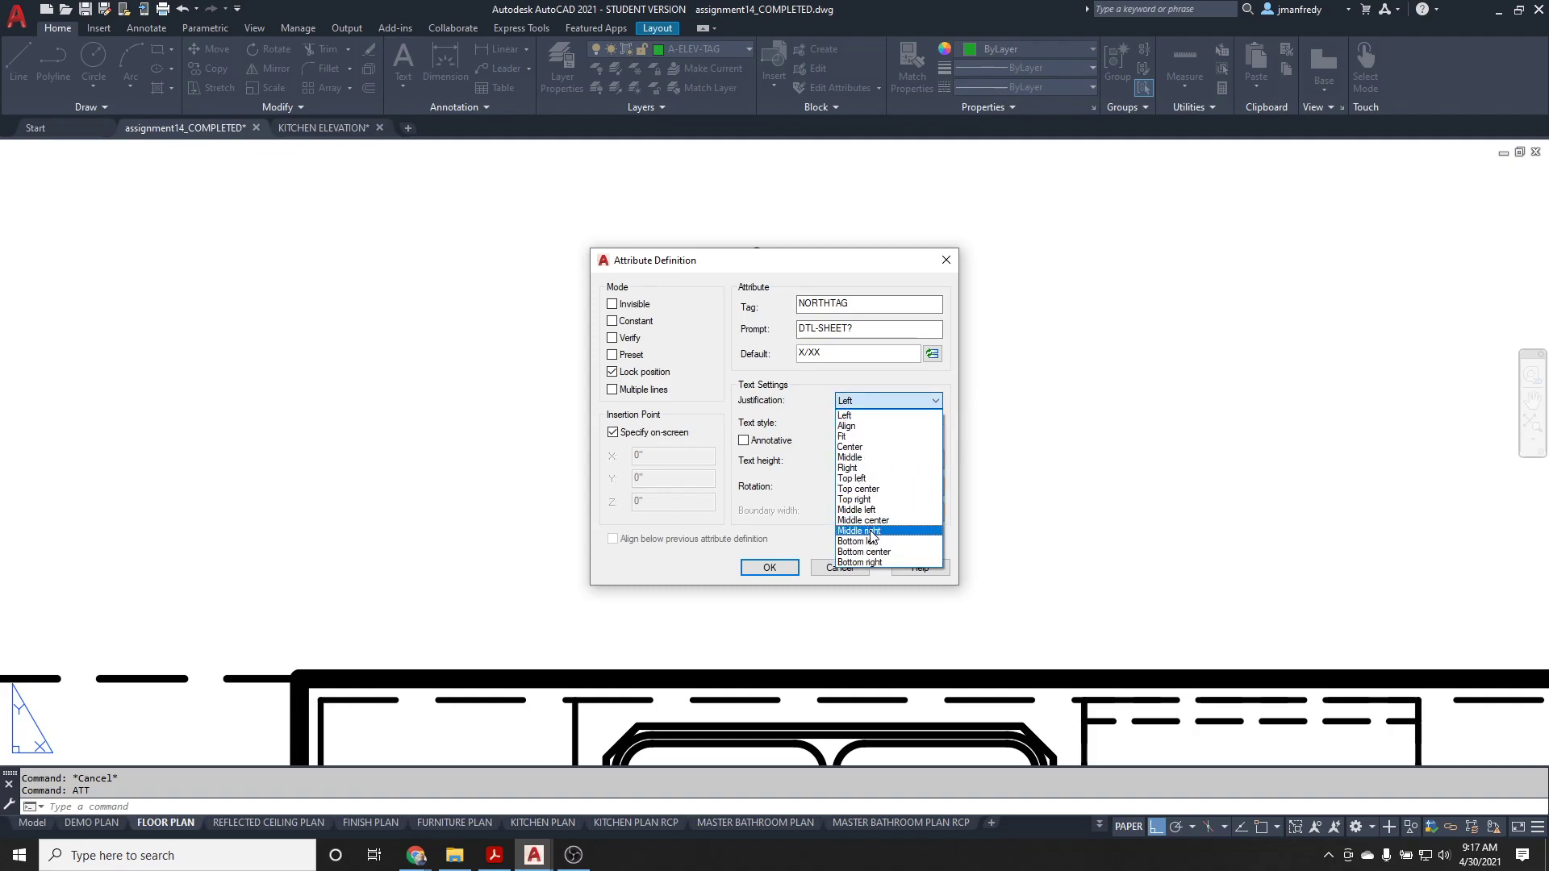
click(877, 521)
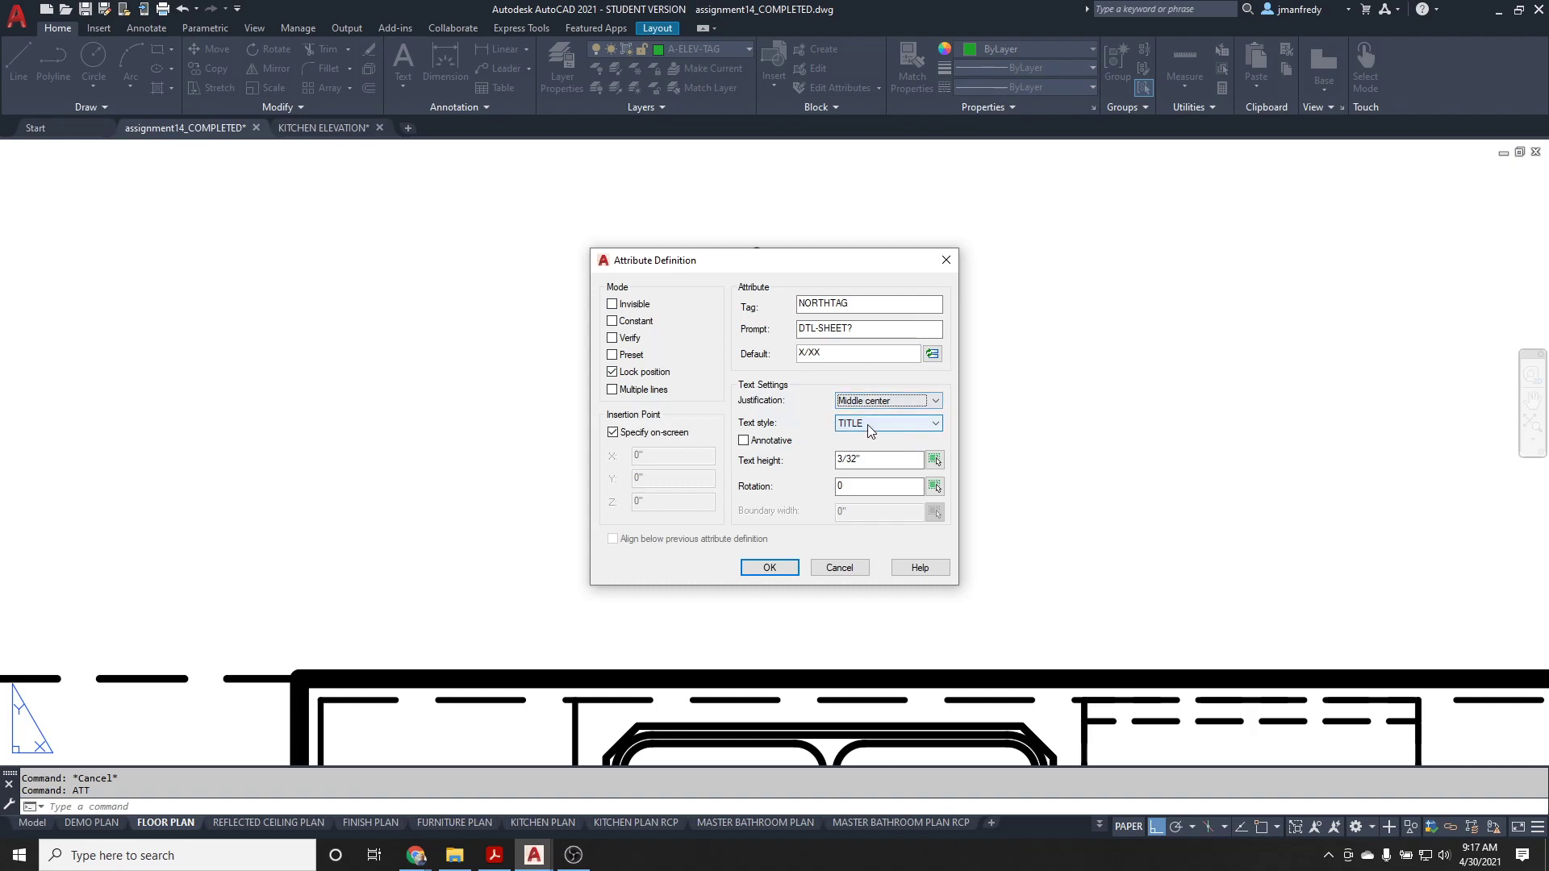
click(769, 568)
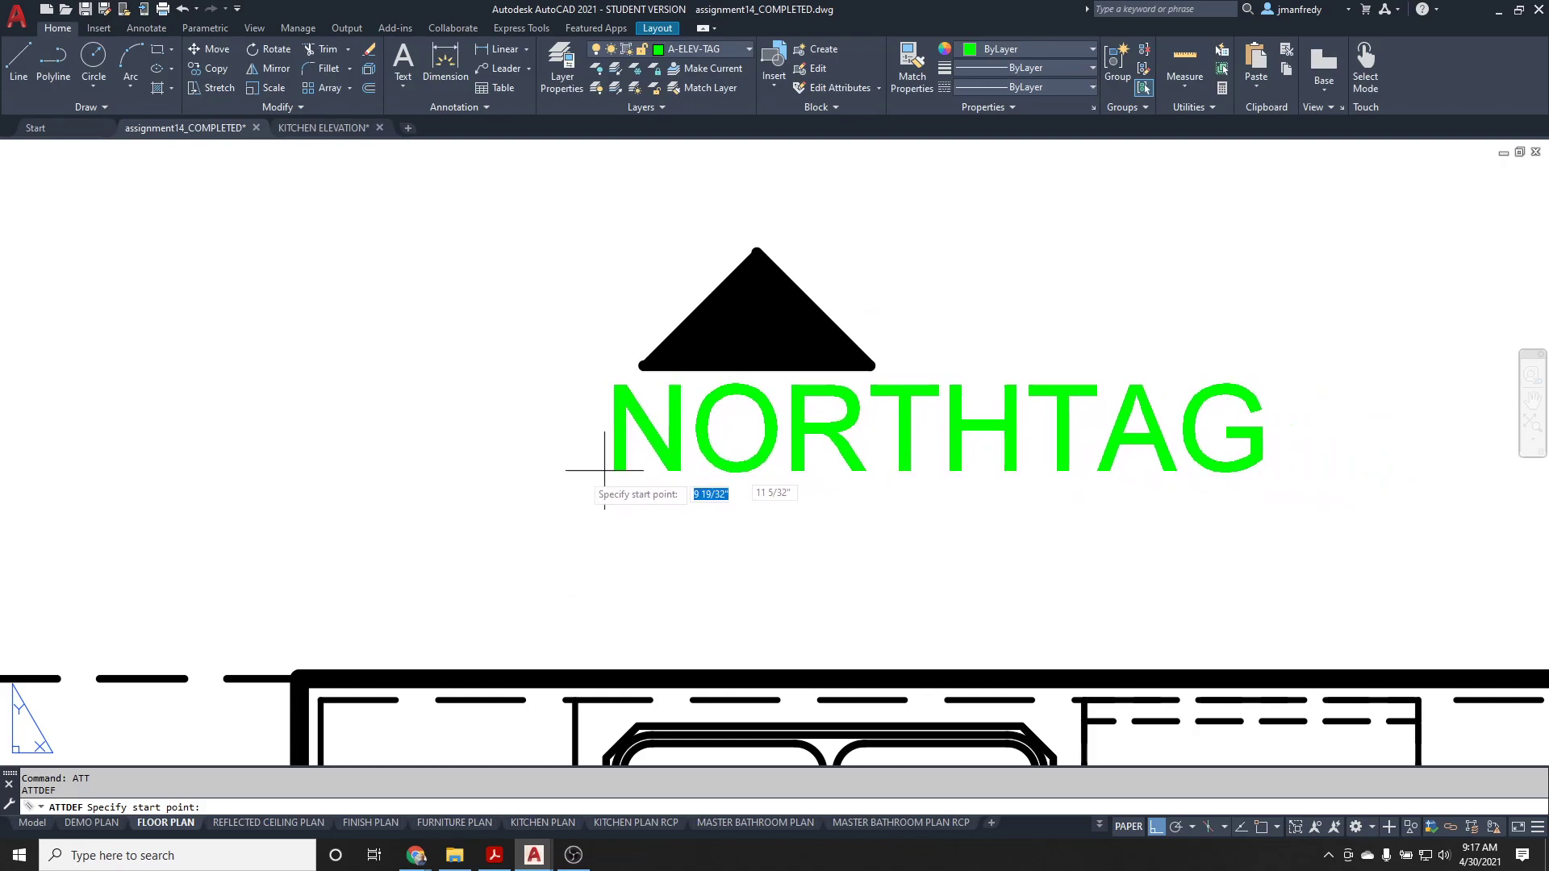
- Place the NORTHTAG attribute and grip-snap it to the triangle base midpoint
click(169, 560)
key(Escape)
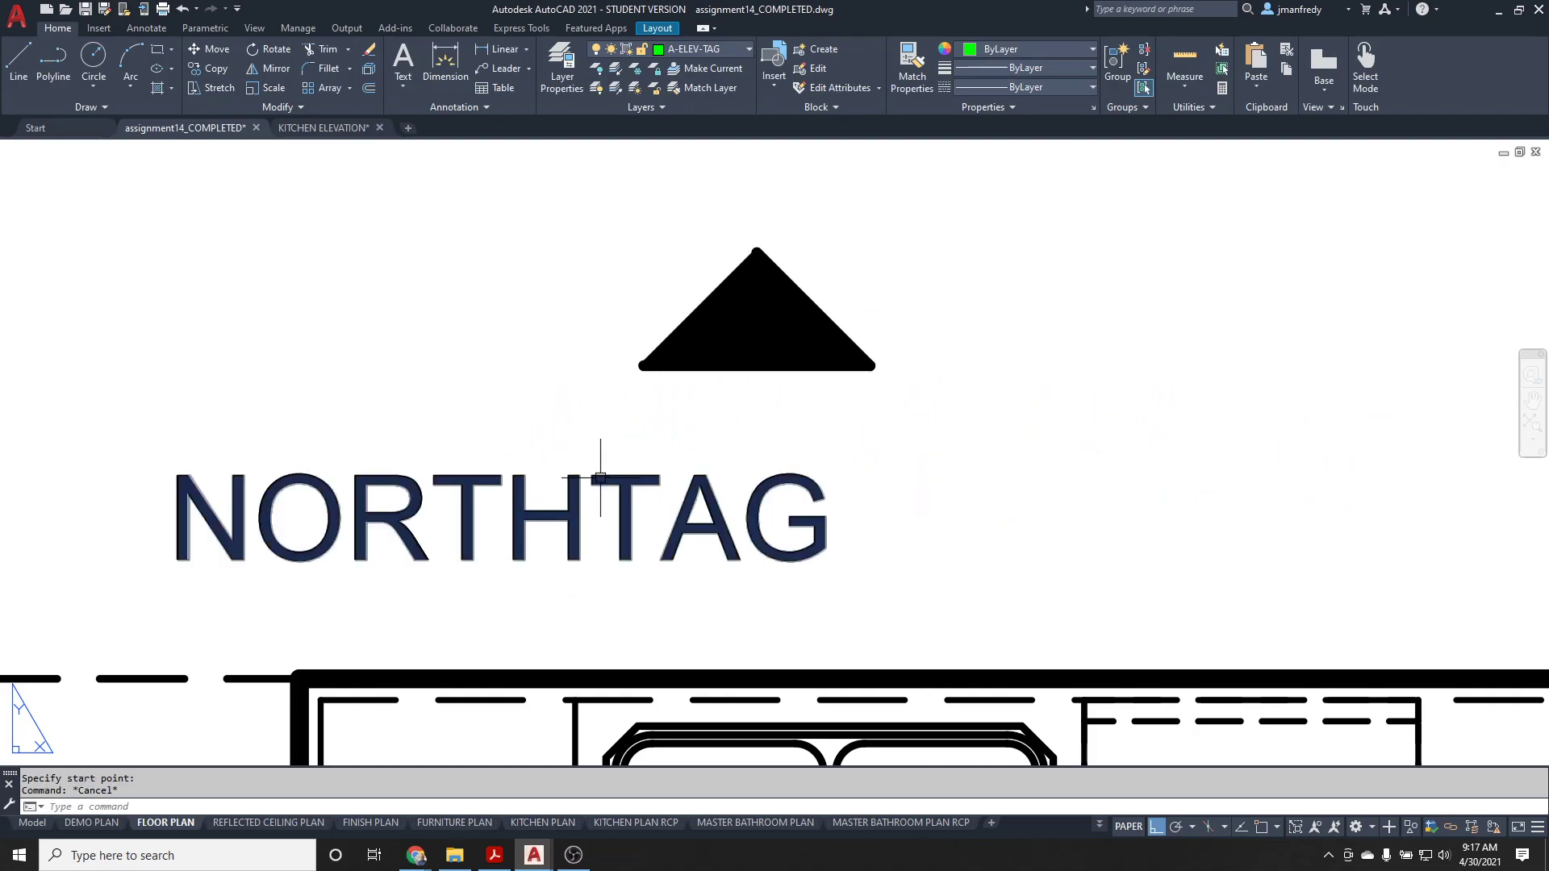
key(Escape)
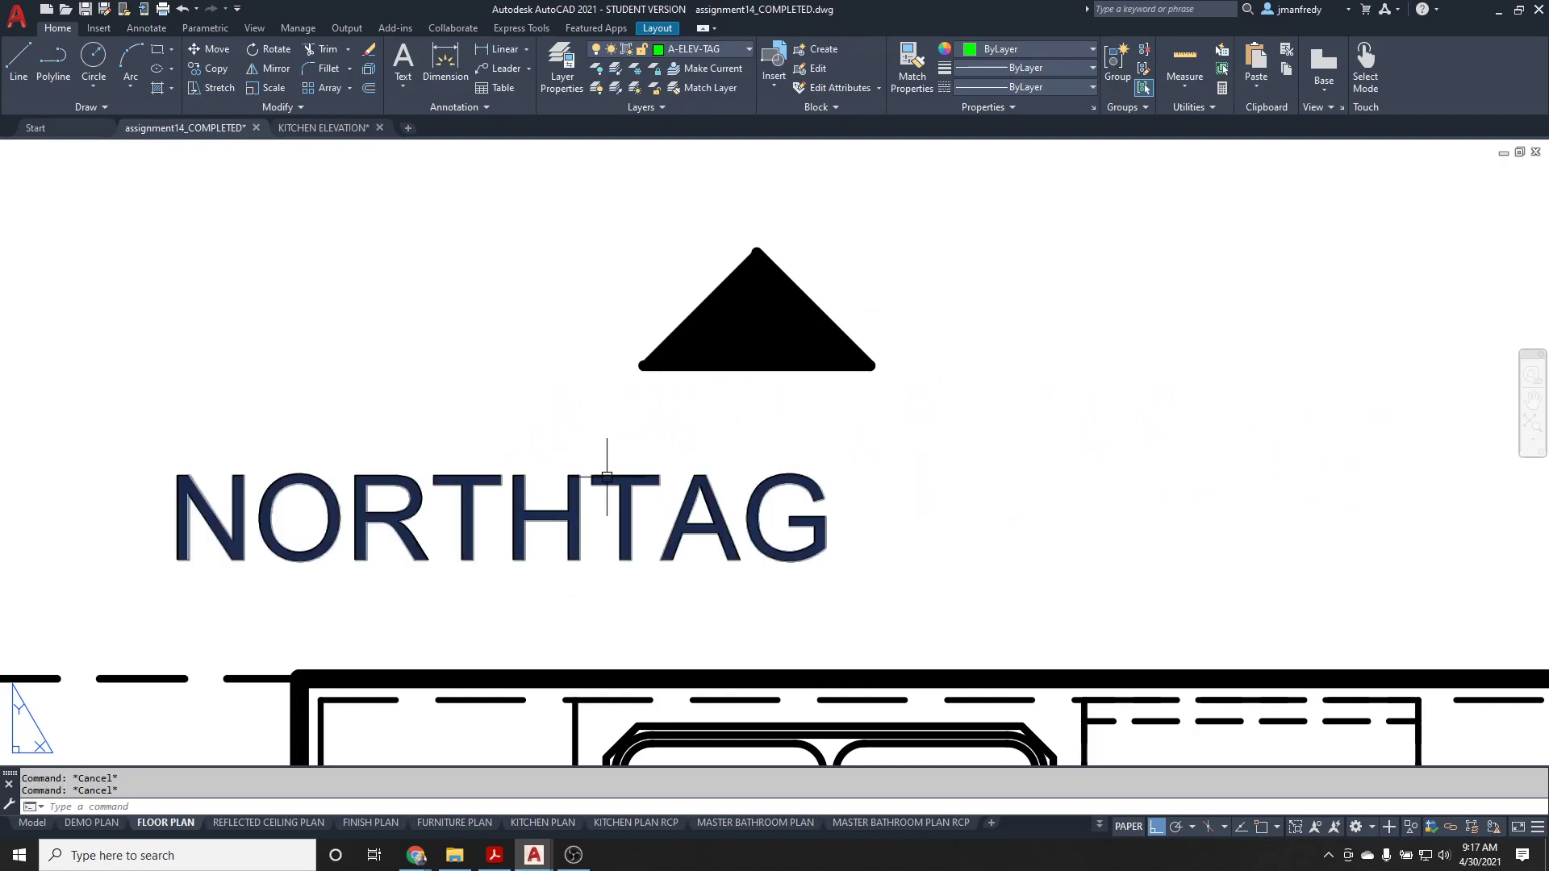
click(556, 492)
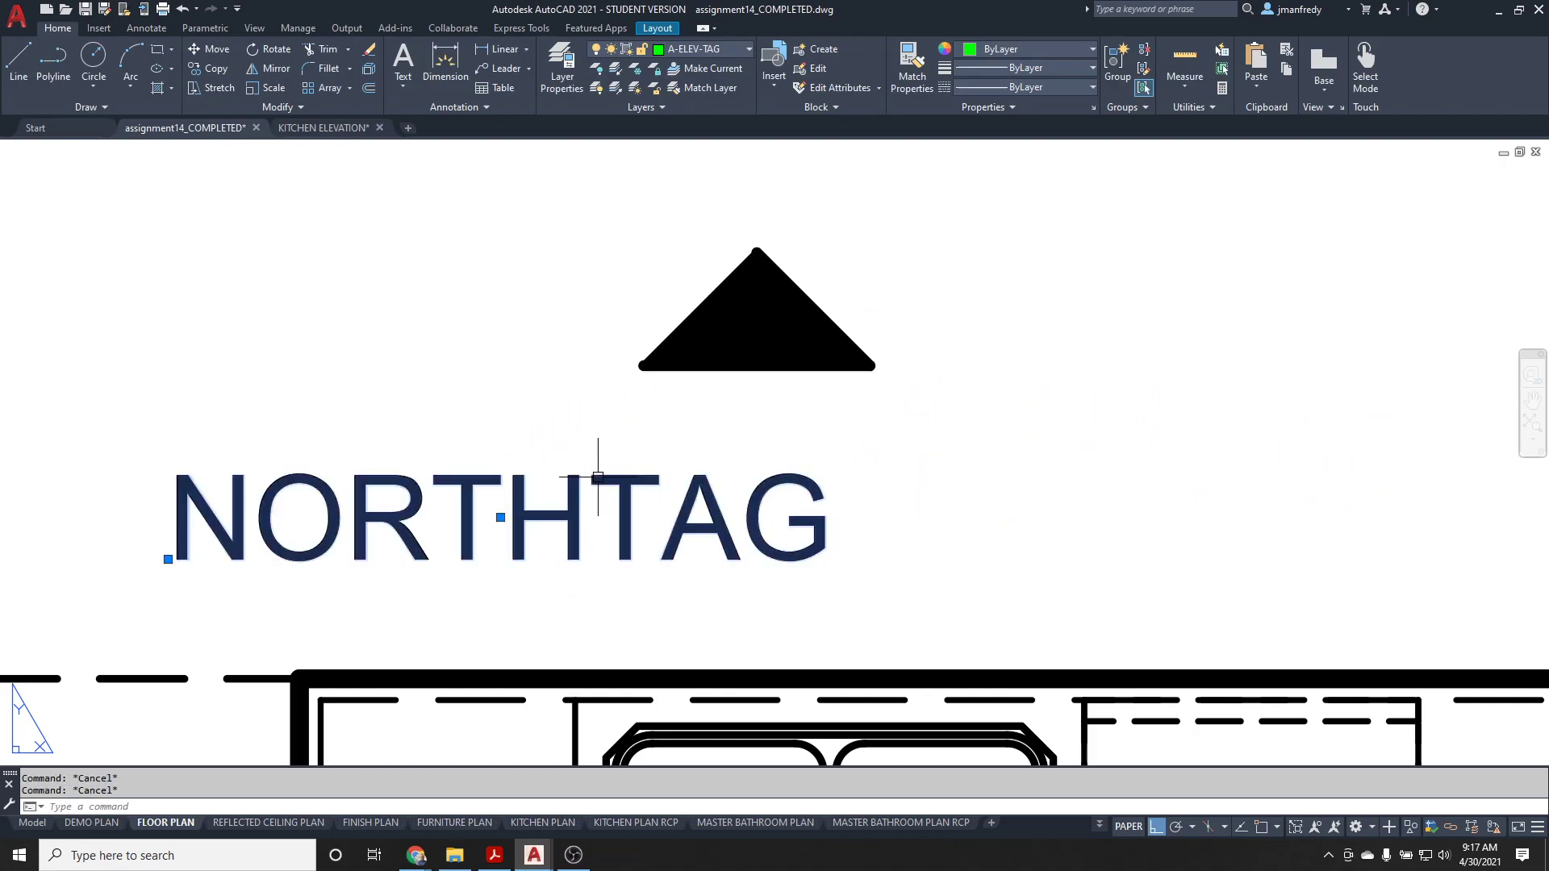
click(501, 517)
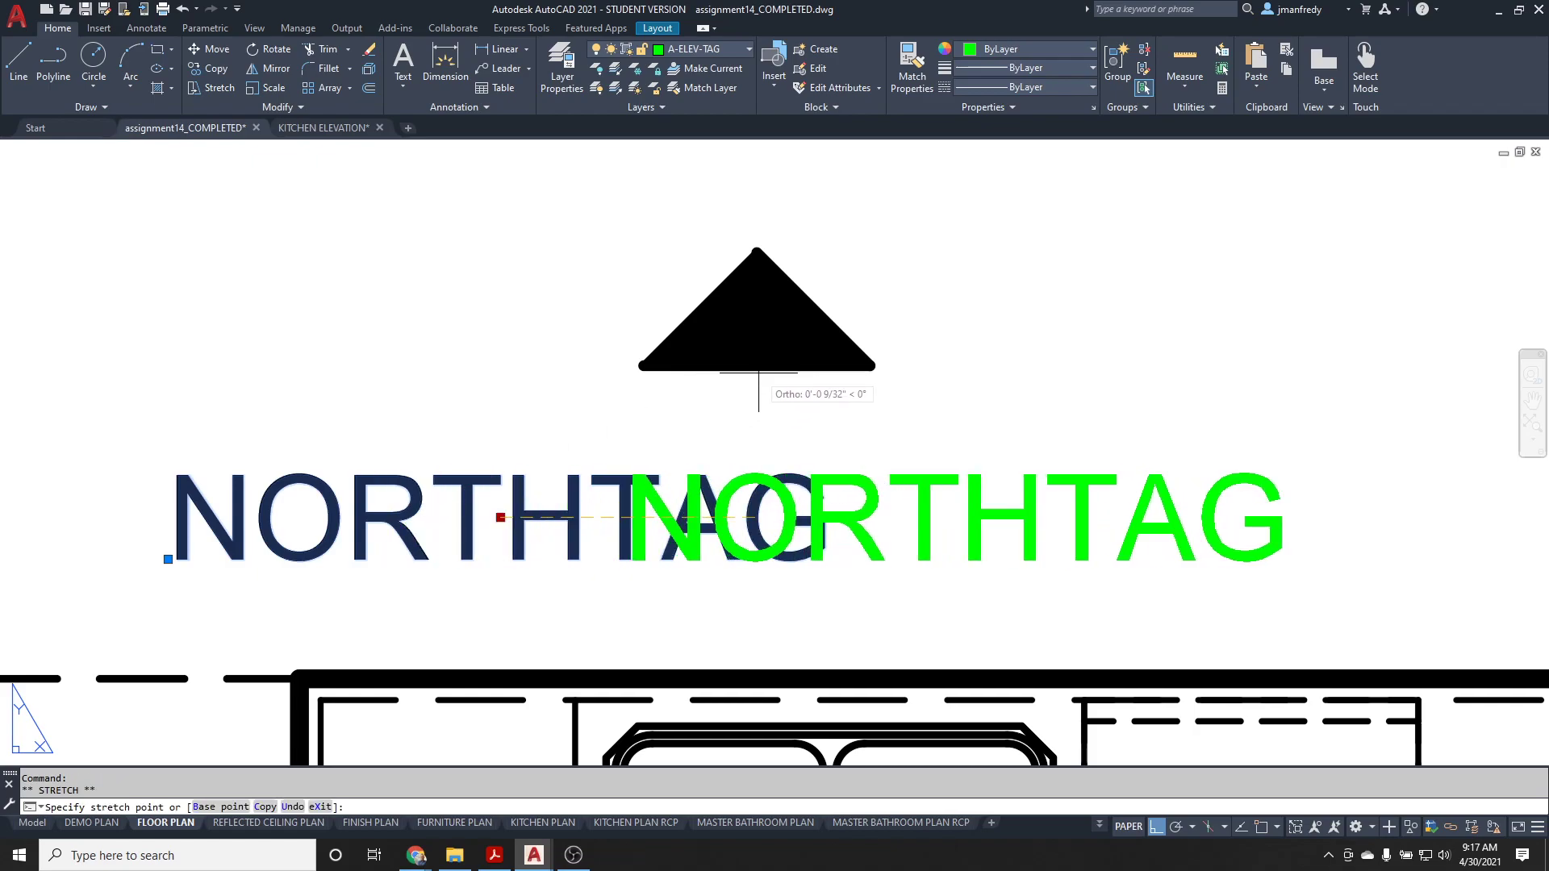
text(MID)
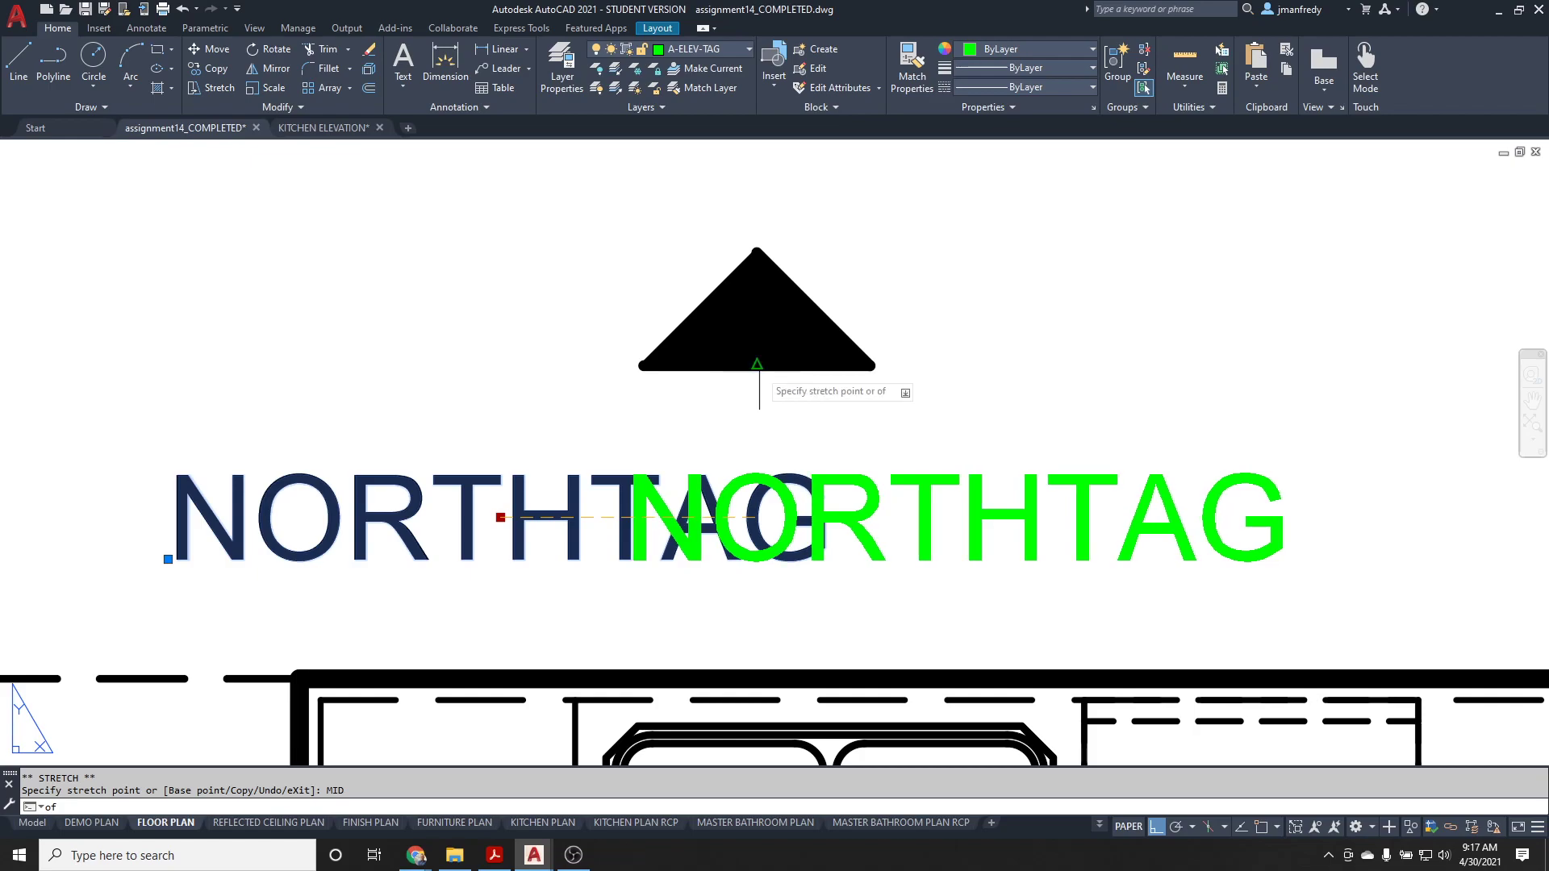
key(Return)
click(758, 372)
key(Escape)
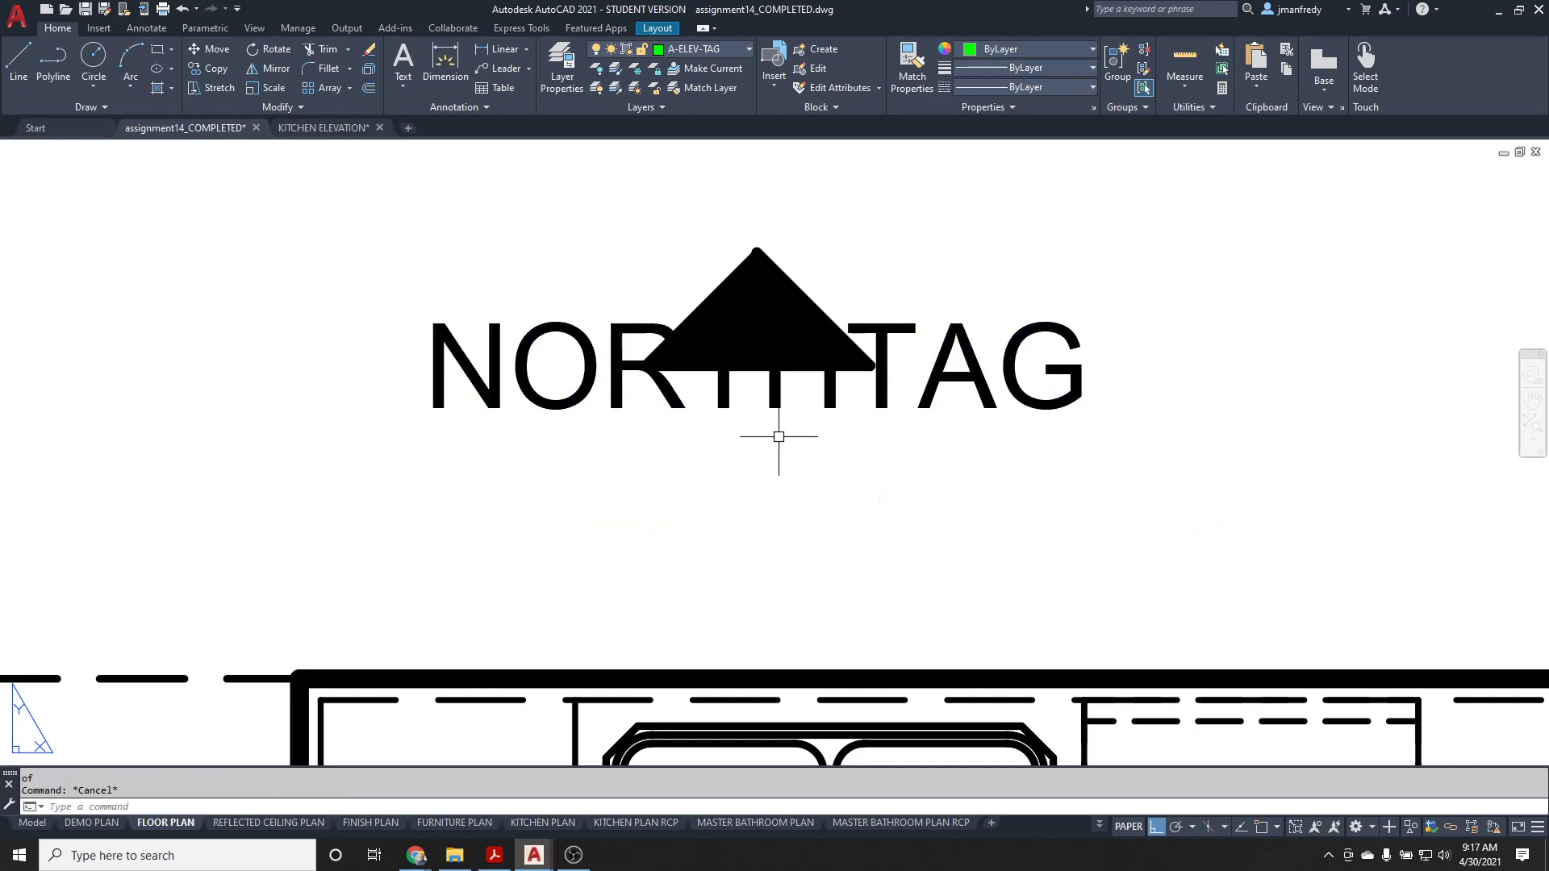
- Move the NORTHTAG text down to sit just below the triangle
text(m)
key(Return)
click(789, 408)
click(761, 419)
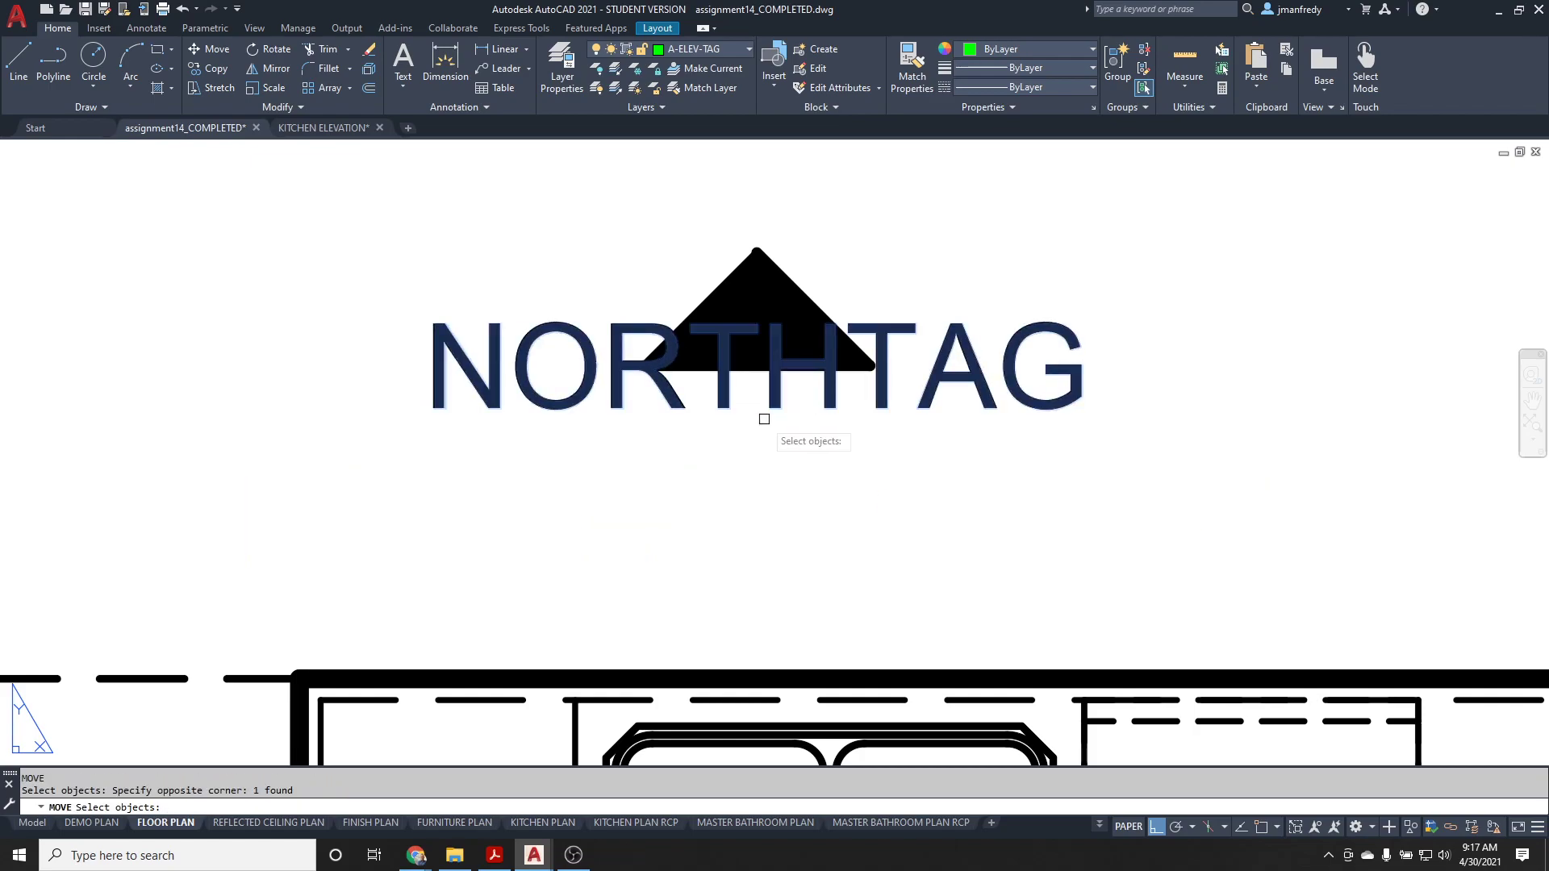
key(Return)
click(786, 426)
click(782, 502)
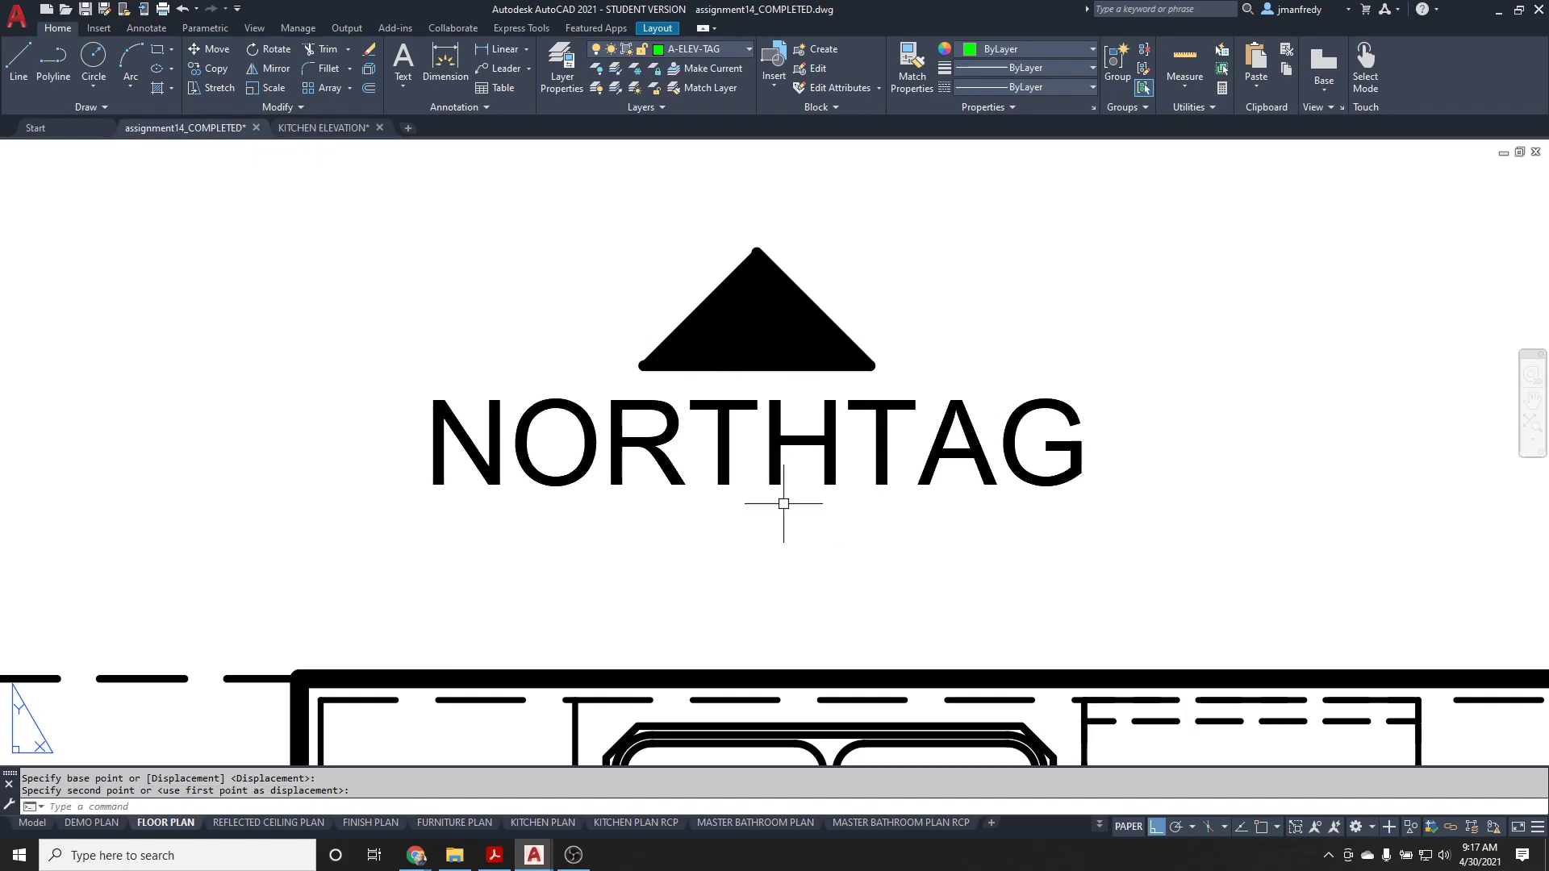
key(Escape)
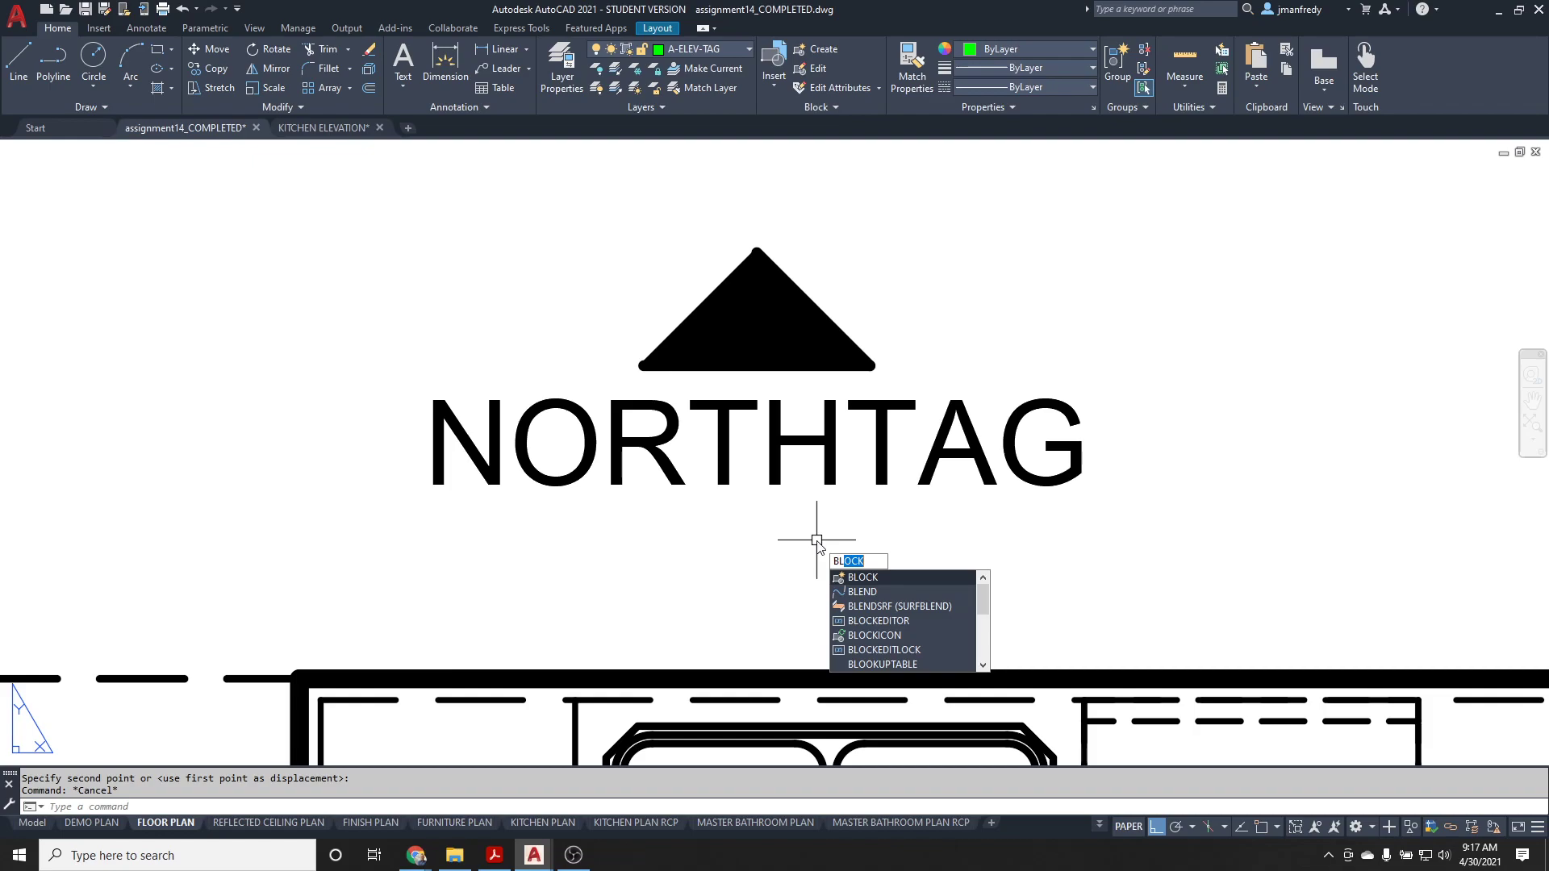
- Make block NORTH_ELEV_TAG from the triangle and attribute, based at the triangle base midpoint
key(Return)
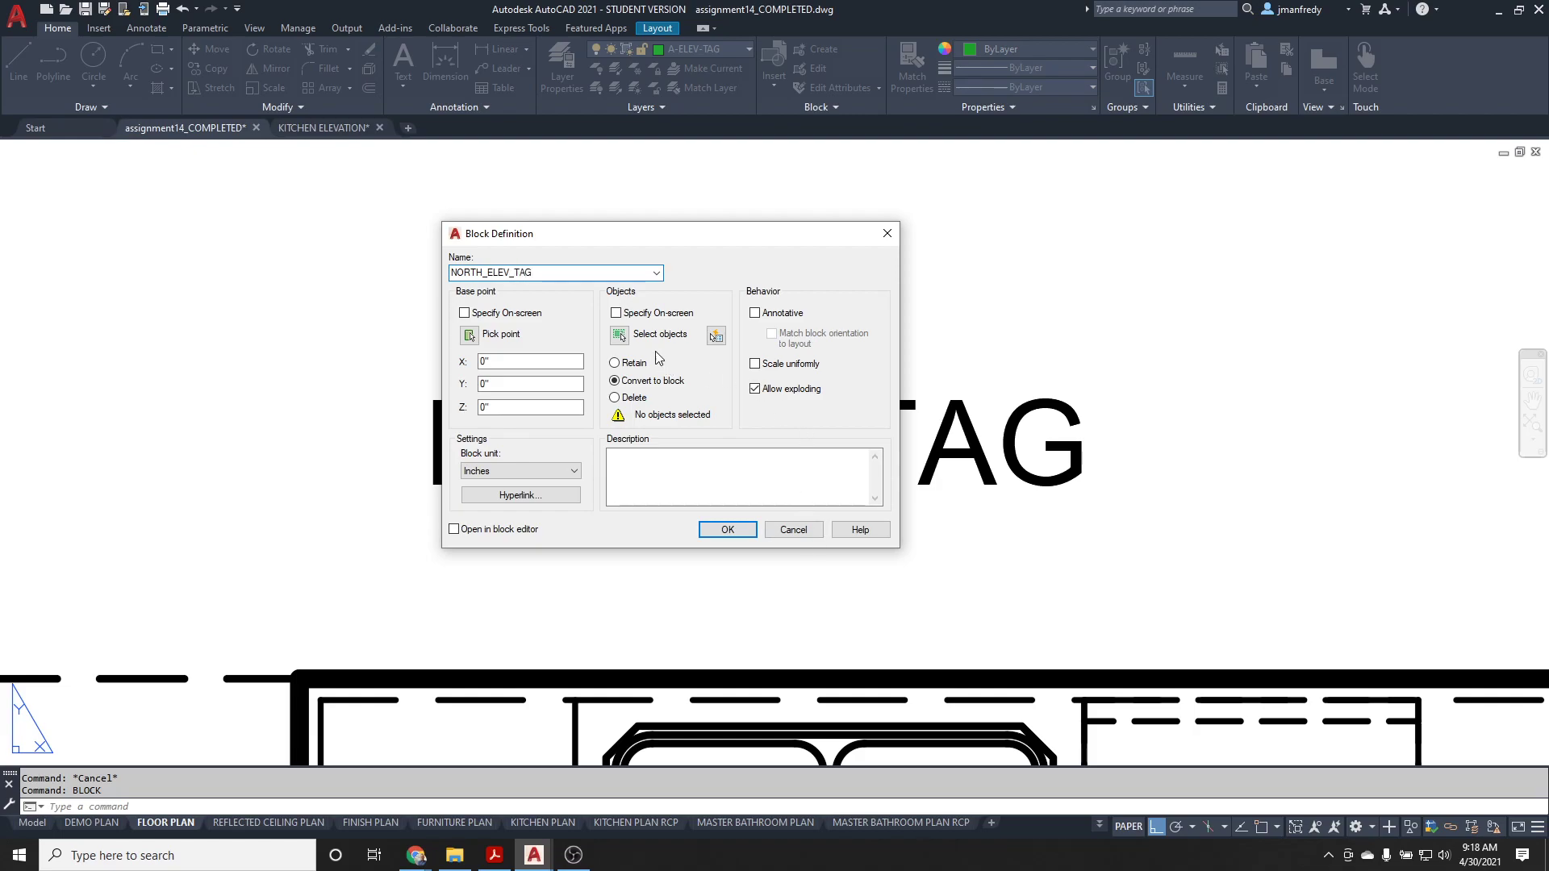
click(618, 334)
click(832, 535)
click(656, 249)
key(Return)
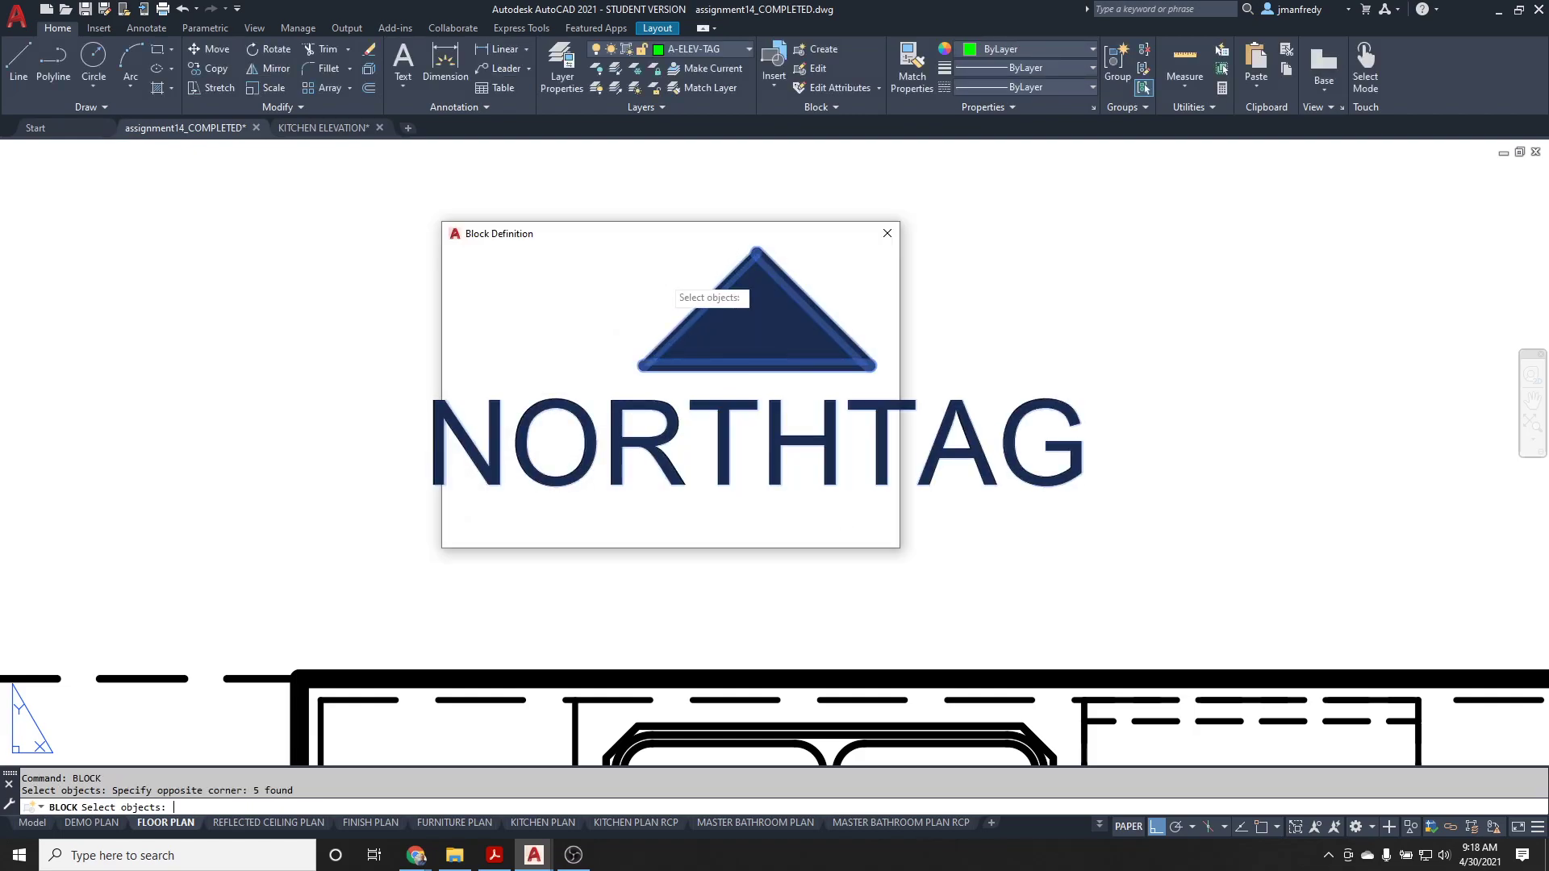
click(469, 334)
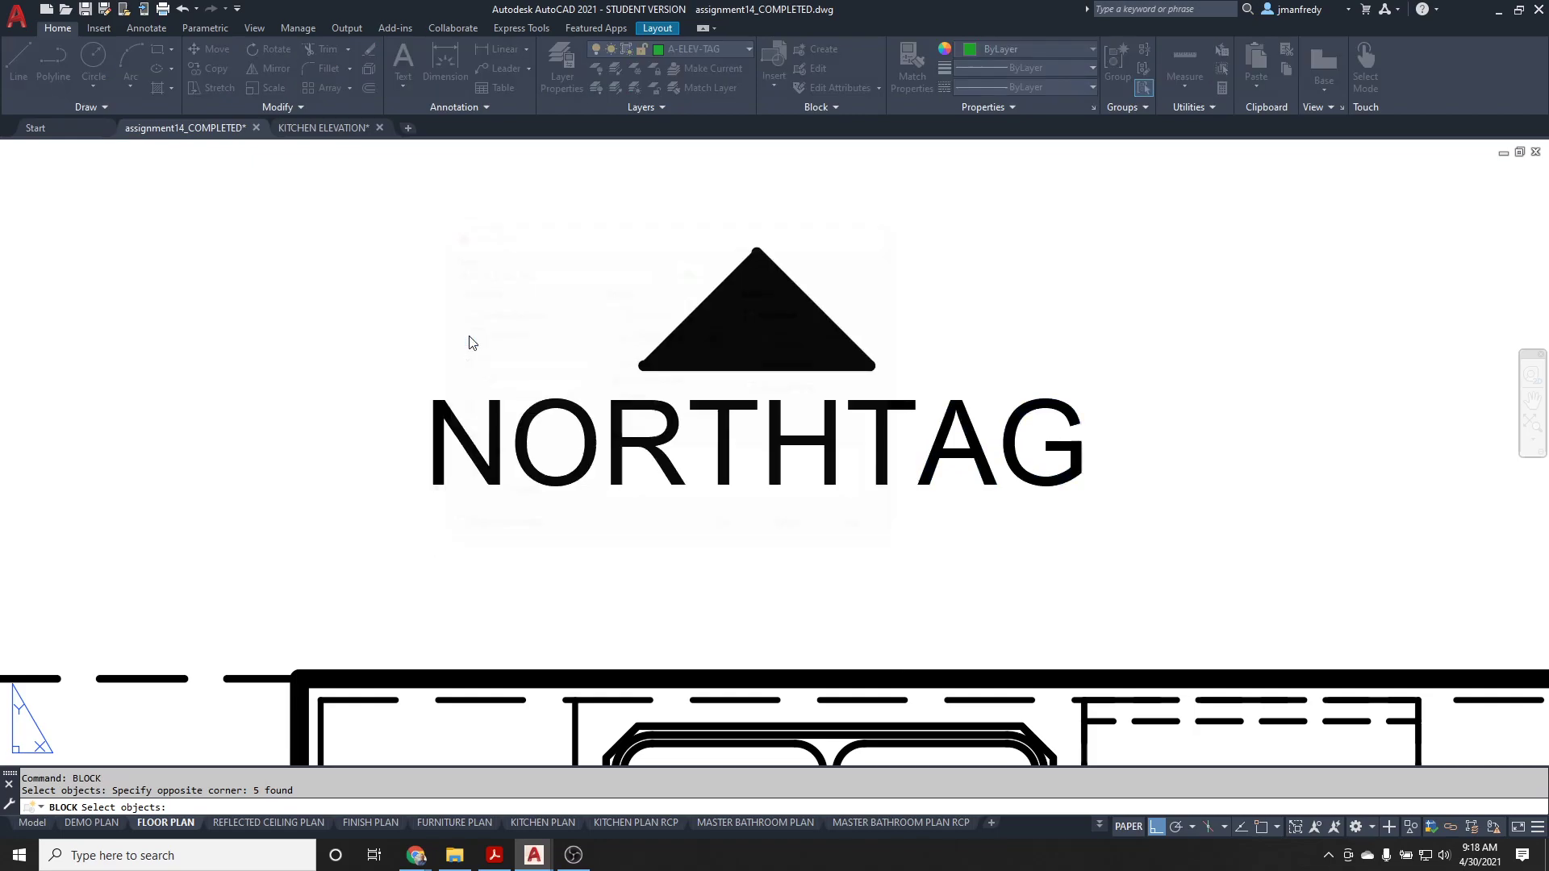
text(M)
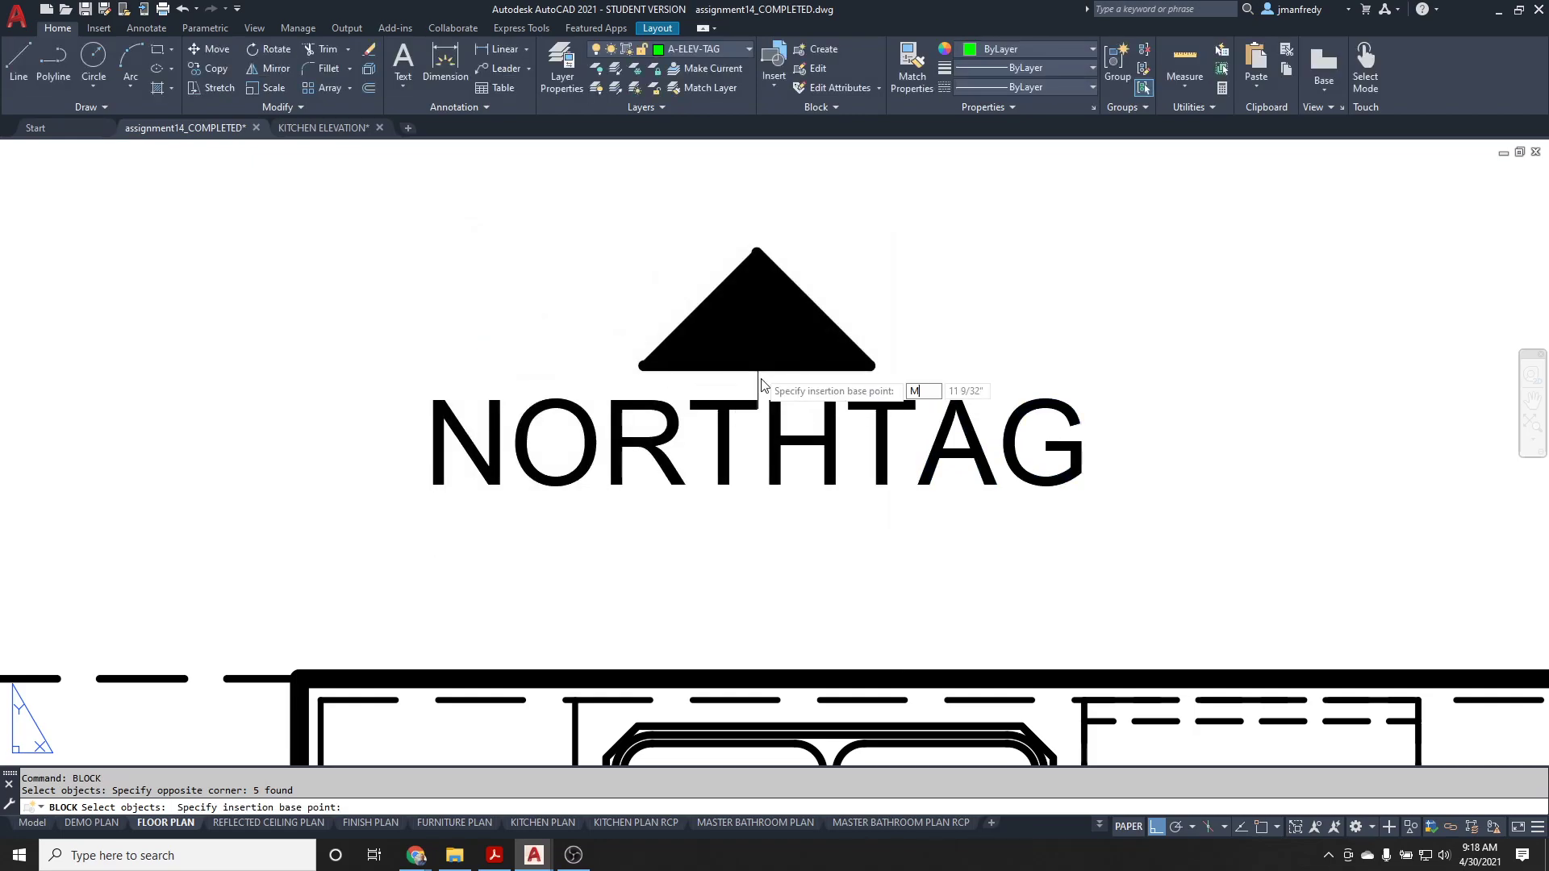
text(ID)
key(Return)
click(757, 368)
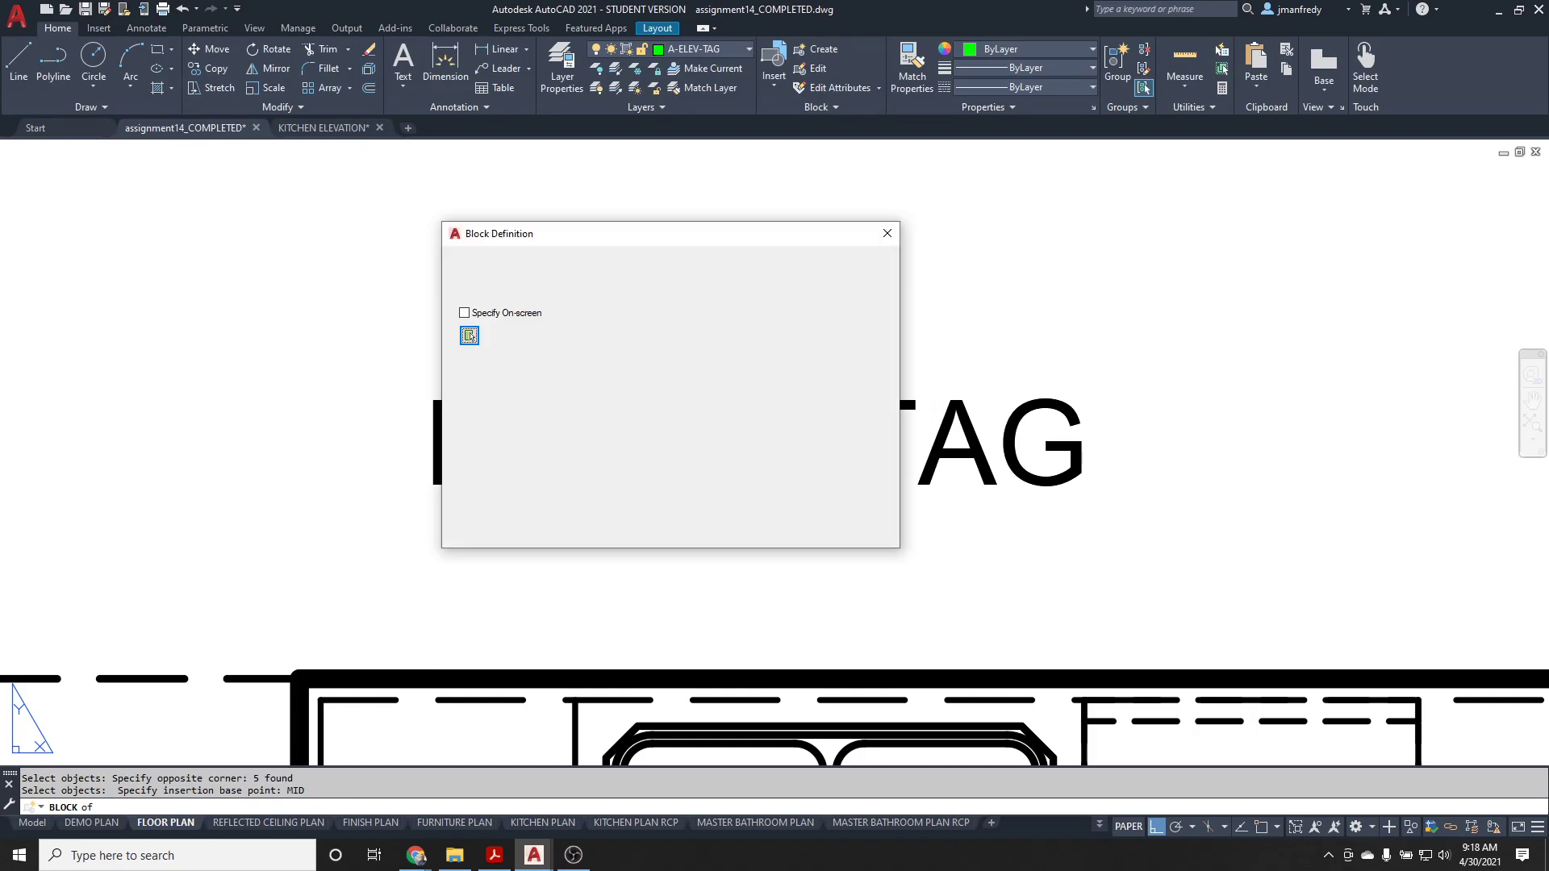
click(728, 529)
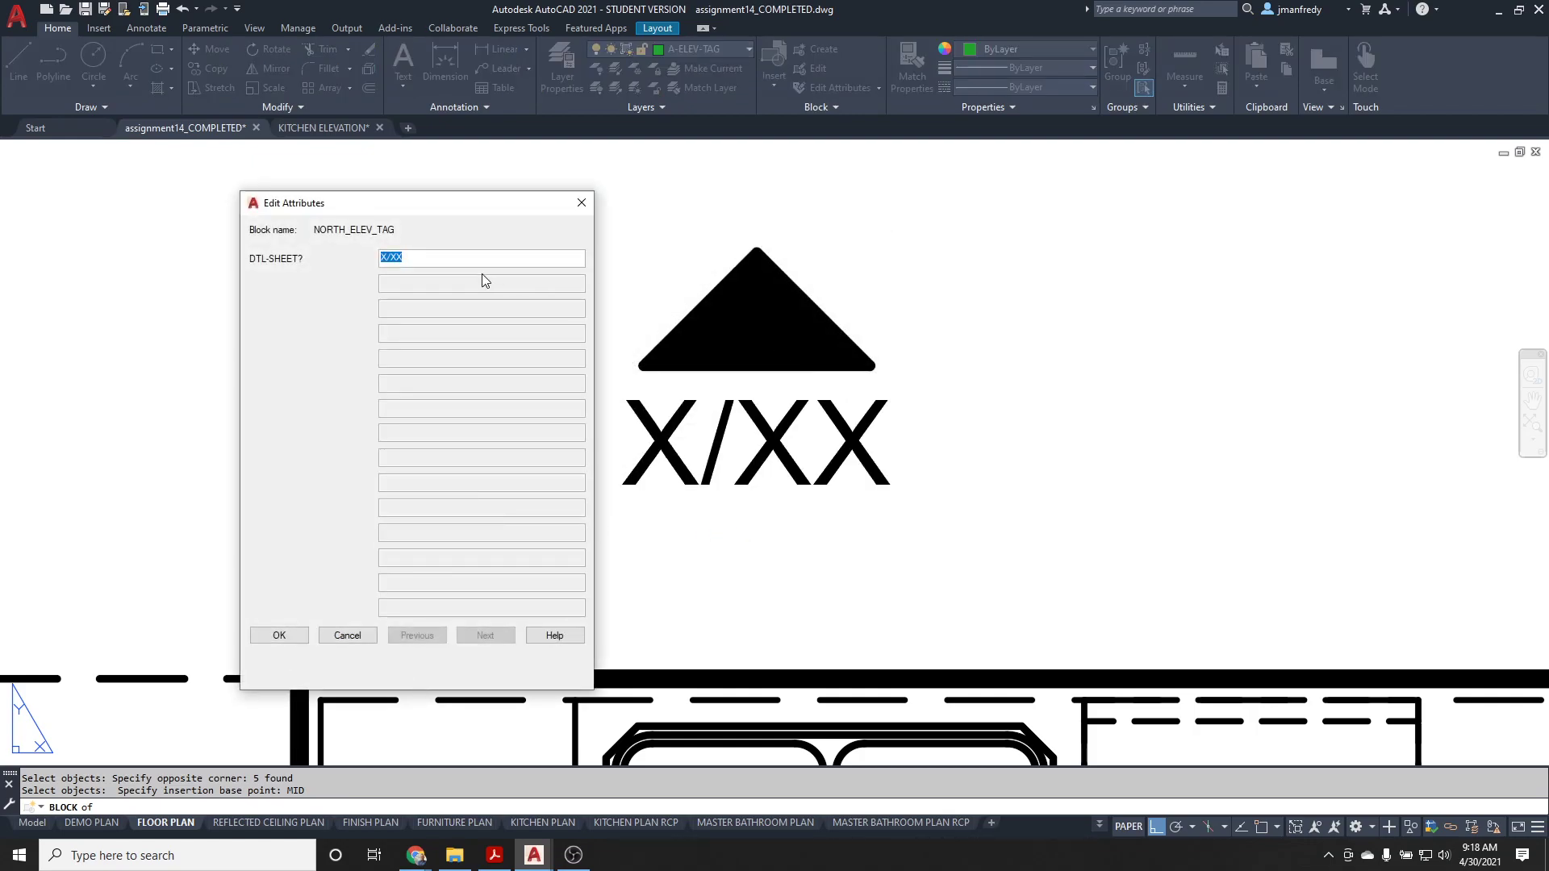
- Accept the default X/XX value for the DTL-SHEET? attribute
click(279, 635)
scroll(857, 343, down, 8)
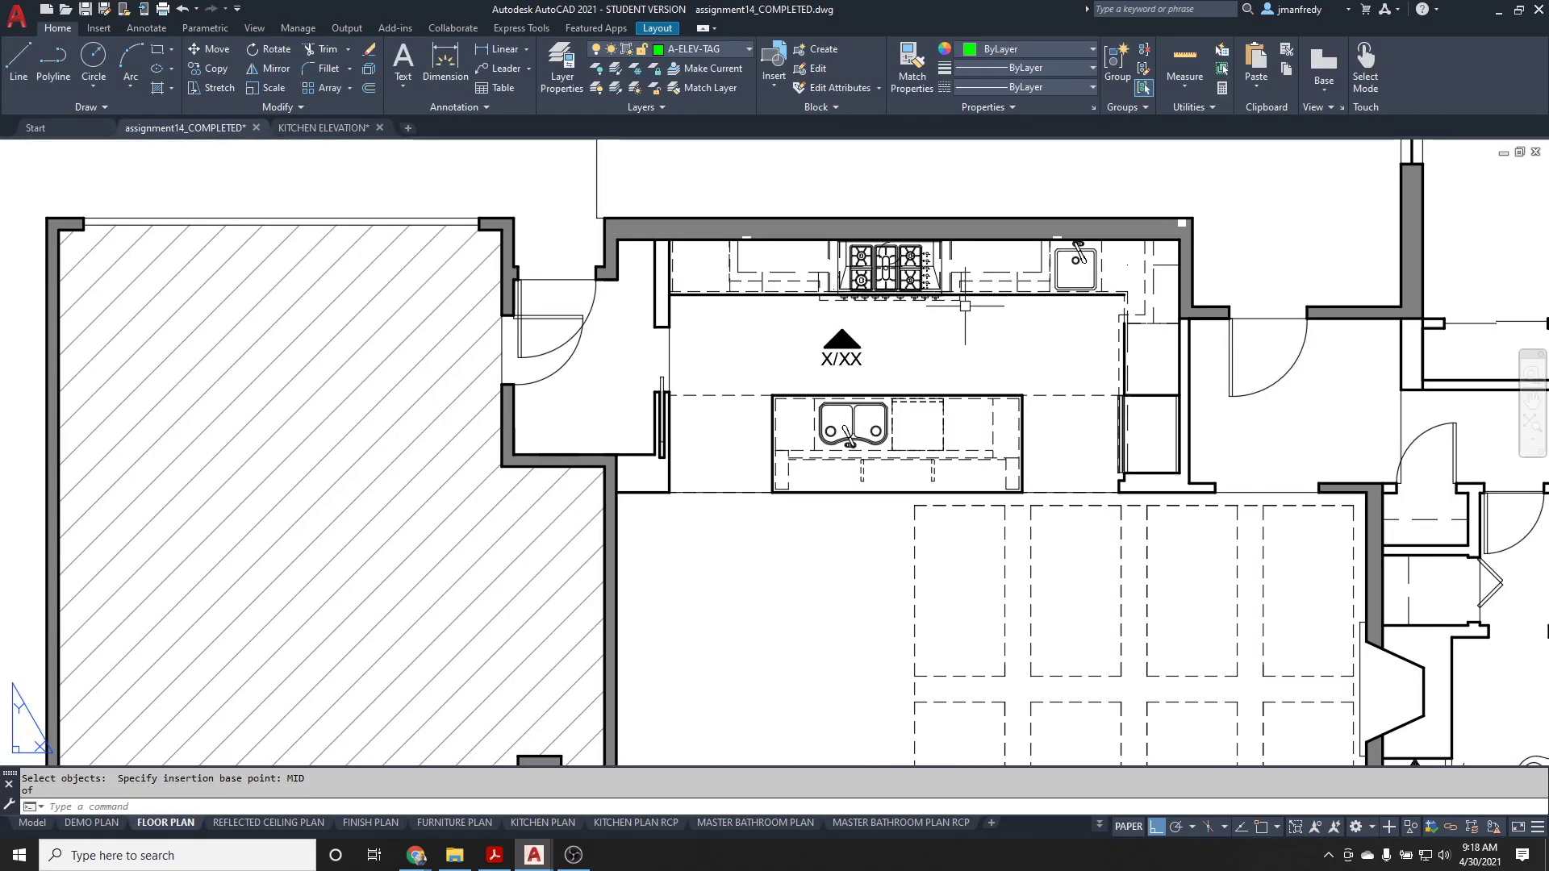
scroll(956, 306, down, 3)
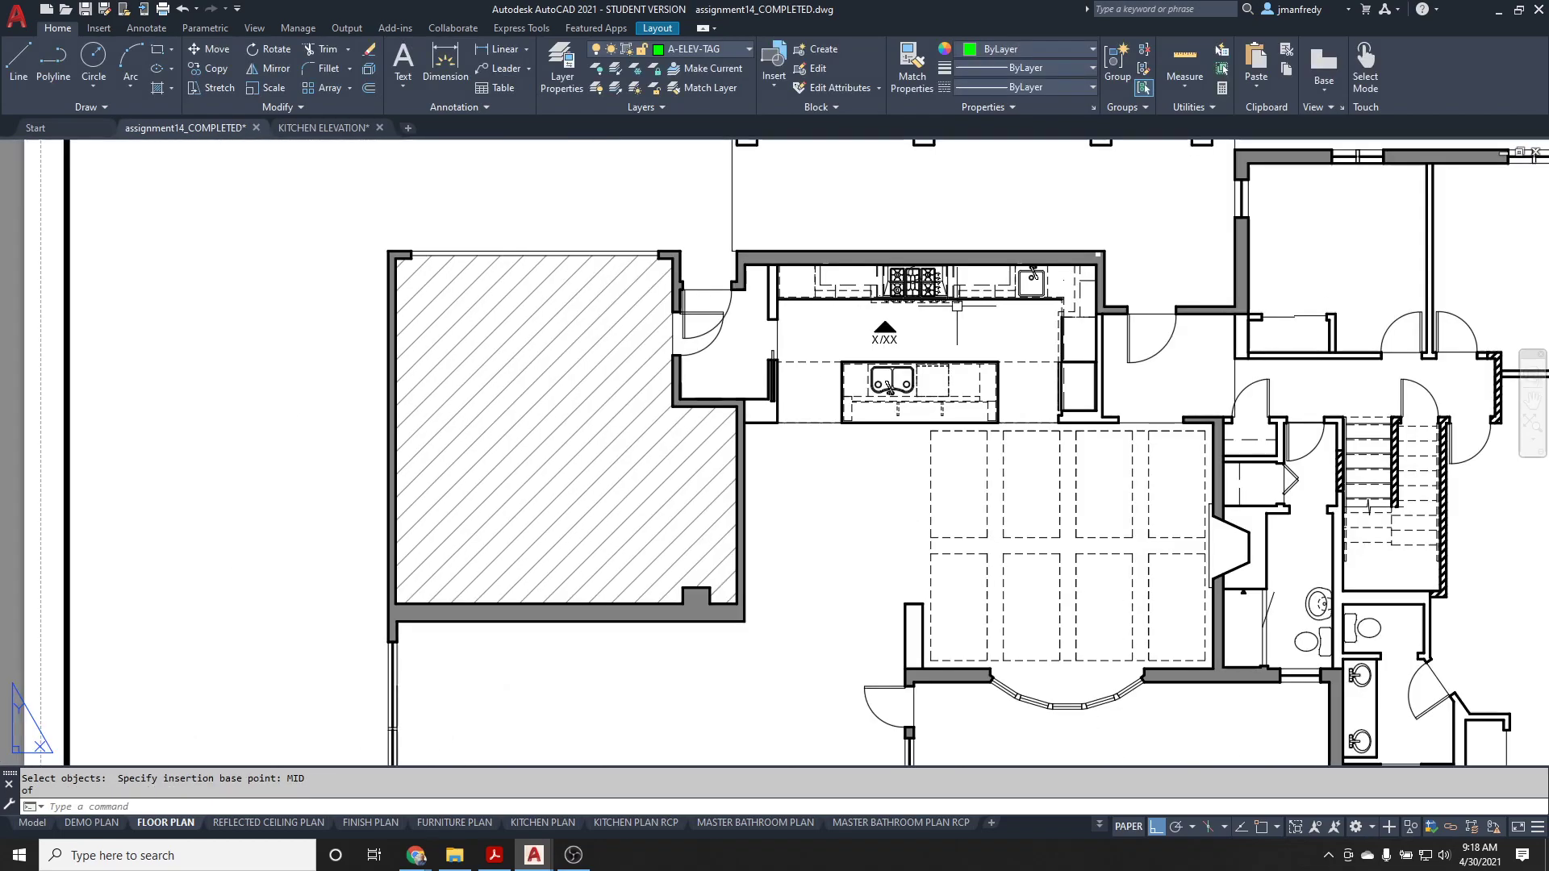
- Check the KITCHEN ELEVATIONS sheet, then return to FLOOR PLAN with the tag in view
click(1101, 826)
click(1123, 802)
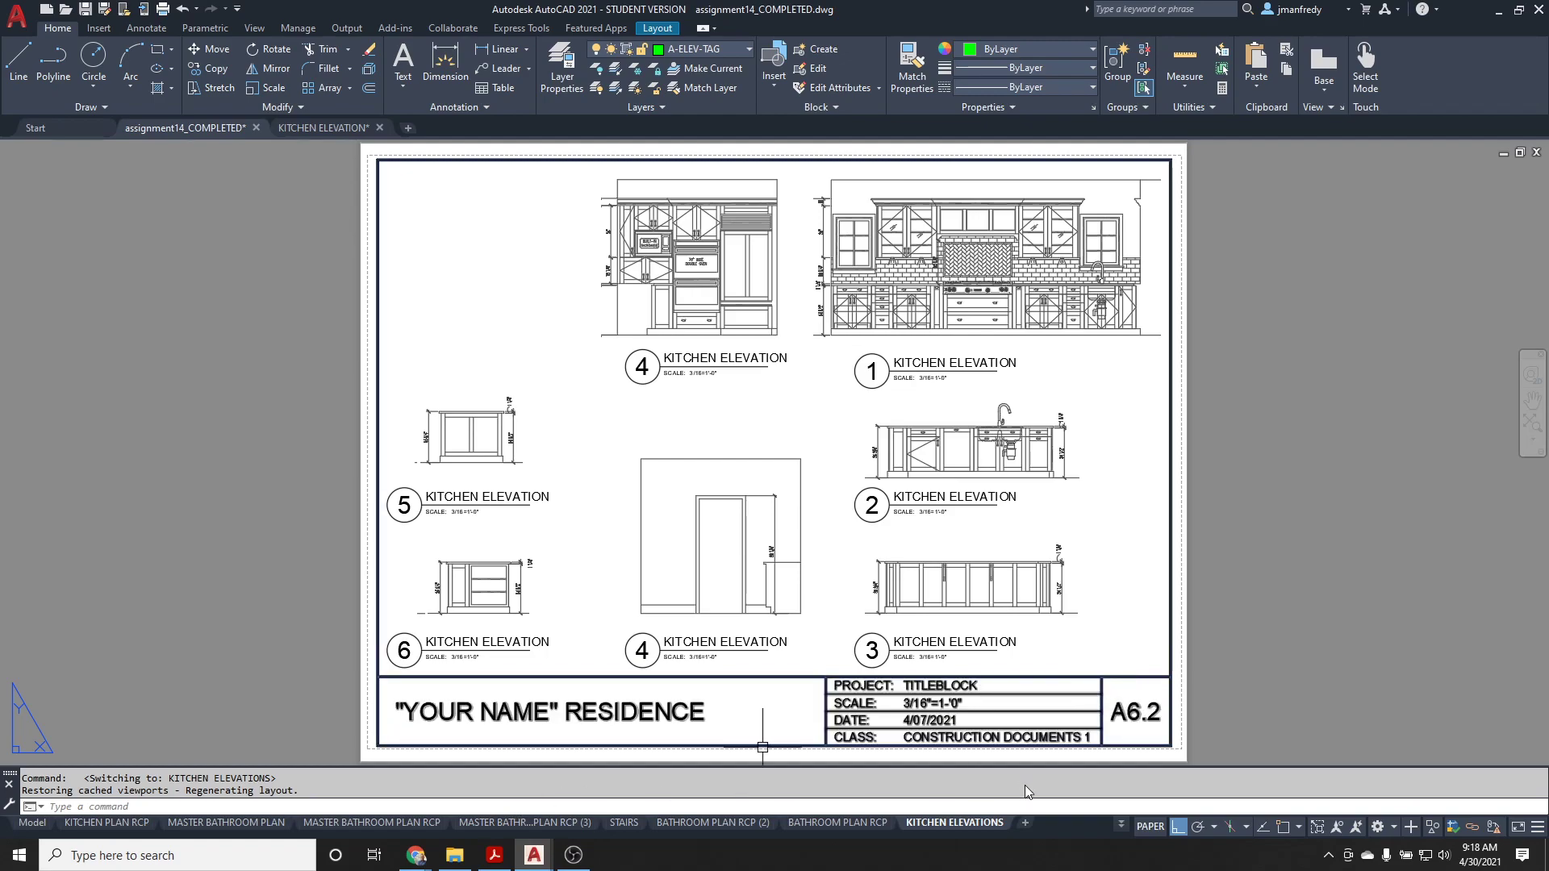
click(1120, 824)
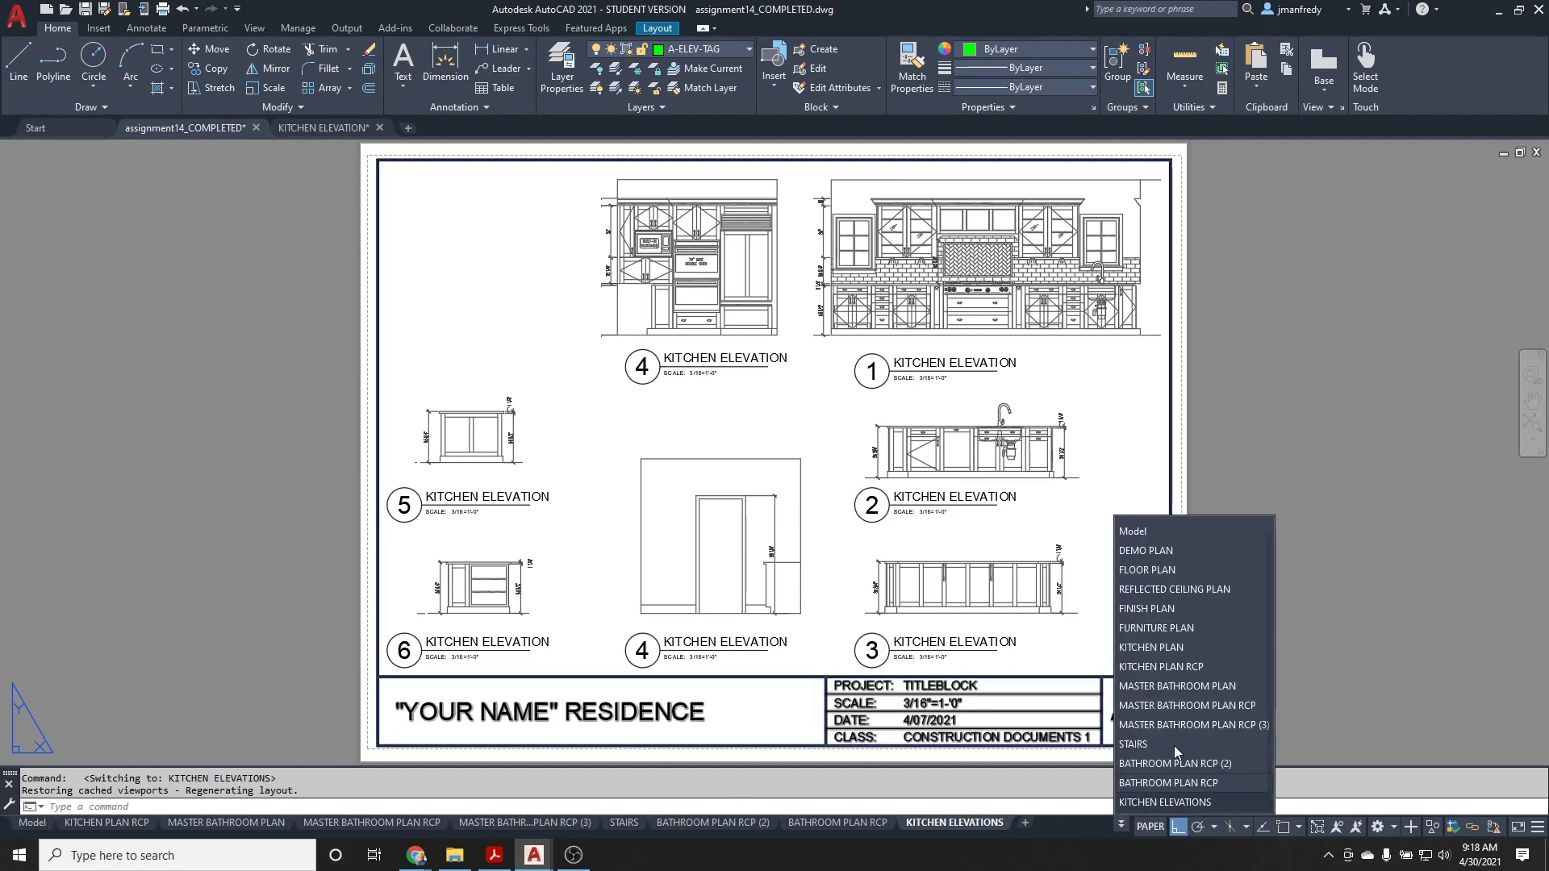
click(1146, 569)
scroll(776, 250, up, 8)
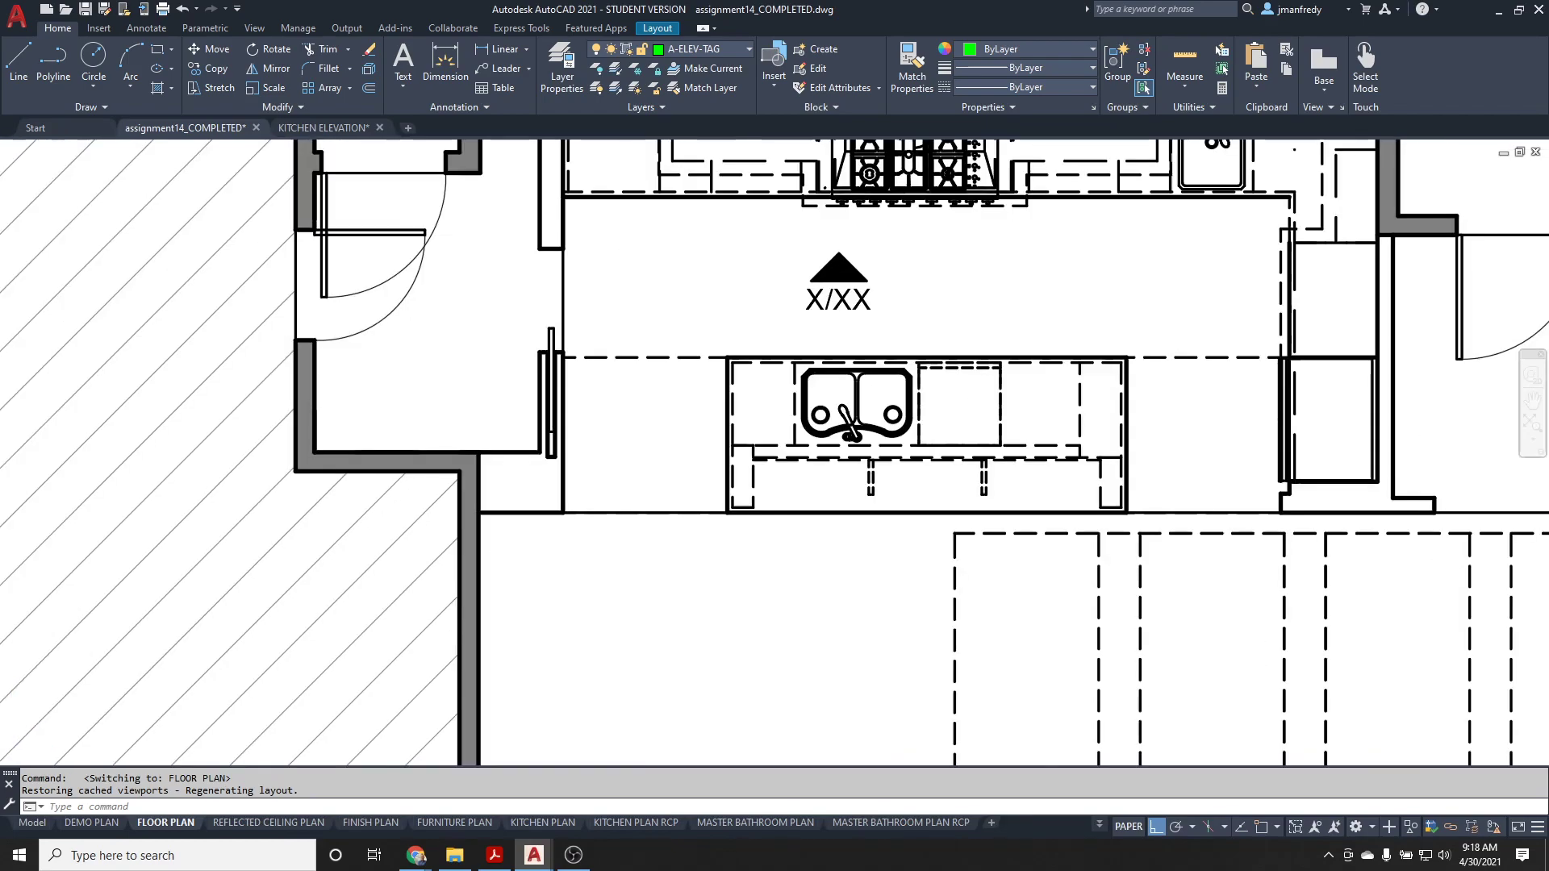
middle_drag(776, 250, 808, 368)
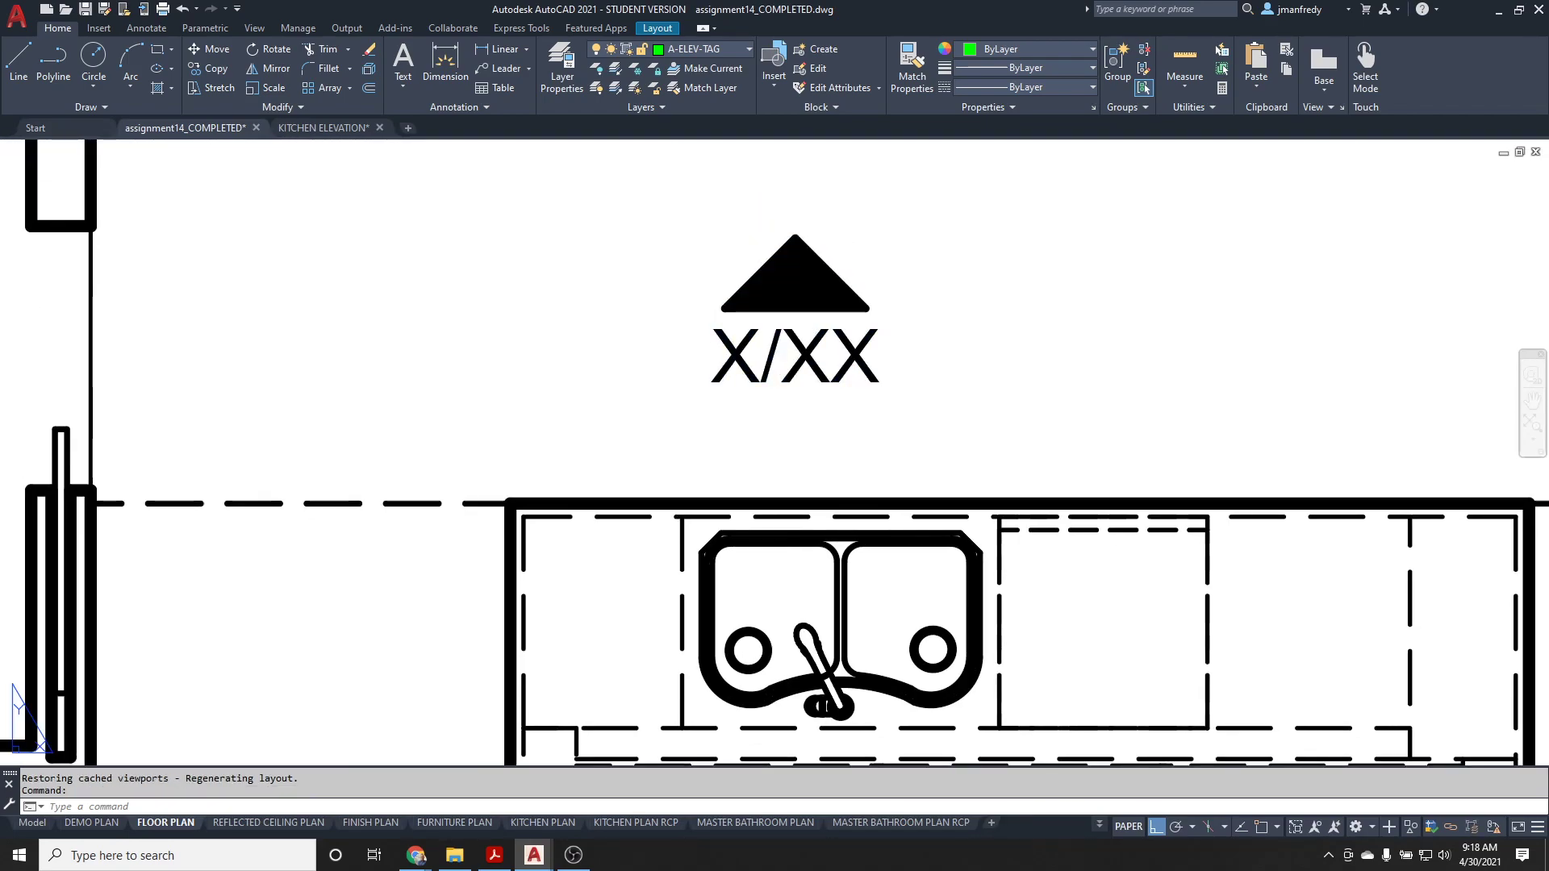
- Change the kitchen island tag's attribute value from X/XX to 1/A6.2
double_click(795, 355)
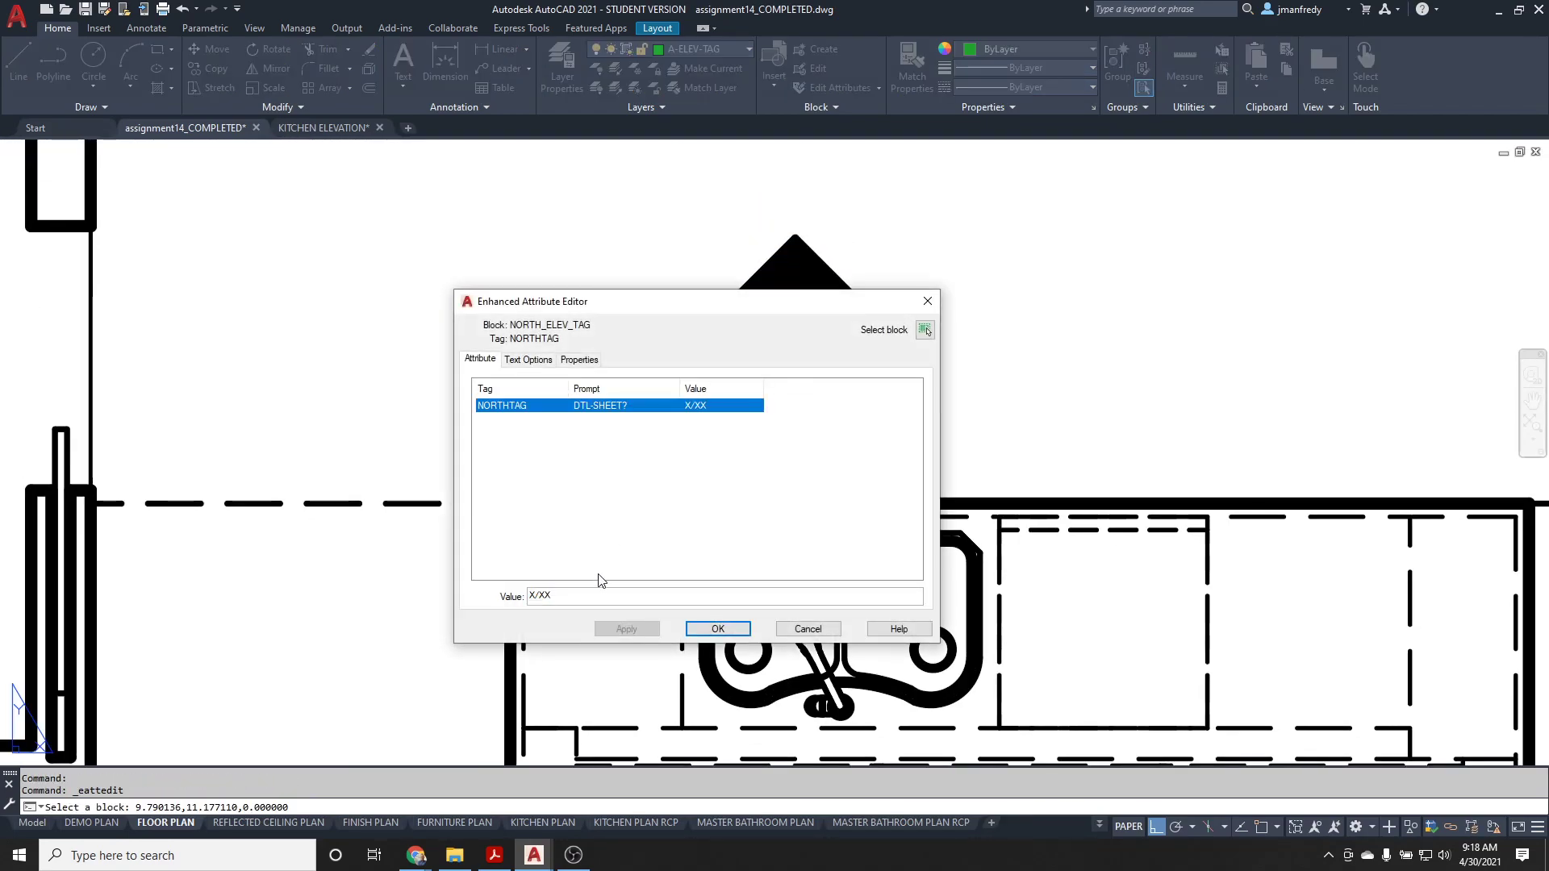
click(576, 595)
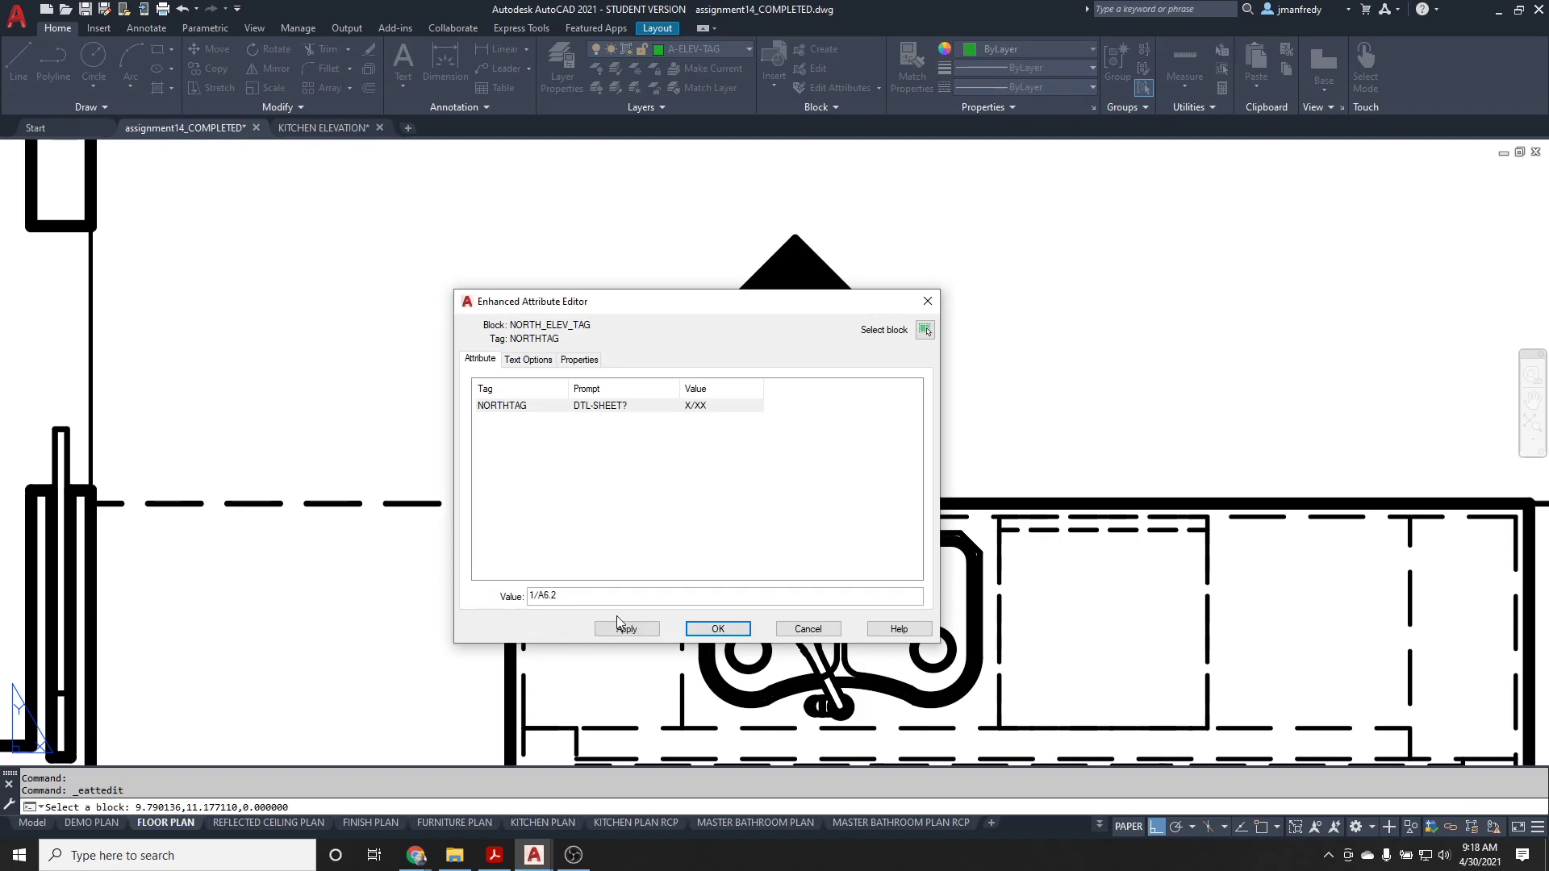
click(717, 628)
scroll(831, 347, down, 3)
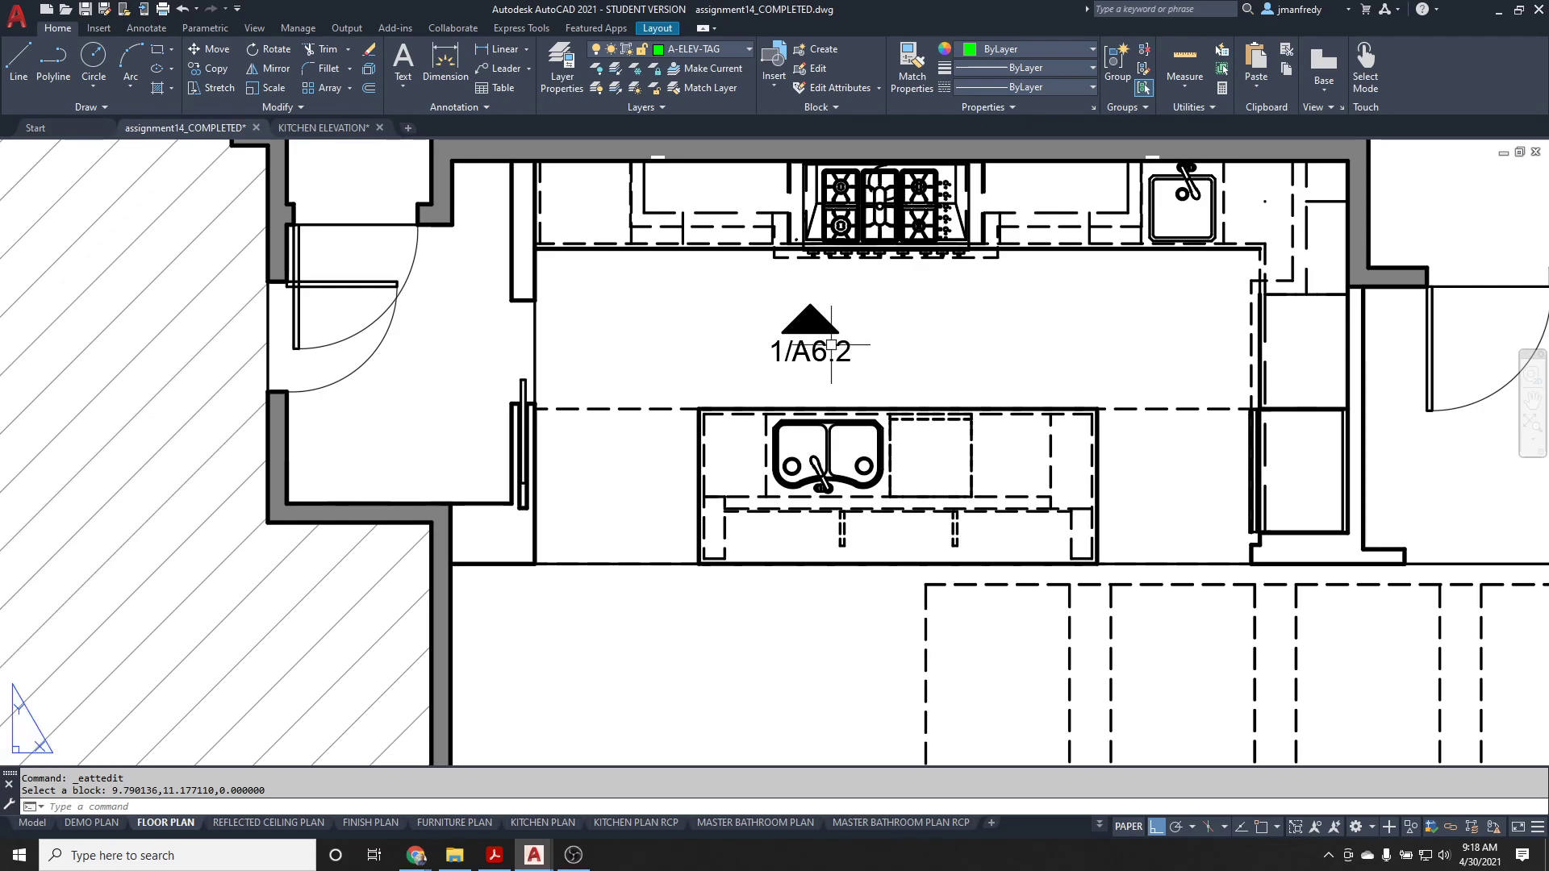
key(Escape)
scroll(831, 347, down, 2)
middle_drag(885, 331, 709, 347)
scroll(709, 347, up, 1)
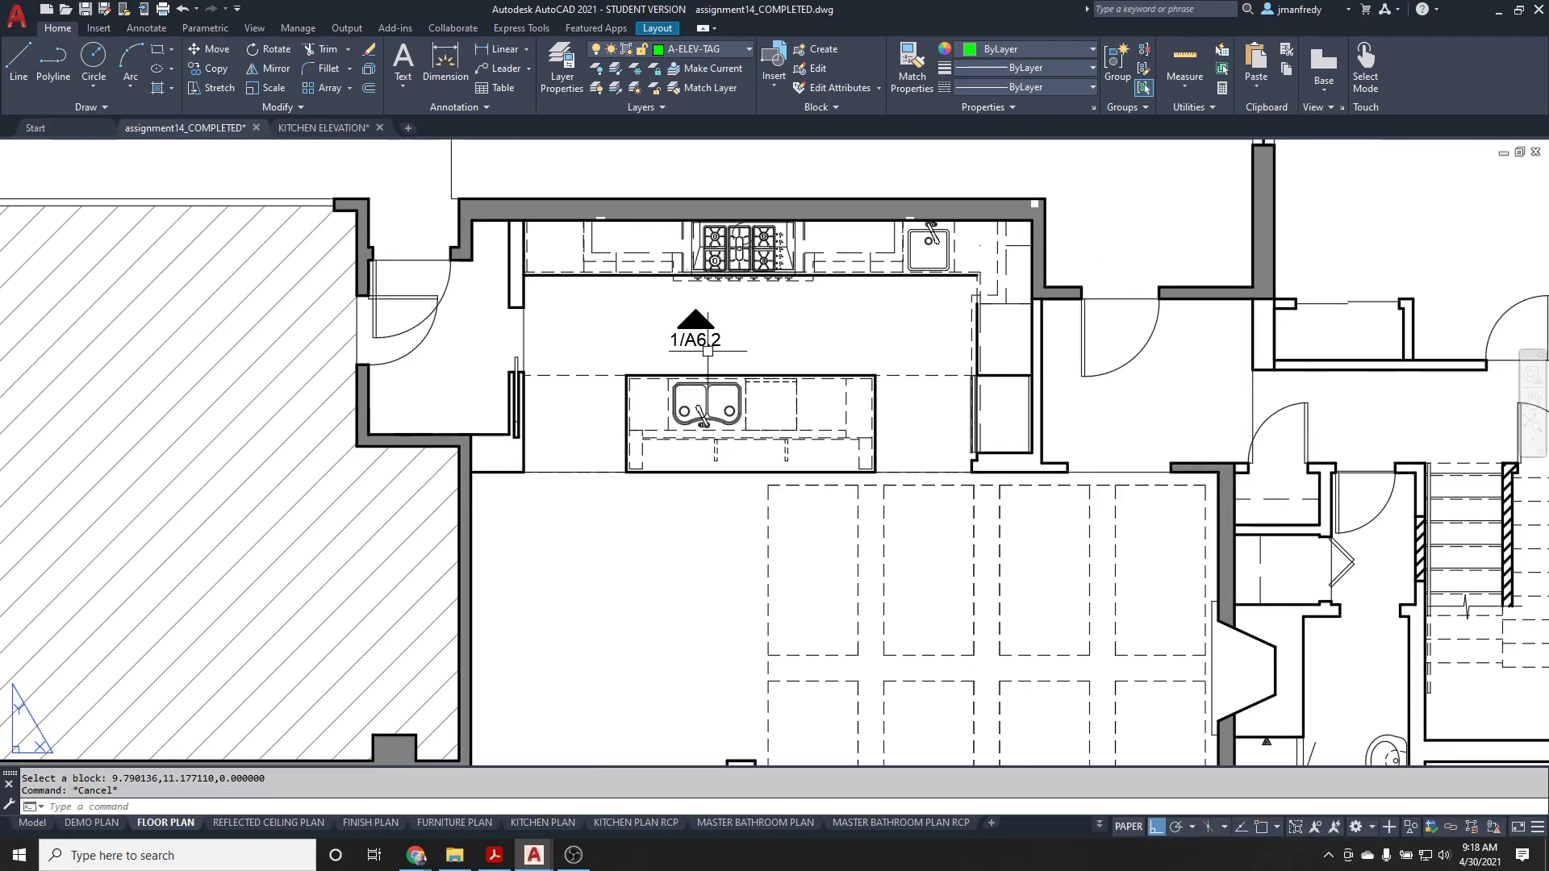
scroll(681, 353, up, 2)
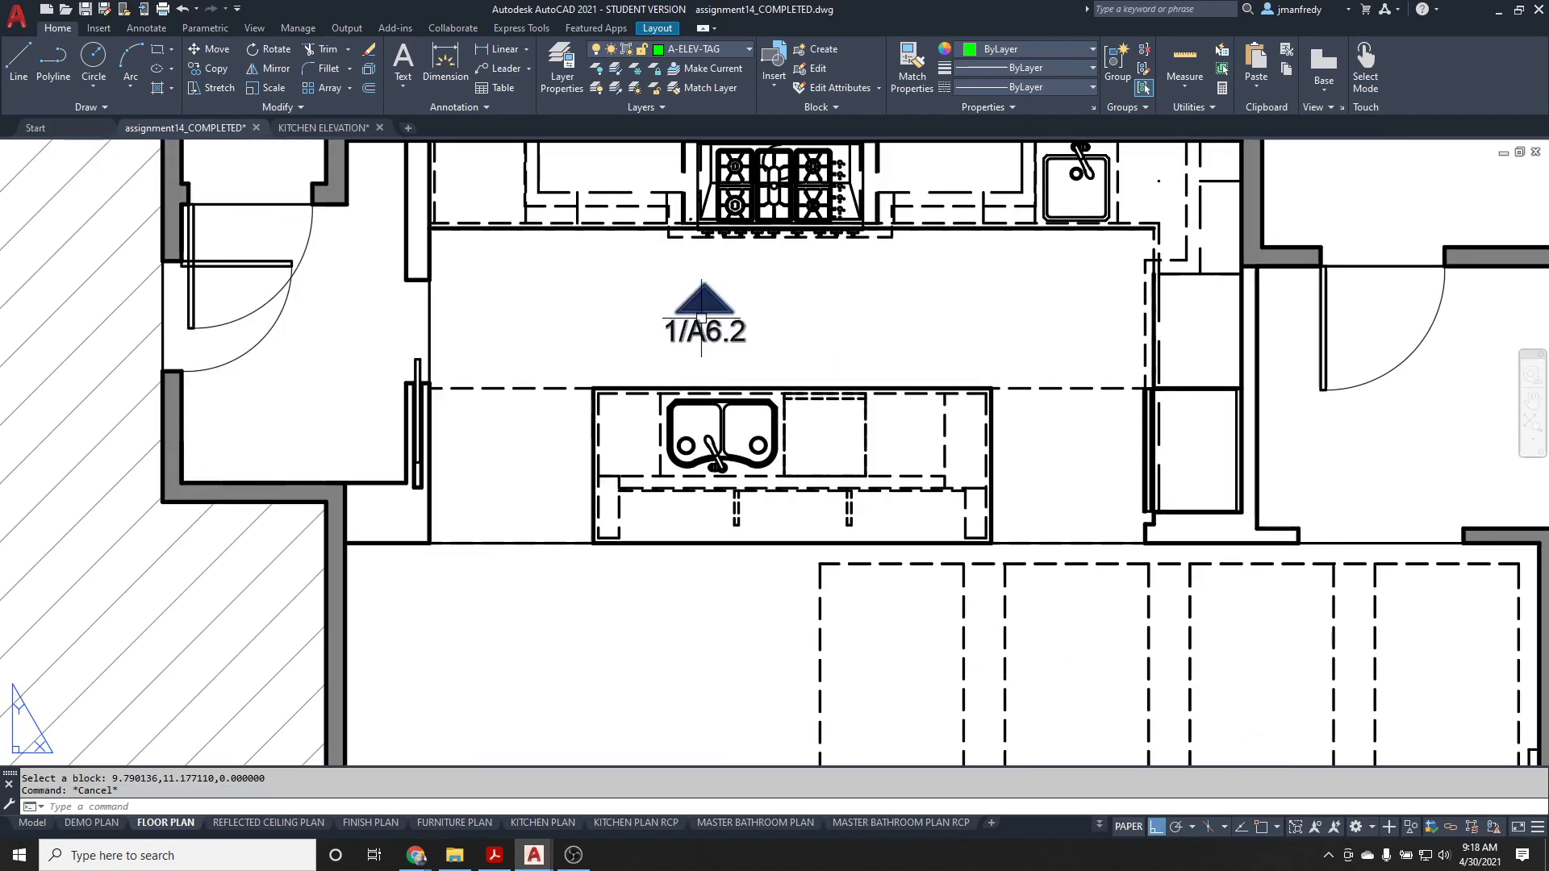
scroll(703, 321, up, 1)
scroll(713, 329, down, 1)
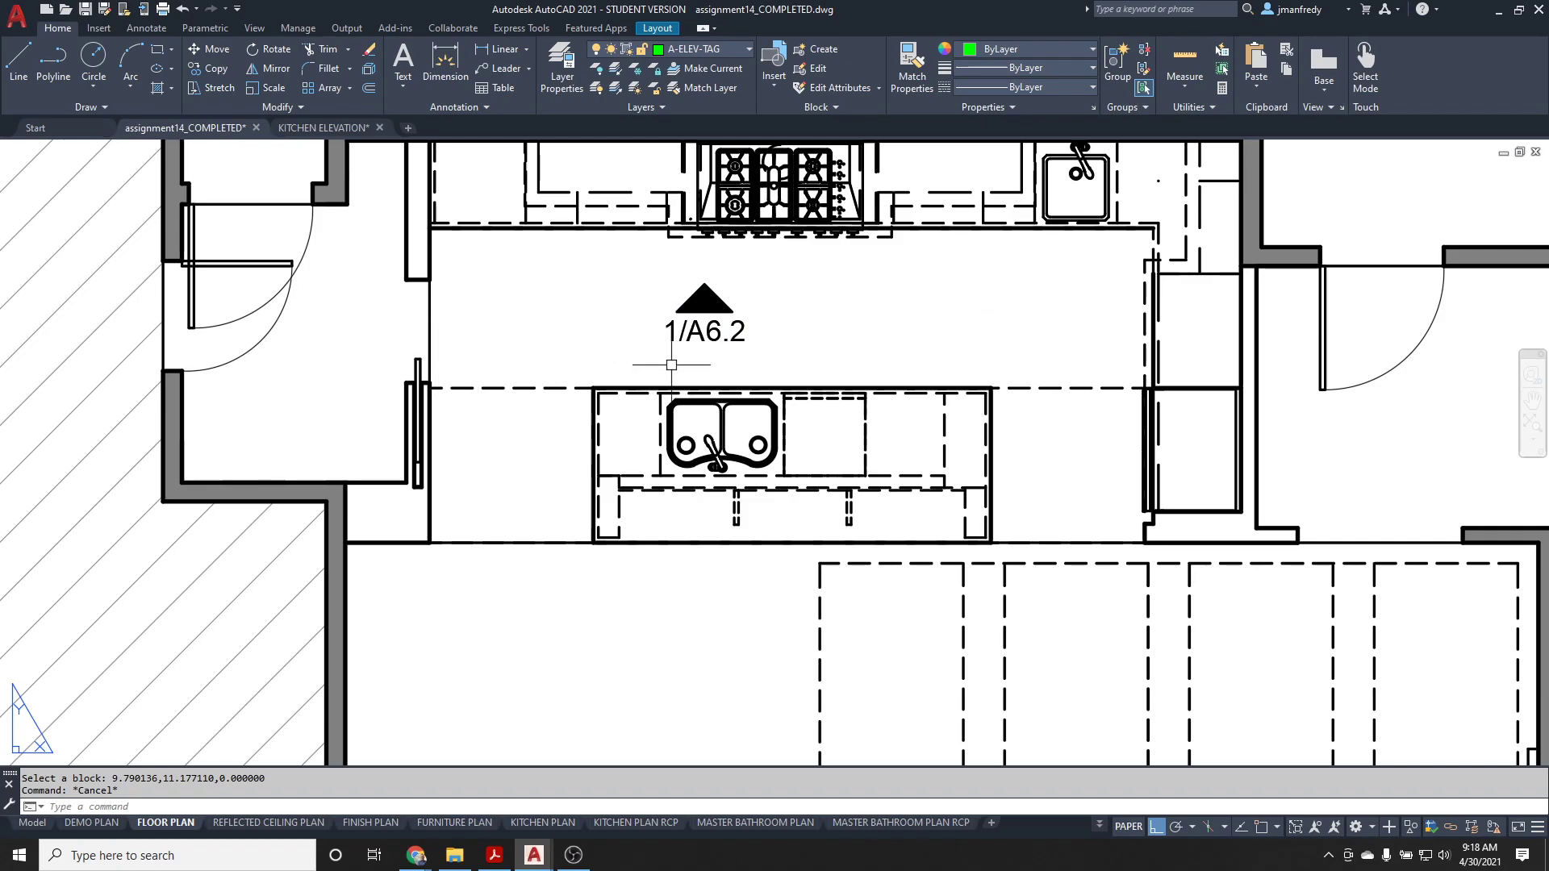
scroll(671, 364, up, 1)
scroll(736, 304, down, 1)
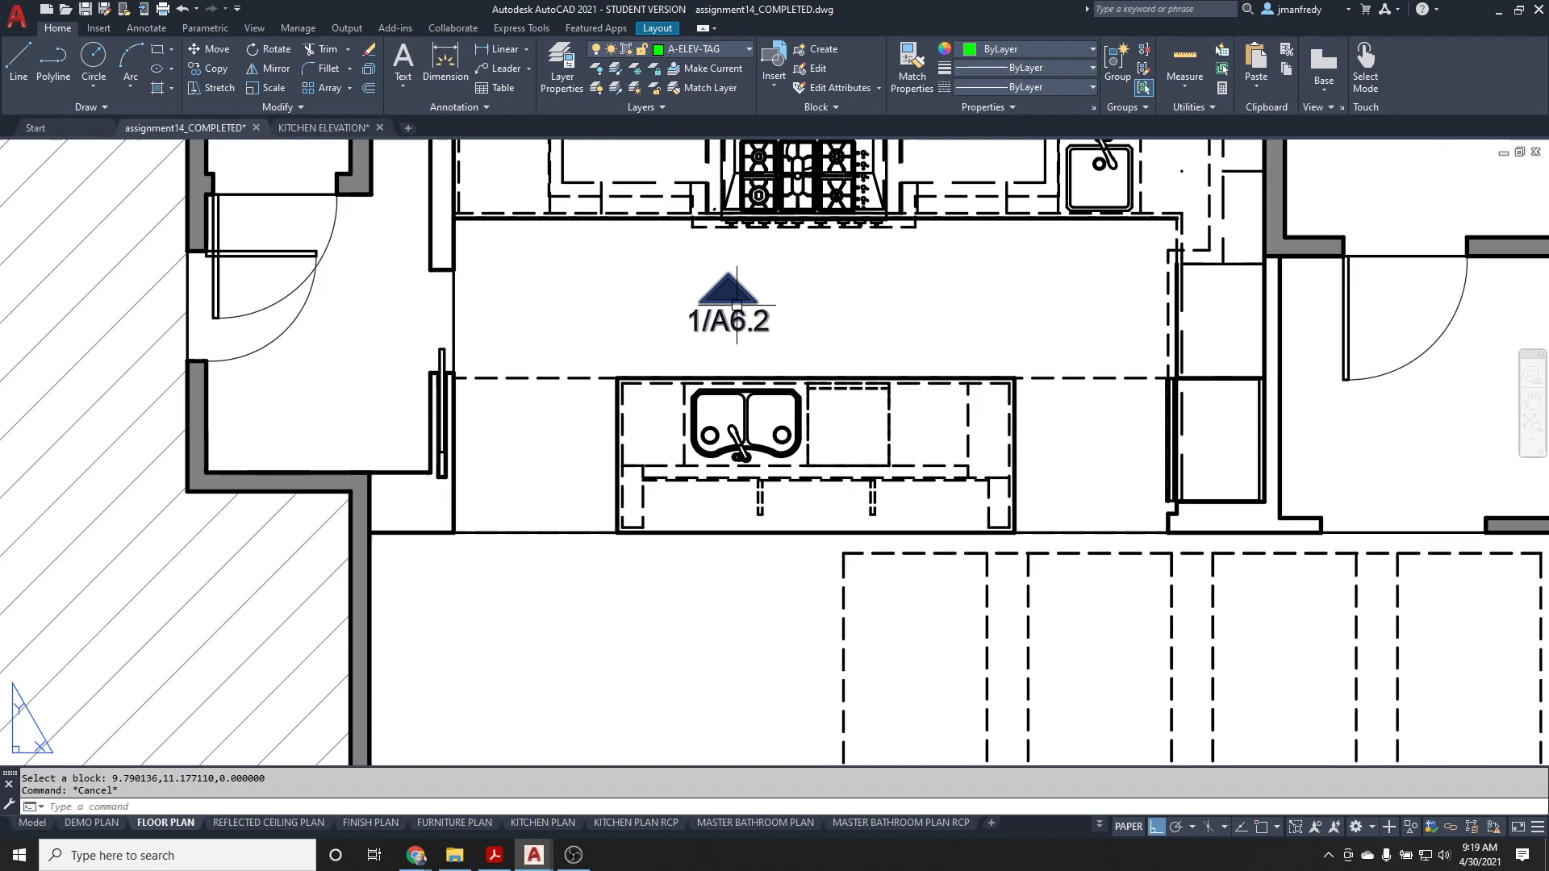
click(749, 305)
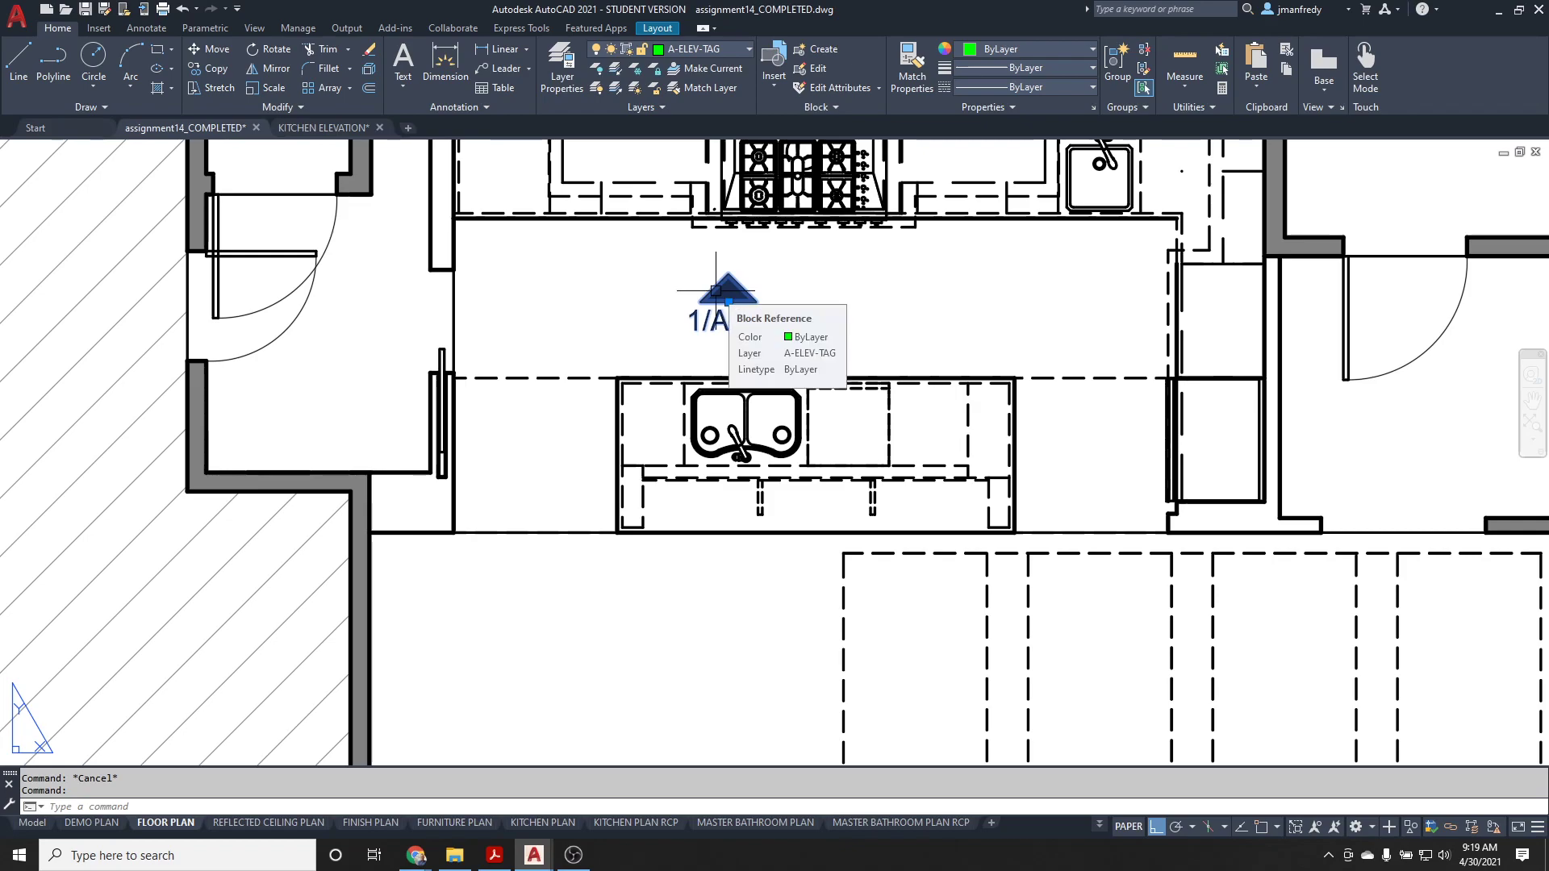
key(Escape)
scroll(660, 305, up, 2)
middle_drag(664, 306, 813, 334)
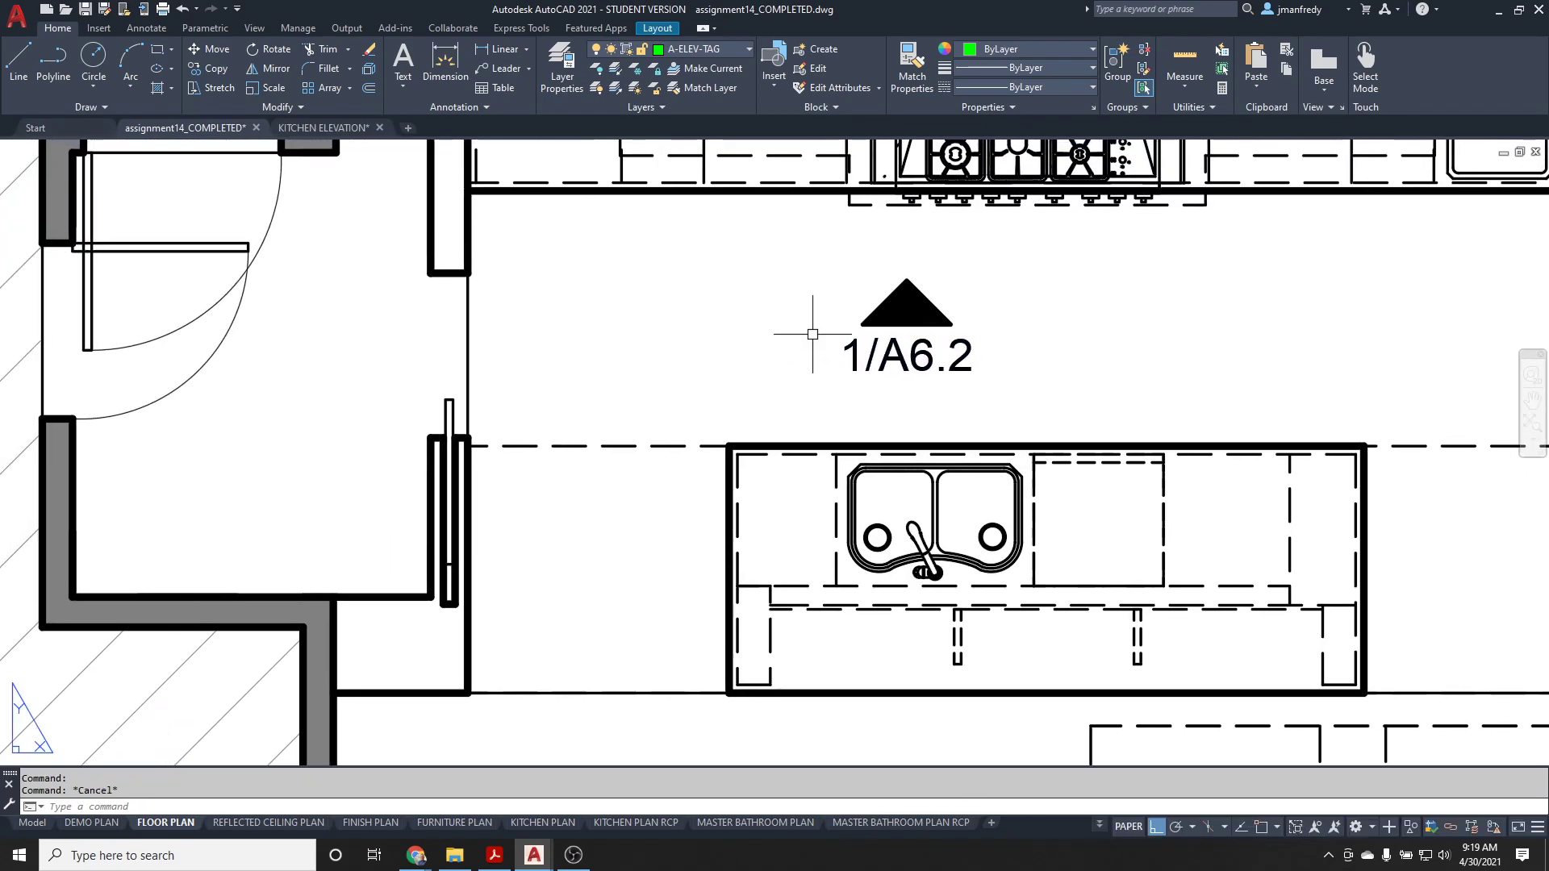
scroll(816, 334, up, 2)
scroll(938, 327, down, 2)
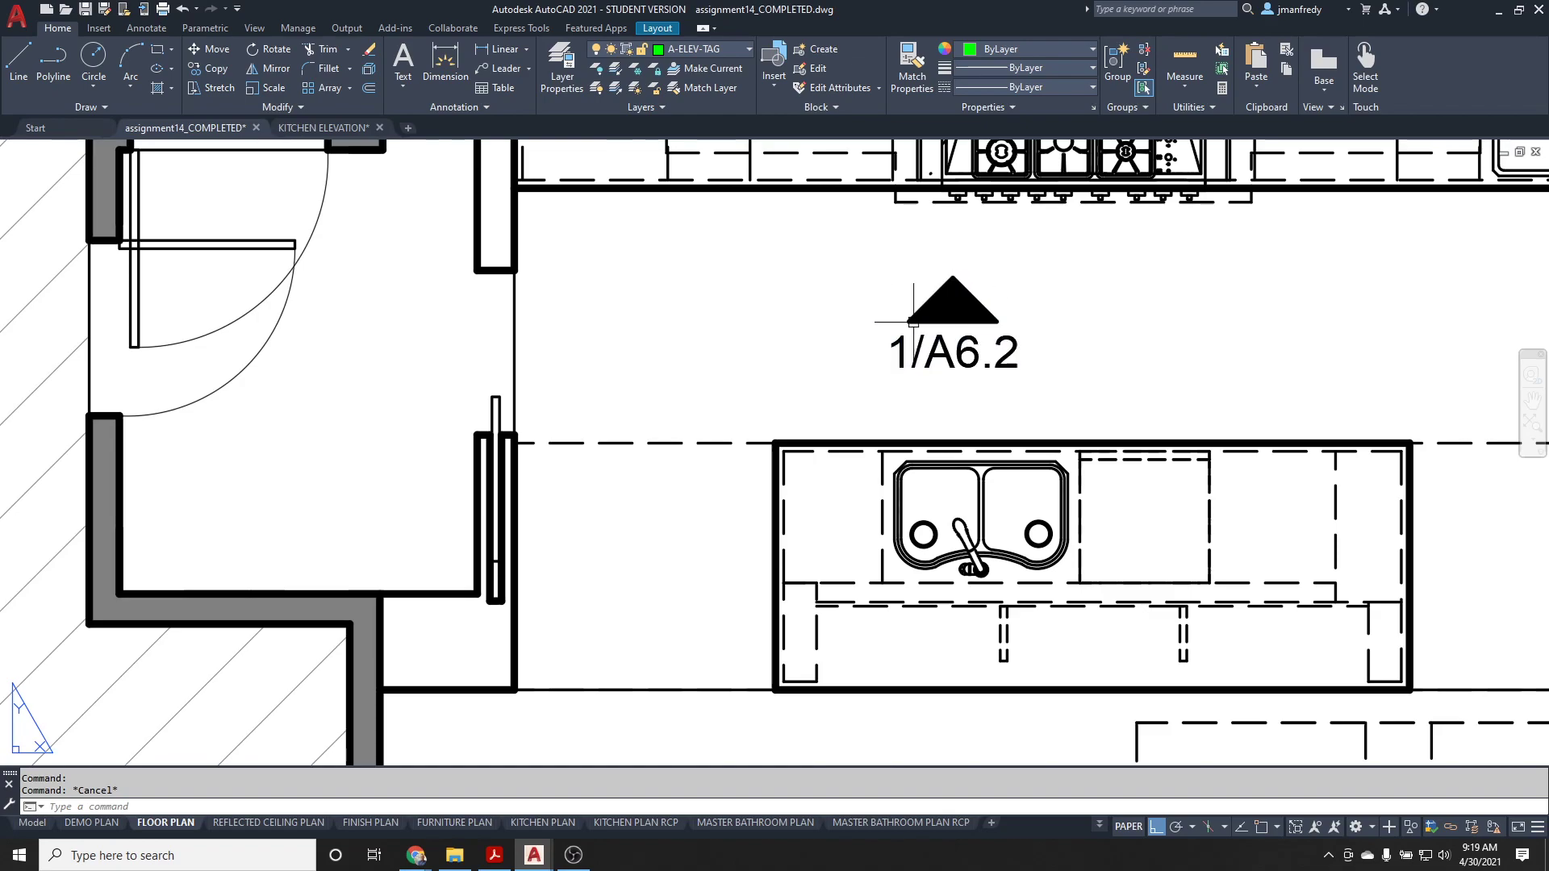
- Copy the 1/A6.2 tag to a spot left of the original
text(o)
key(Return)
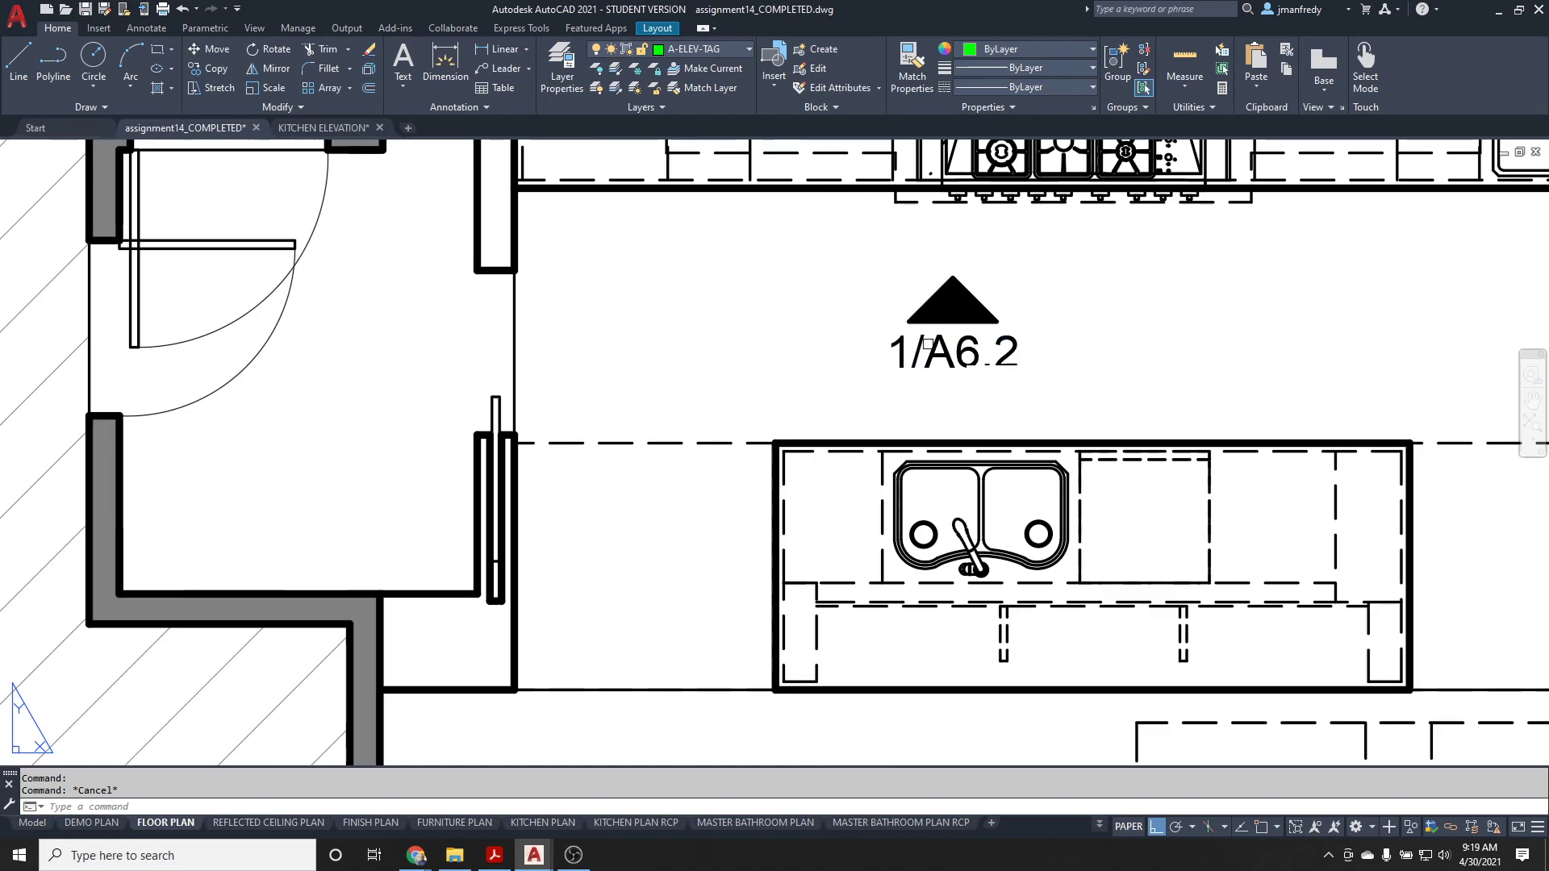
click(952, 351)
key(Return)
click(987, 322)
click(733, 322)
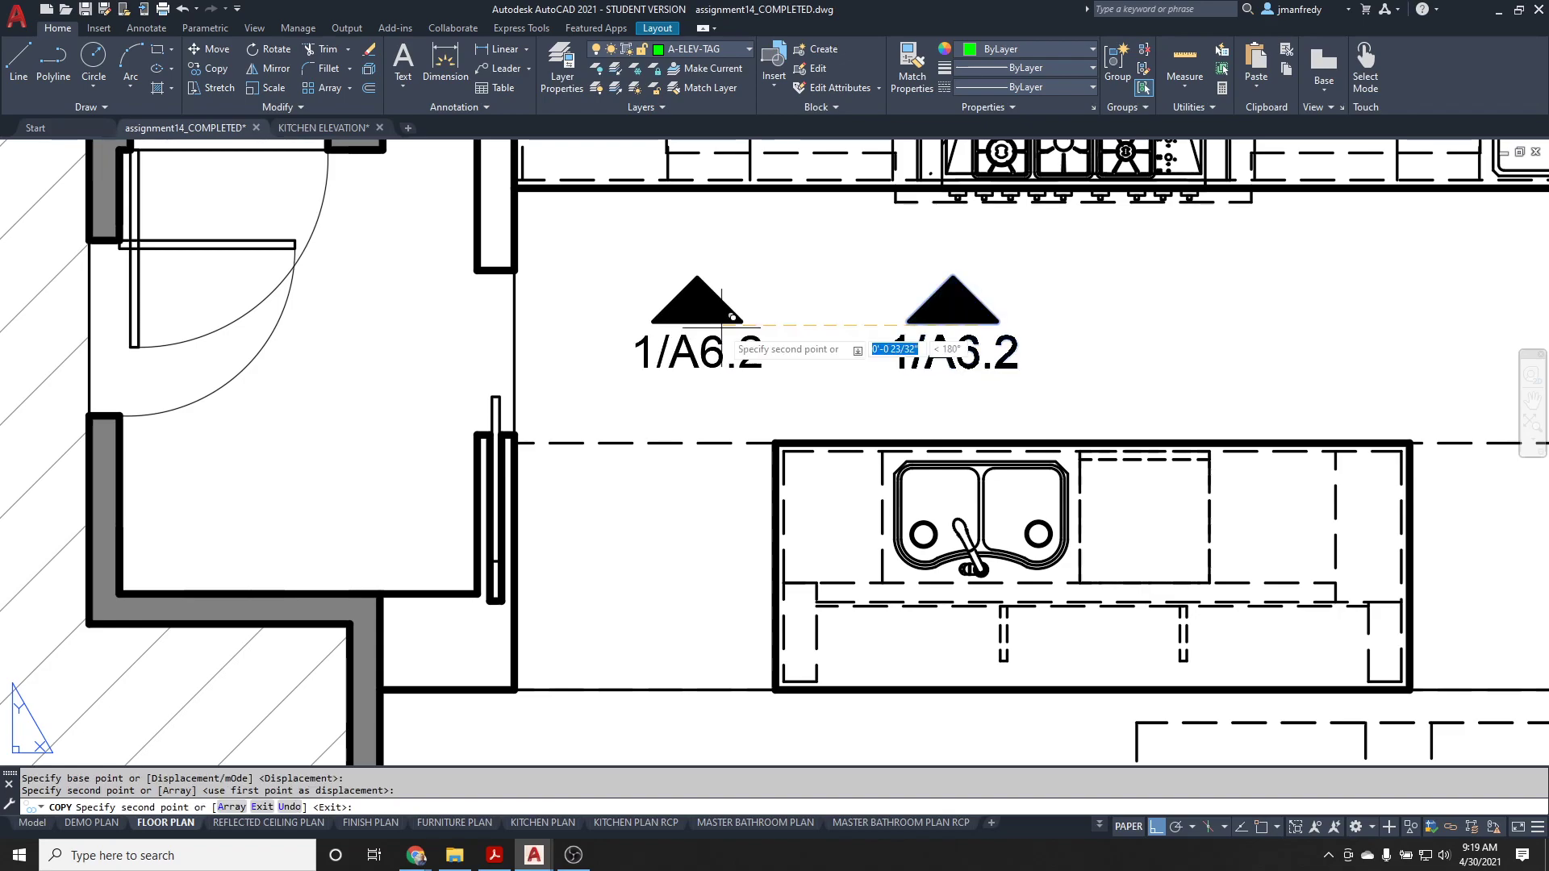
key(Escape)
- Explode the copied tag into its NORTHTAG attribute text and triangle
text(x)
key(Return)
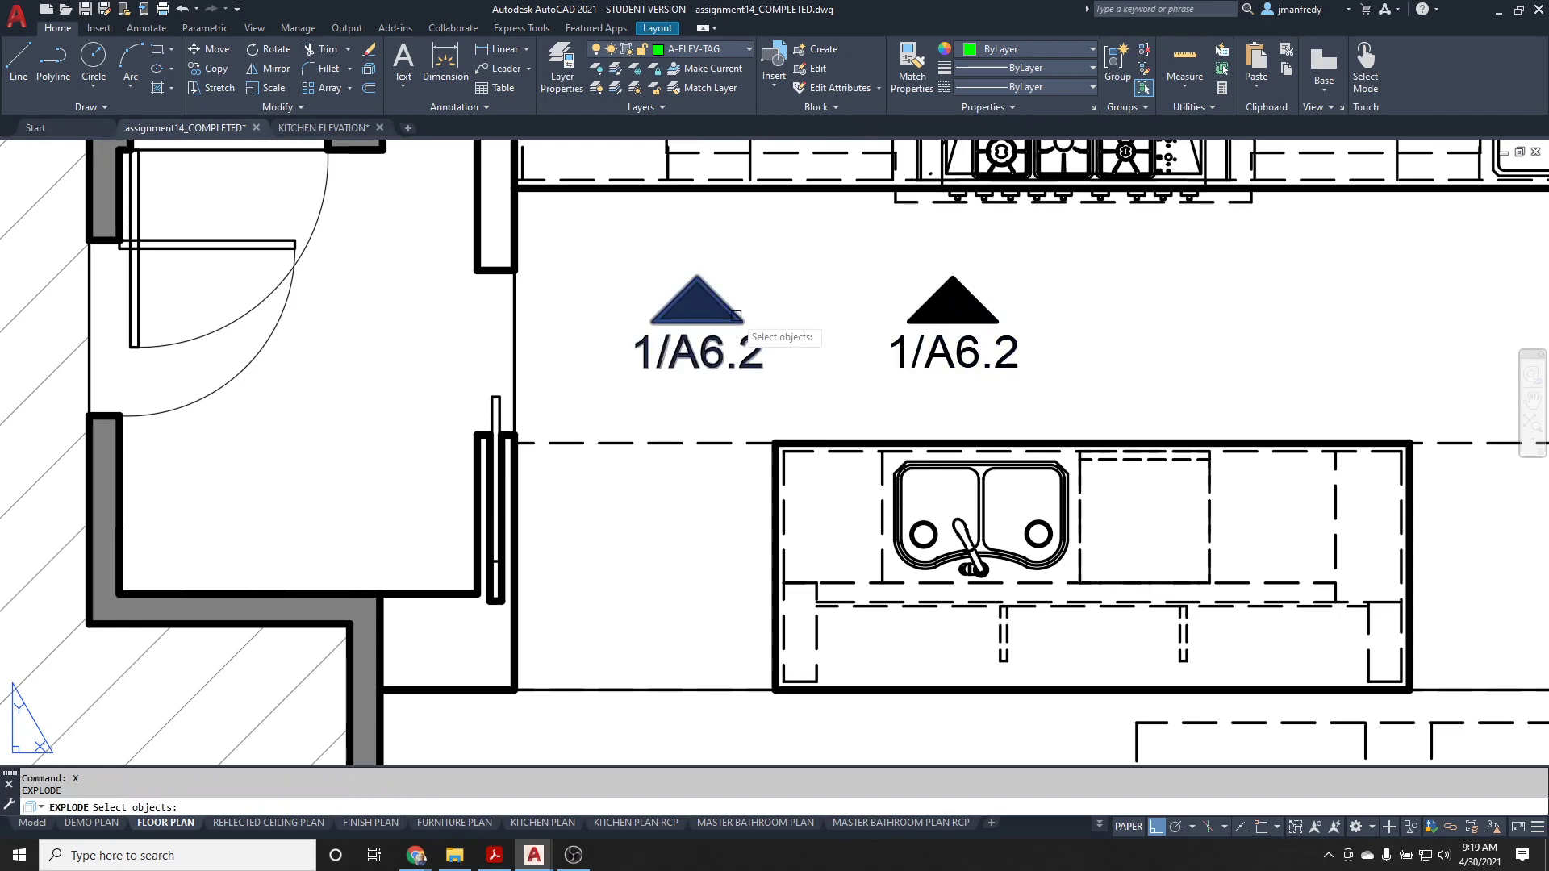
click(678, 326)
key(Return)
scroll(676, 329, up, 2)
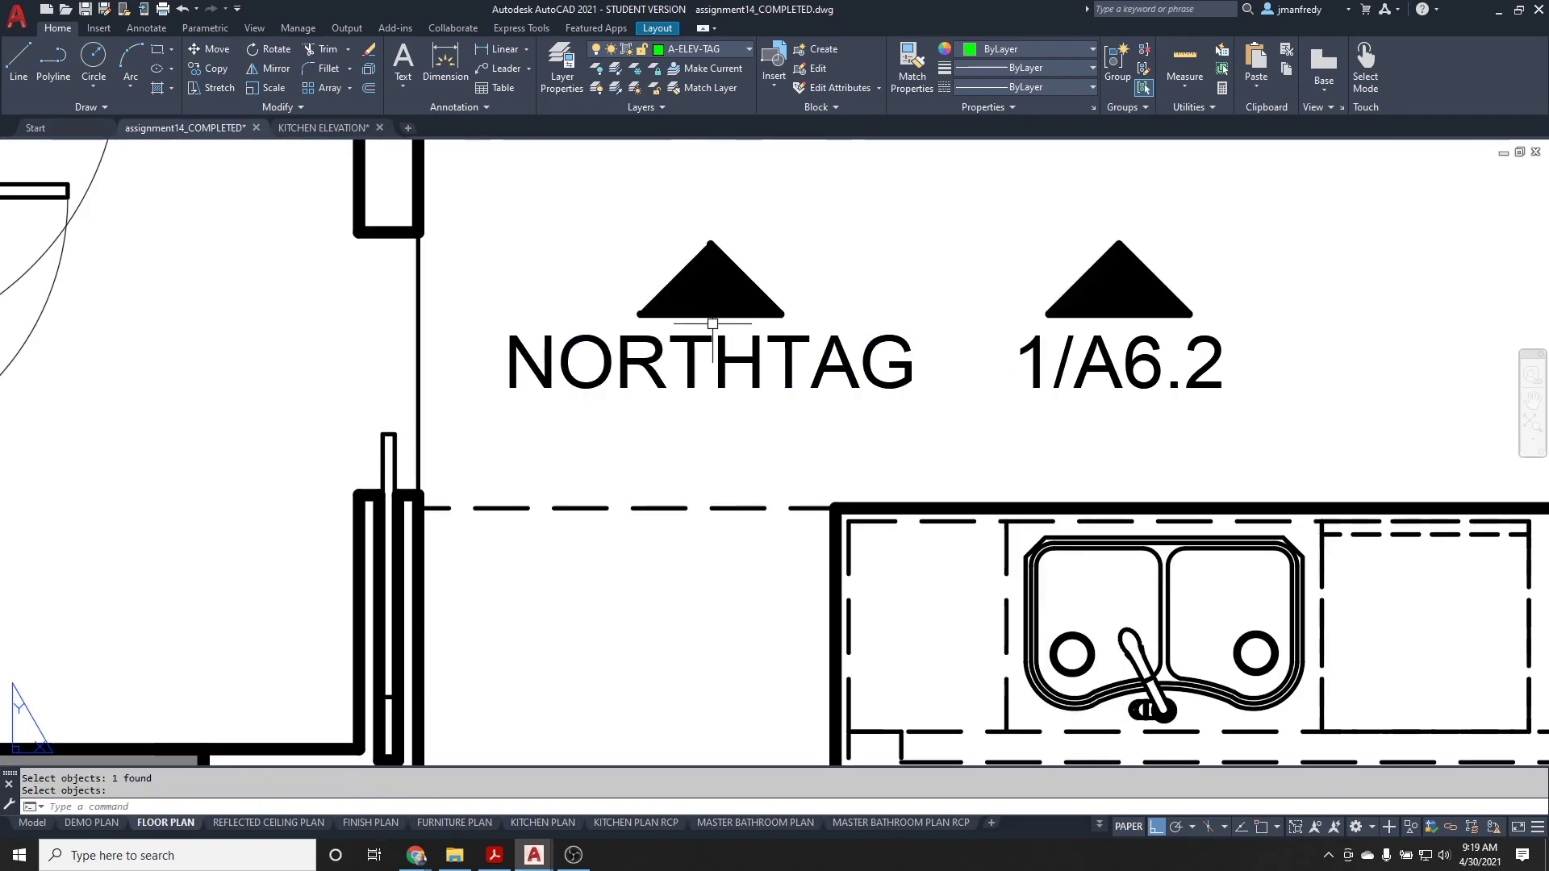
key(Escape)
key(Escape)
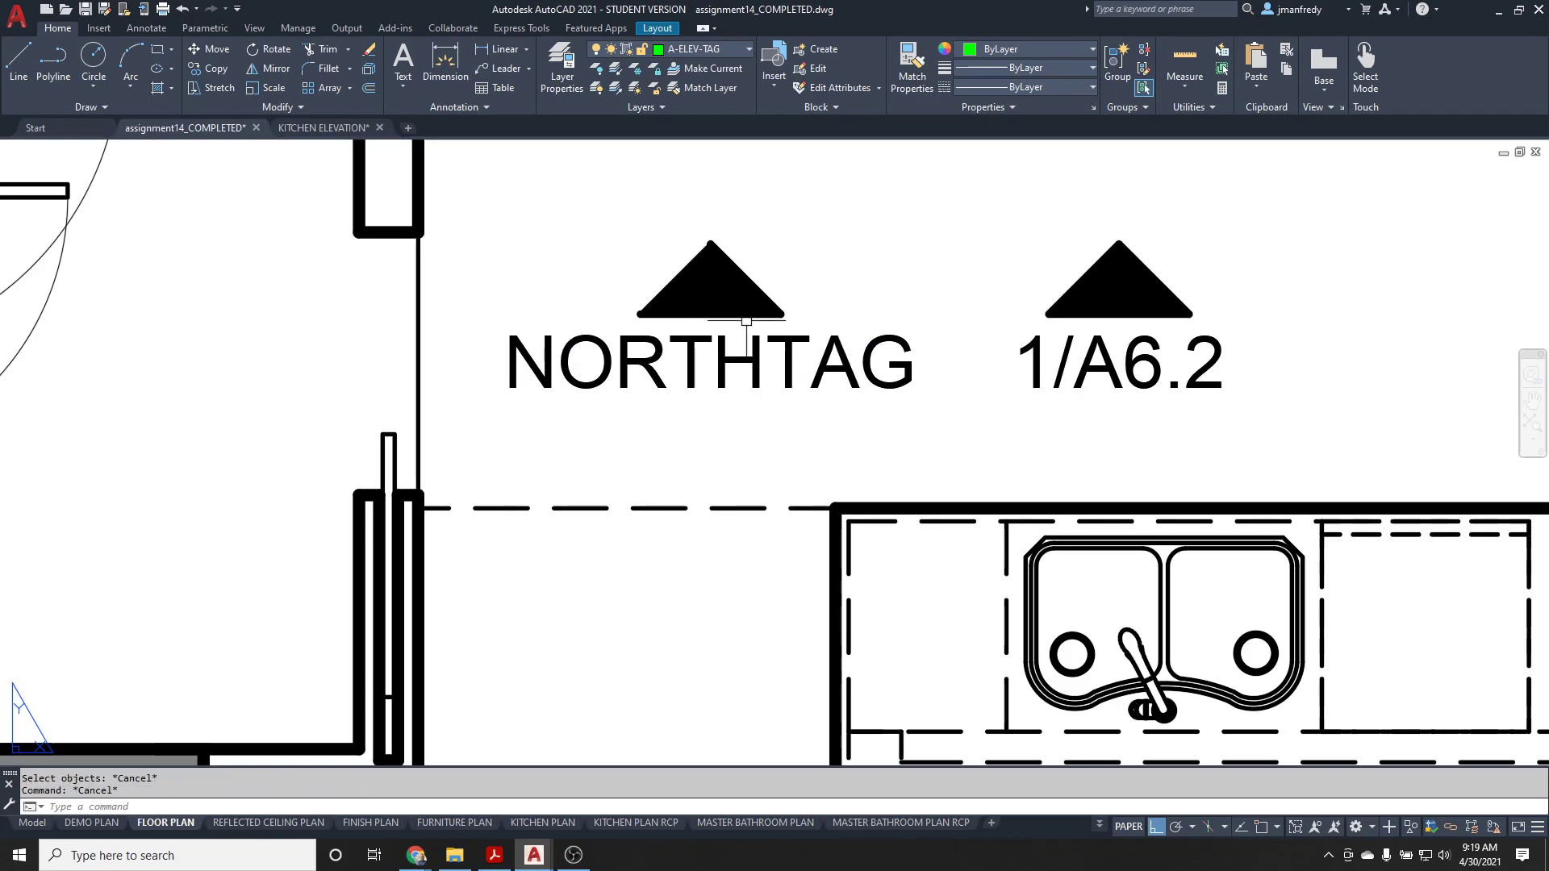
- Begin rotating the copied triangle about an insertion point, then cancel and recentre the tags
text(RO)
key(Return)
click(755, 235)
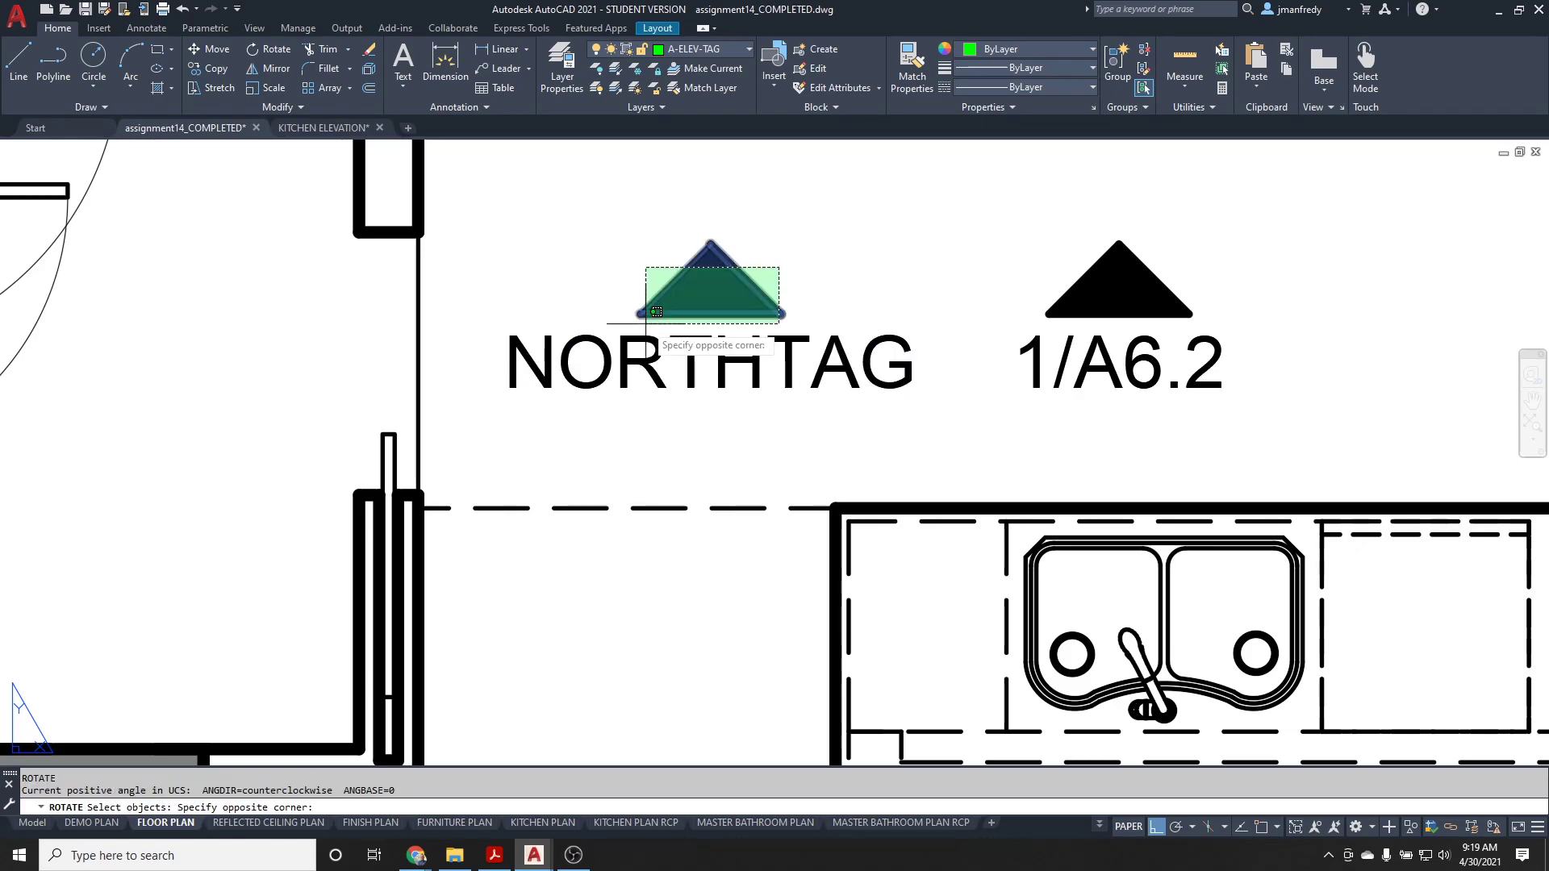
click(645, 324)
key(Return)
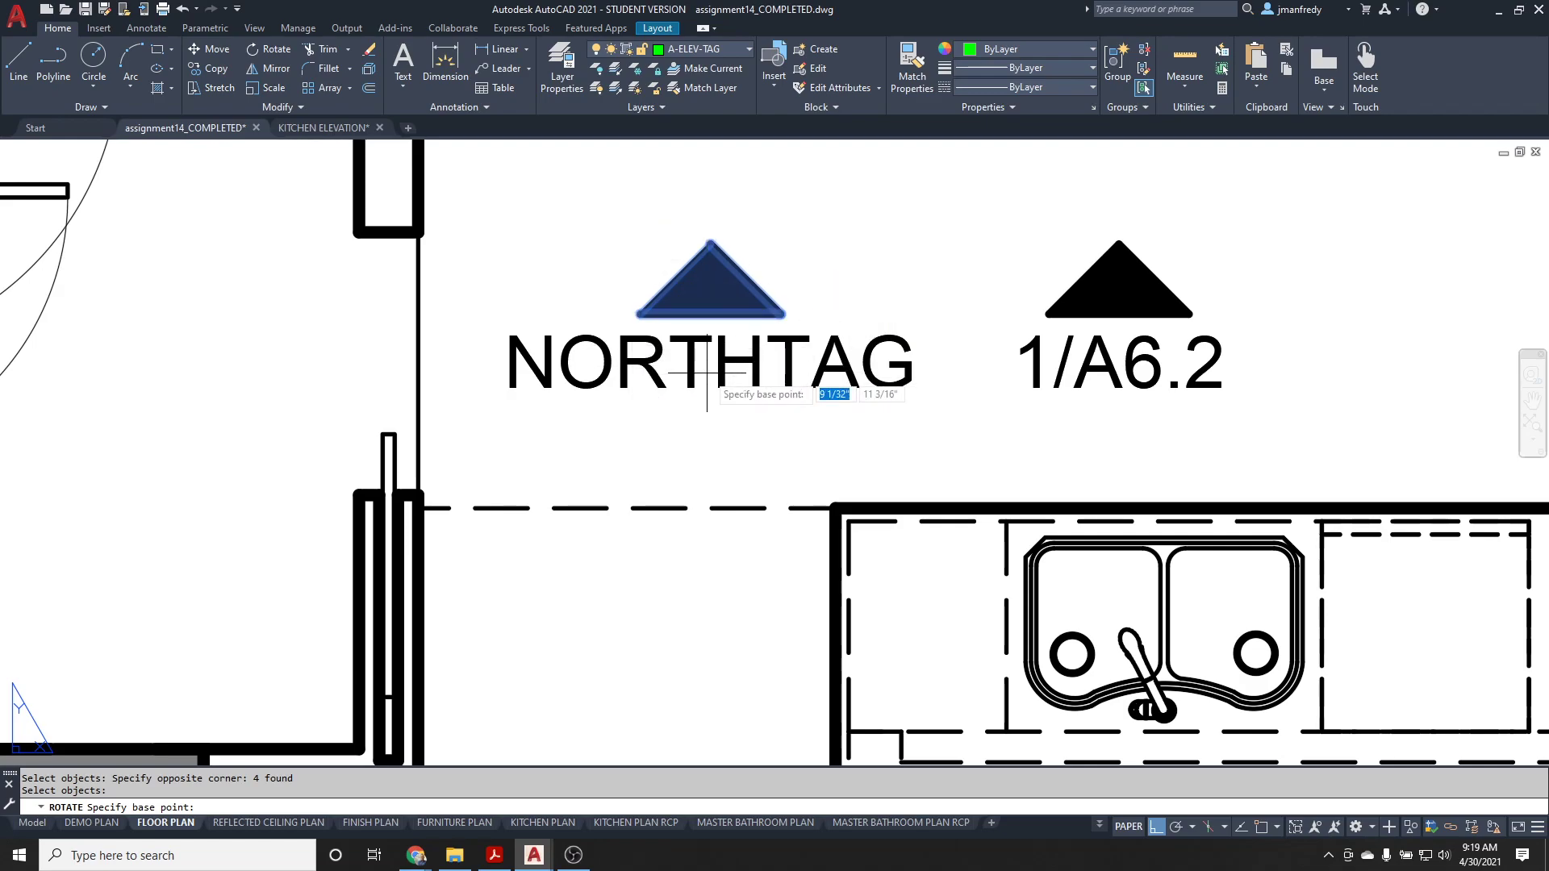
text(ins)
key(Return)
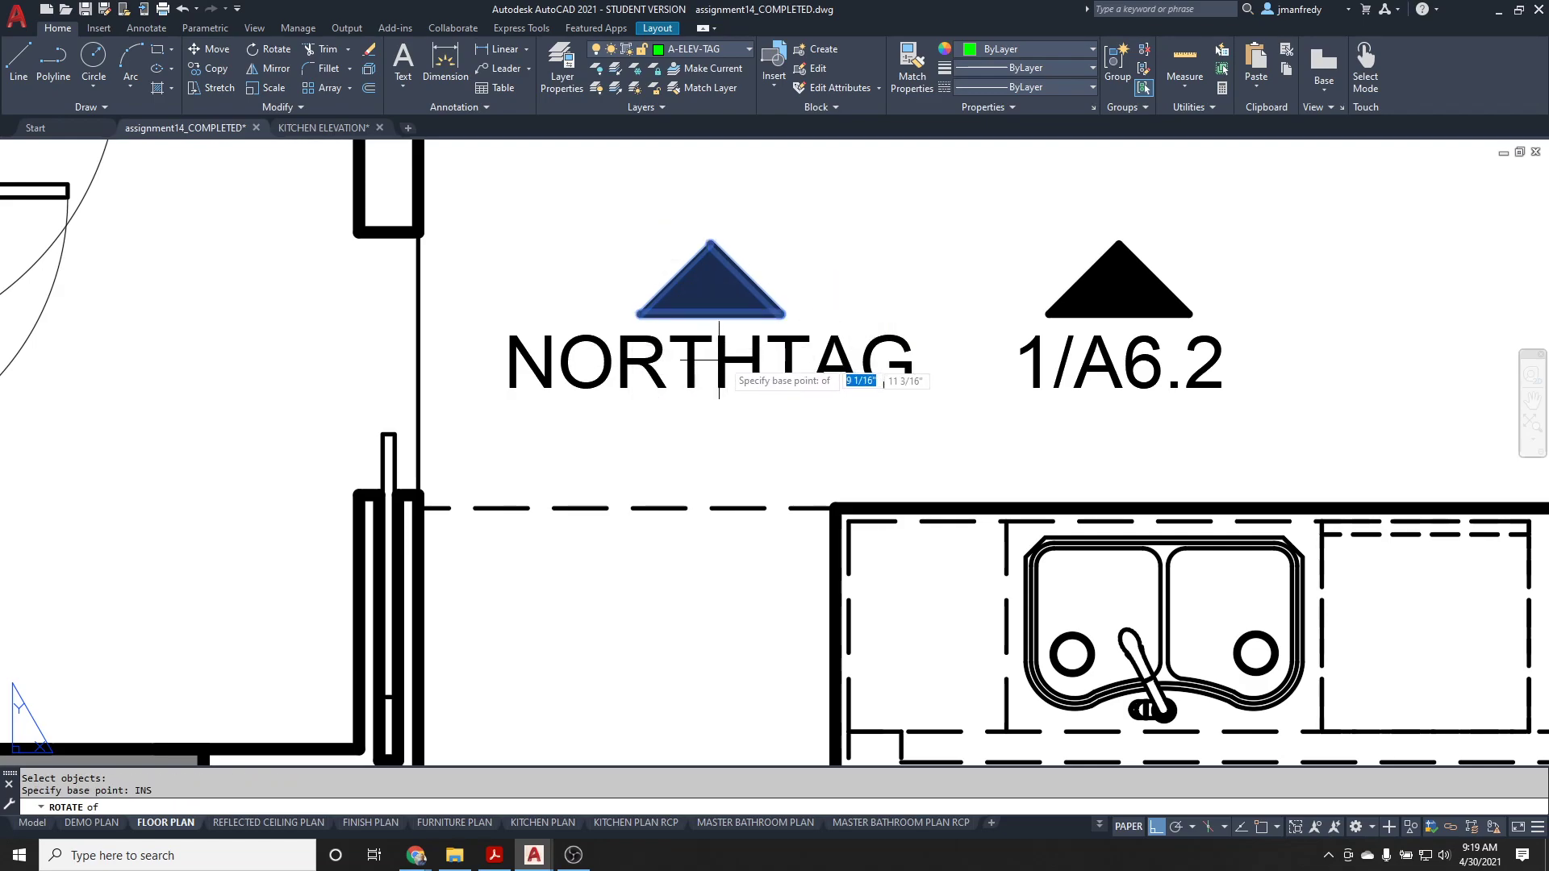
scroll(718, 360, up, 4)
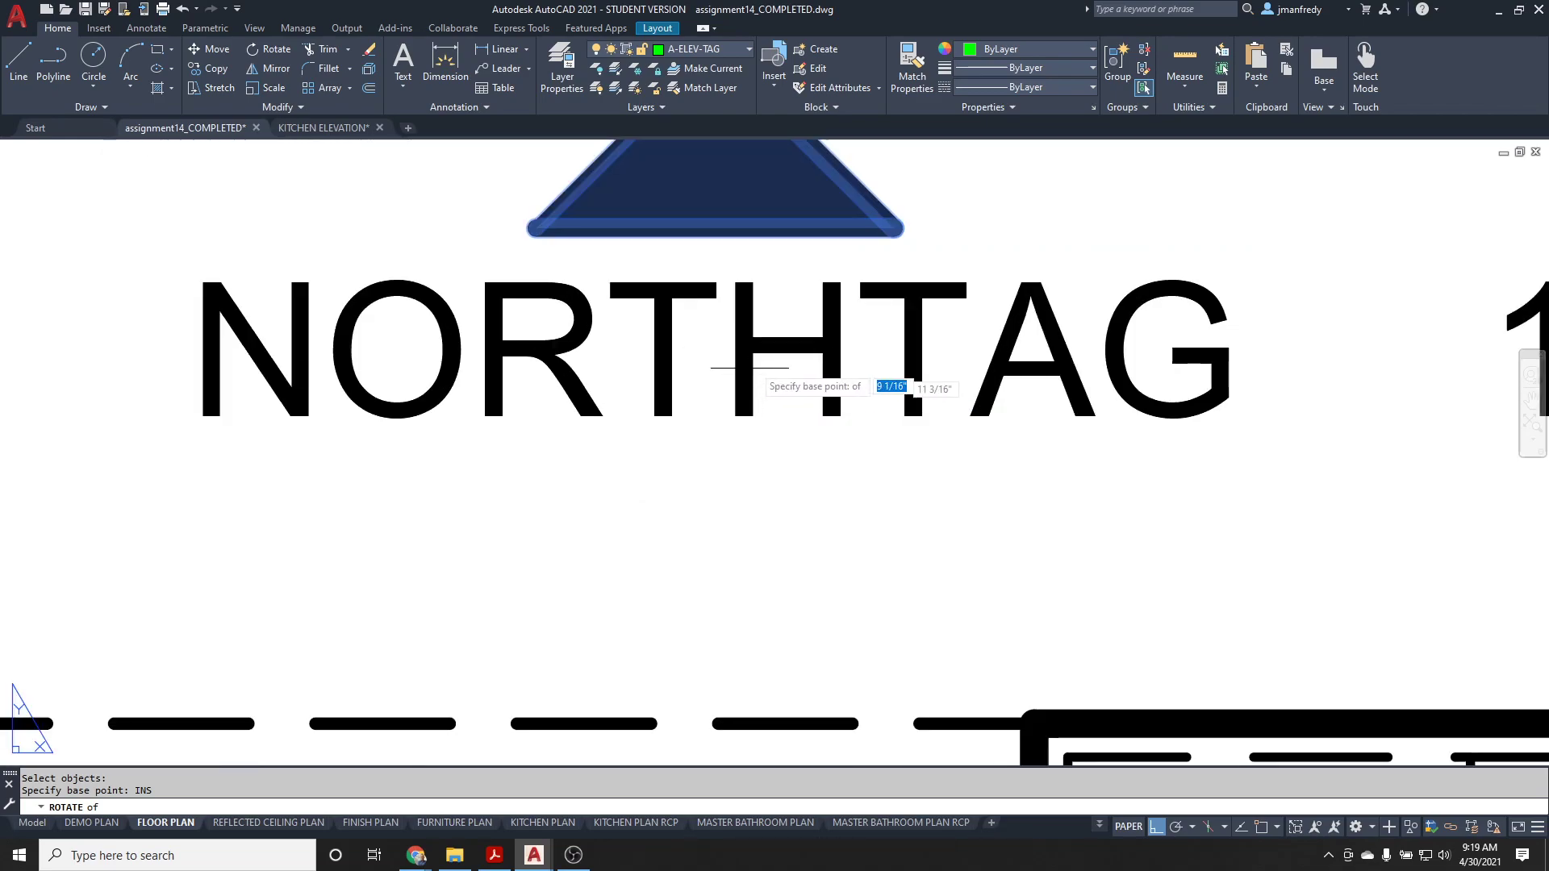
scroll(704, 376, down, 2)
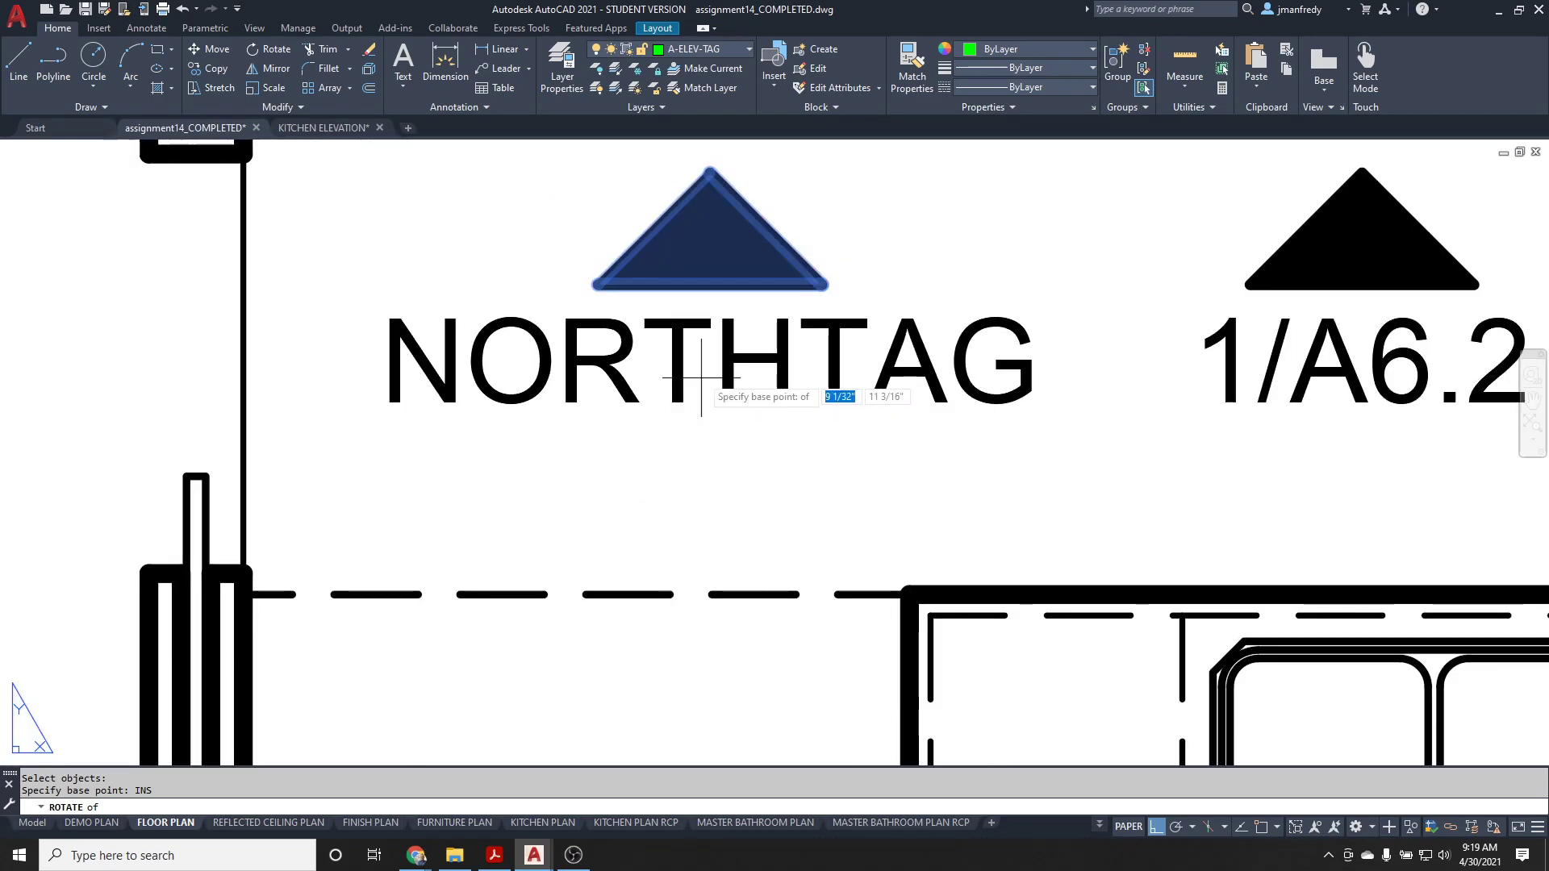
key(Escape)
key(Escape)
middle_drag(709, 346, 719, 370)
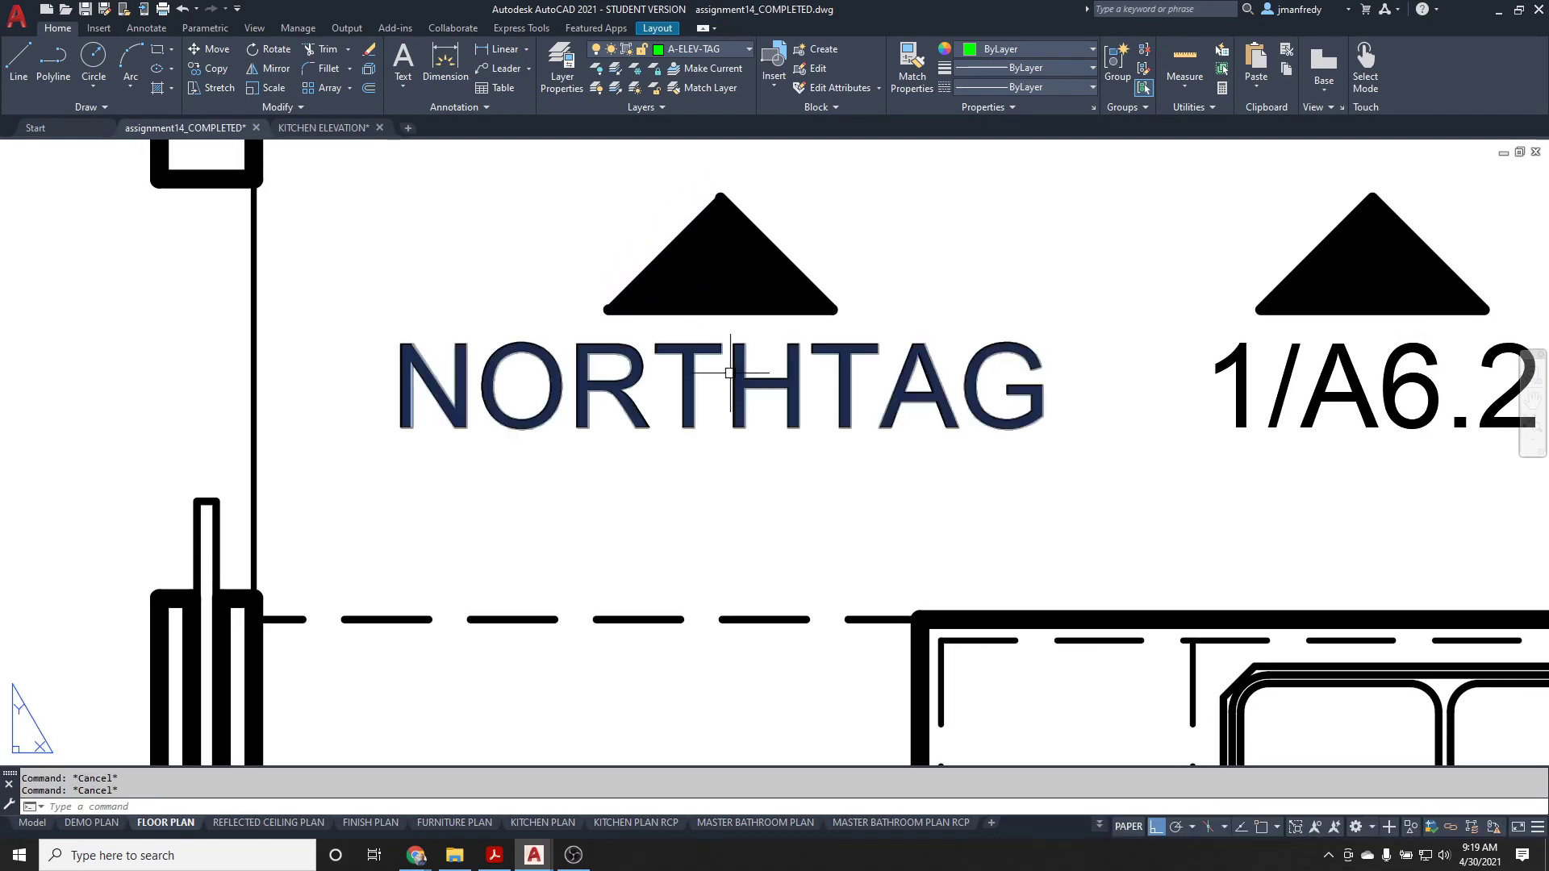
key(Return)
- Using the INS snap, draw a guide line straight down from the NORTHTAG text's insertion point
text(IN)
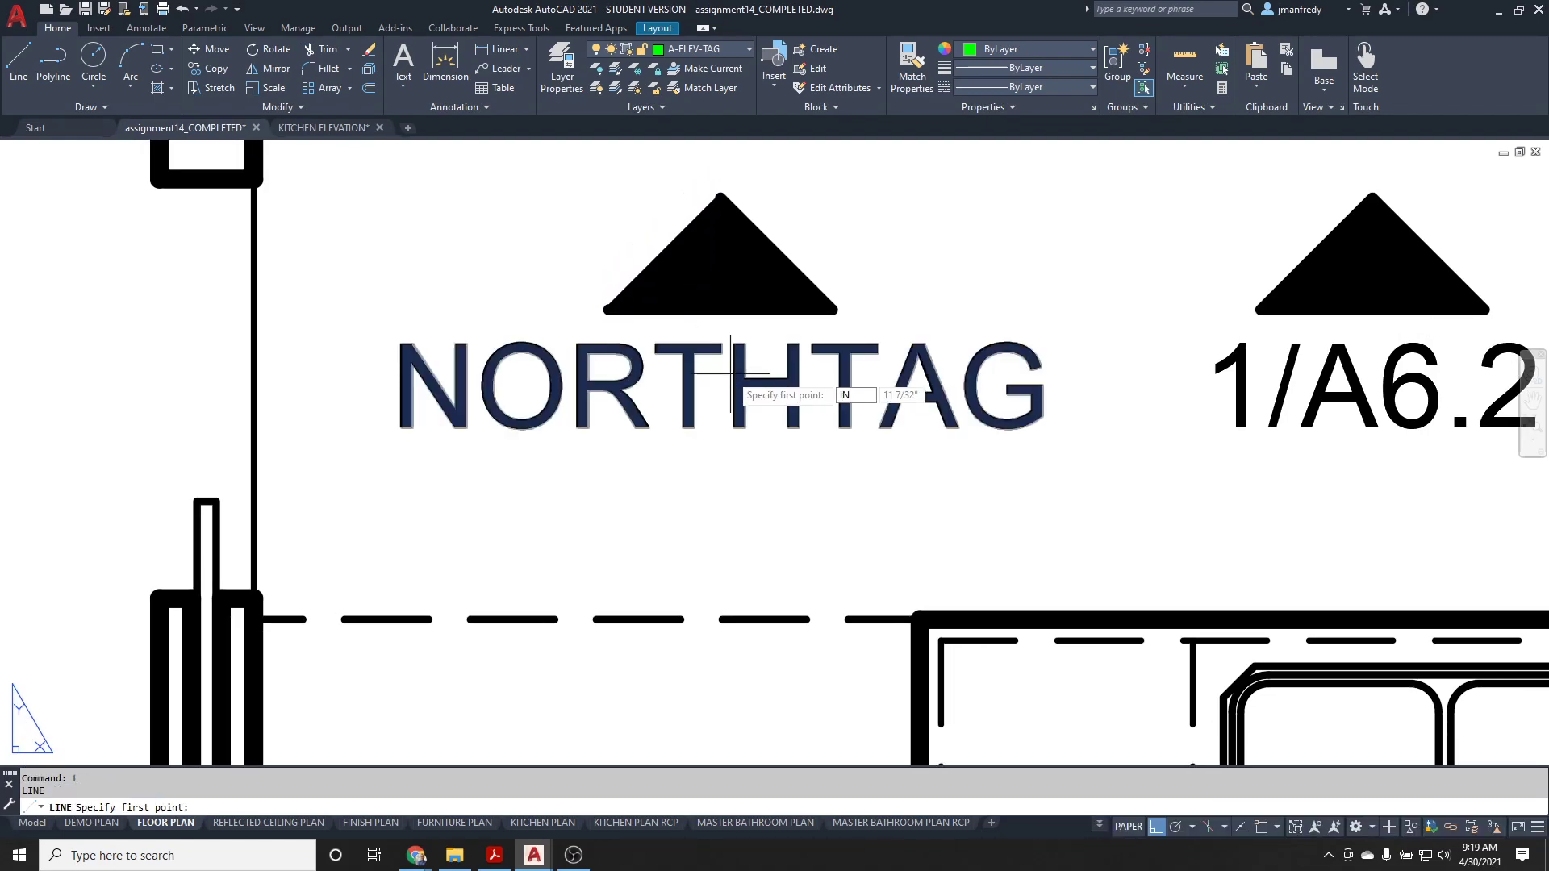
text(S)
key(Return)
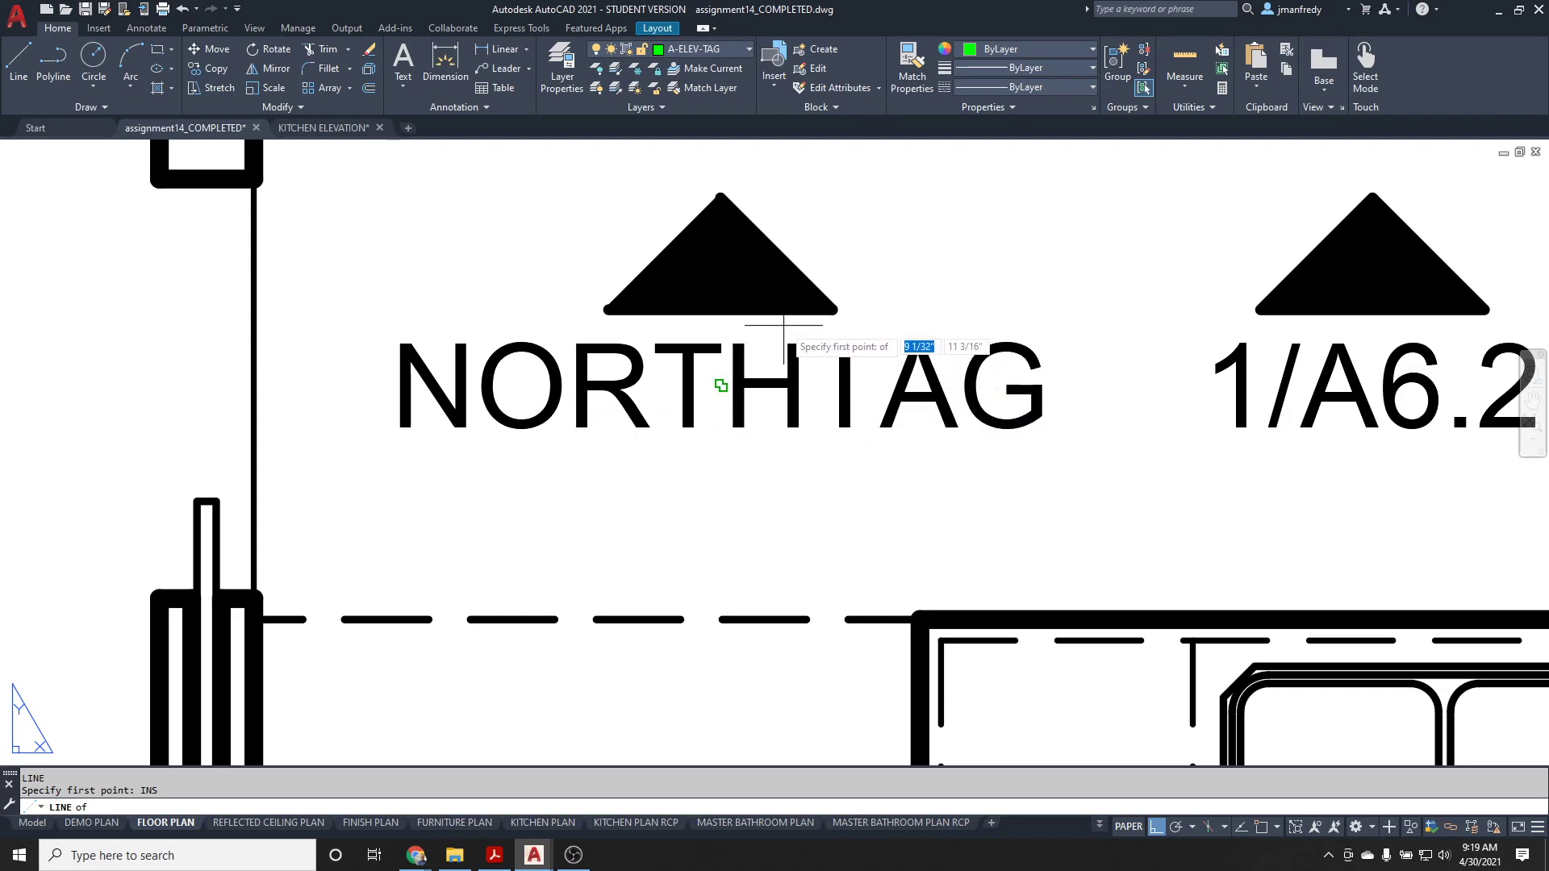
click(783, 327)
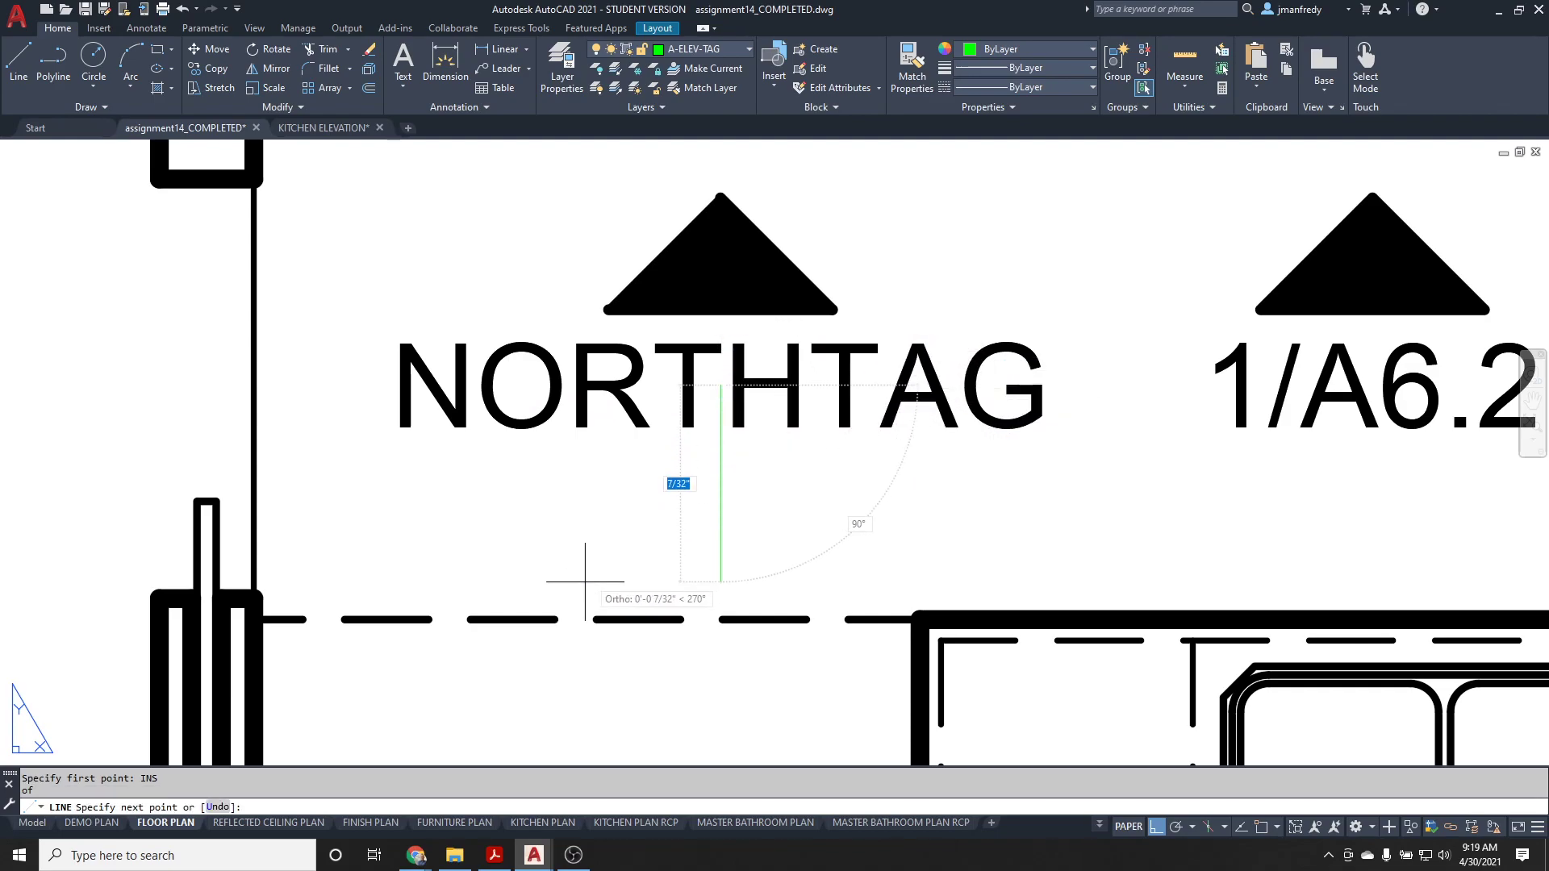
click(589, 583)
key(Return)
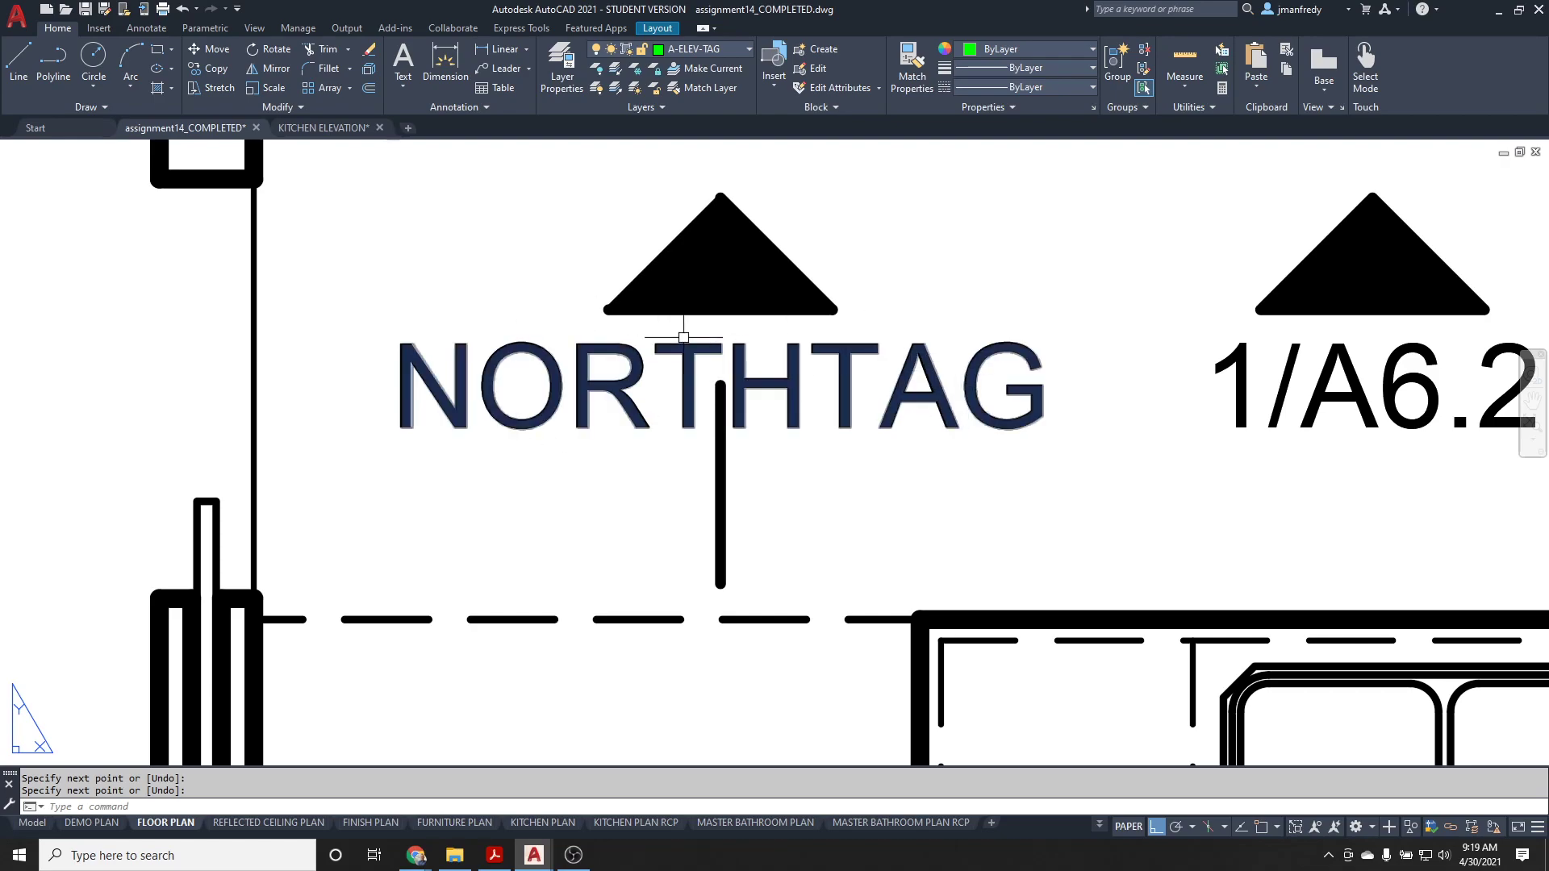
key(Escape)
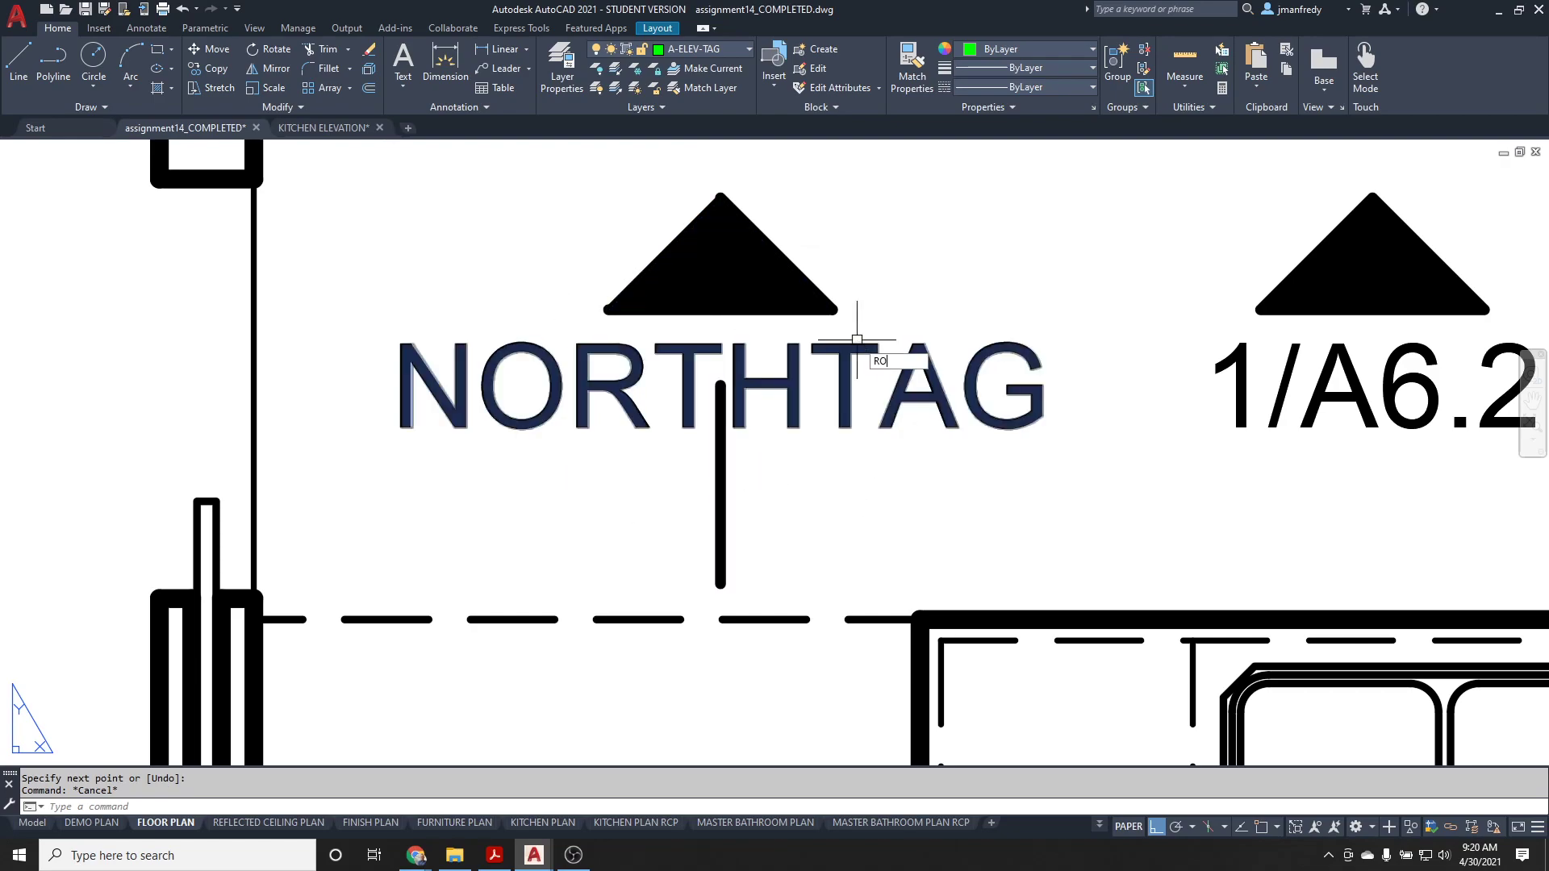
- Rotate the copied triangle 90° about the guide line's top endpoint so it points left
key(Return)
click(862, 321)
click(622, 191)
key(Return)
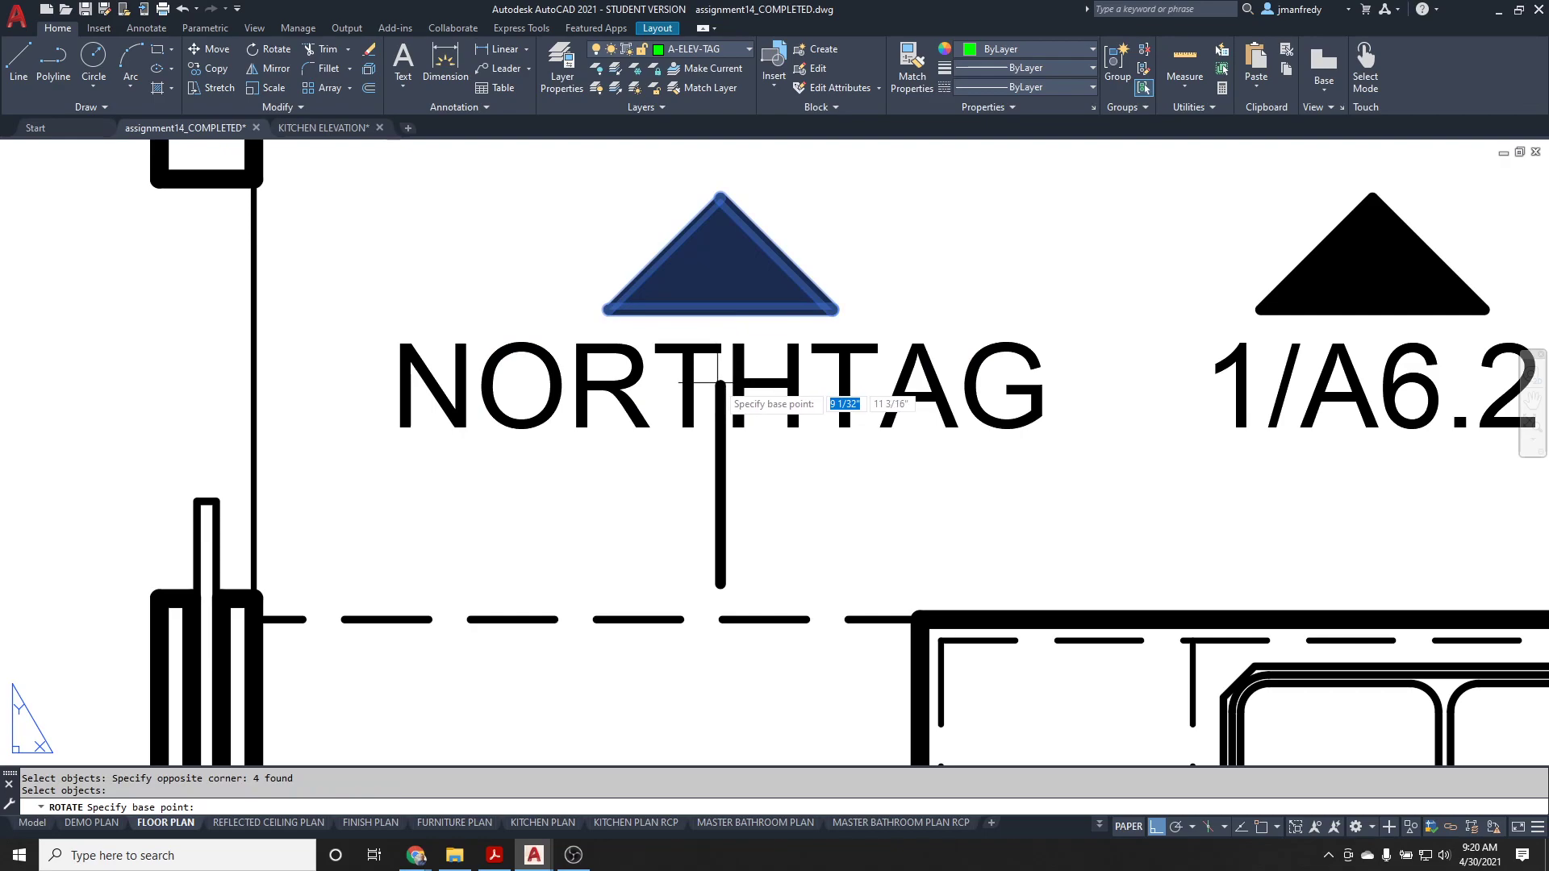
text(END)
key(Return)
click(720, 384)
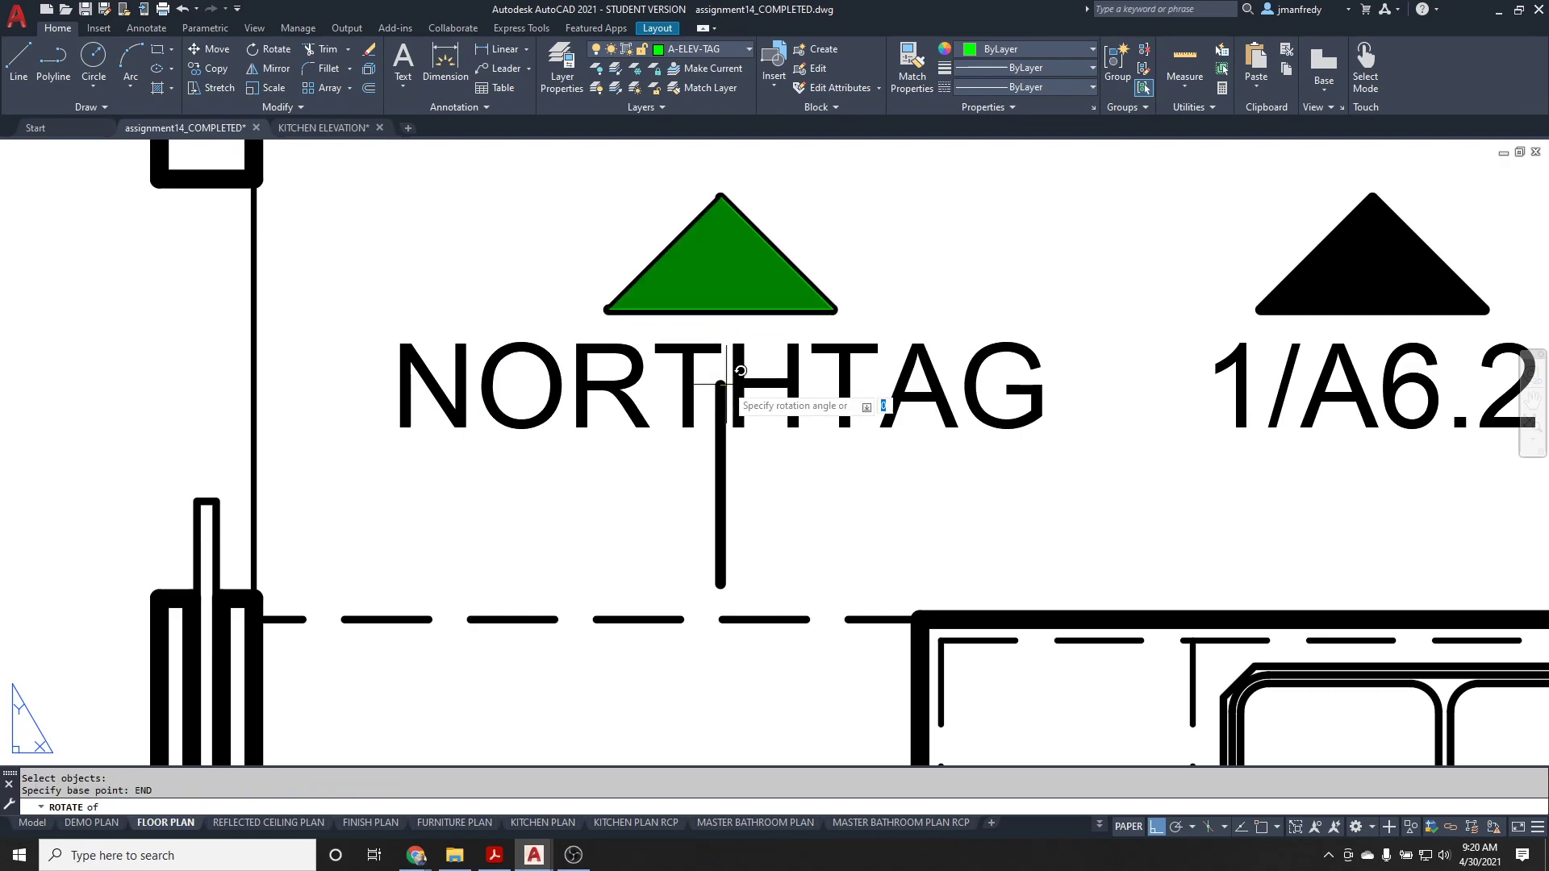
click(735, 226)
- Erase the vertical guide line and select the NORTHTAG attribute text
key(Return)
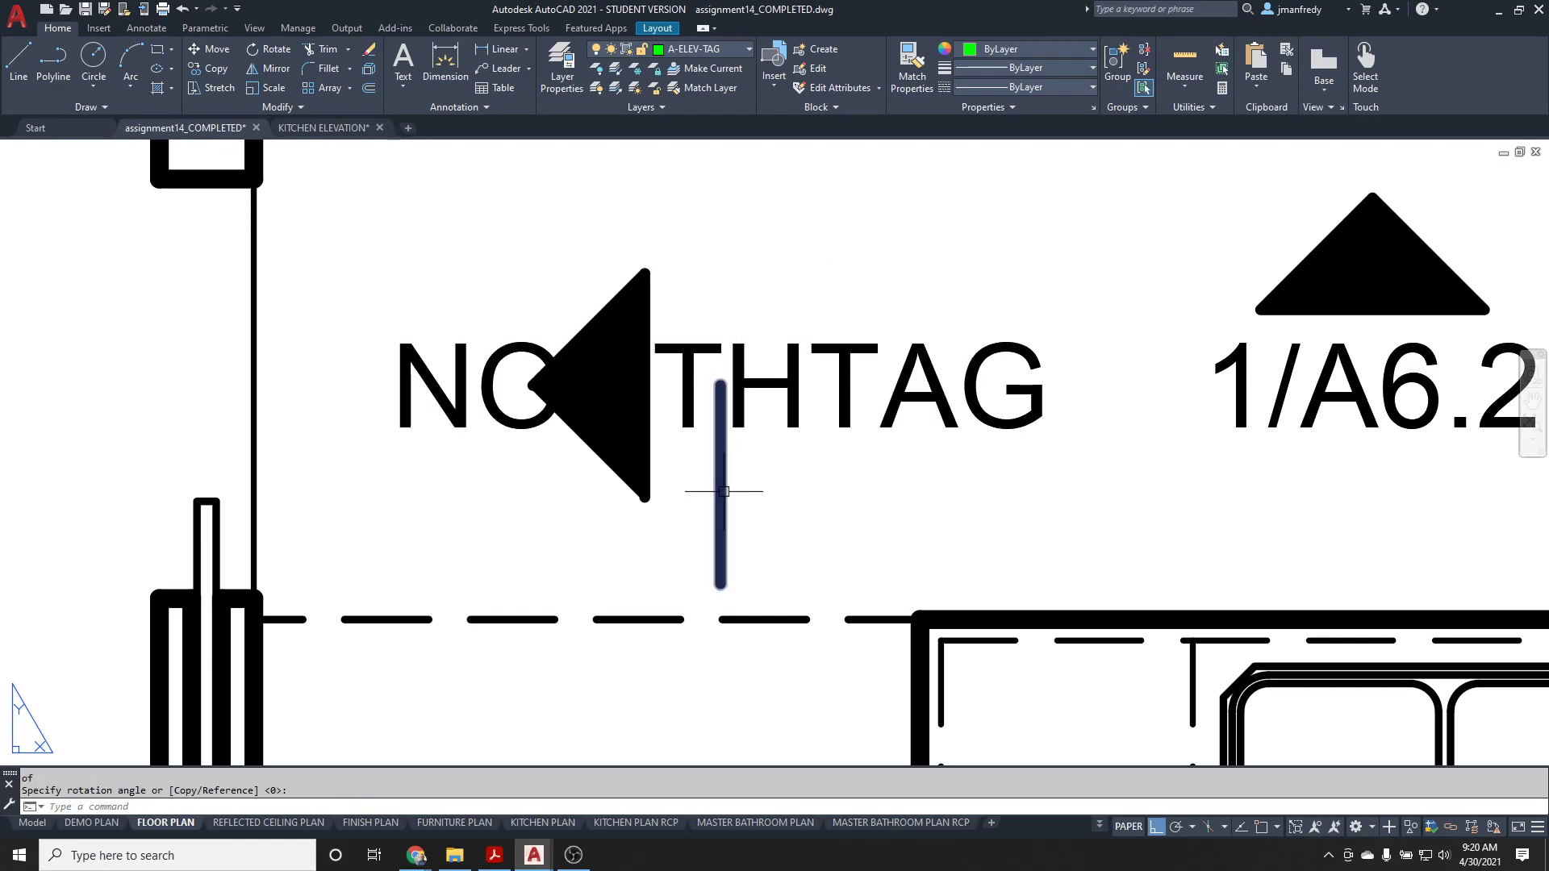
click(720, 488)
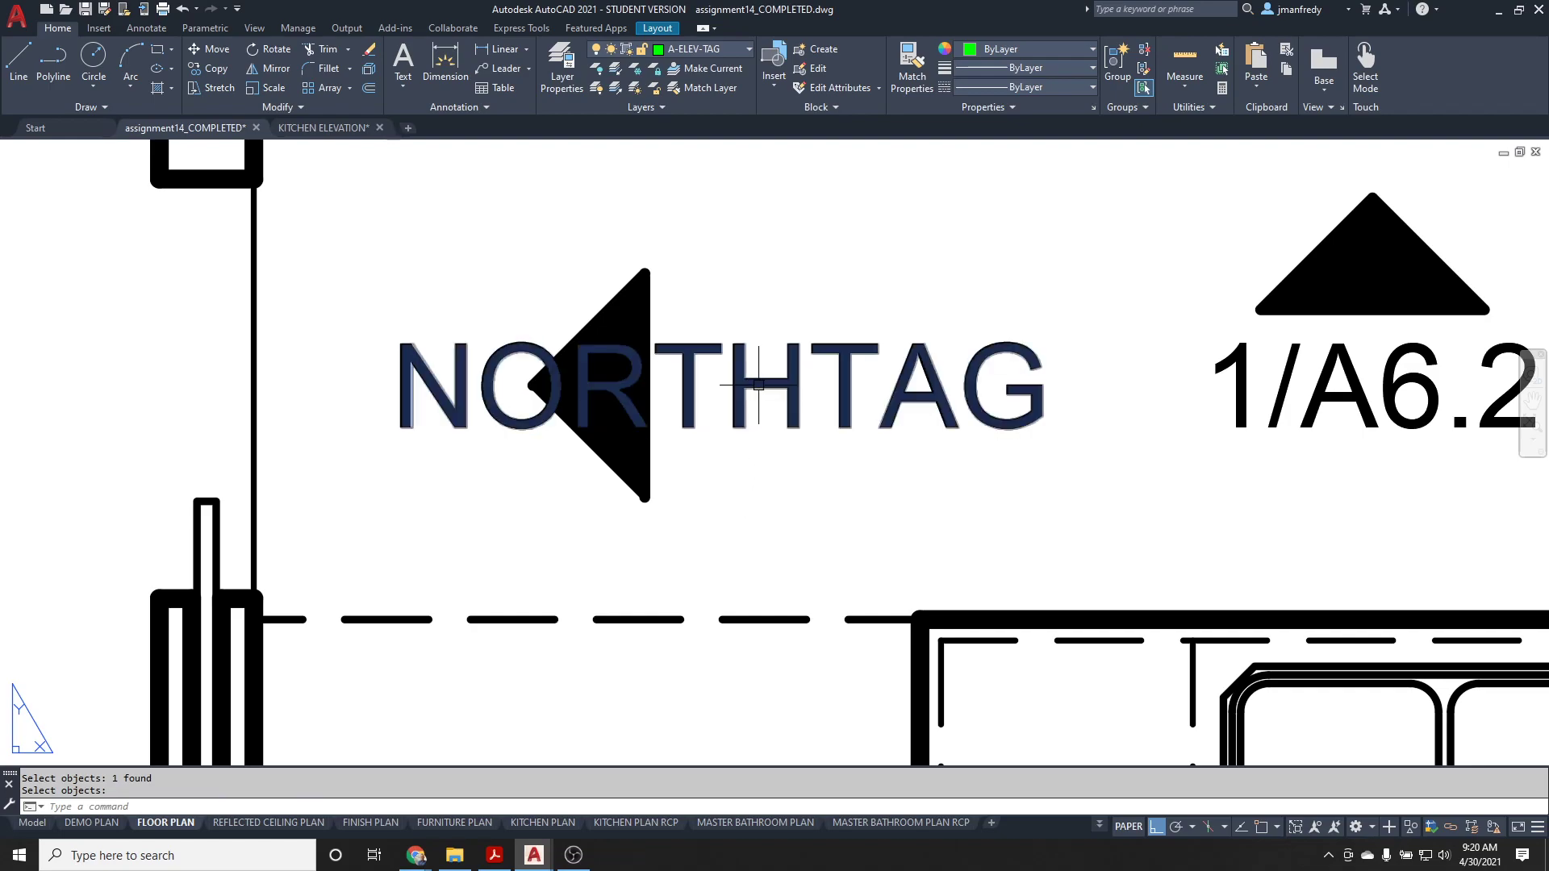
click(758, 385)
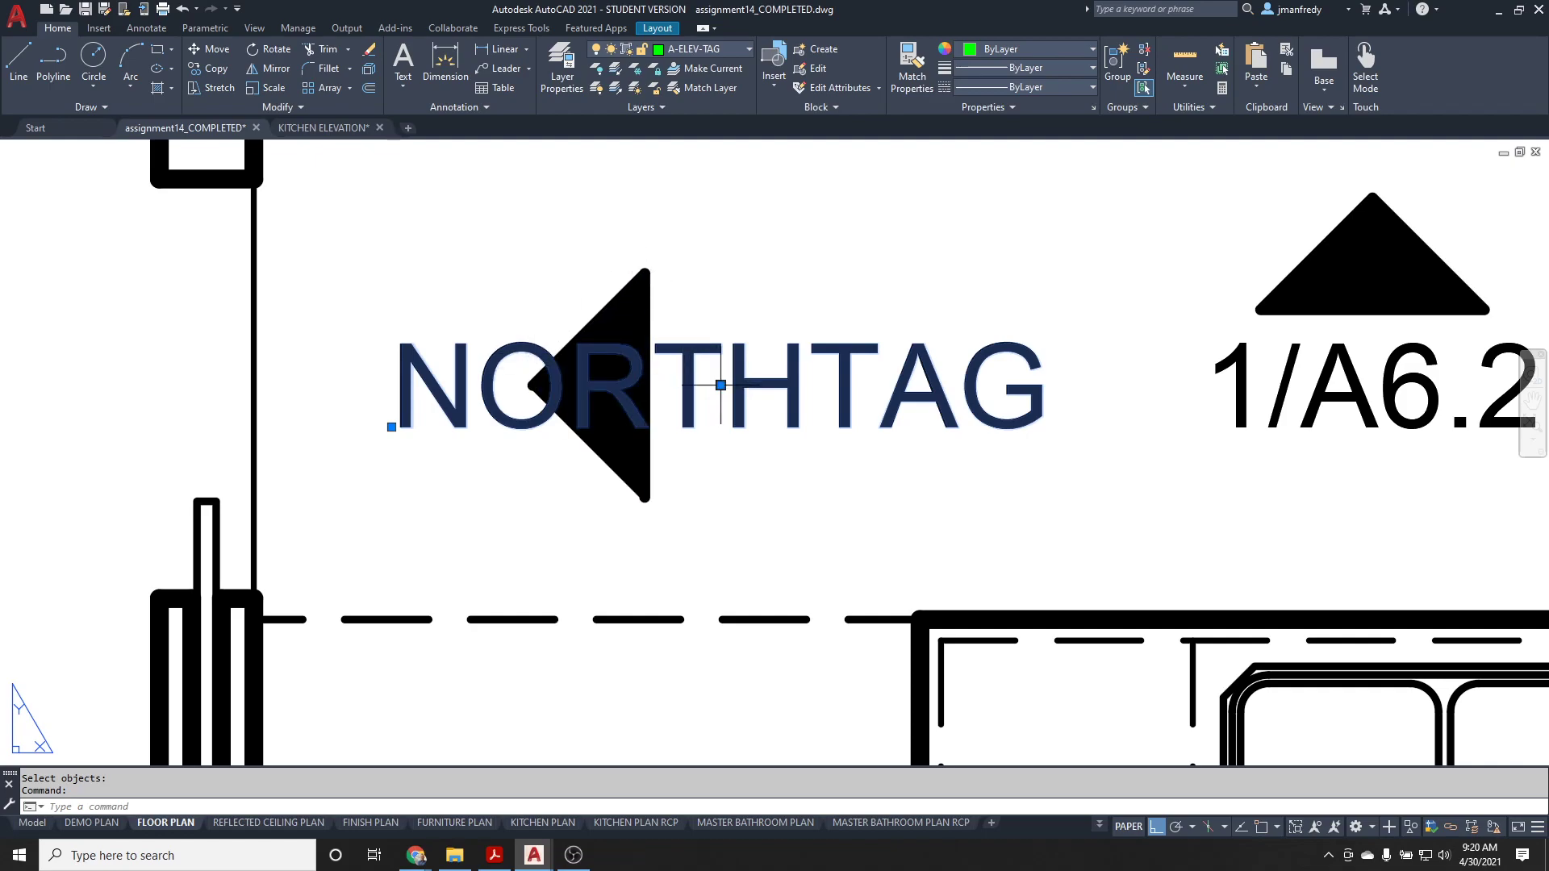
- Set the NORTHTAG text's justification to Middle left in Properties
right_click(721, 385)
click(772, 771)
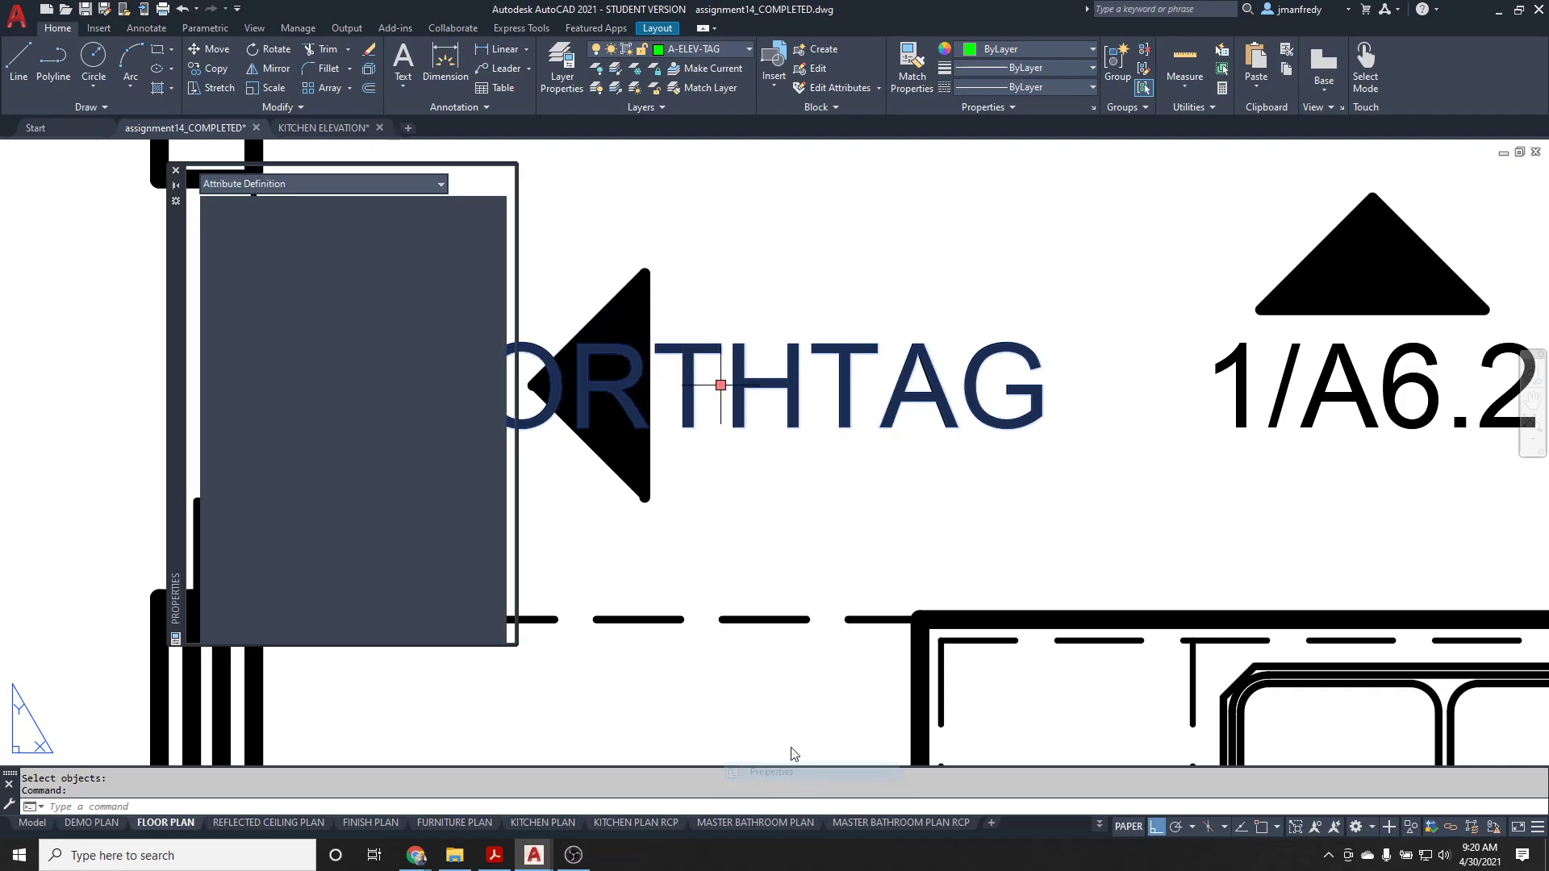
click(428, 472)
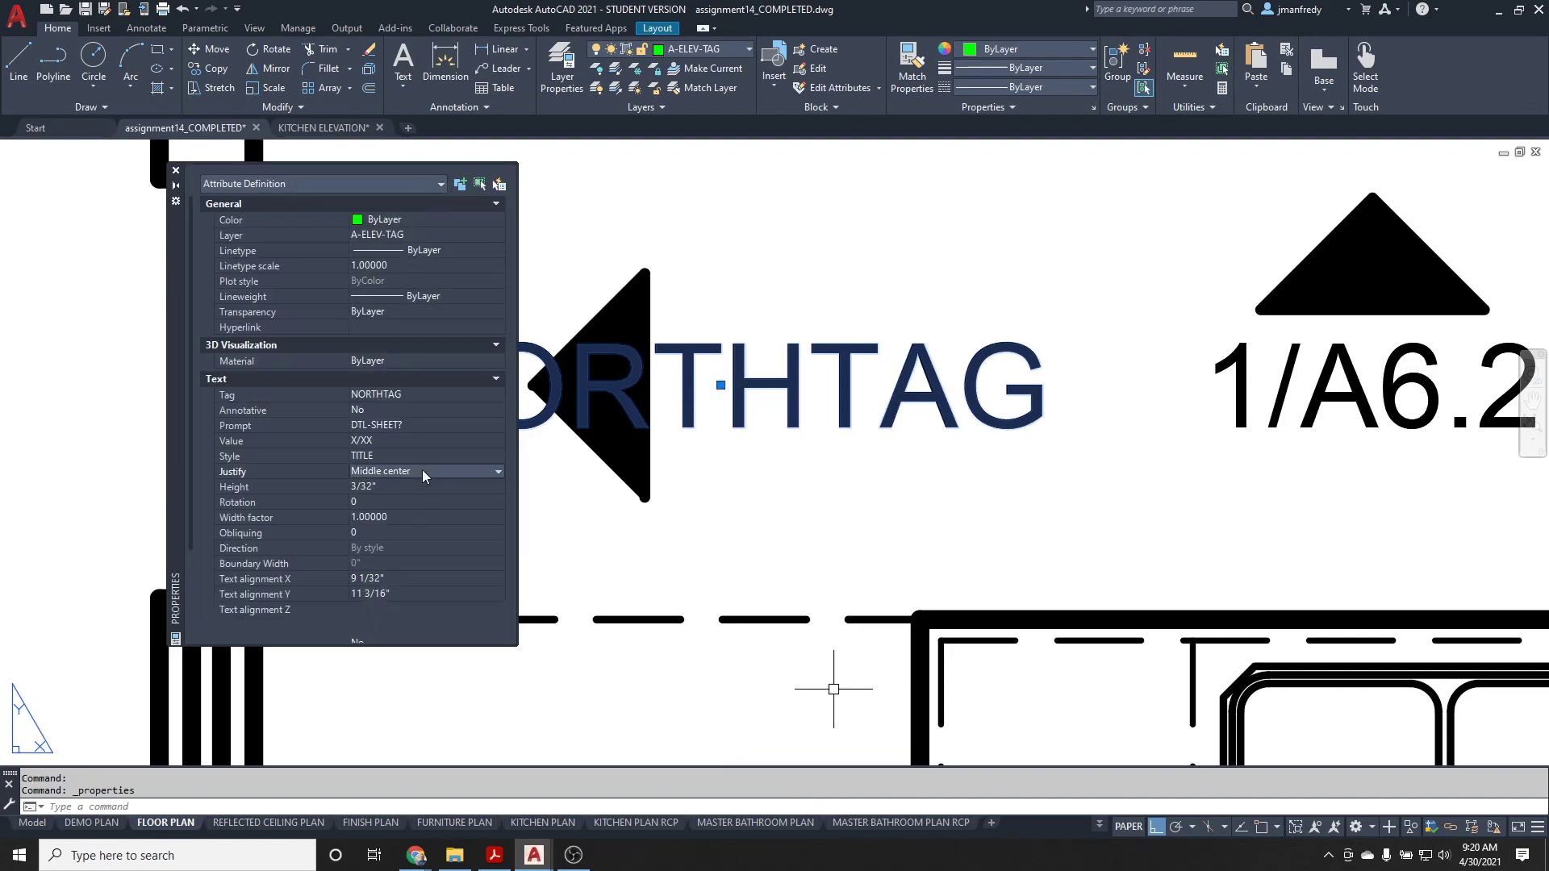
click(454, 472)
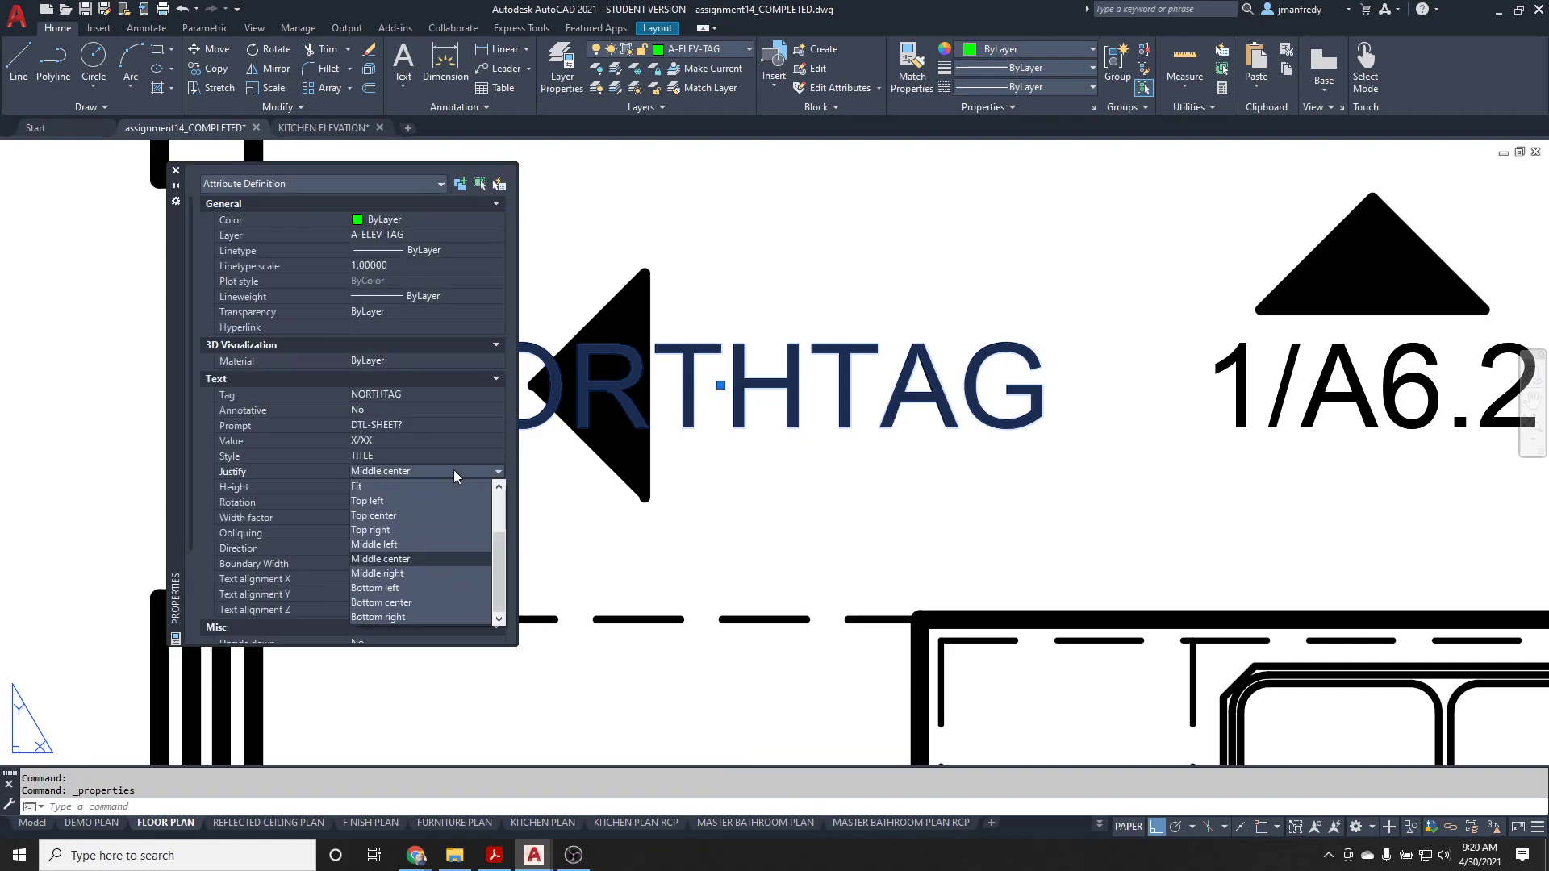
click(405, 545)
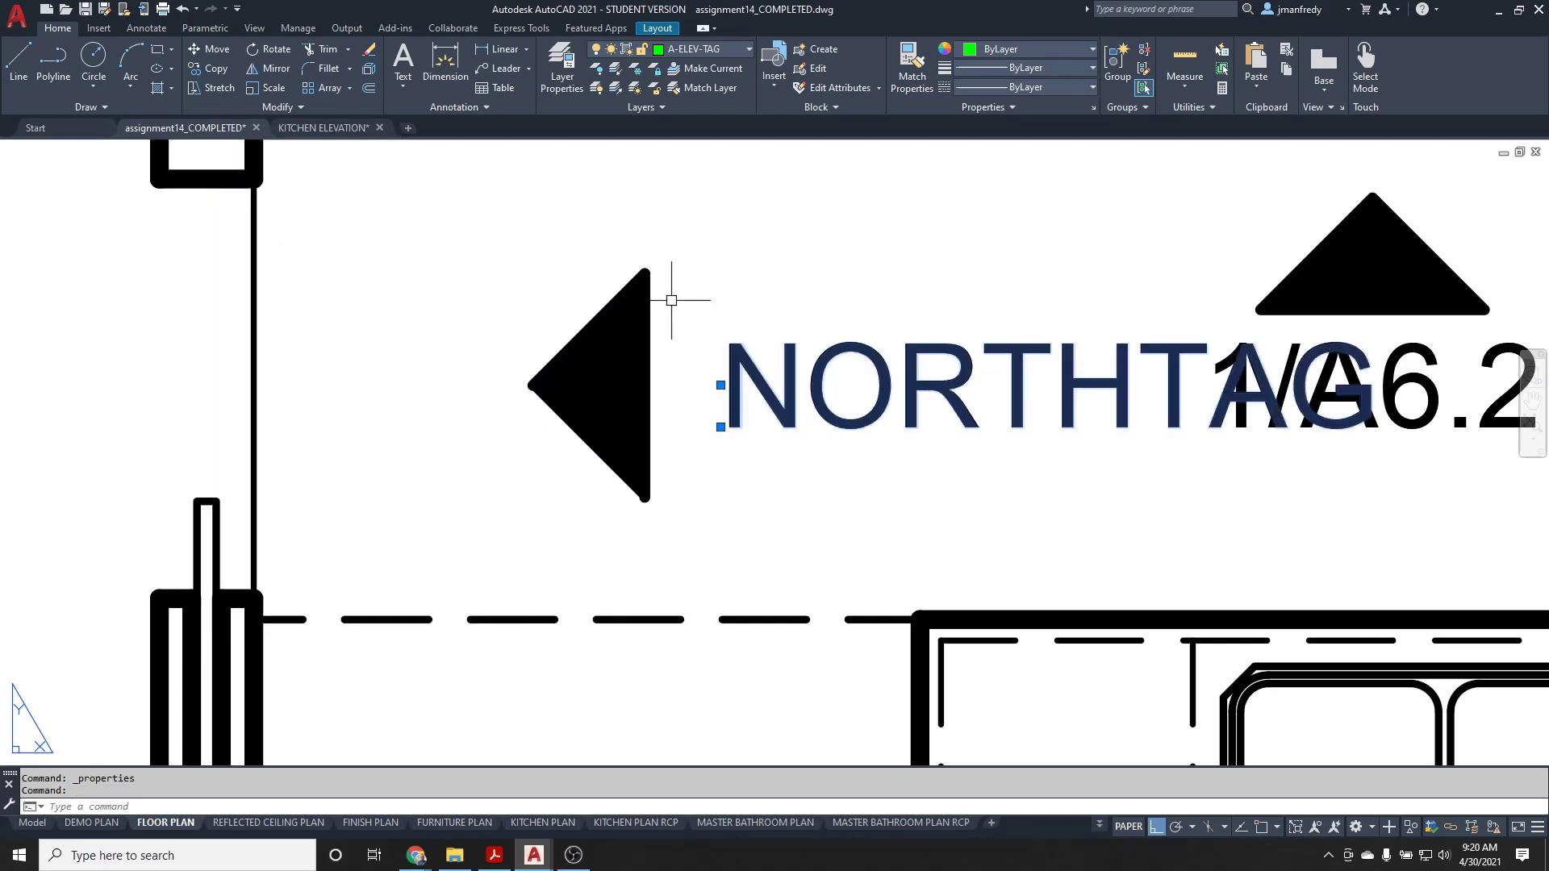
- Move the NORTHTAG text closer to the left-pointing triangle
text(m)
key(space)
click(759, 376)
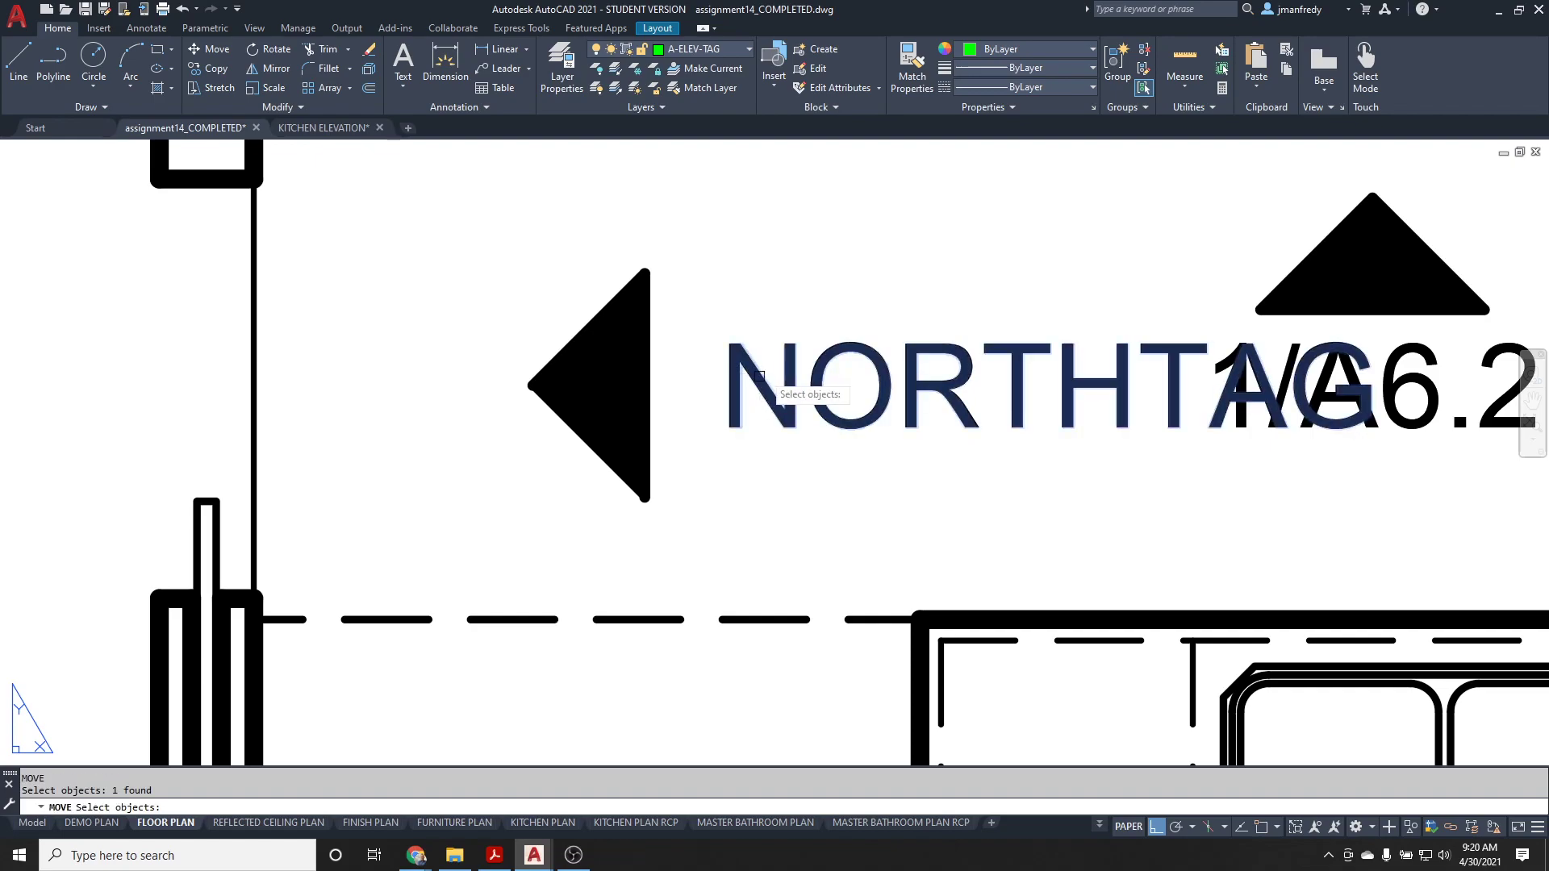
key(space)
click(759, 376)
click(697, 363)
key(Escape)
key(Escape)
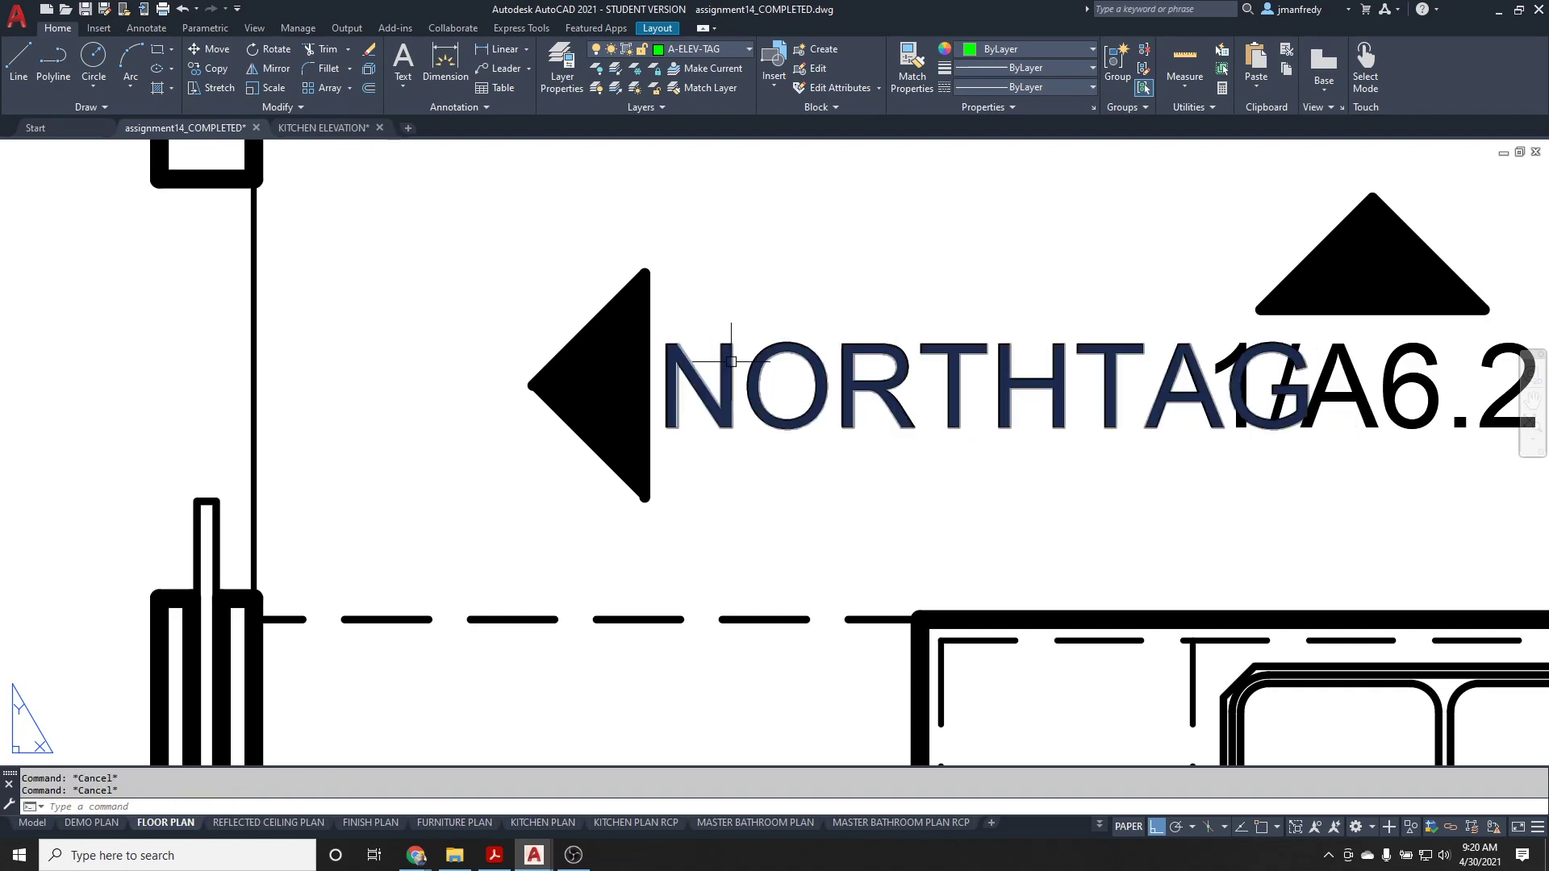
- Rename the attribute definition's tag from NORTHTAG to WESTTAG
double_click(731, 362)
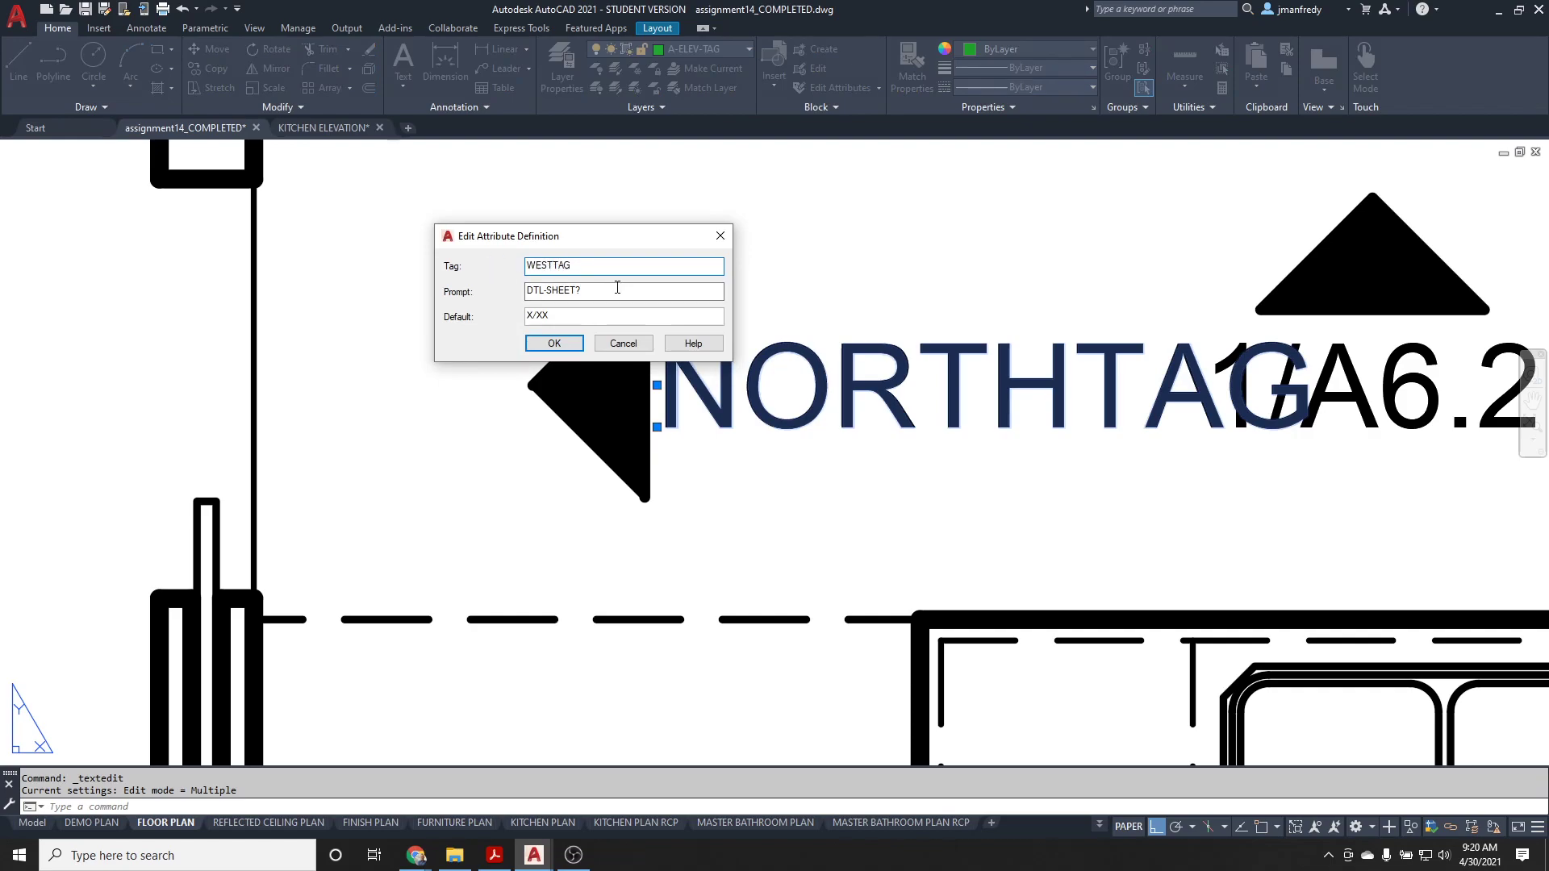
click(554, 343)
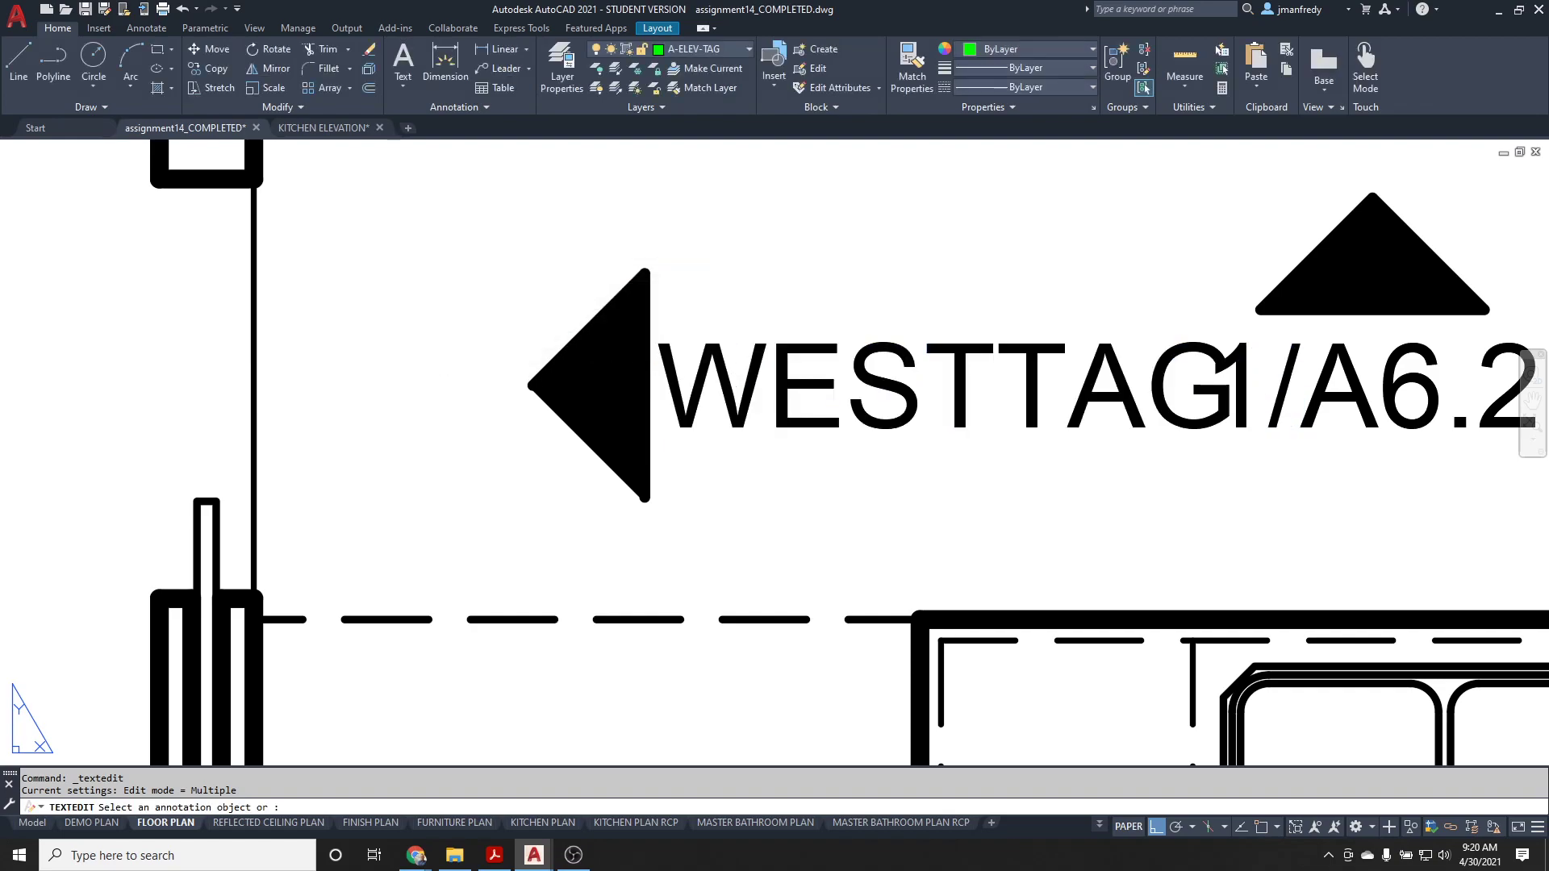
key(Escape)
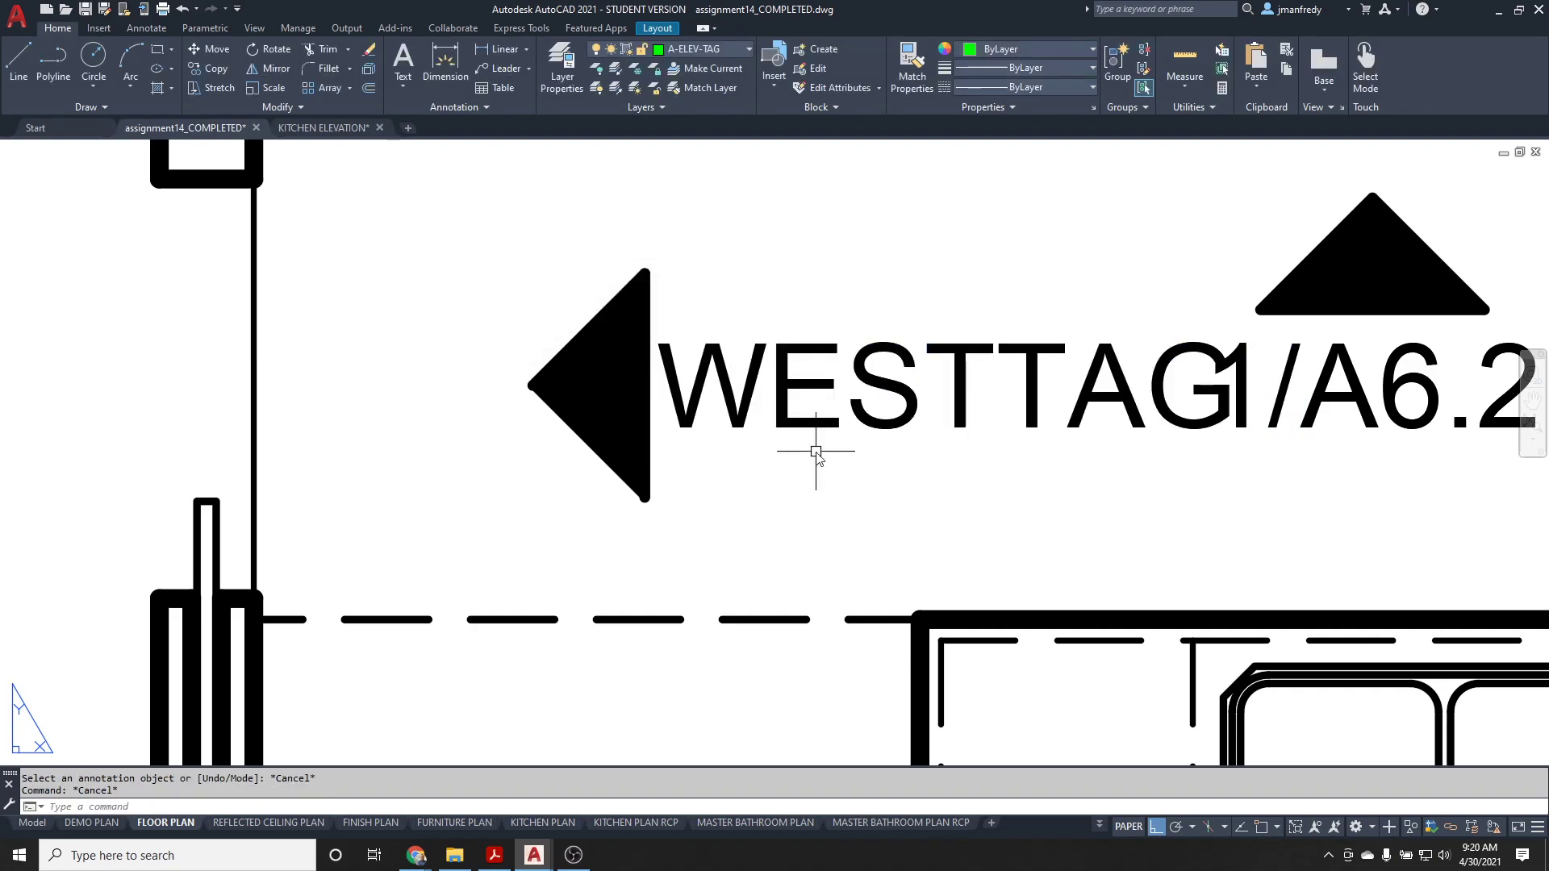
- Start a block named WEST_ELEV_TAG and select the west arrow with its label
text(block)
key(Return)
text(W)
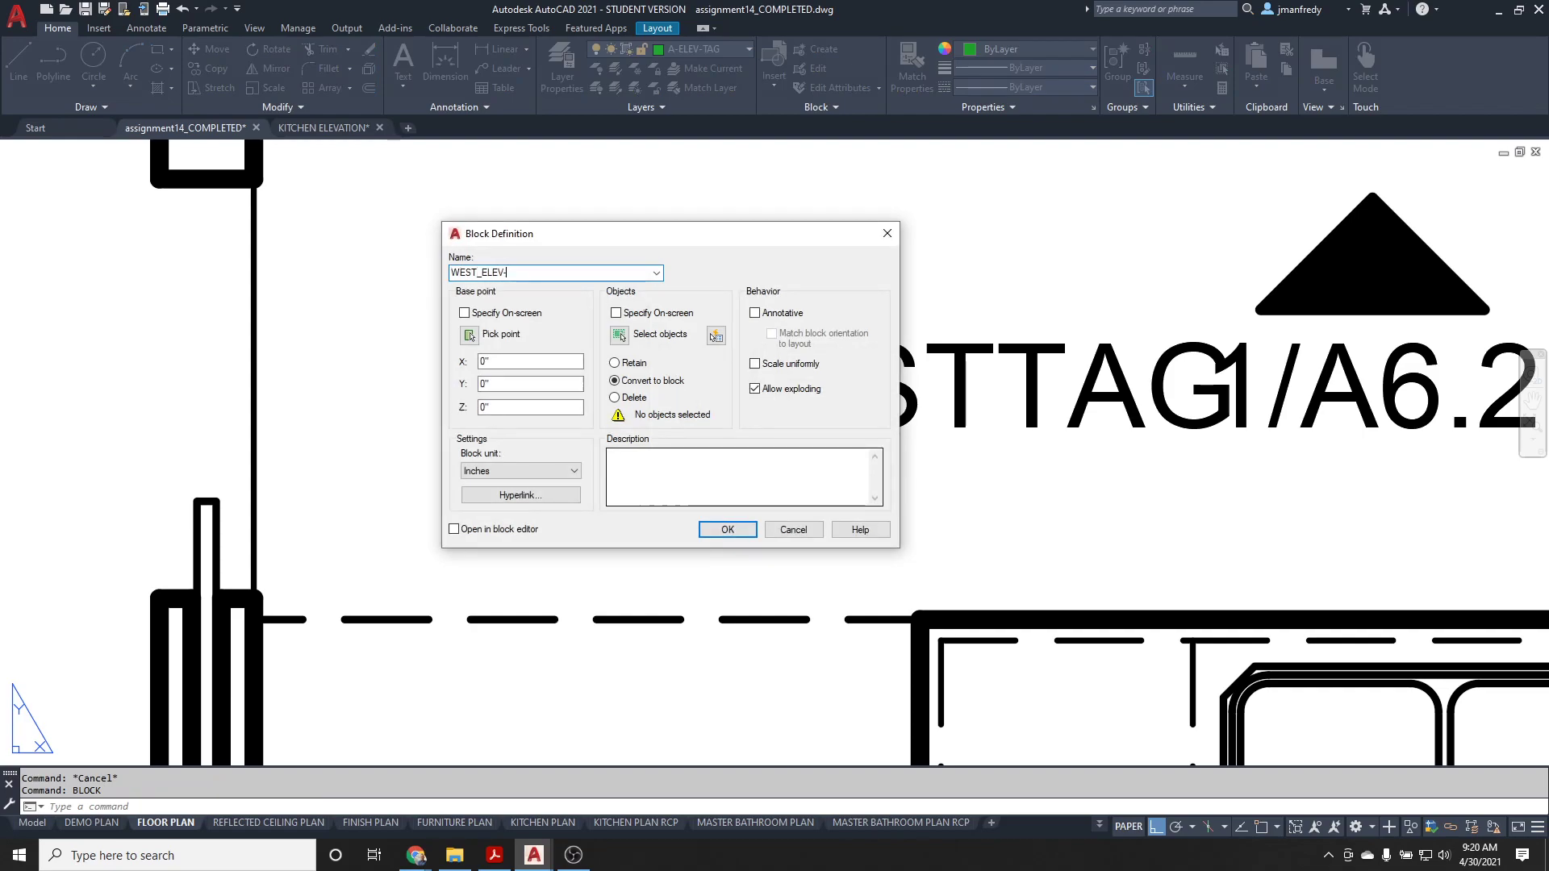
text(EST_ELEV-)
key(BackSpace)
text(_TAG)
click(619, 334)
click(763, 464)
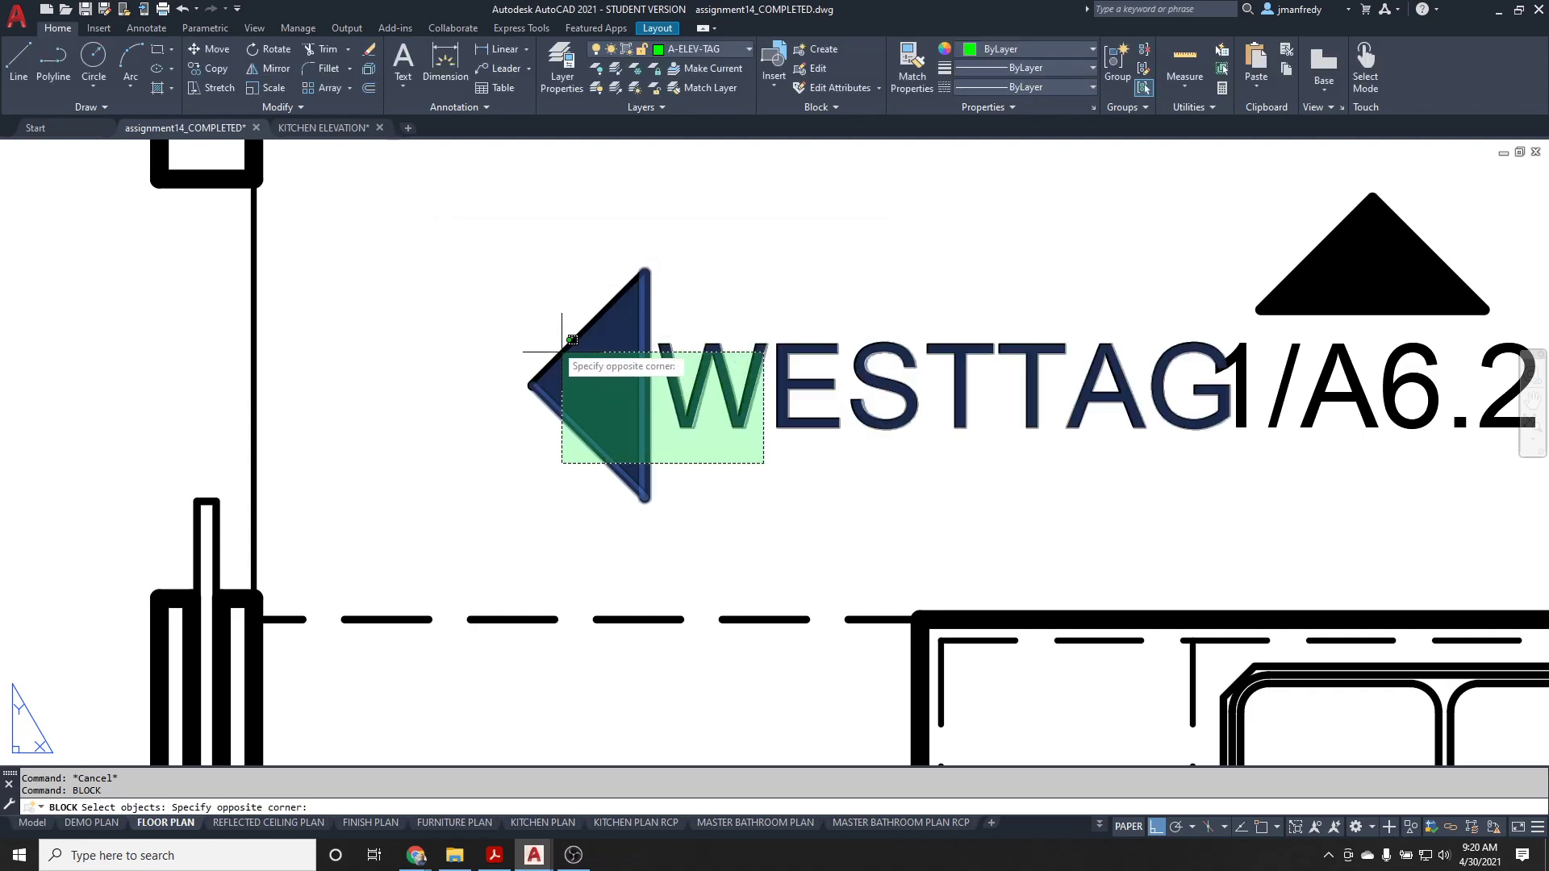
click(572, 340)
key(Return)
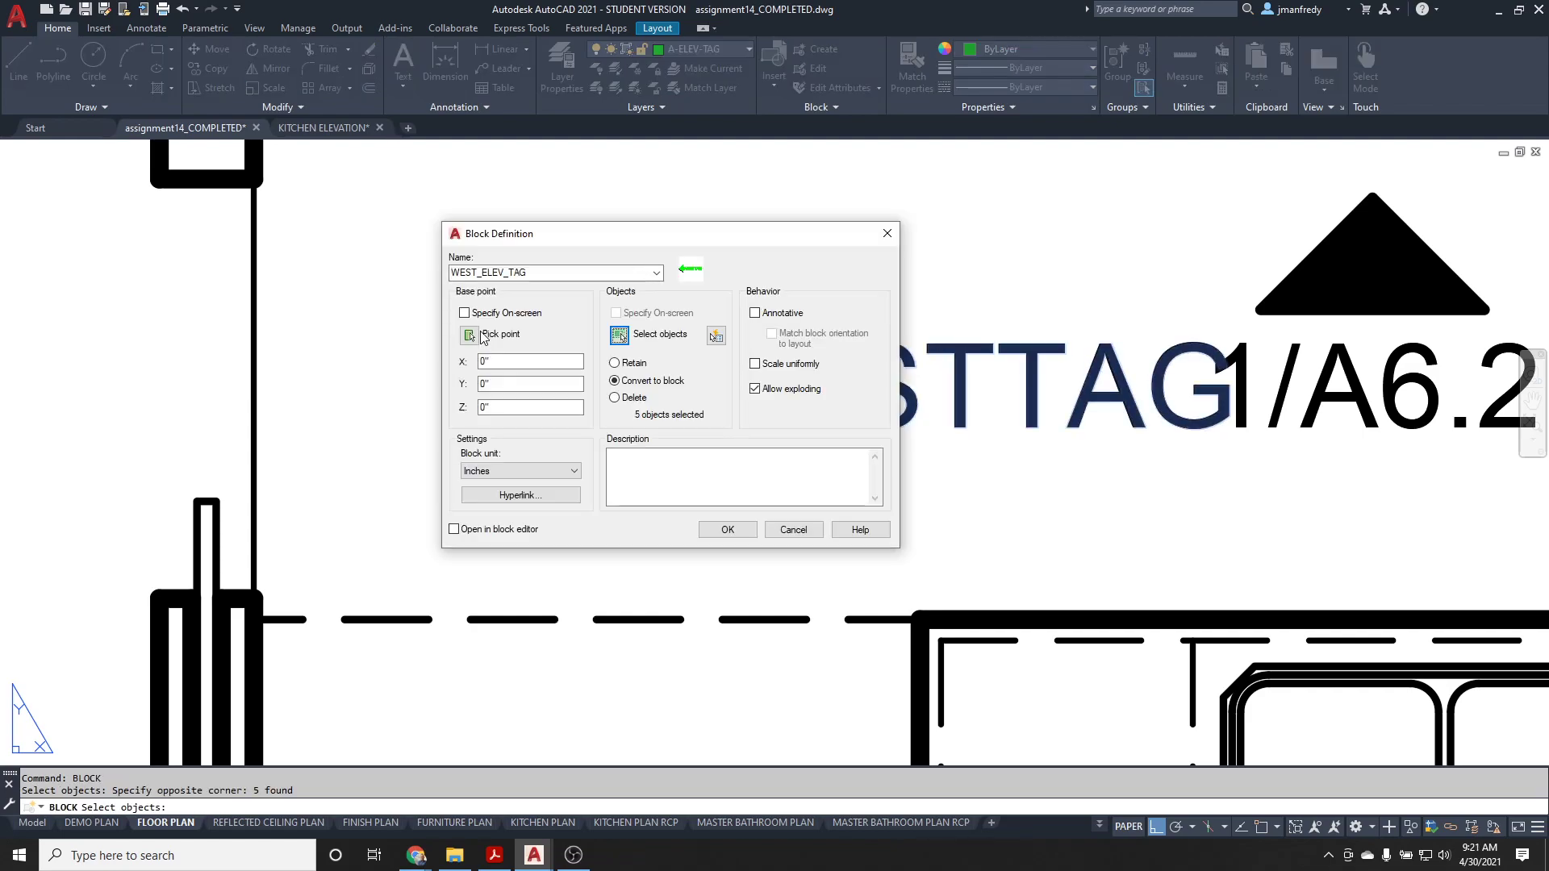
- Set the block's base point at a midpoint, create it, and accept the X/XX value
click(470, 336)
text(MID)
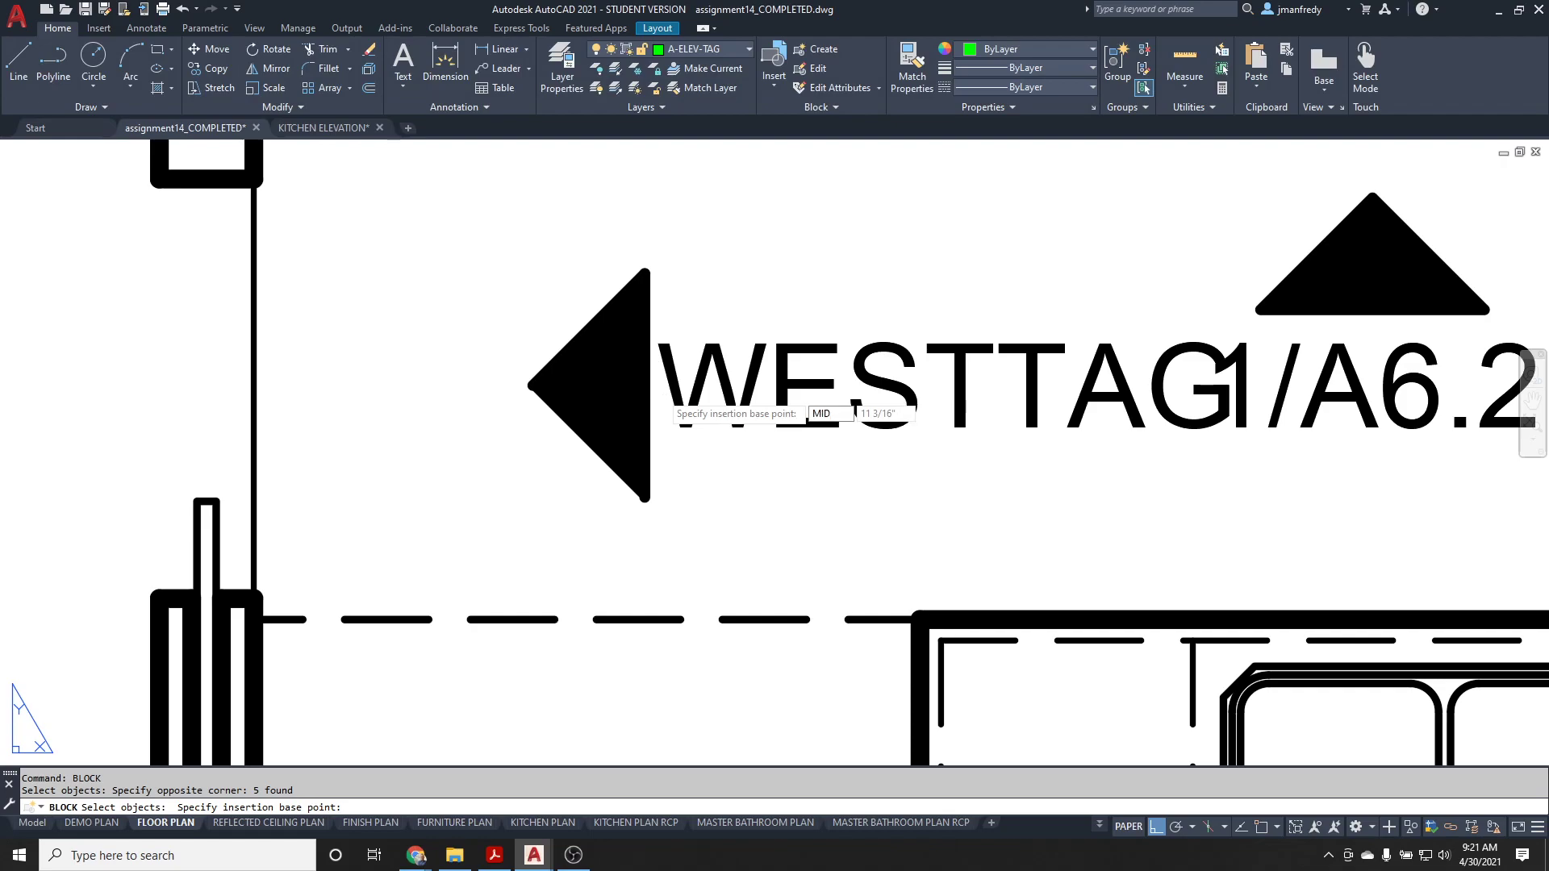
key(Return)
click(666, 404)
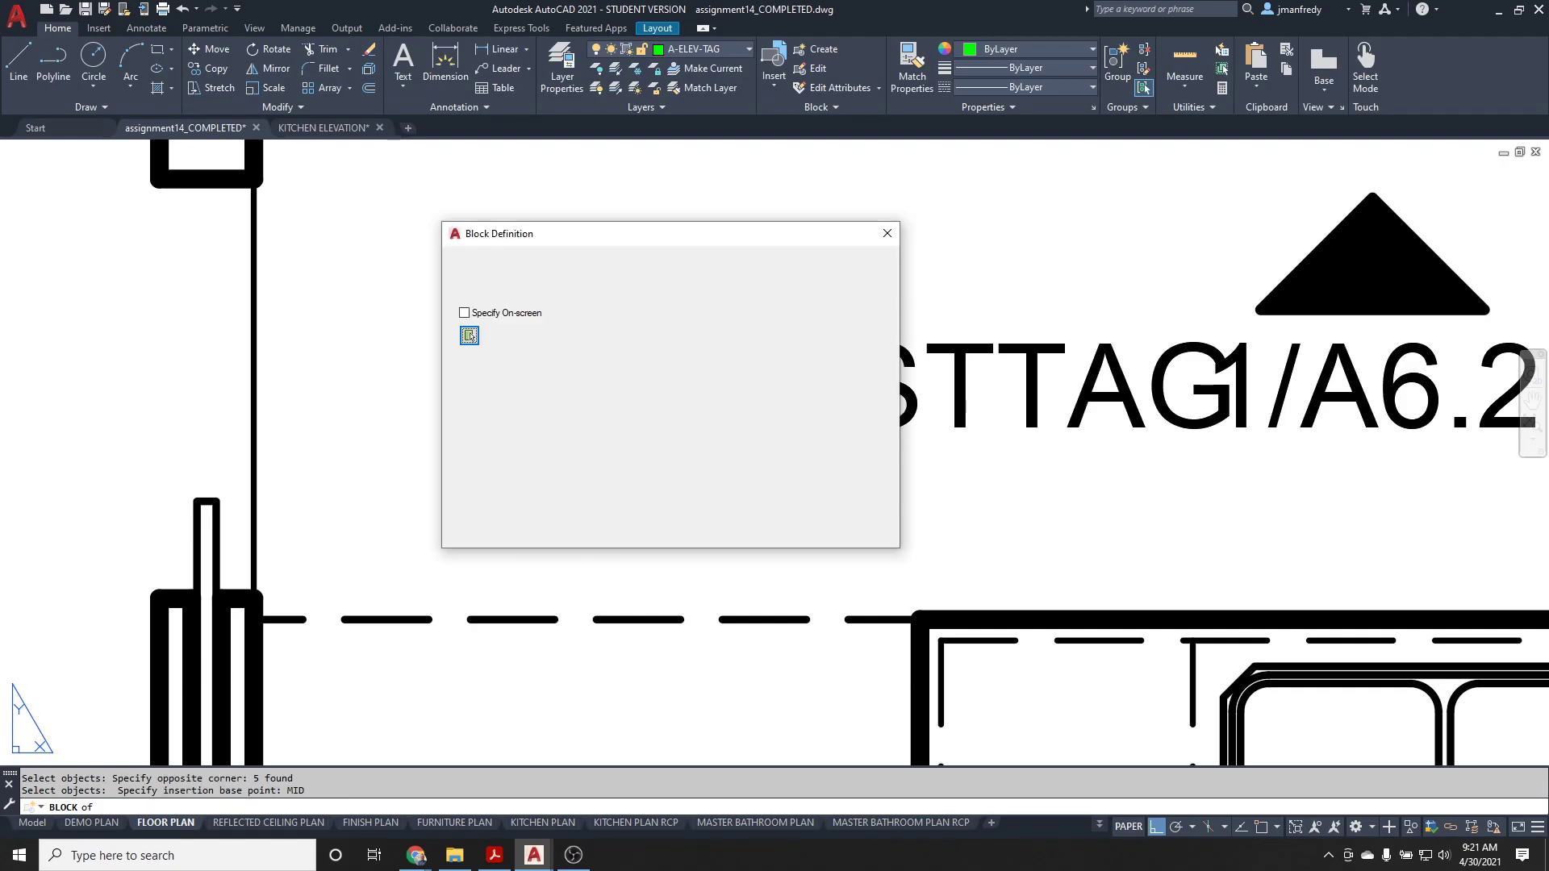
click(724, 530)
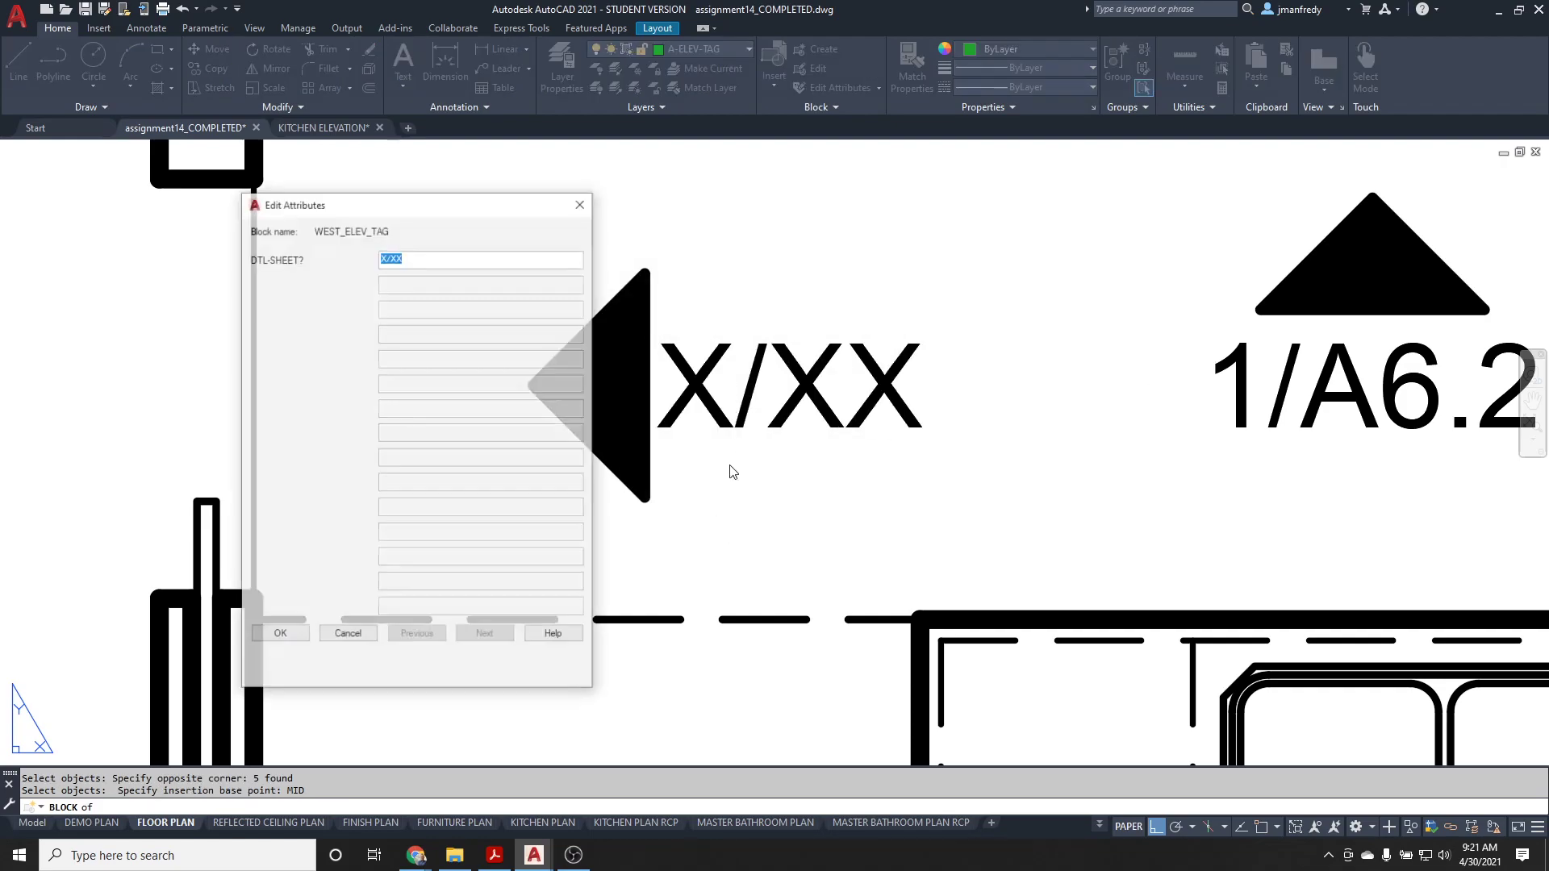
click(280, 635)
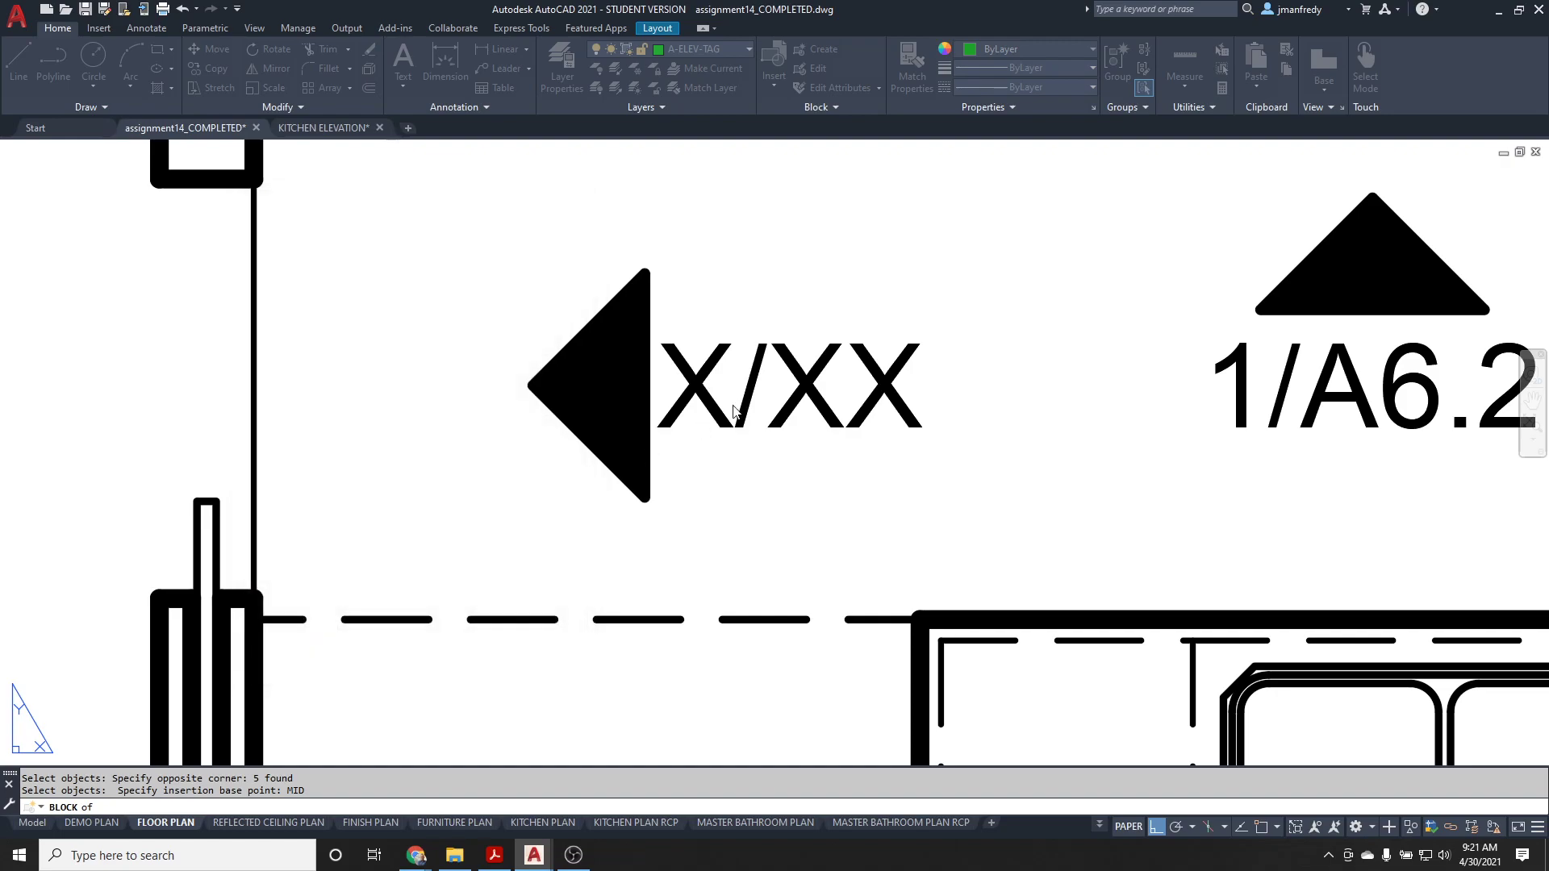
- Switch to the KITCHEN ELEVATIONS layout sheet
scroll(705, 436, down, 2)
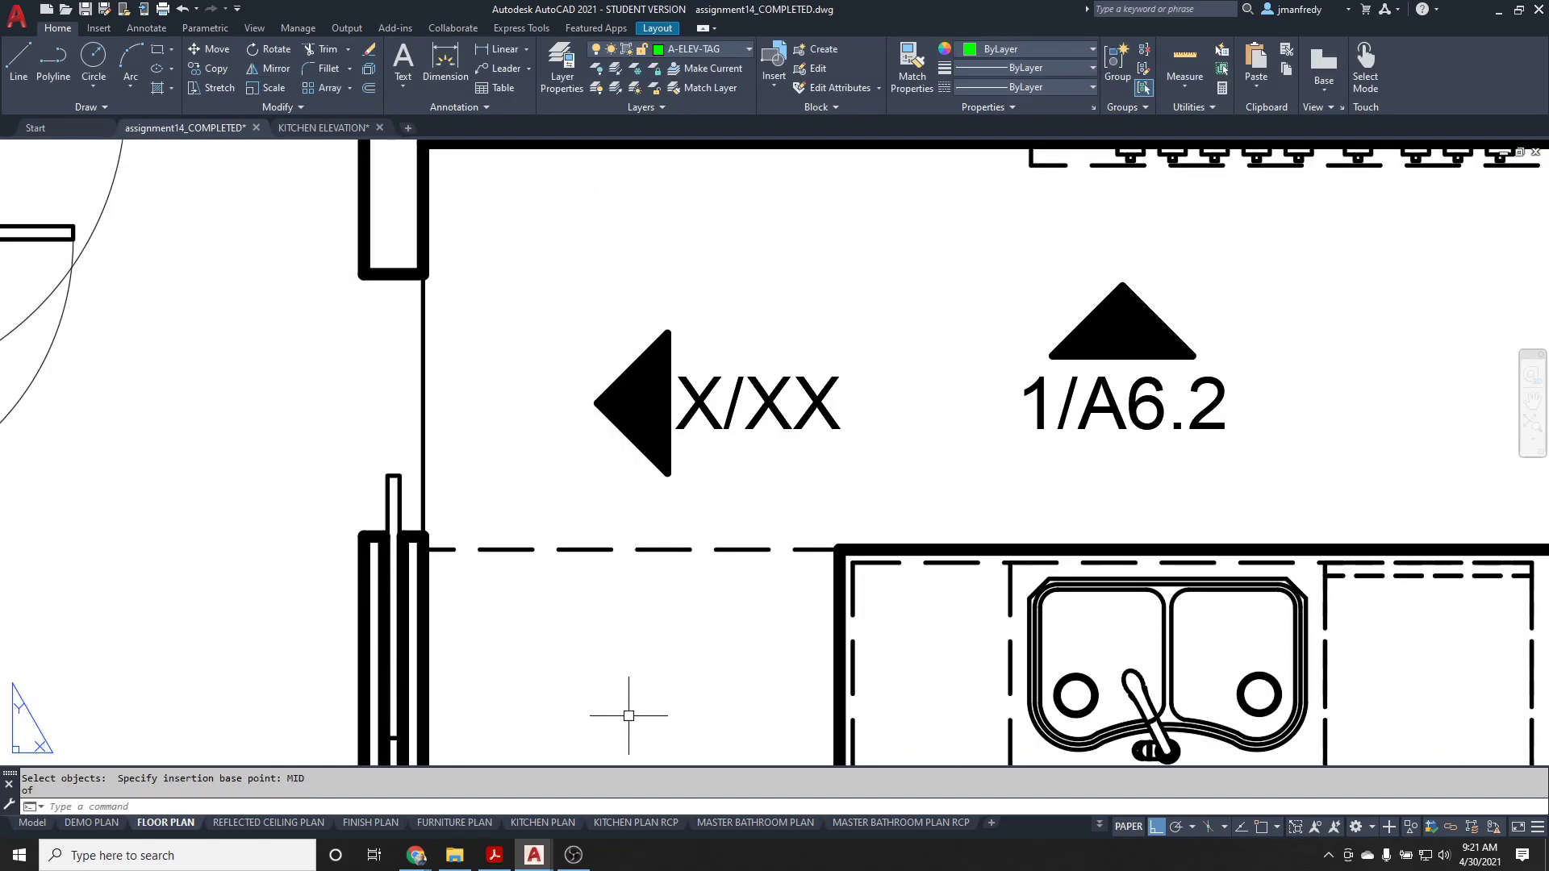
click(1097, 823)
click(1124, 799)
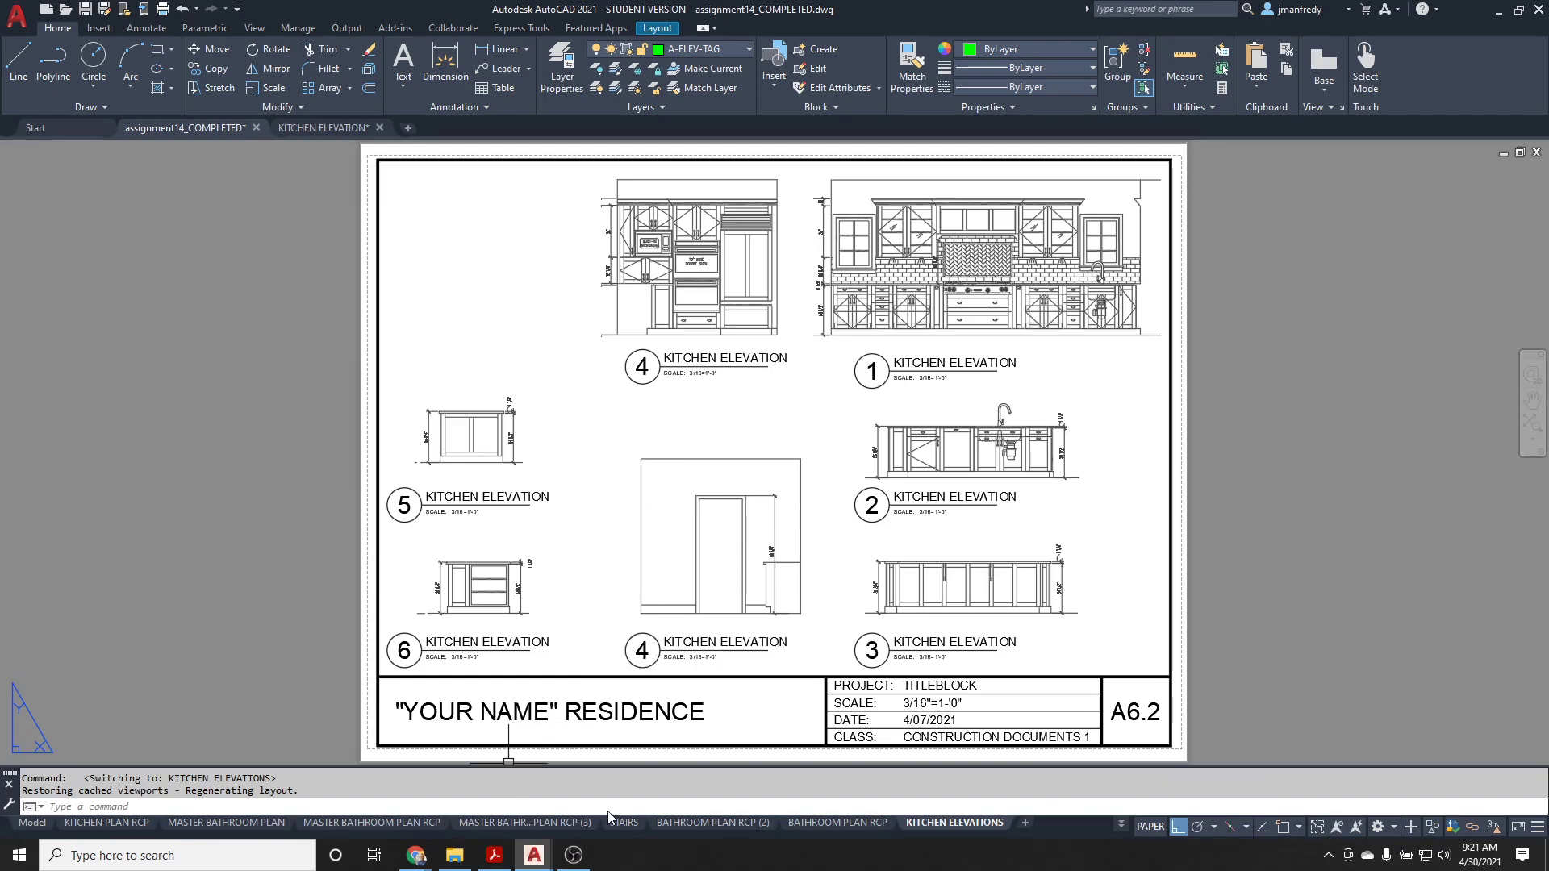
- Return to the FLOOR PLAN layout sheet
click(1122, 825)
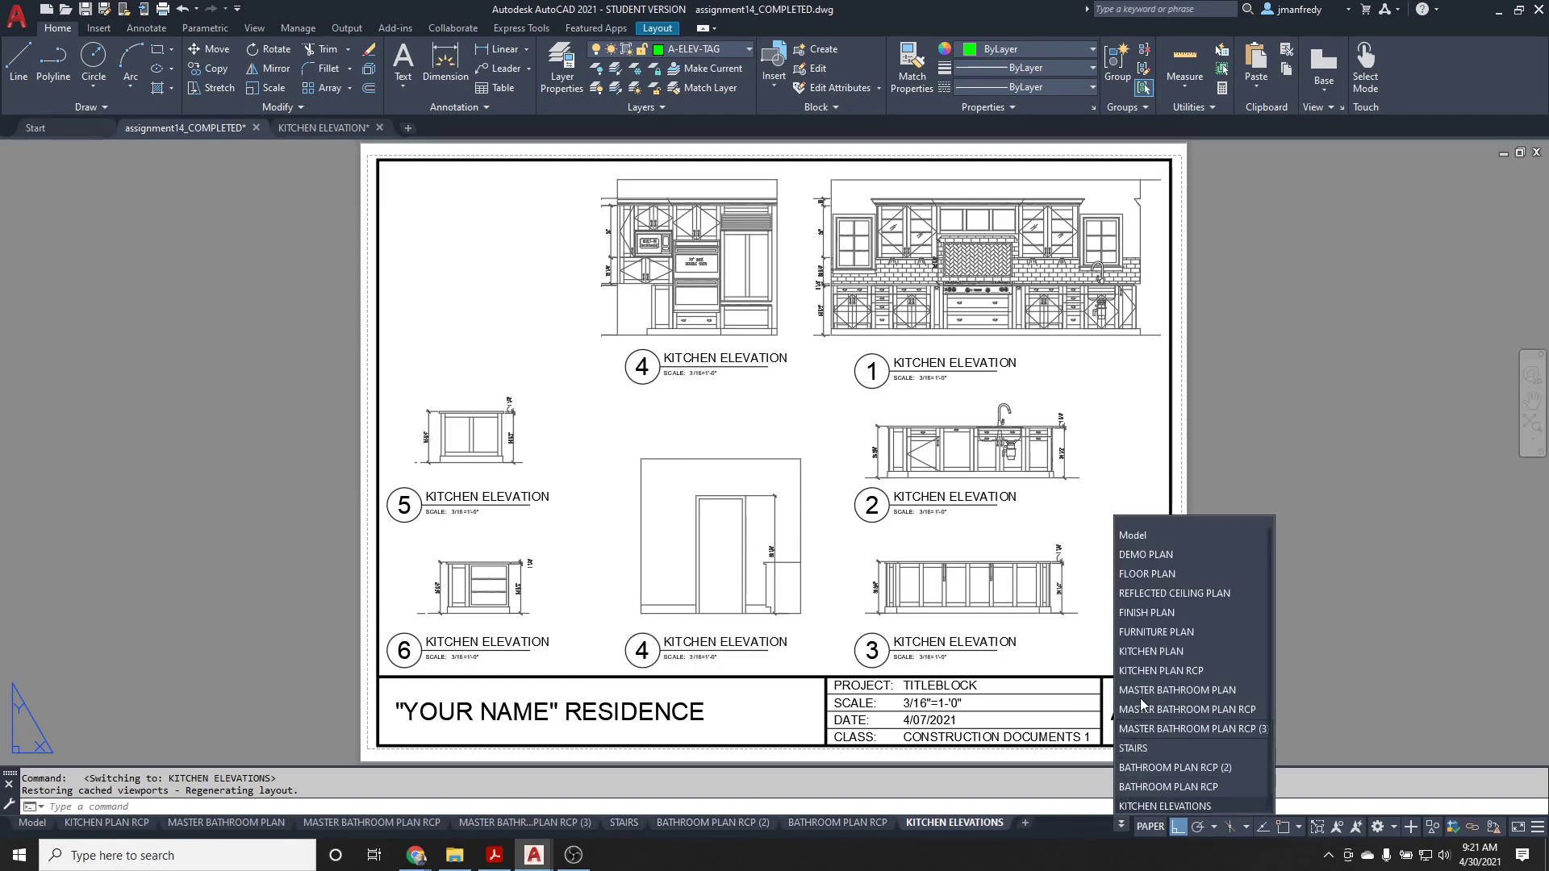
click(1147, 573)
scroll(616, 484, up, 2)
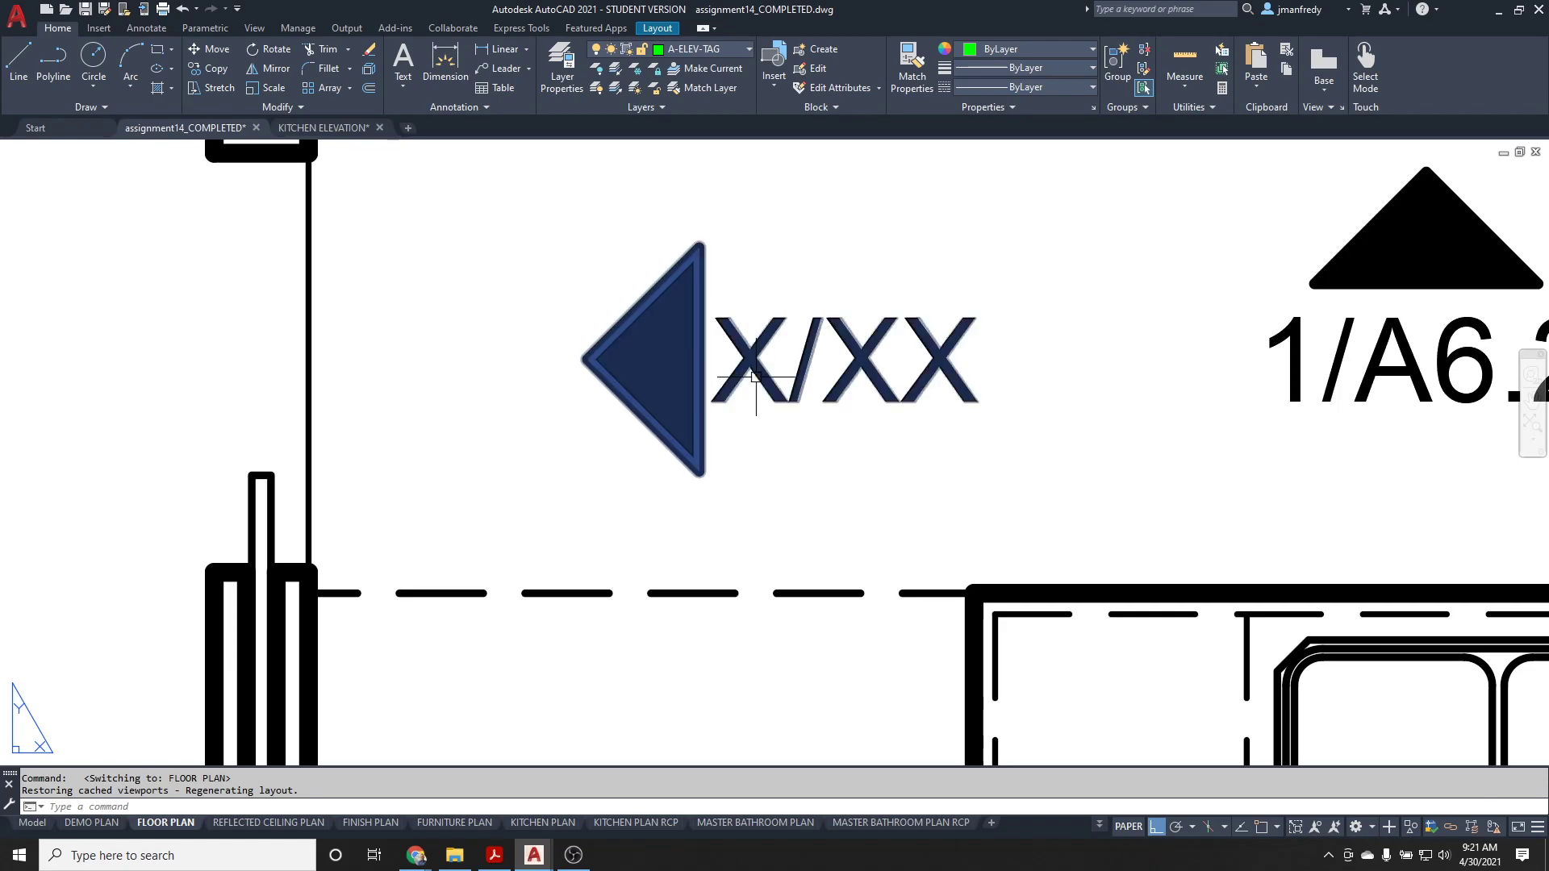
- Change the west tag's attribute value to 4/A6.2
double_click(595, 425)
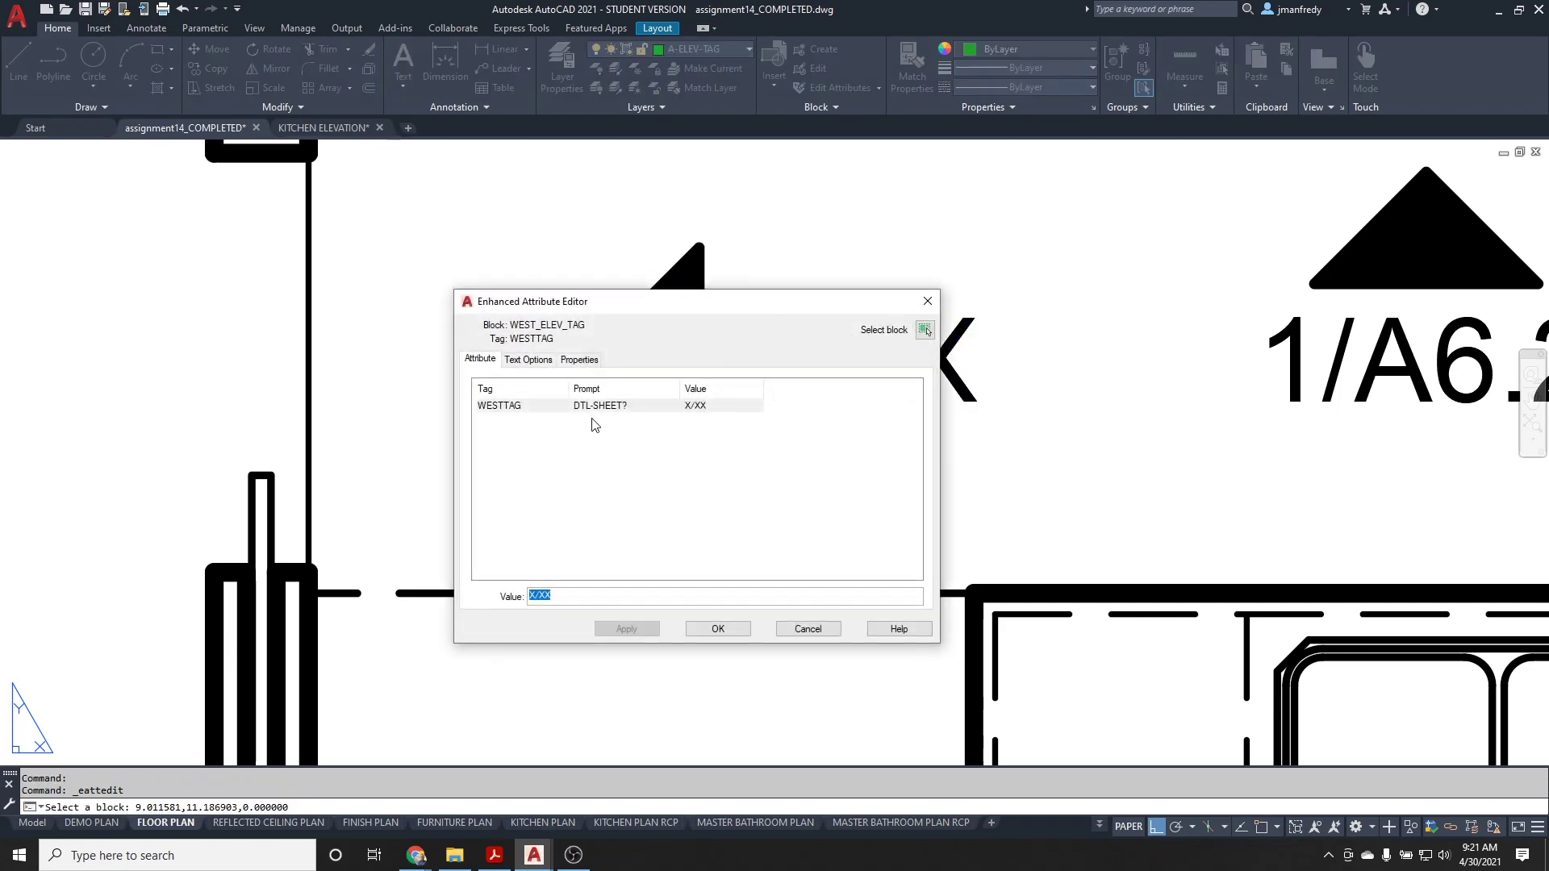
text(4/A6.2)
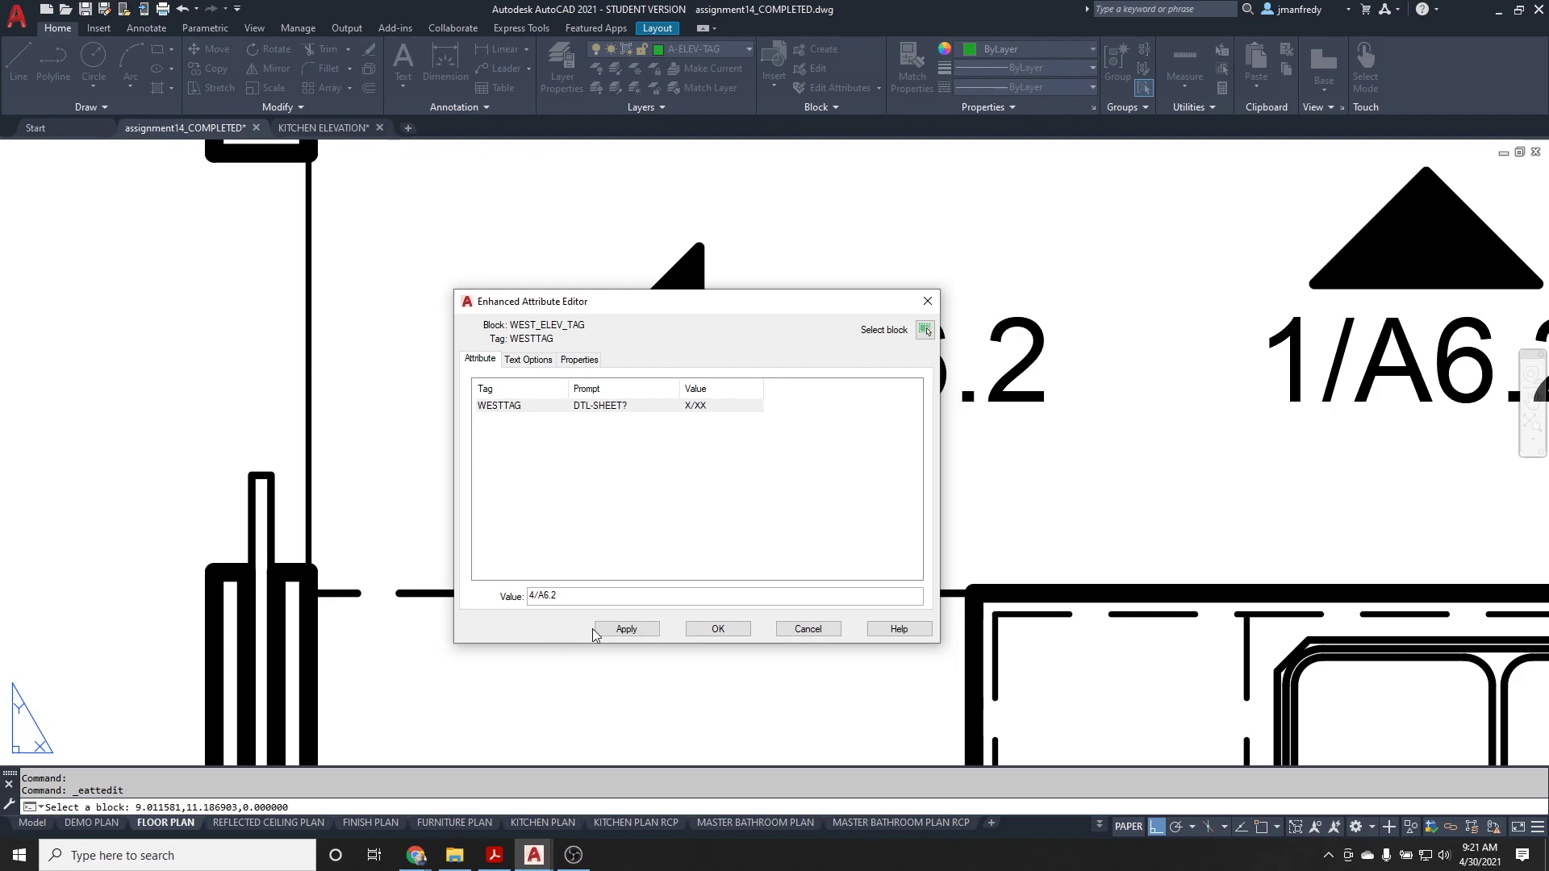
drag(761, 304, 526, 382)
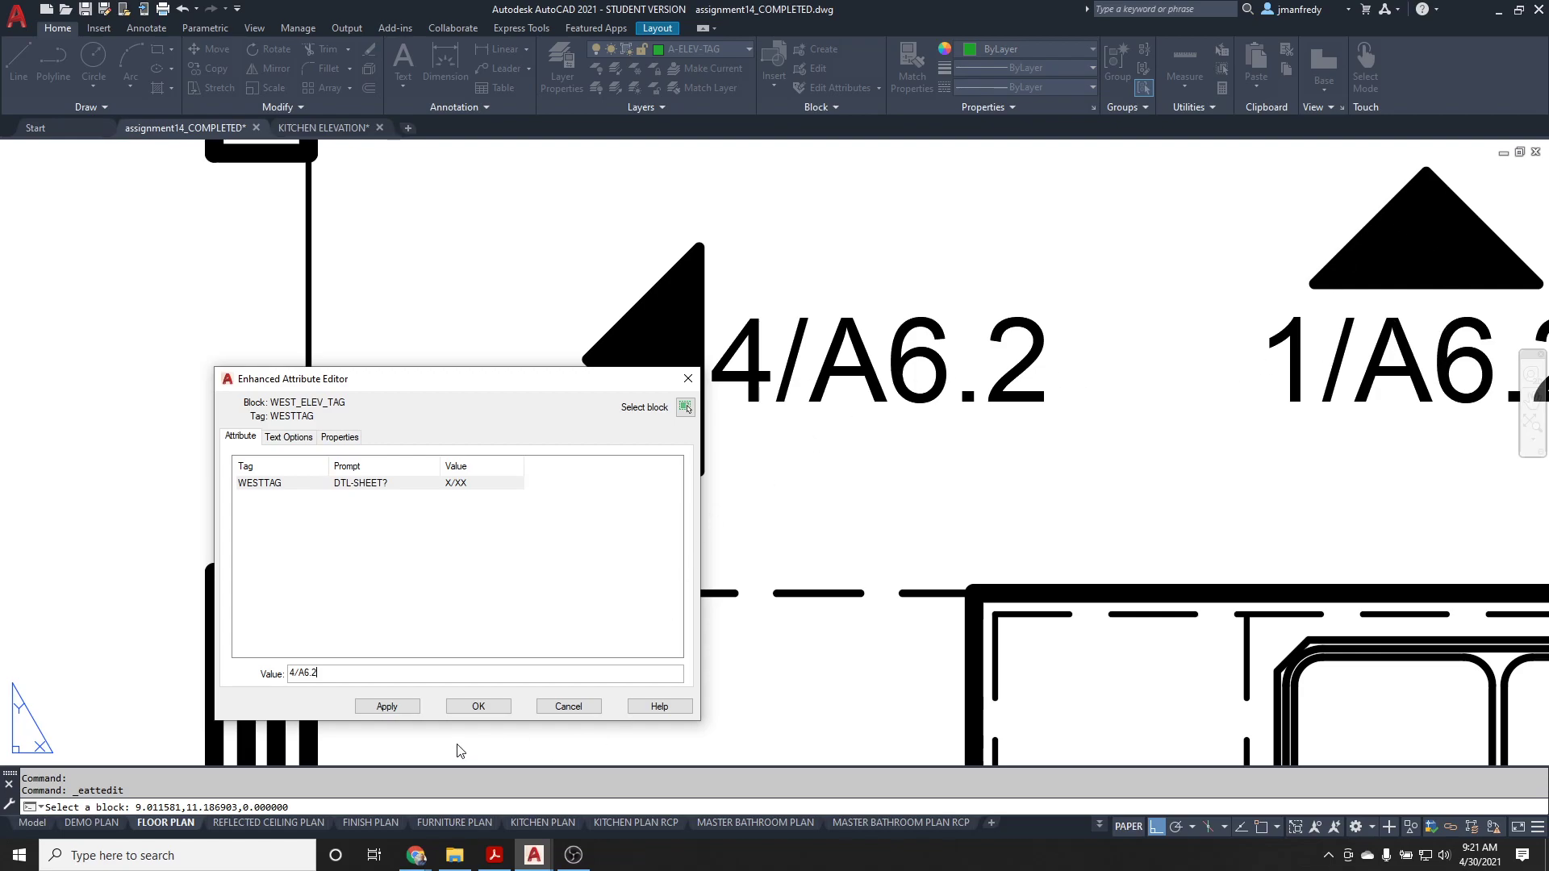
click(479, 707)
- Copy the 4/A6.2 tag to a spot below the original, with ortho turned off
scroll(773, 452, down, 3)
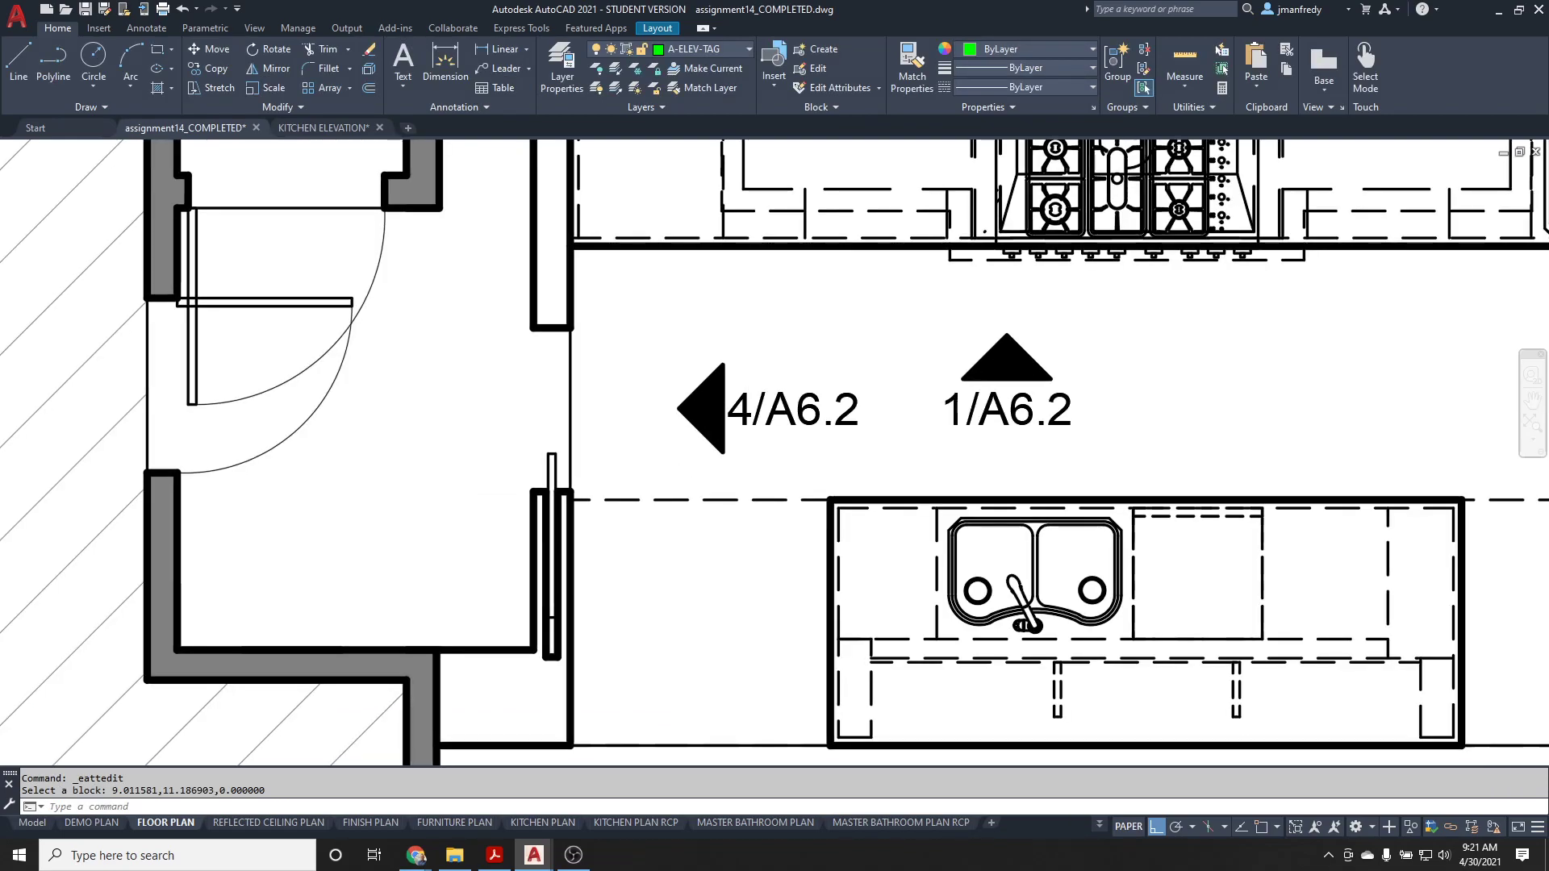
scroll(774, 452, up, 3)
scroll(773, 452, down, 4)
scroll(774, 452, up, 1)
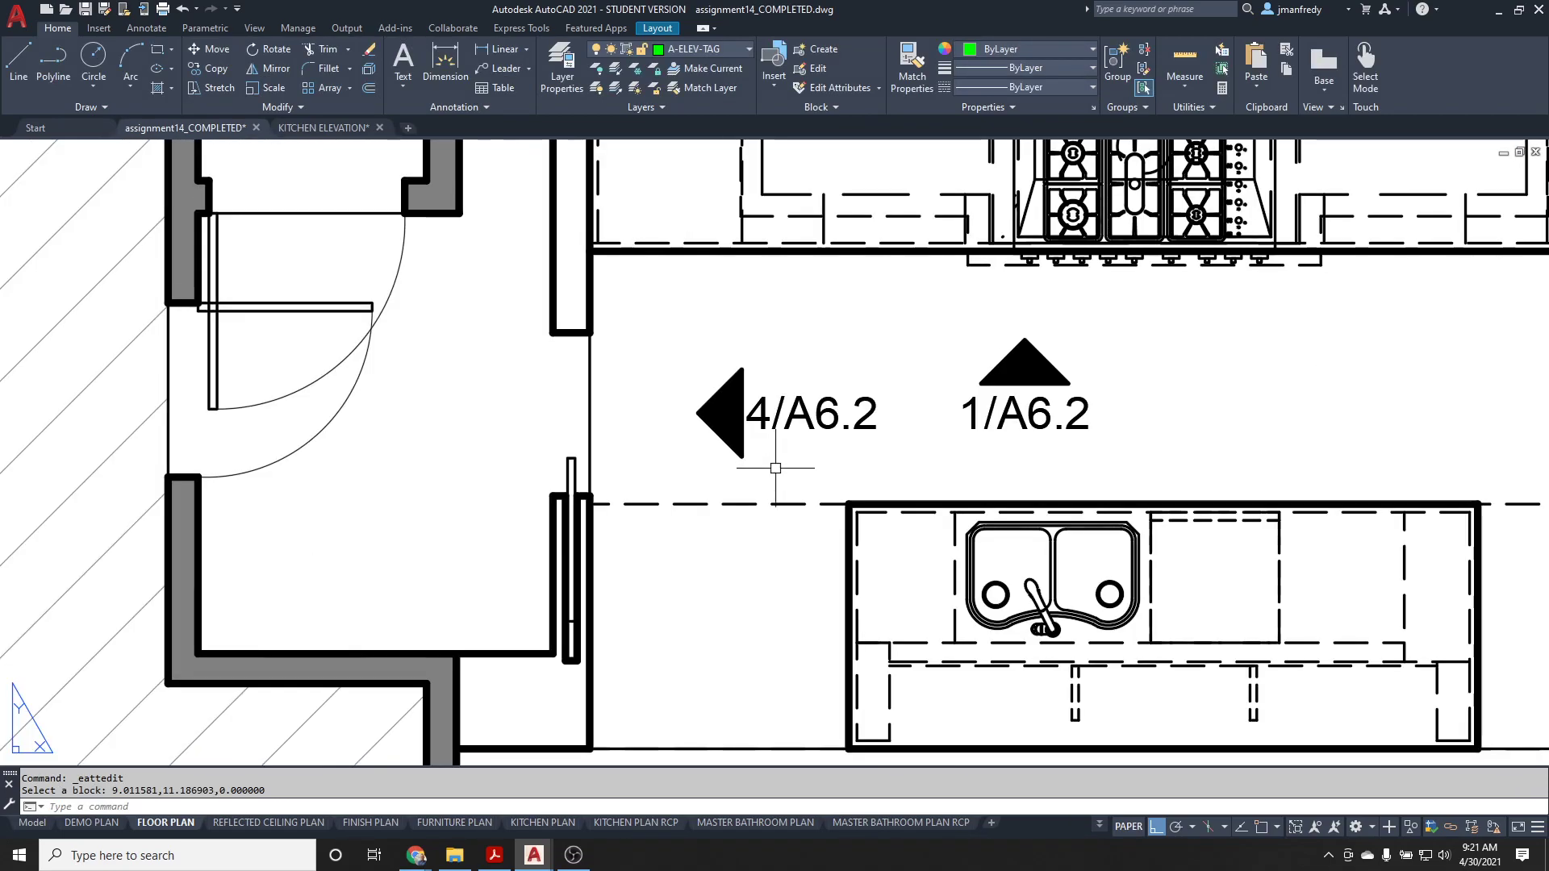
middle_drag(776, 468, 702, 358)
click(715, 353)
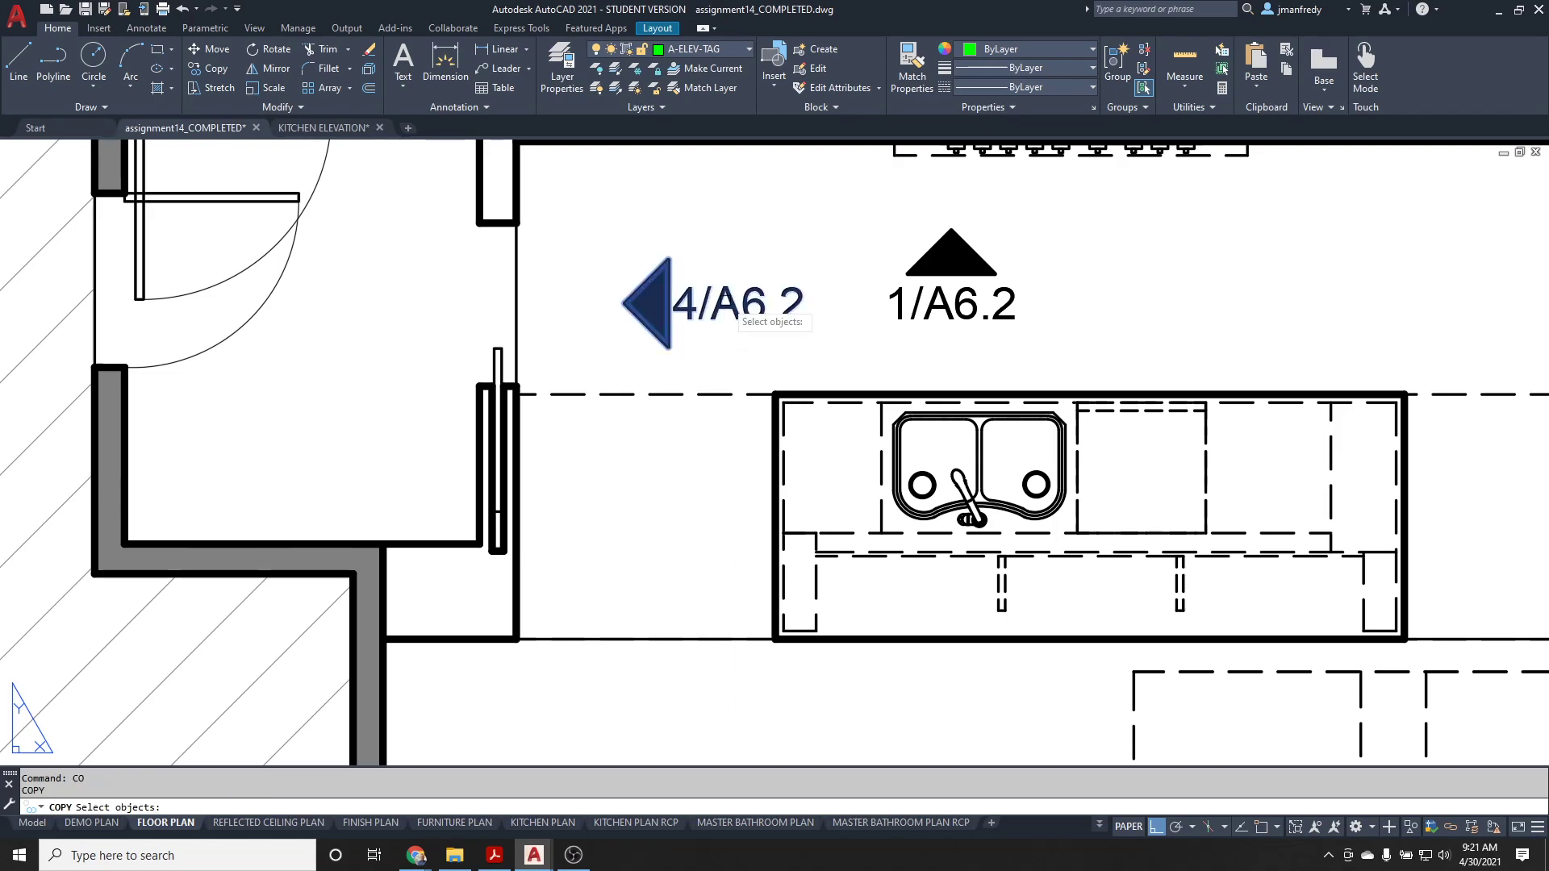
text(co)
key(Return)
click(716, 368)
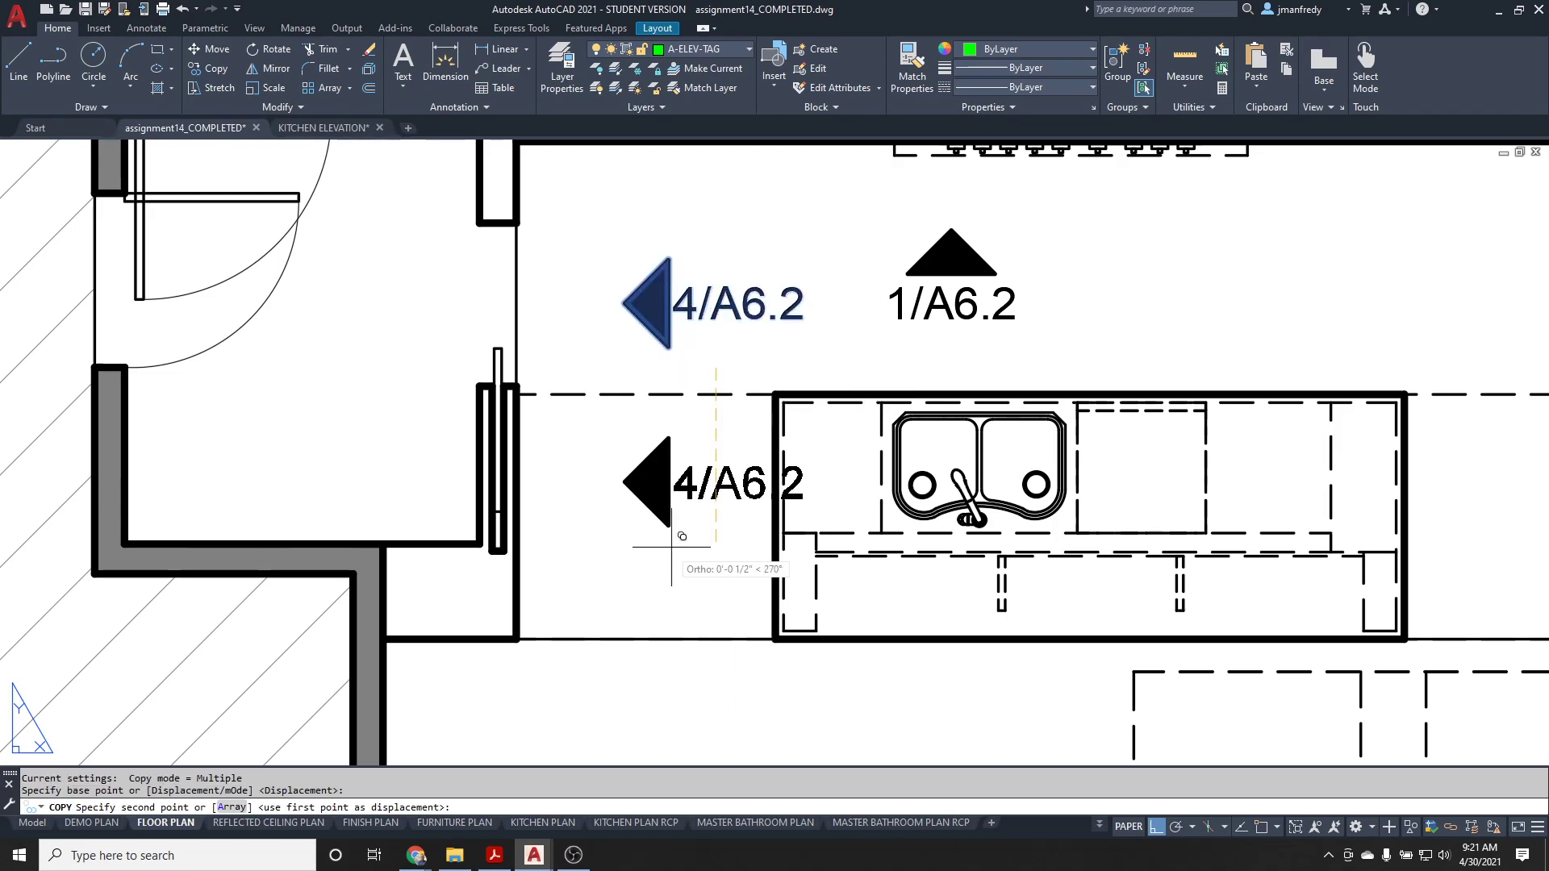
key(F8)
click(643, 567)
key(Escape)
- Explode the copy into its left-pointing triangle and WESTTAG label
scroll(622, 560, up, 2)
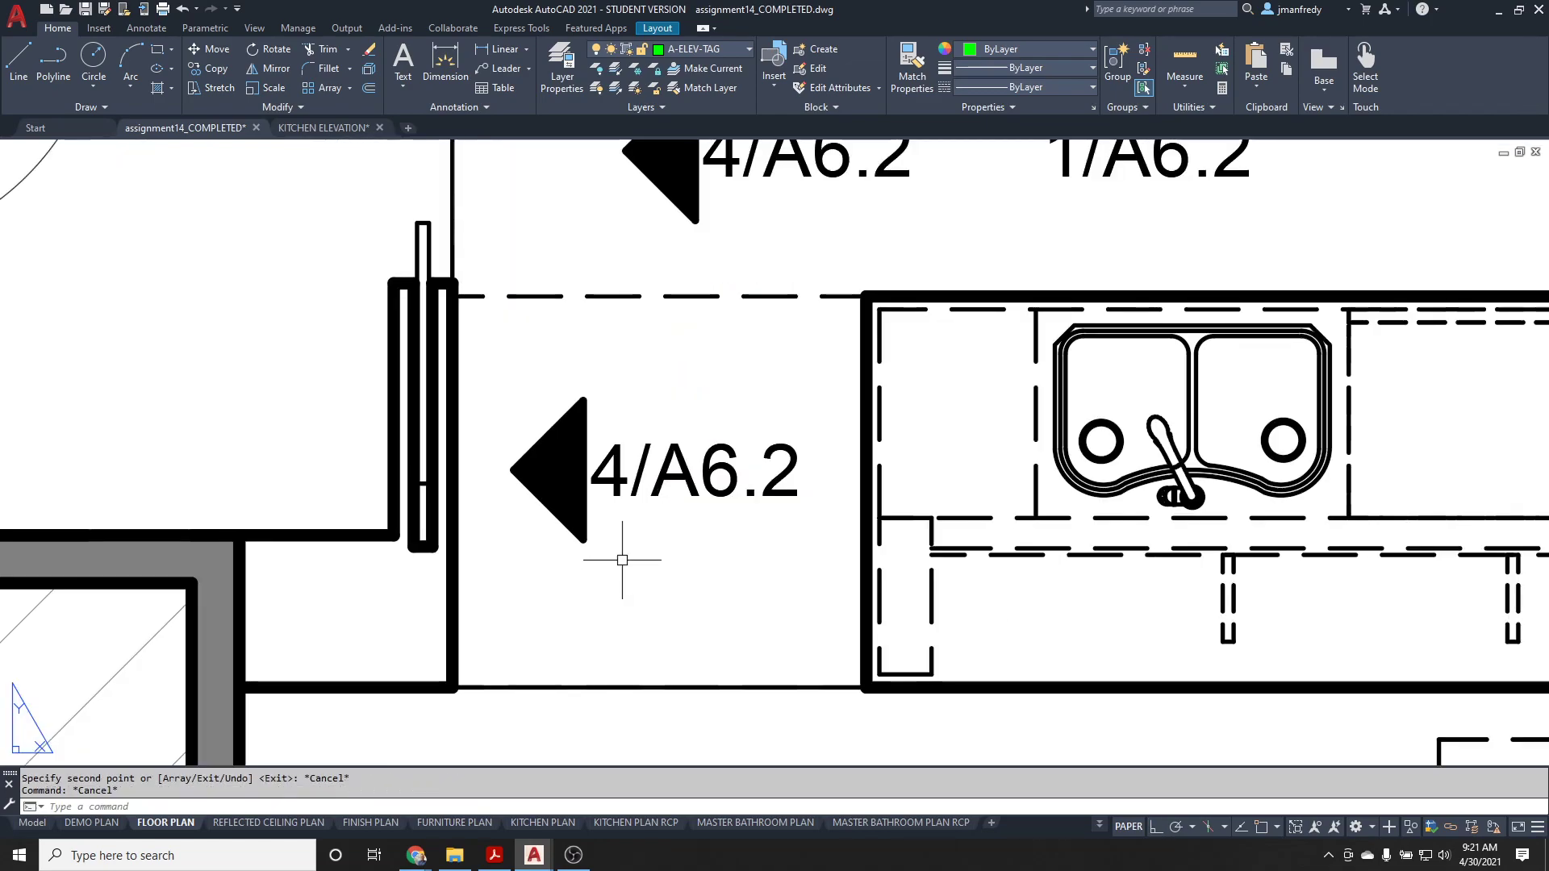
text(x)
key(Return)
click(625, 488)
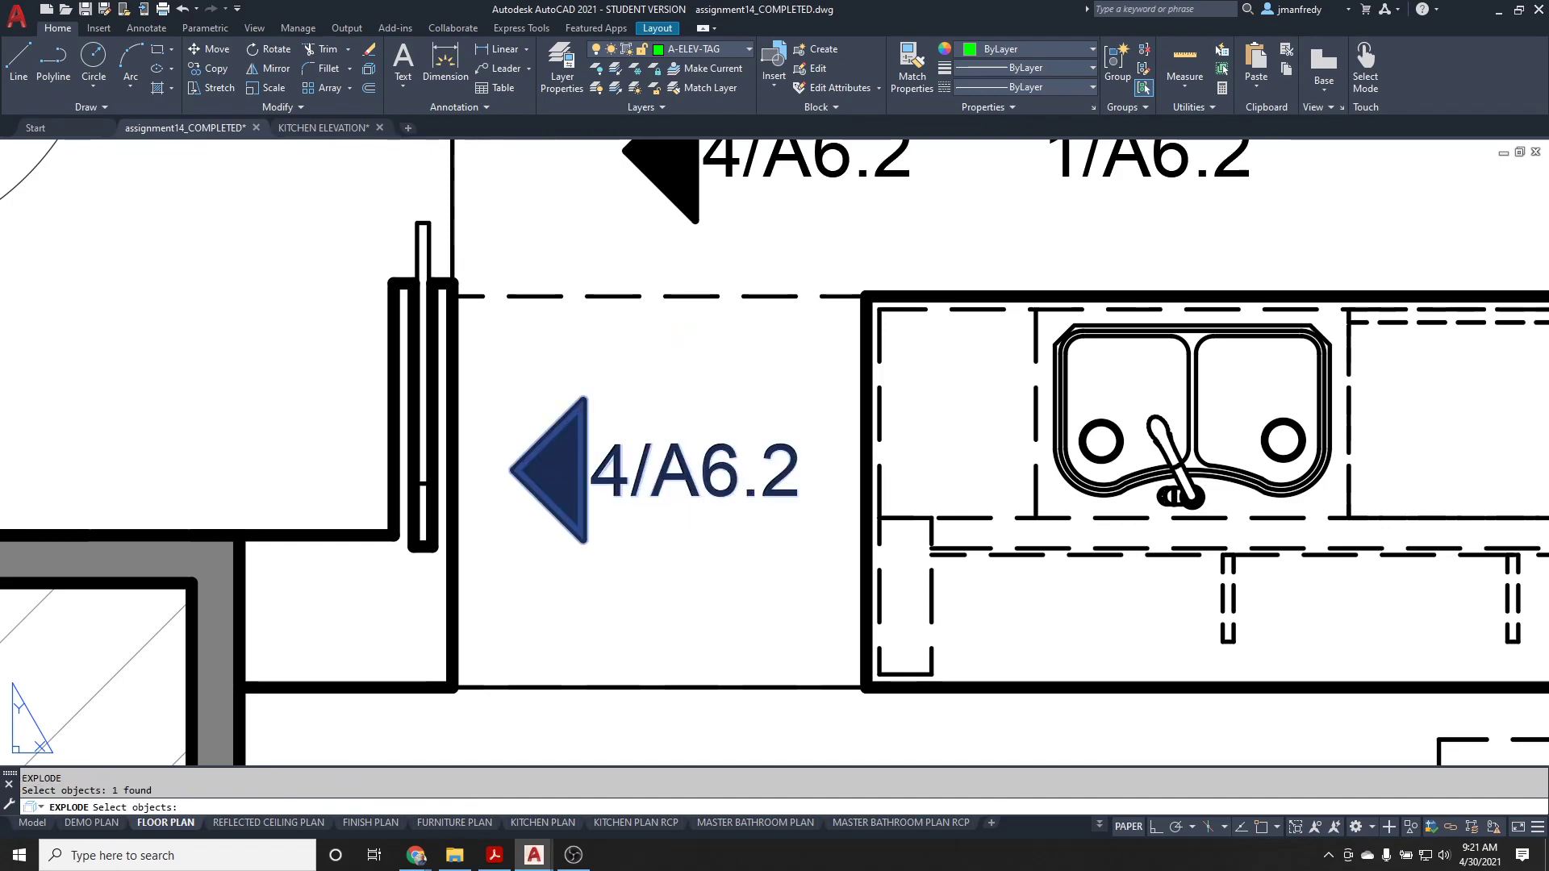
key(Return)
scroll(633, 518, up, 2)
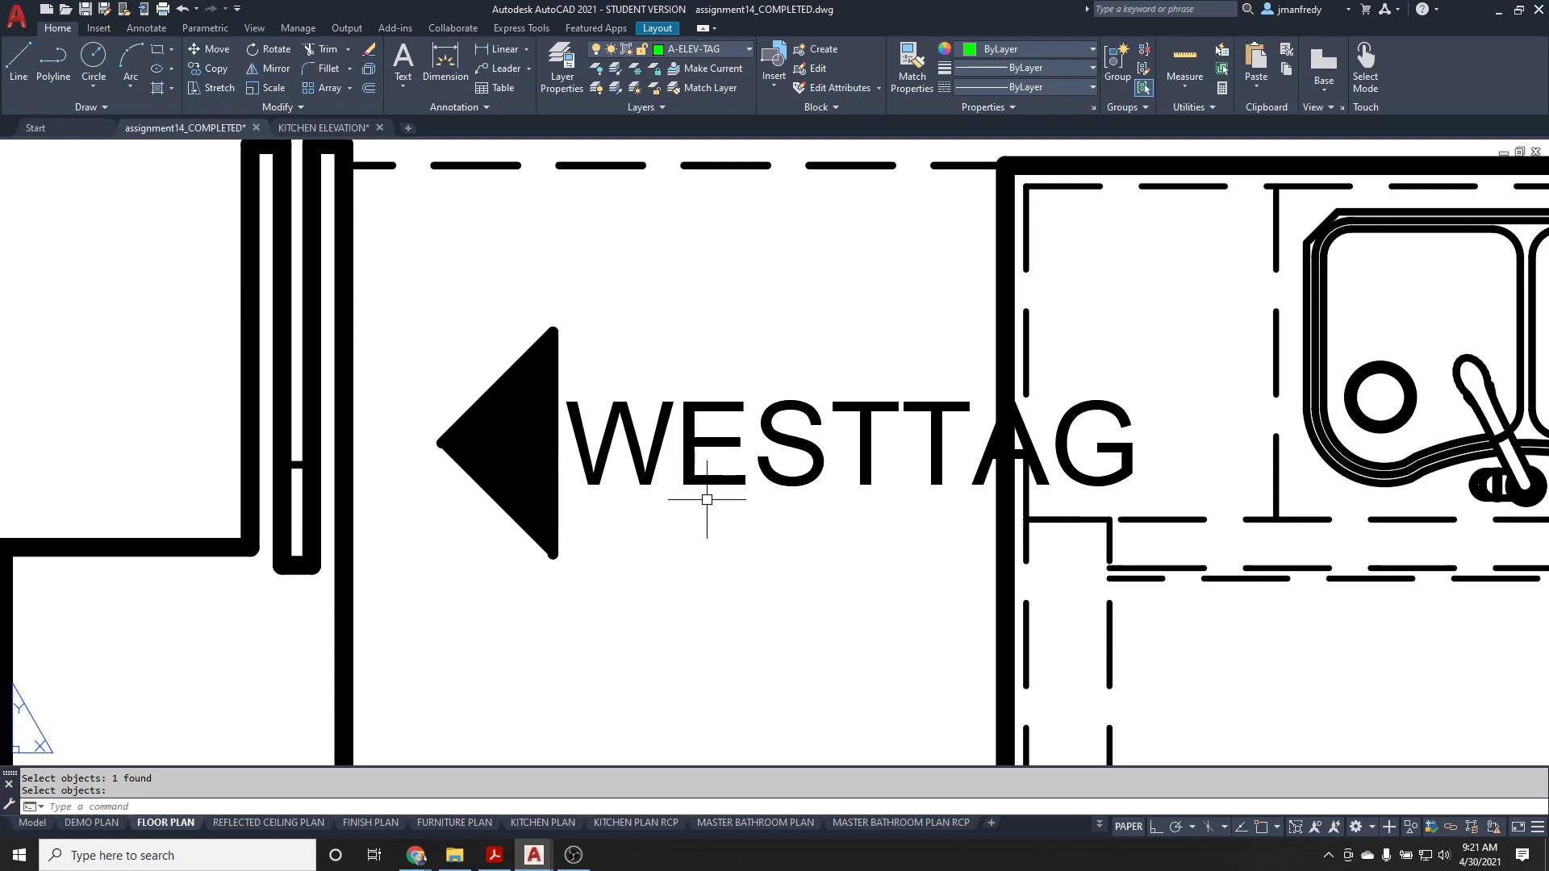
- Recentre on the copied tag and try mirroring the triangle with an INS snap, then cancel
middle_drag(591, 495, 638, 485)
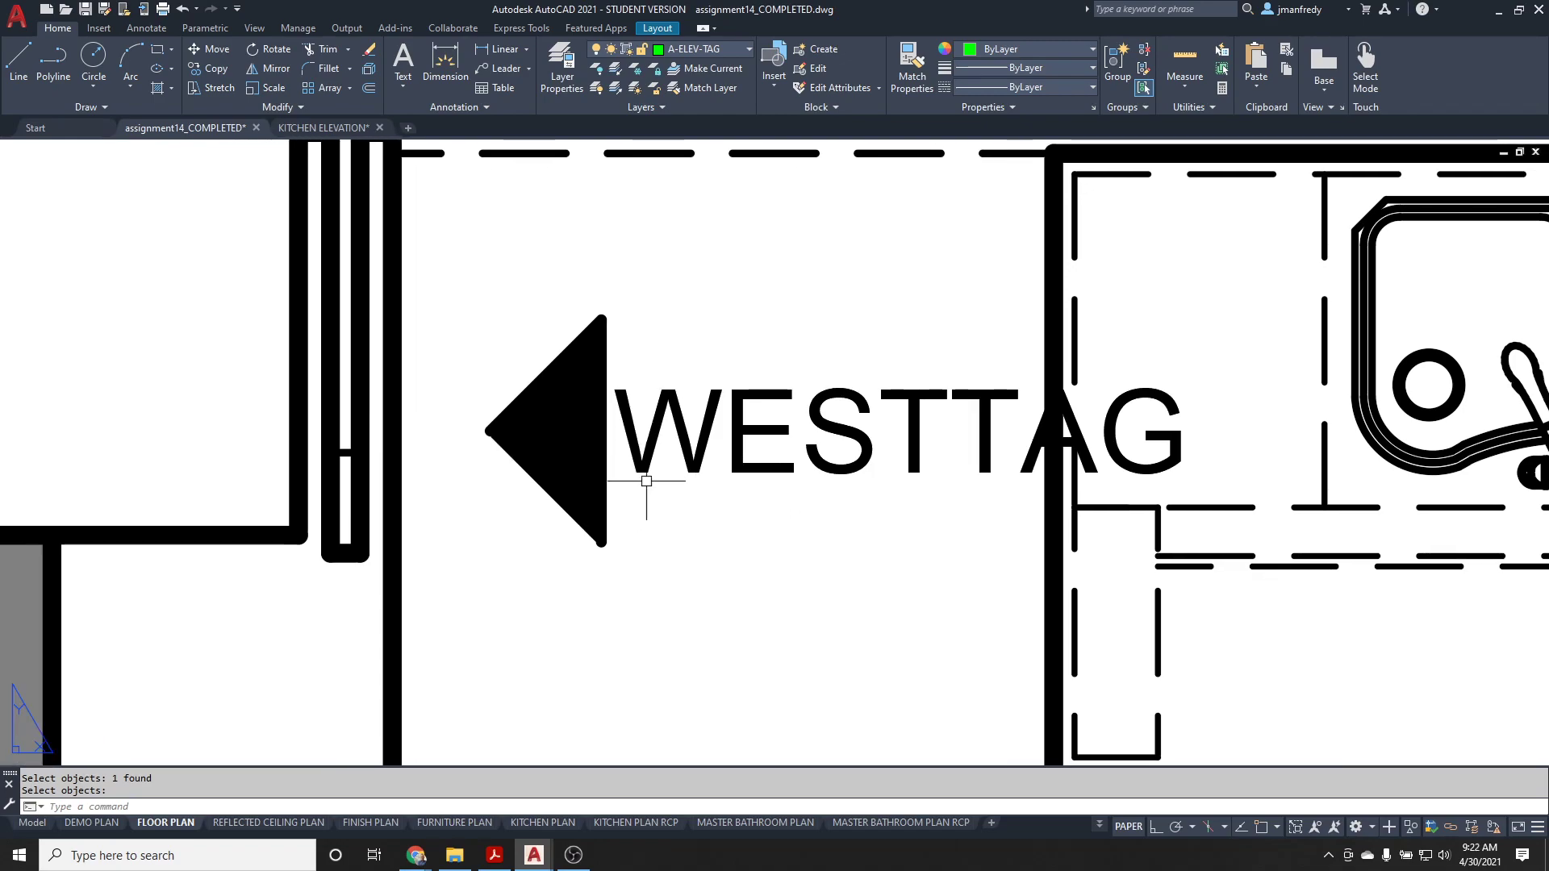
key(Return)
click(627, 434)
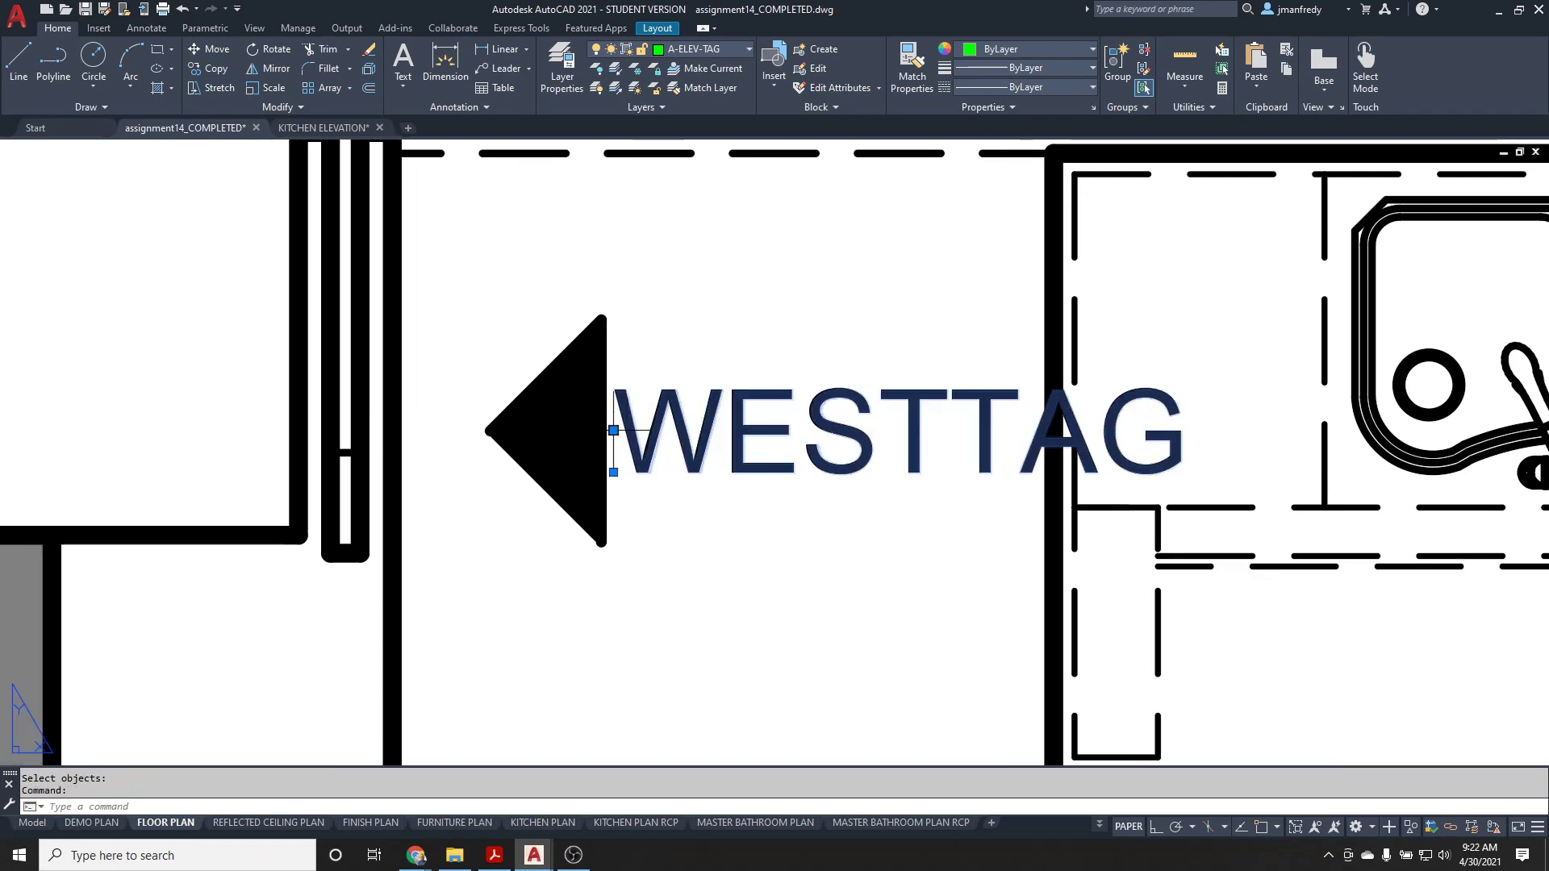
key(Escape)
text(mi)
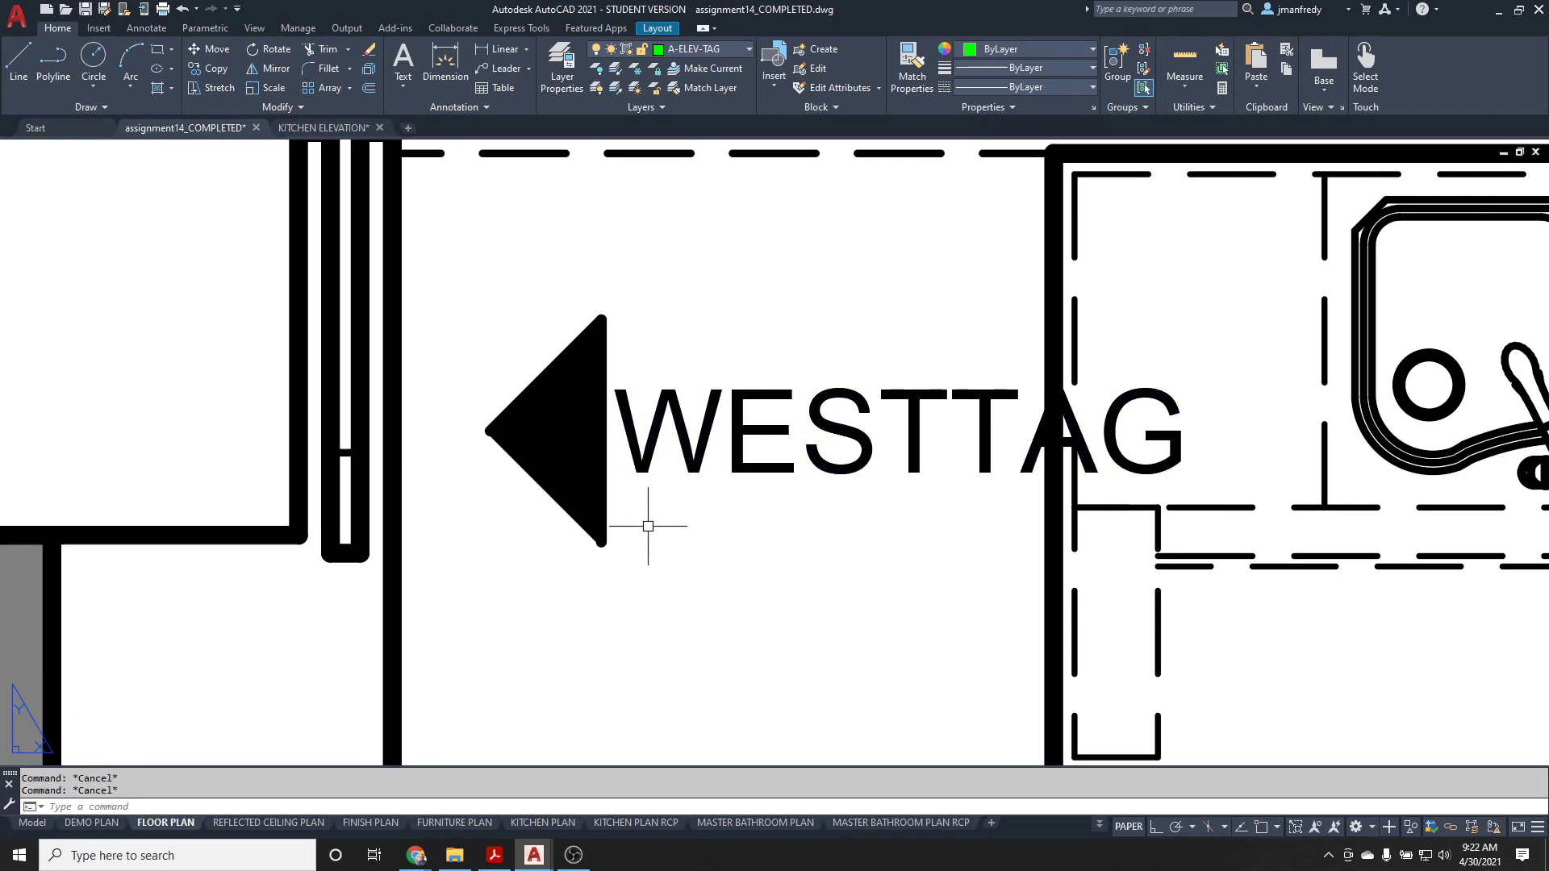
key(Return)
click(614, 522)
click(564, 517)
key(Return)
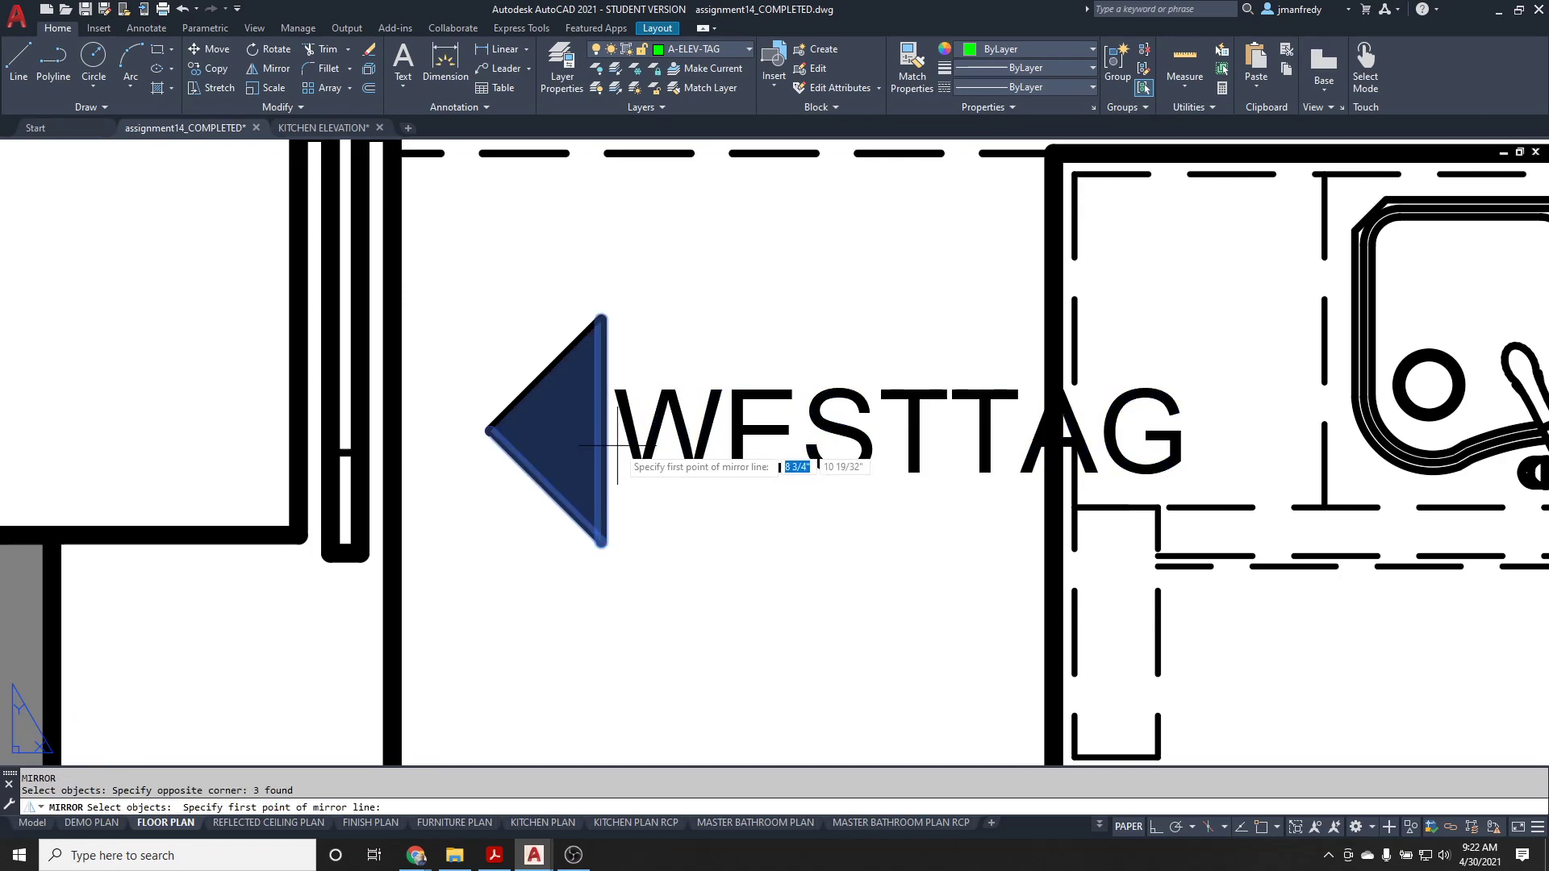
text(INS)
key(Return)
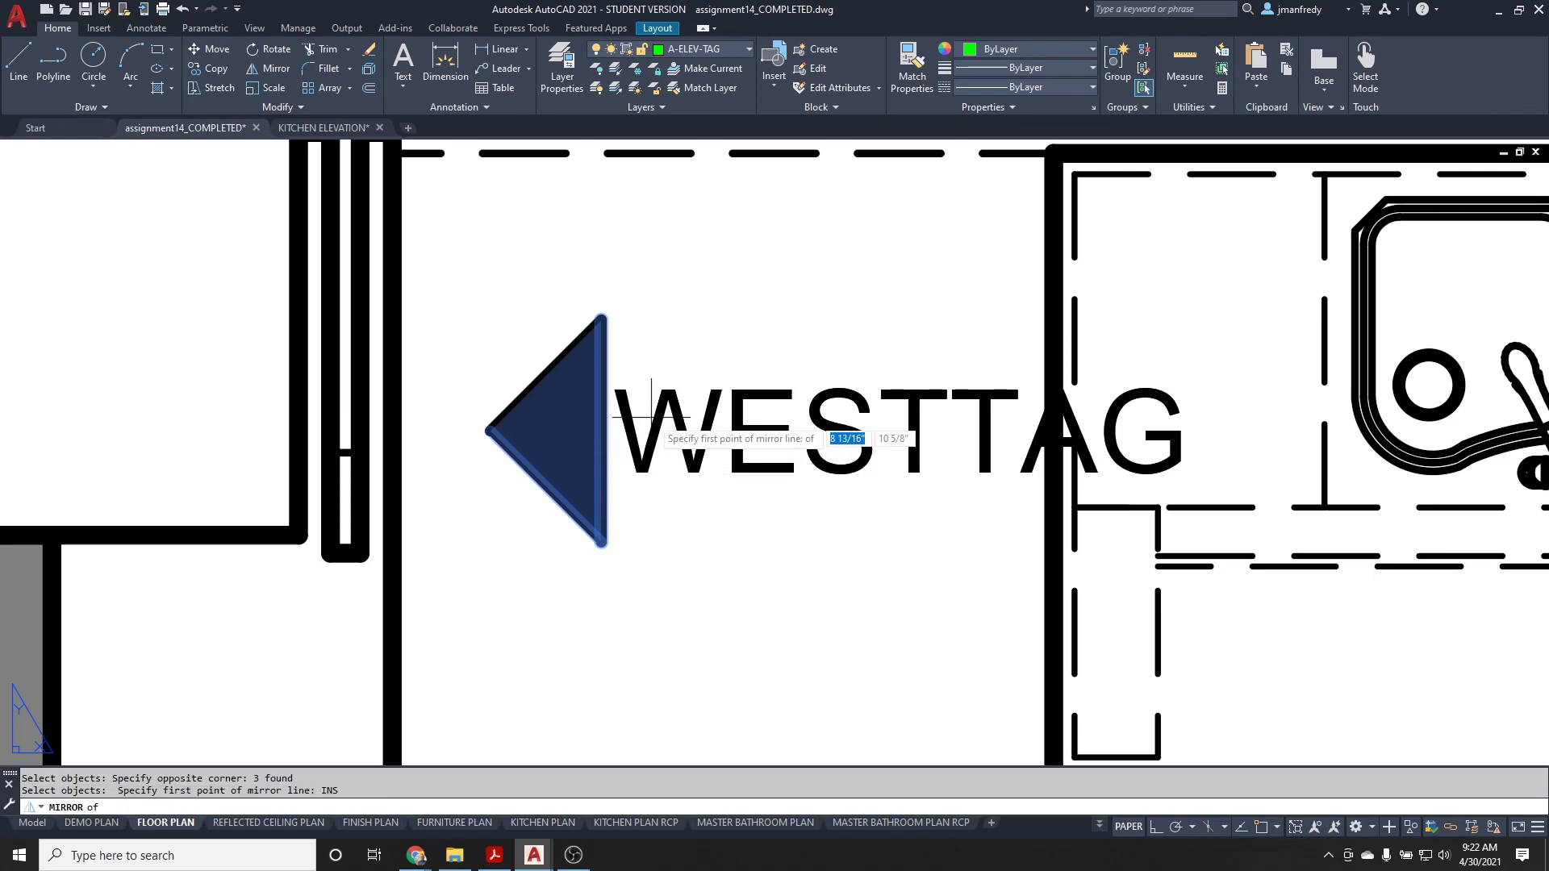
click(650, 359)
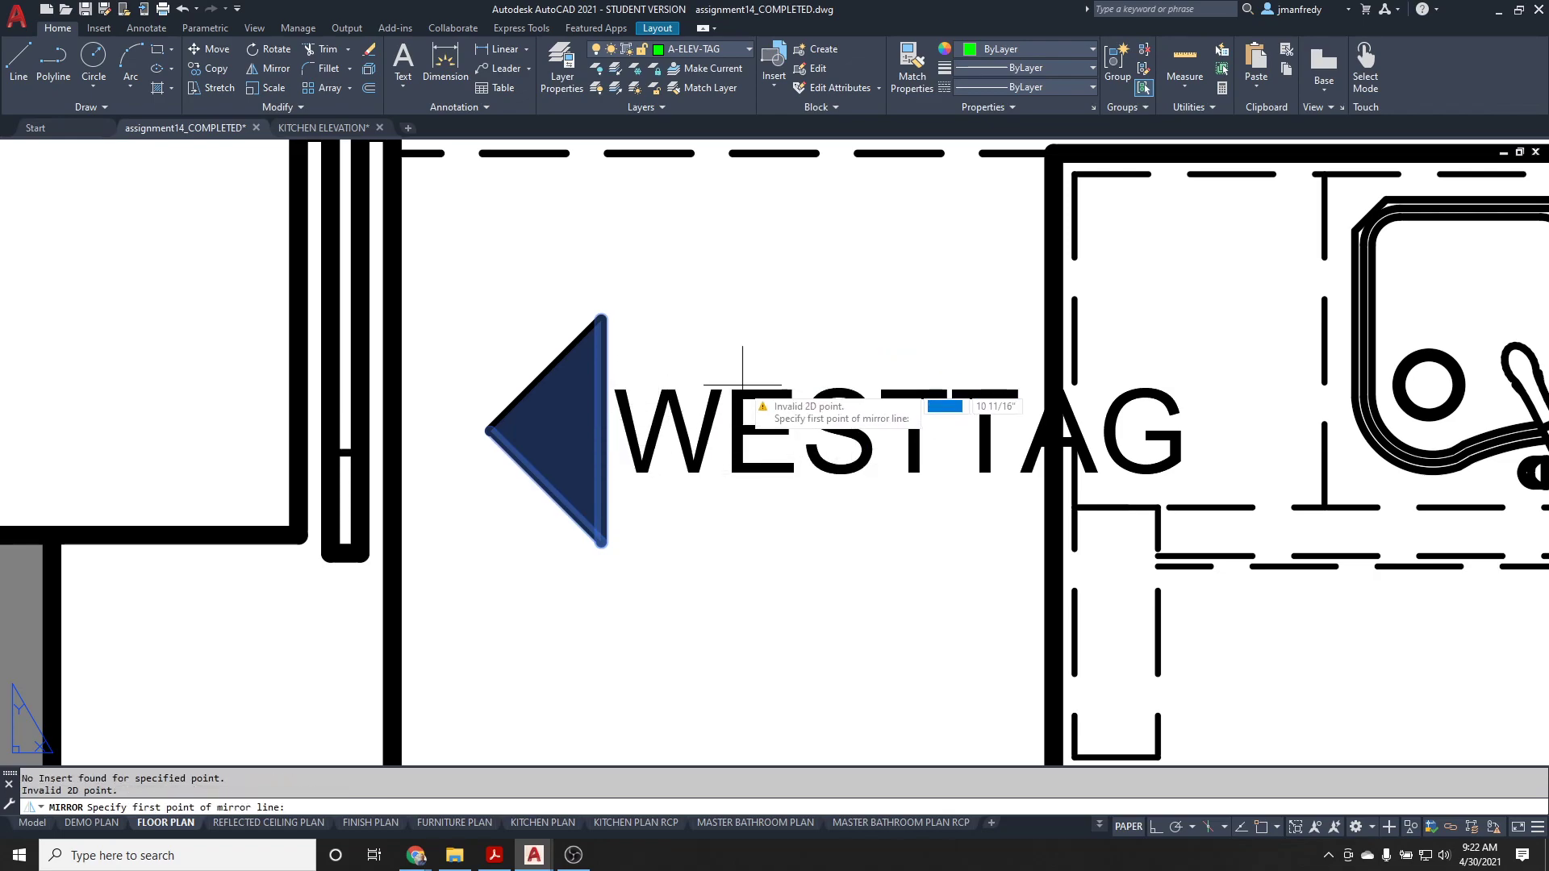
key(Escape)
- Reselect the left-pointing triangle for mirroring, cancelling after a mistyped ED snap
key(Return)
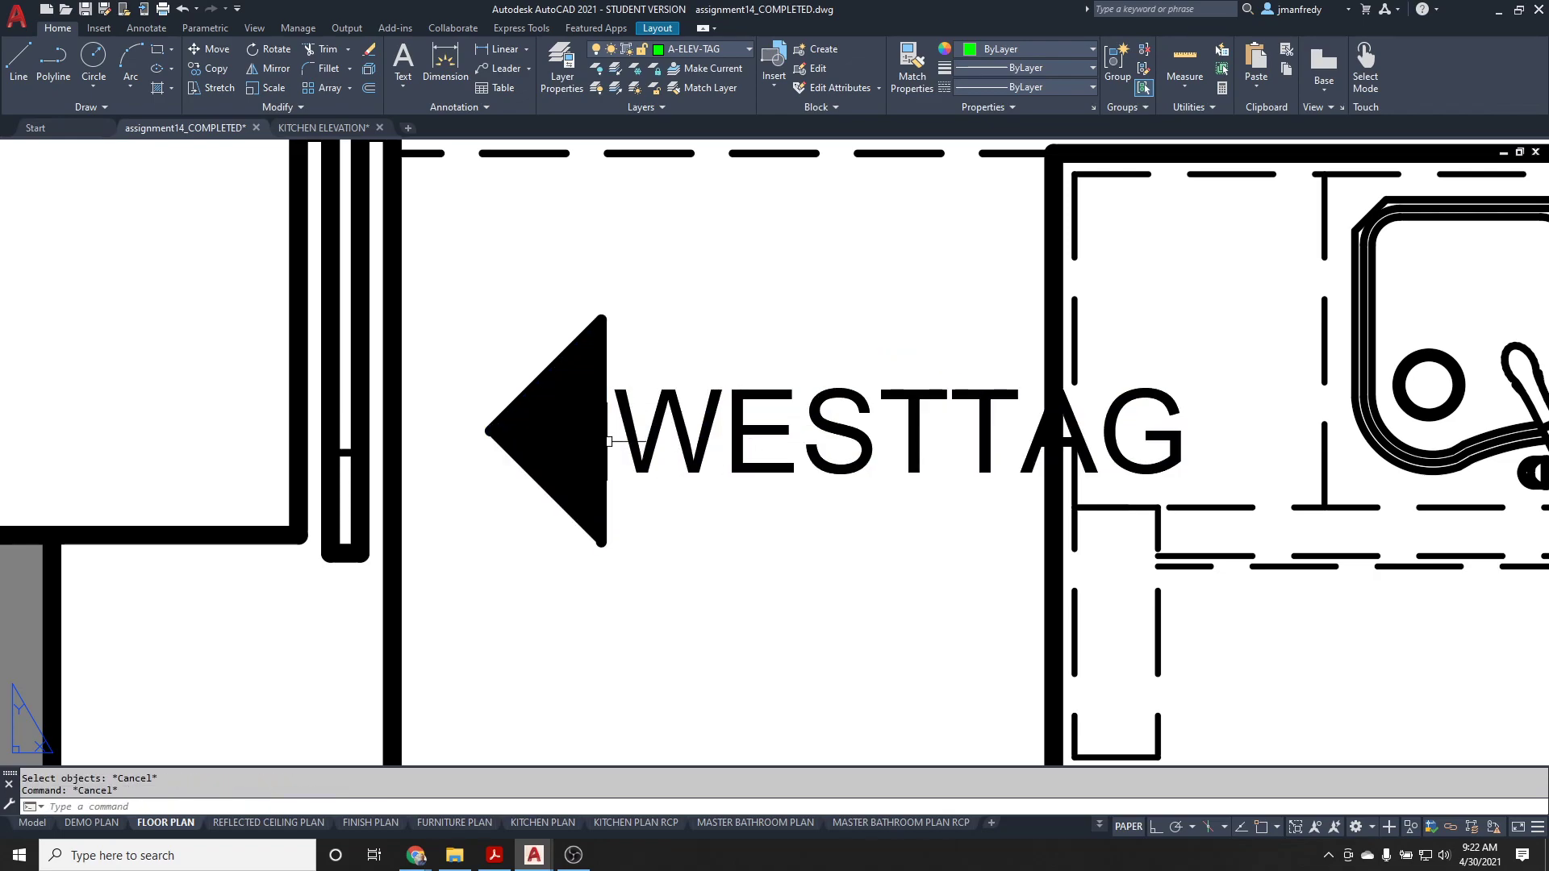
click(626, 501)
click(595, 519)
key(Return)
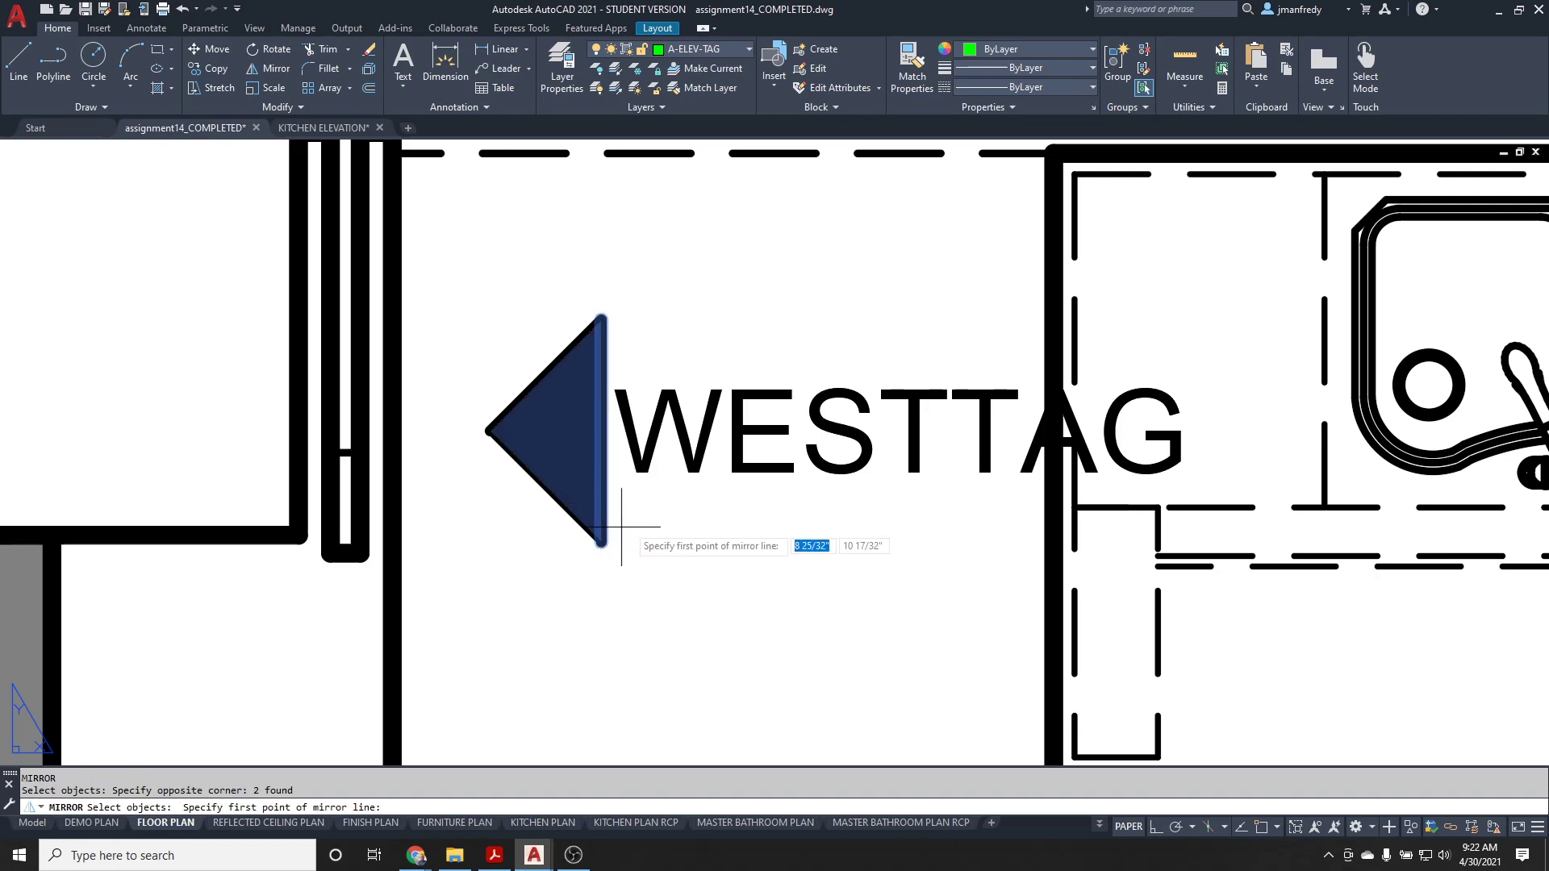
text(ED)
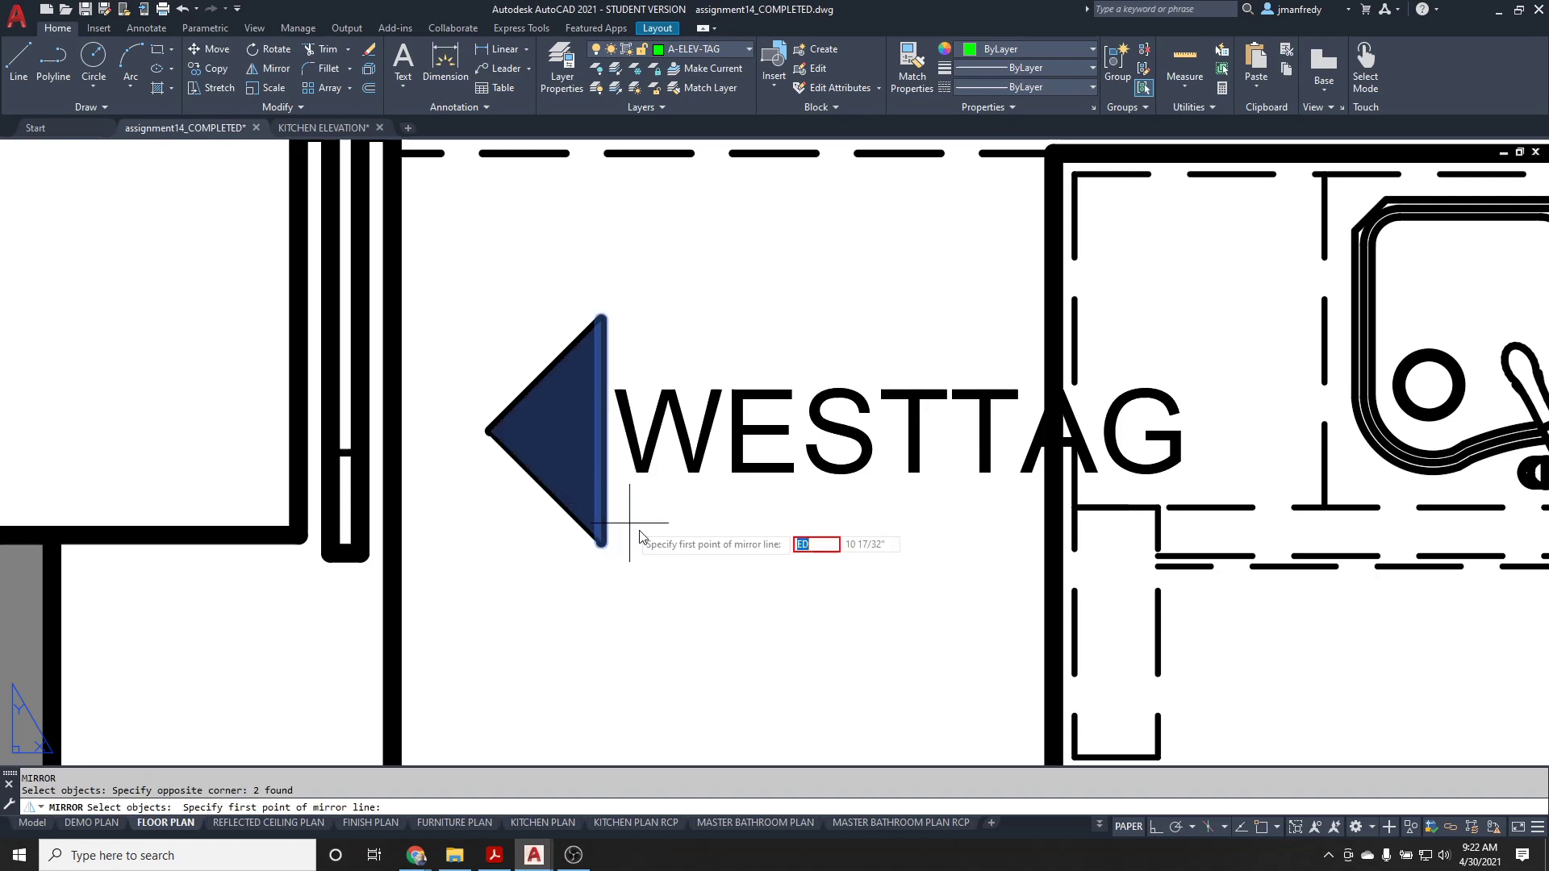
key(Escape)
key(Escape)
- Mirror the triangle about a vertical line from its bottom endpoint using END snap and Ortho
key(Return)
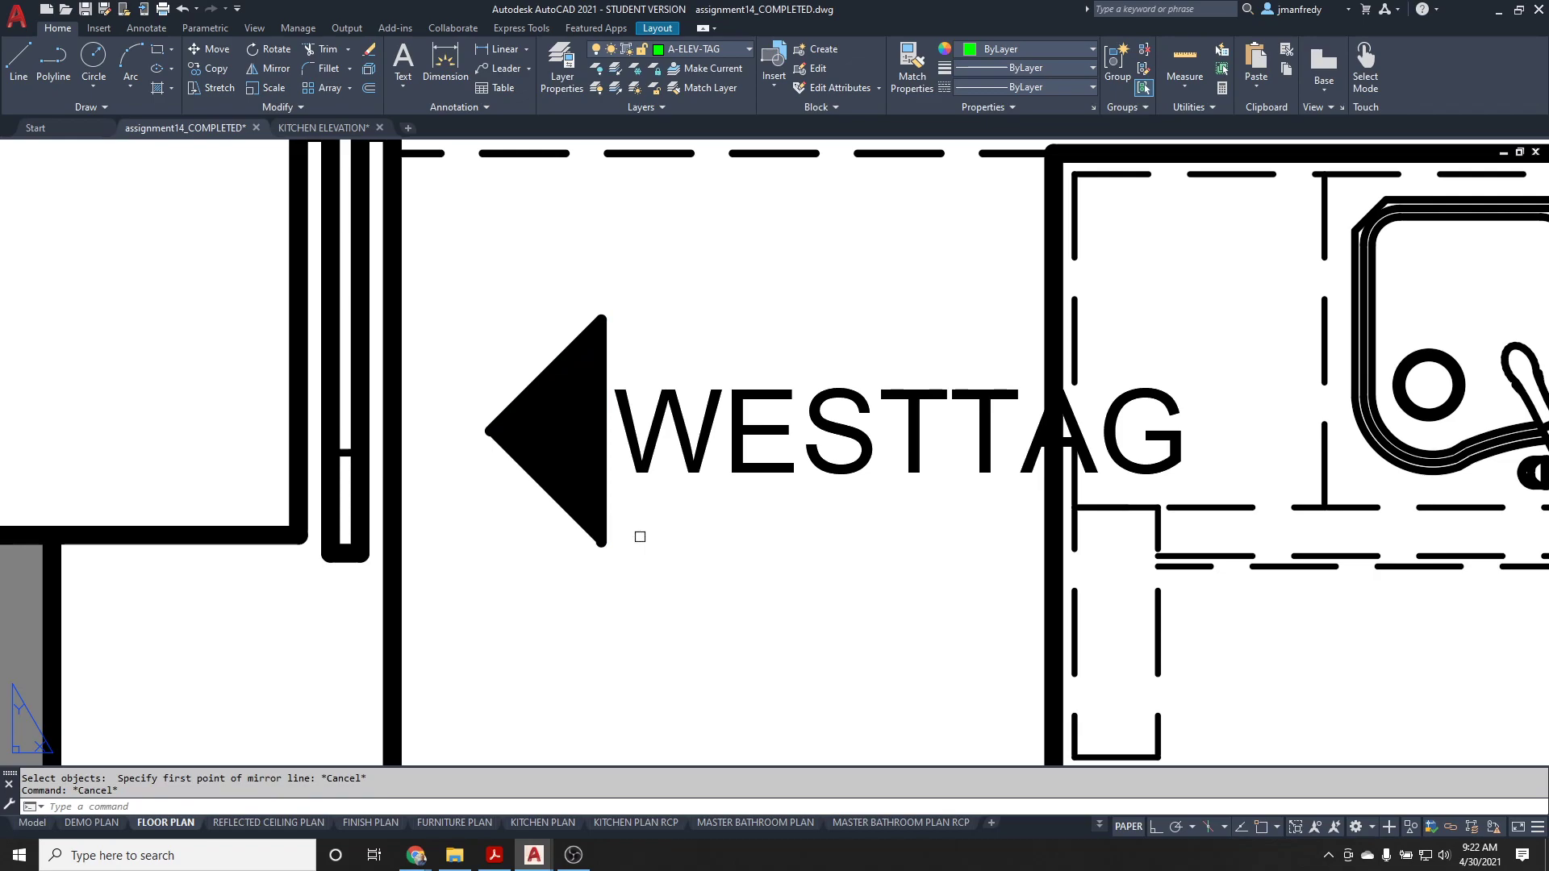
click(642, 528)
click(591, 534)
key(Return)
text(END)
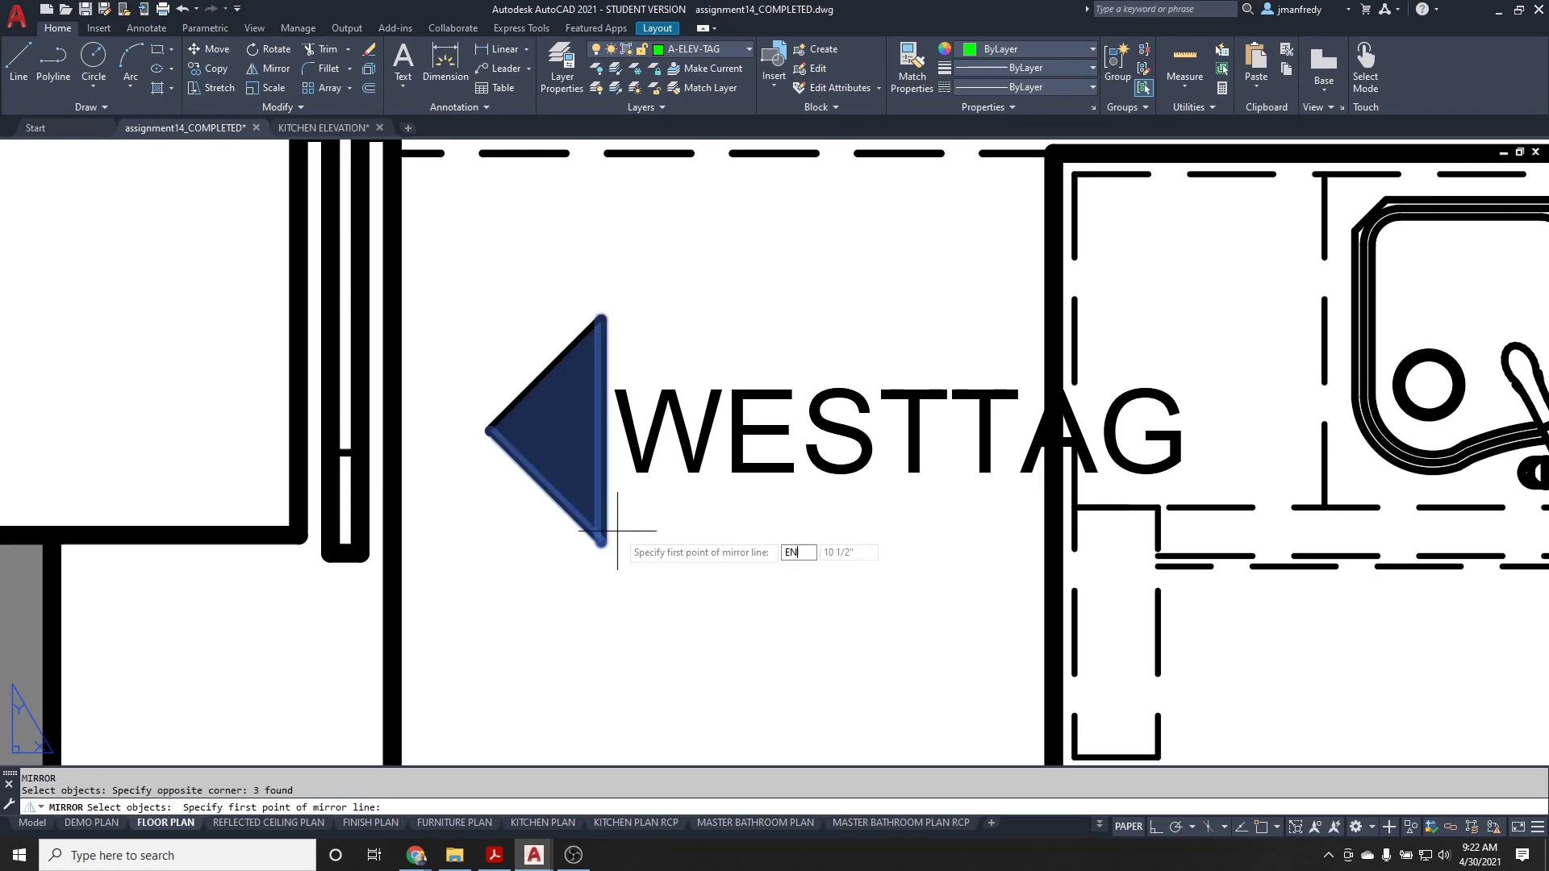
key(Return)
click(603, 543)
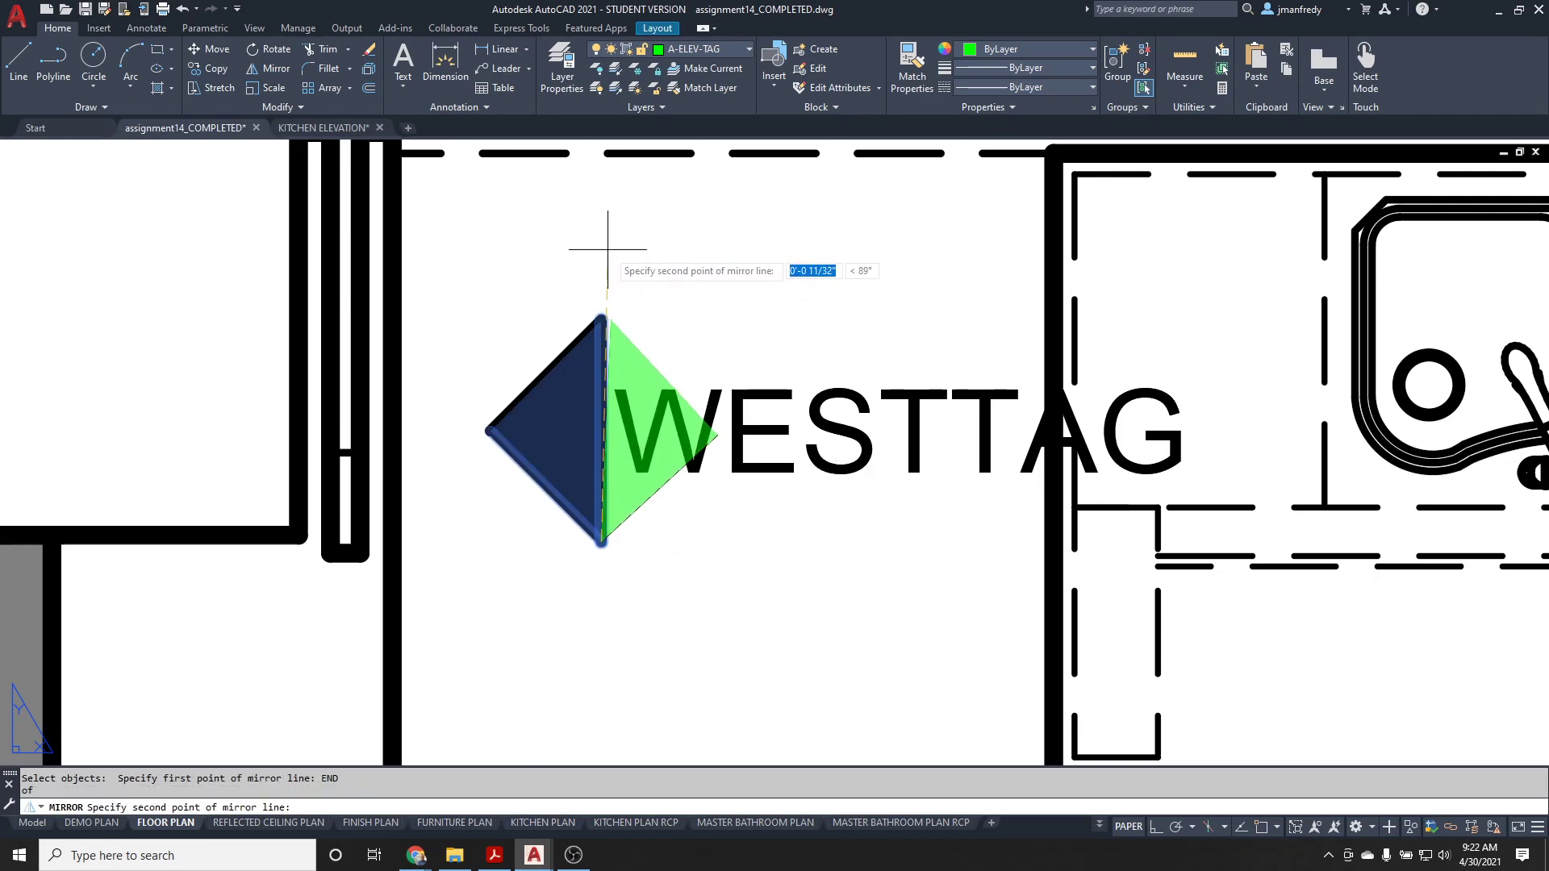
key(F9)
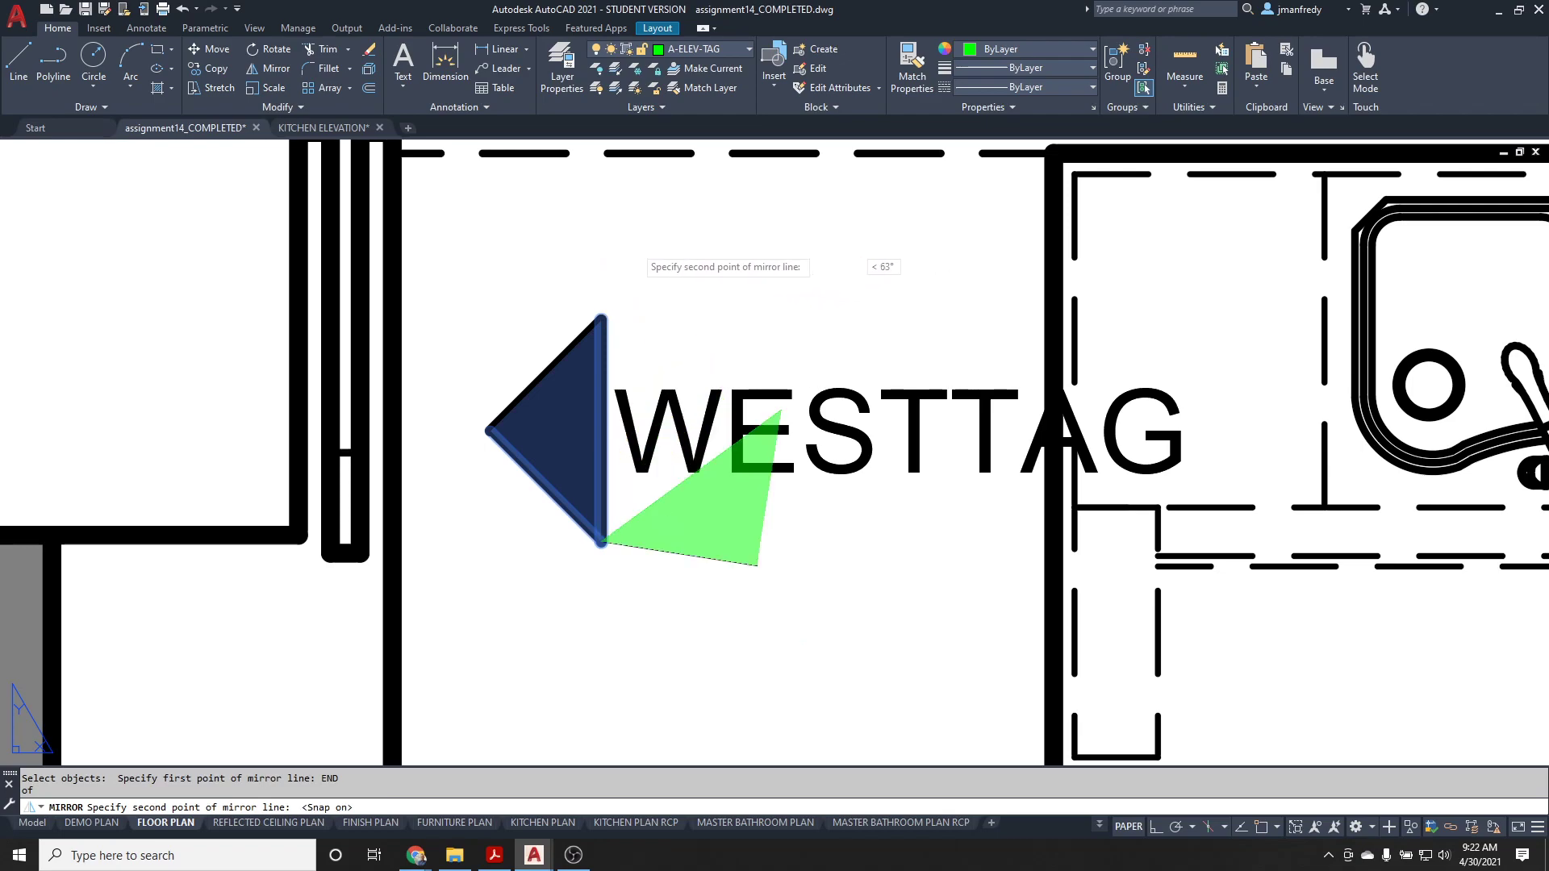
key(F8)
click(611, 247)
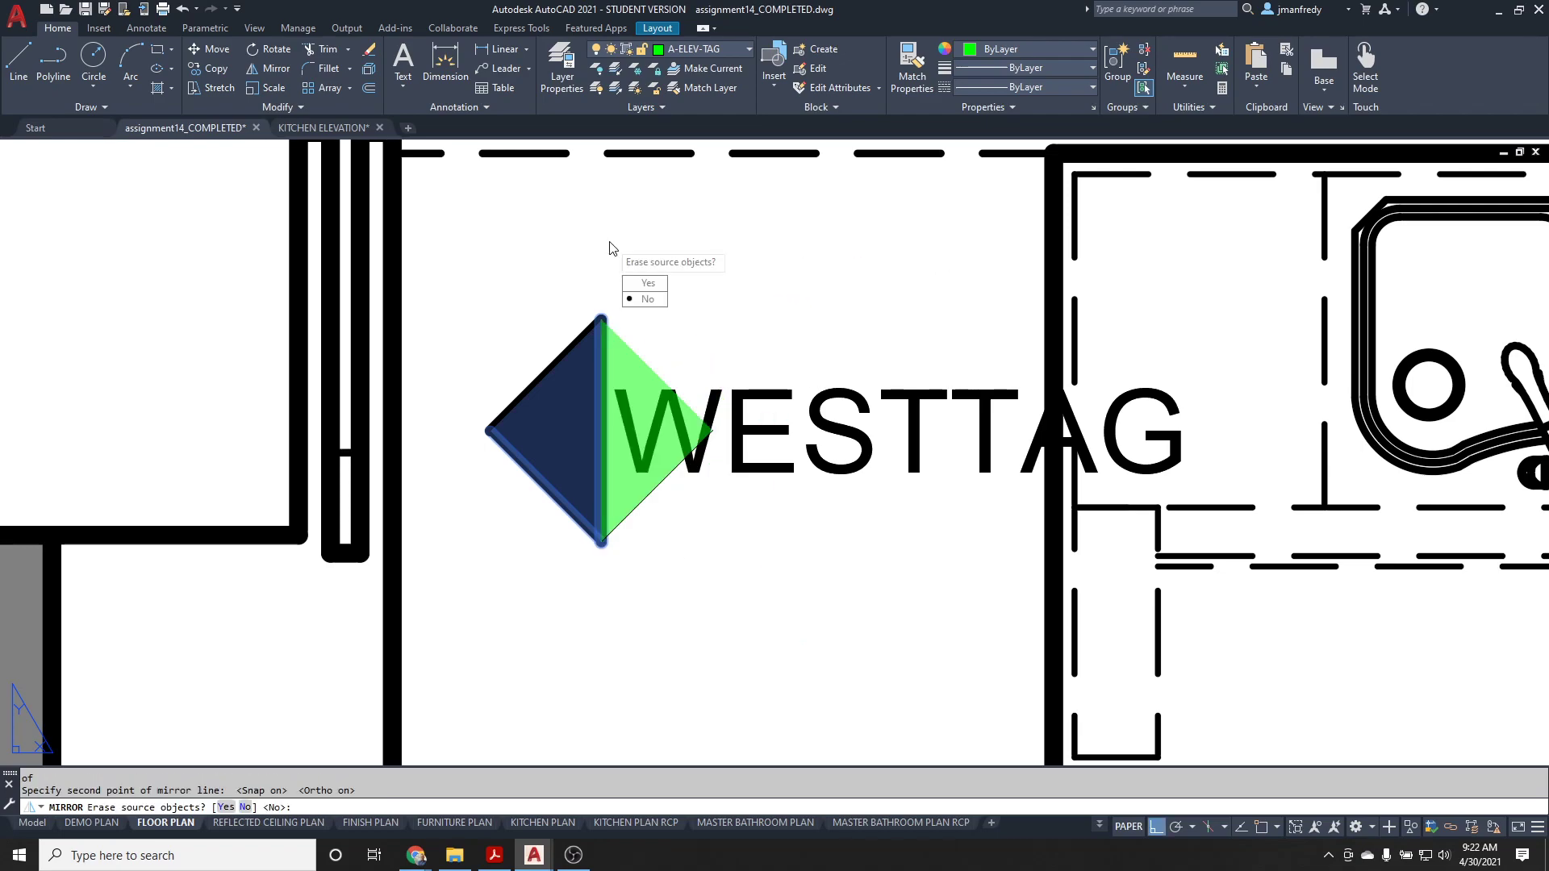
- Erase a stray diagonal line, then undo the erase and the mirror
click(645, 283)
text(e)
key(Return)
click(564, 319)
click(517, 402)
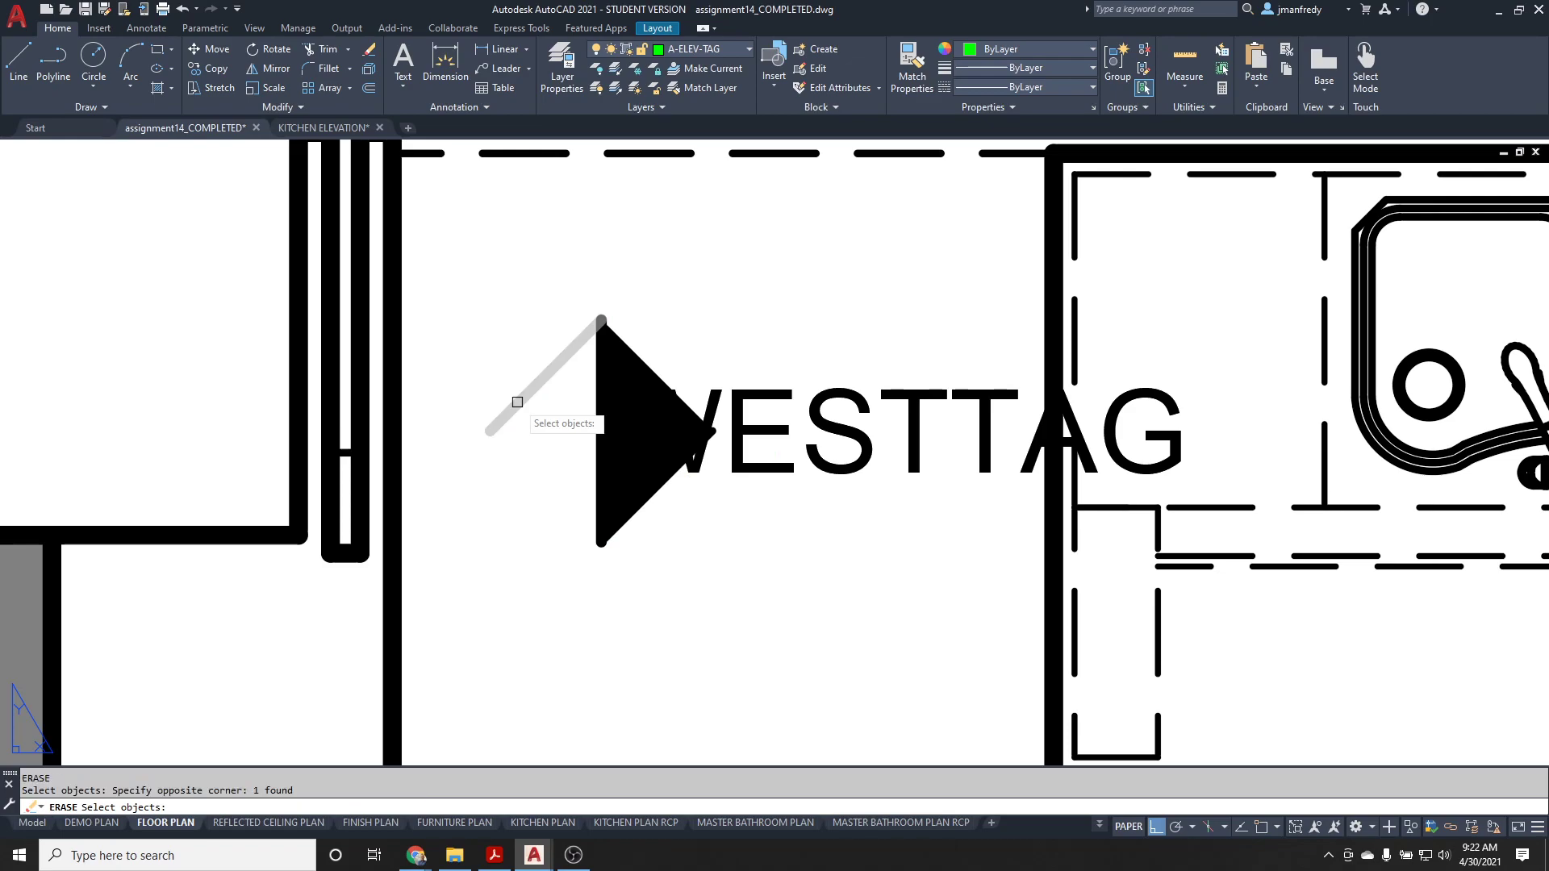
key(Return)
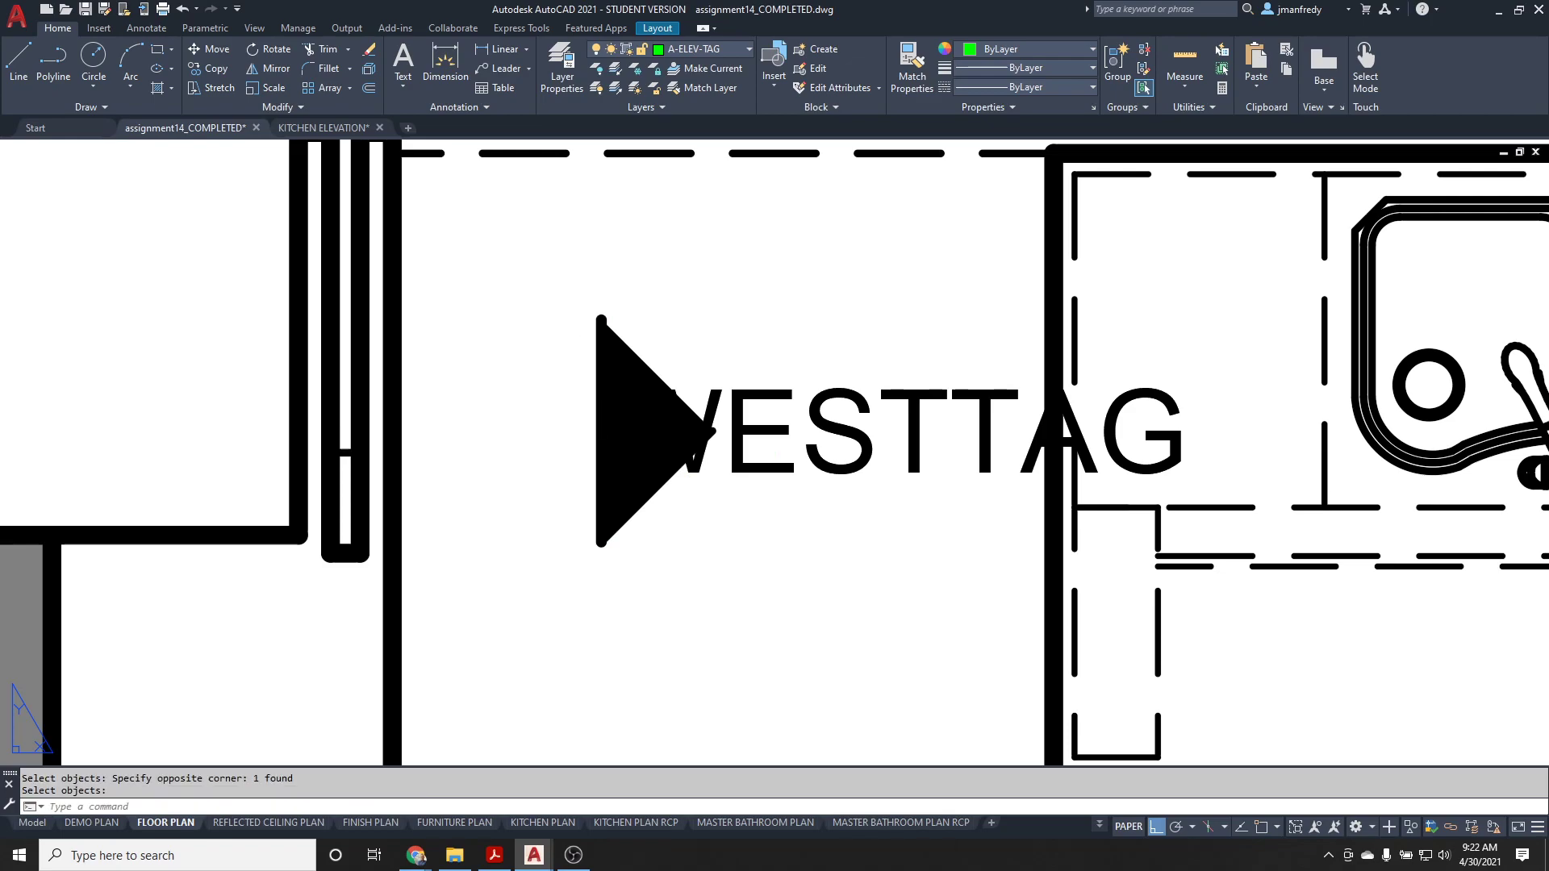
key(ctrl+z)
key(Escape)
key(Escape)
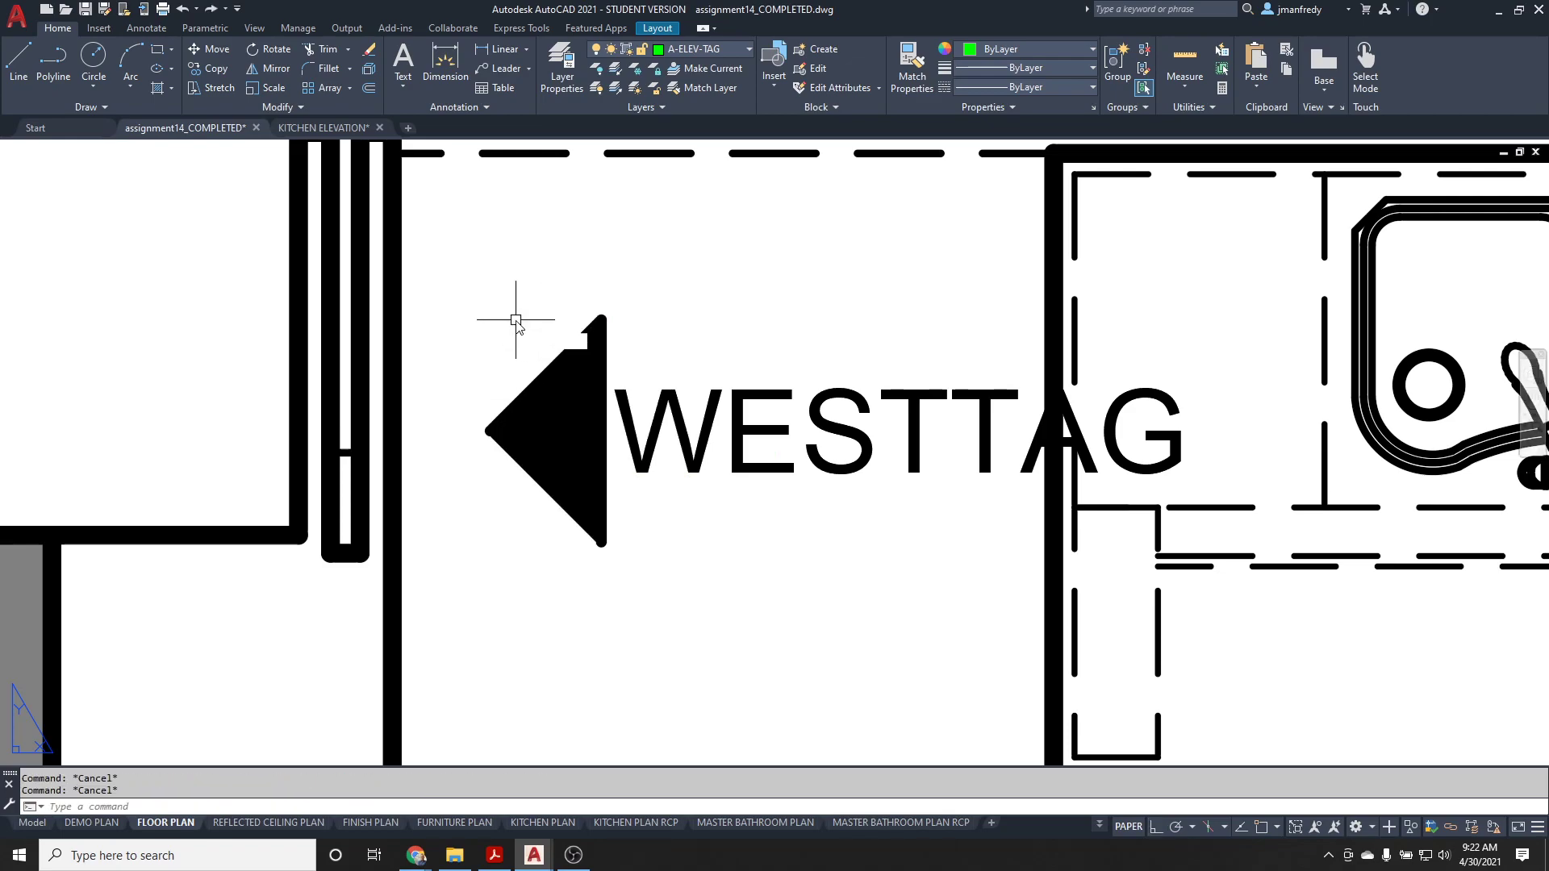
- Mirror the whole triangle vertically from its bottom endpoint, keeping the source to form a diamond
text(mi)
key(Return)
click(474, 250)
click(620, 576)
key(Return)
text(E)
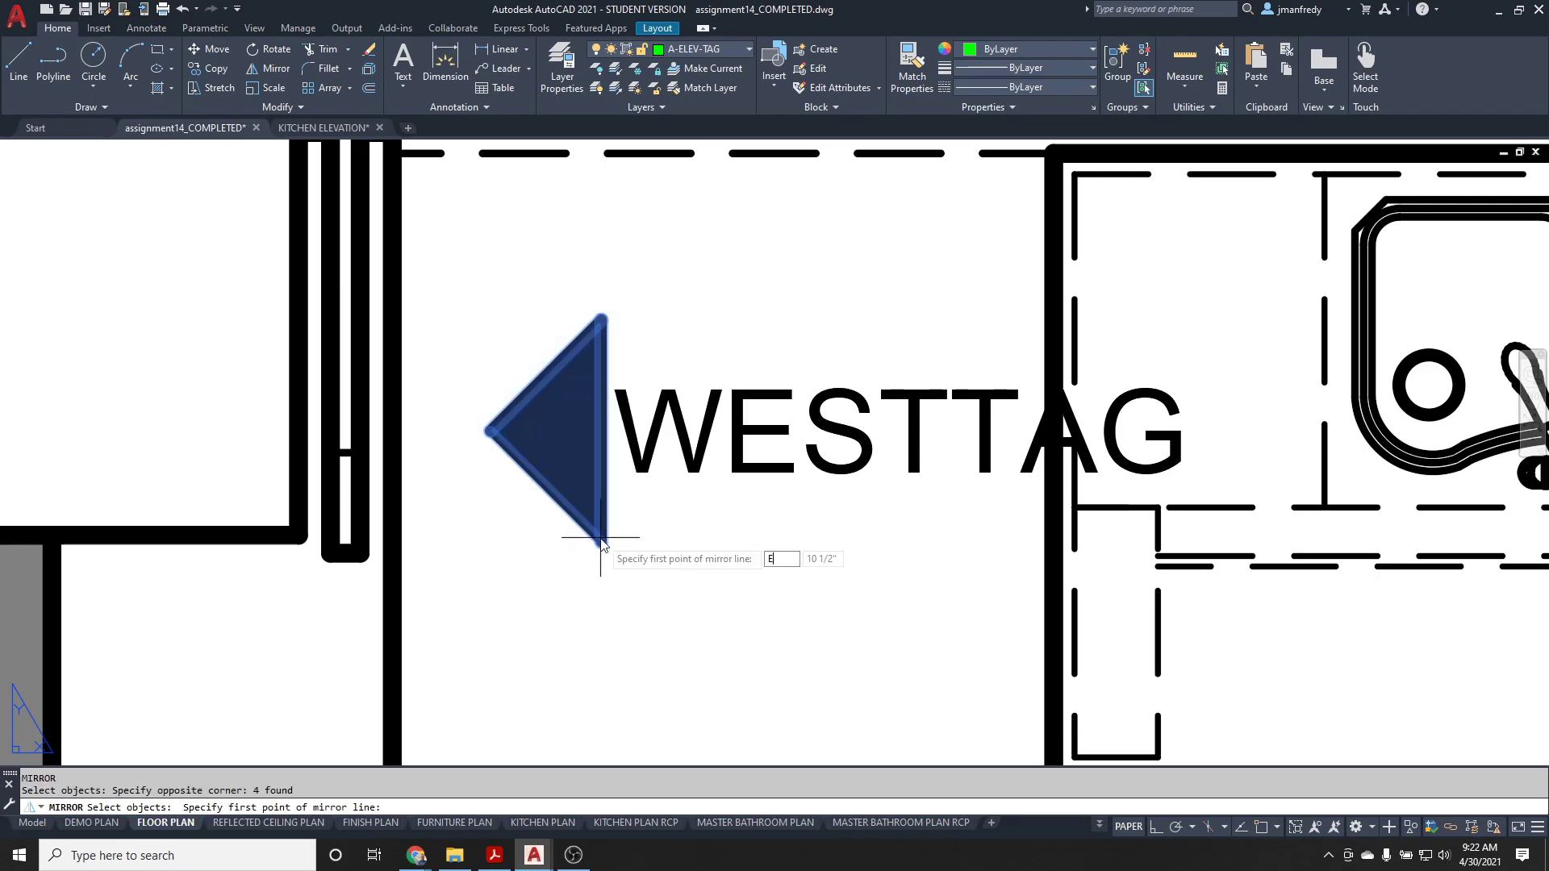
text(ND)
key(Return)
click(601, 544)
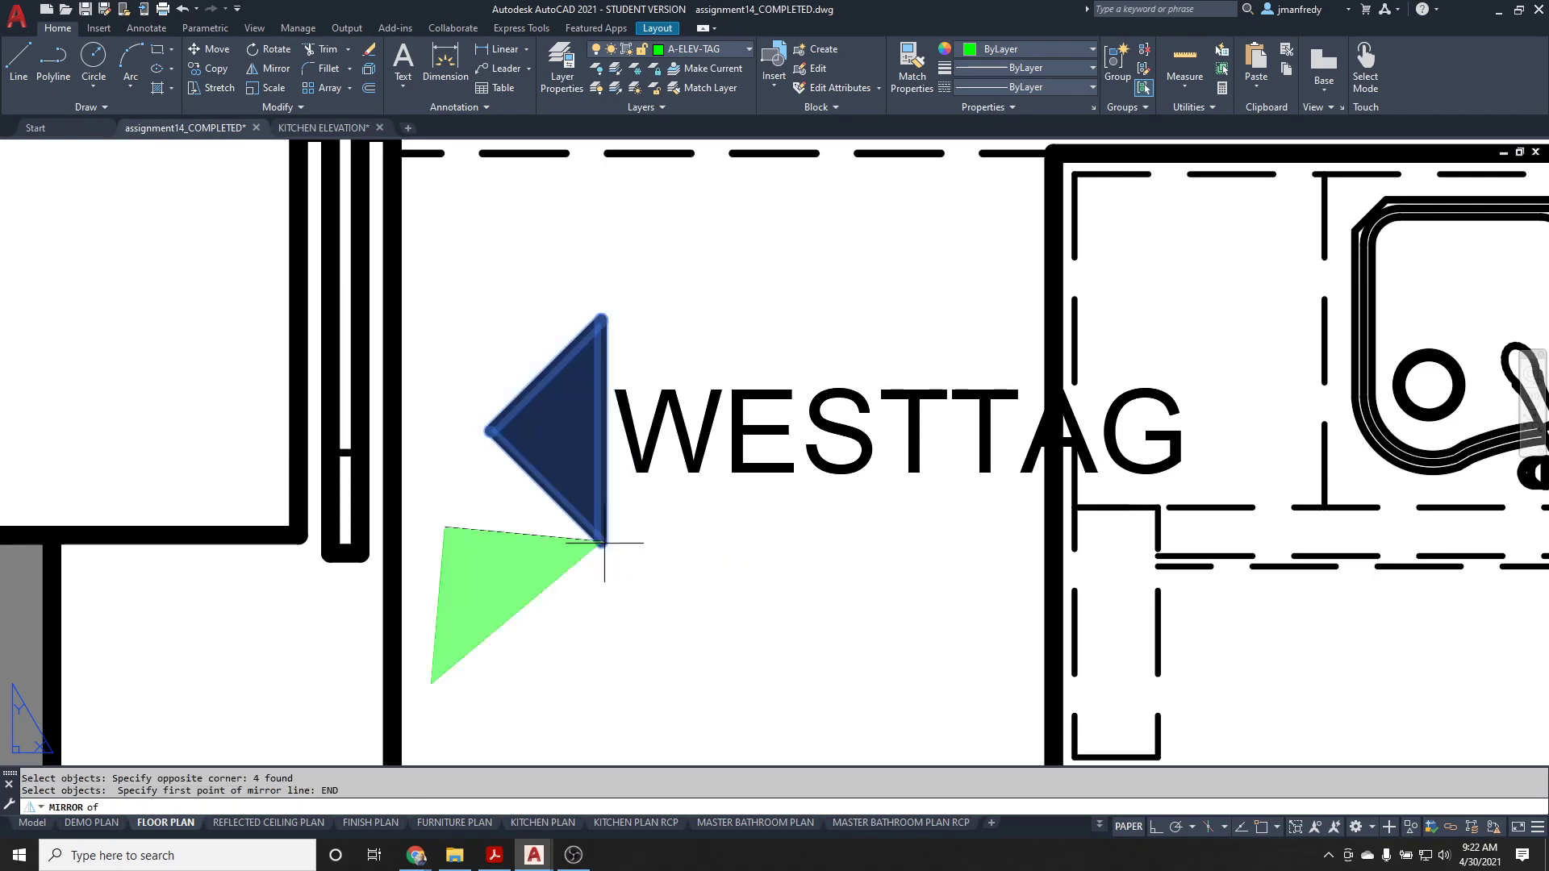
key(F8)
click(623, 225)
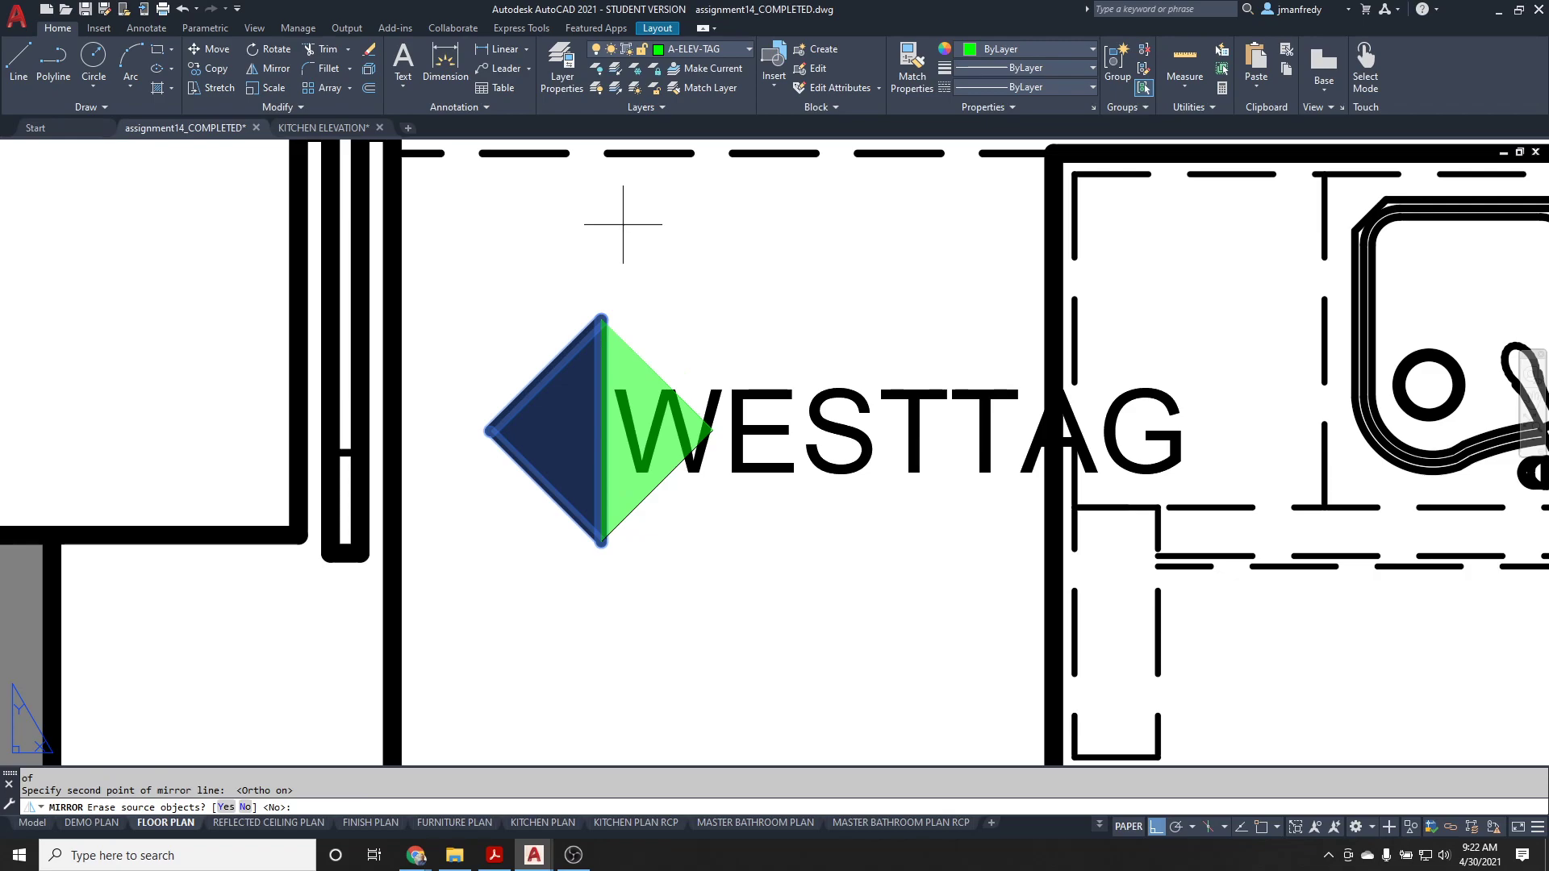
key(Return)
- Erase the left-pointing half of the diamond
text(e)
key(Return)
click(581, 305)
click(534, 520)
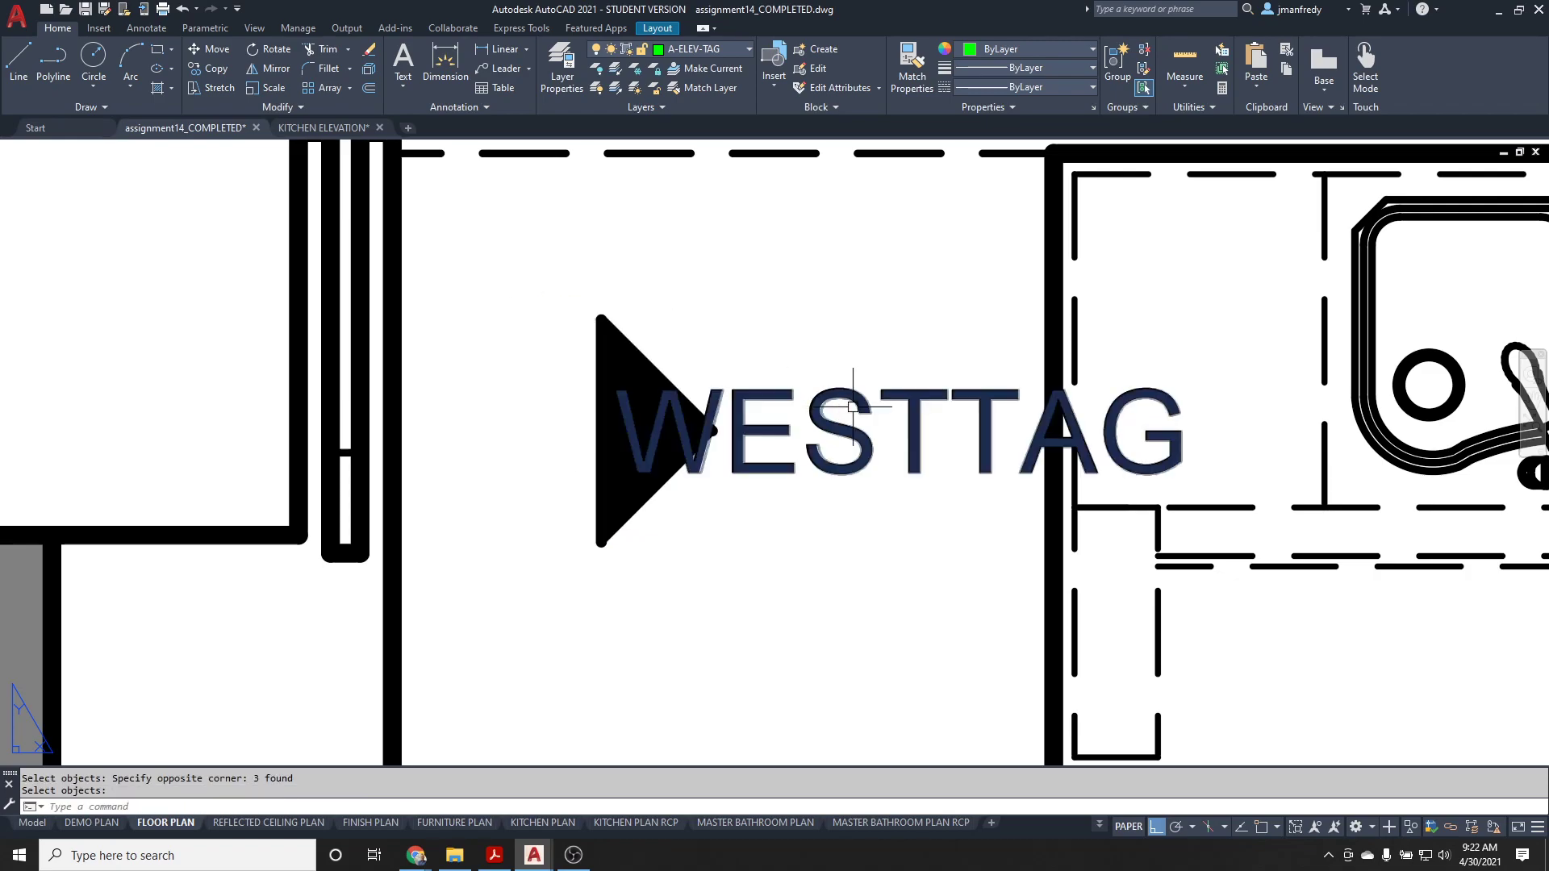
- Move the WESTTAG text to the left of the triangle
click(852, 400)
key(Return)
click(998, 410)
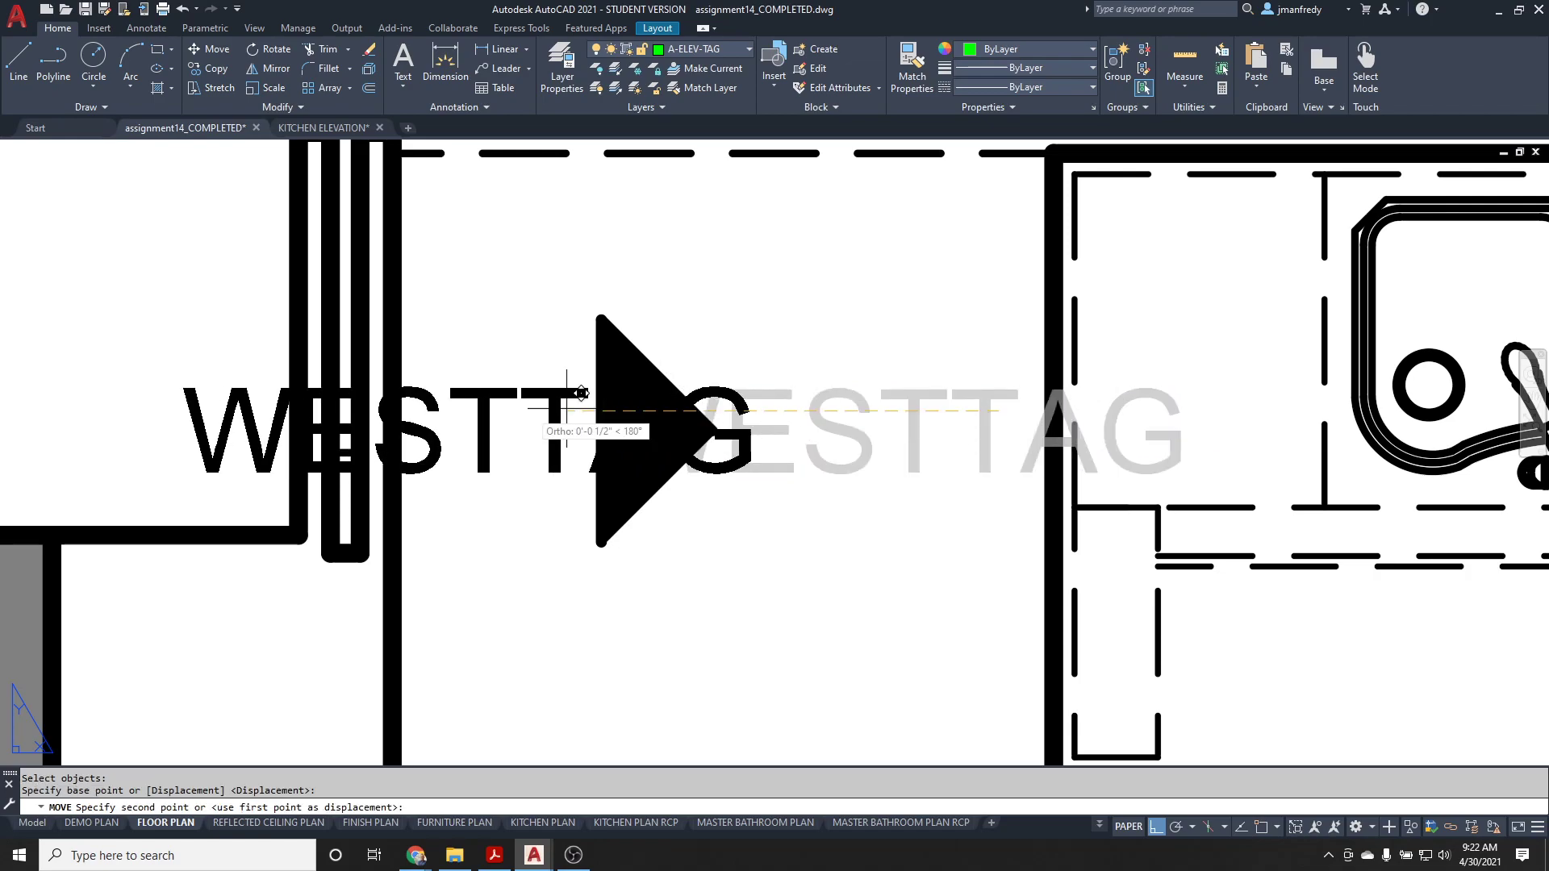
click(412, 389)
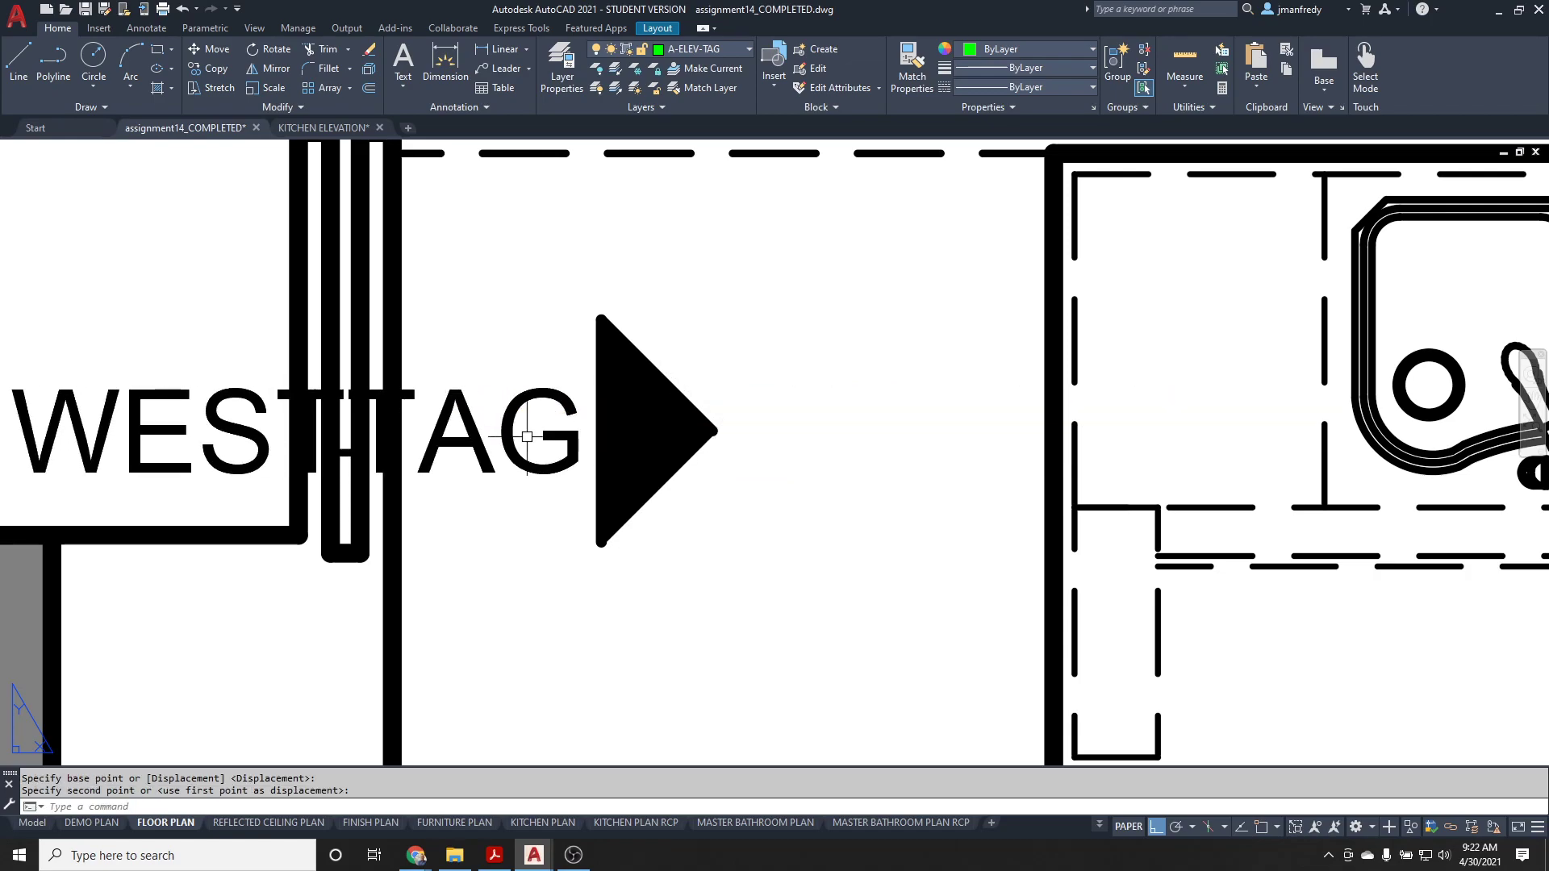
middle_drag(534, 444, 638, 430)
- Set the WESTTAG text justification to Middle right in Properties
click(167, 432)
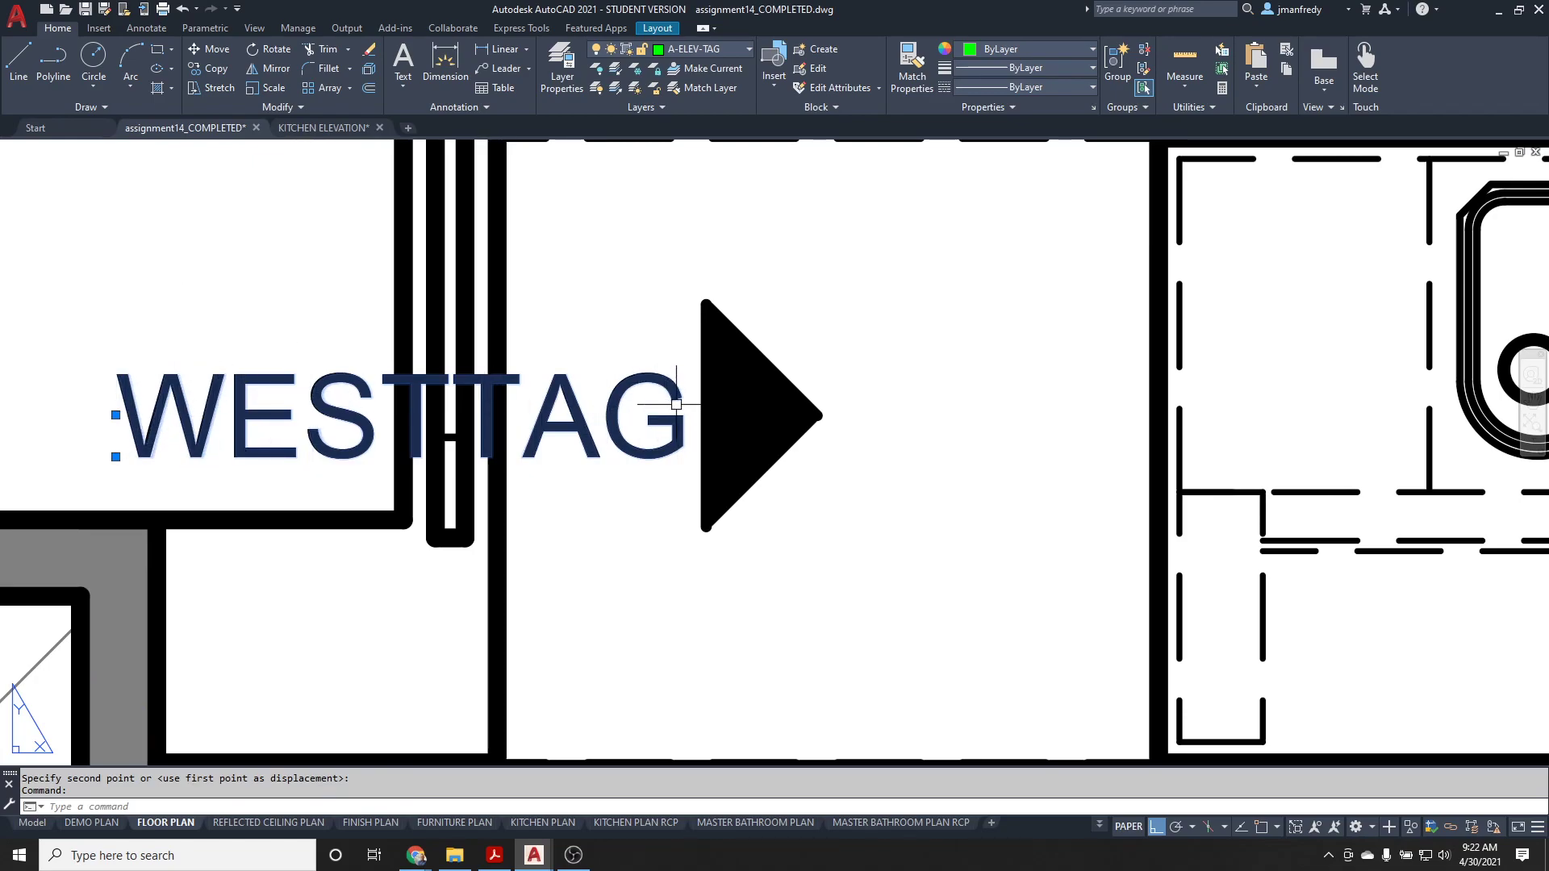
right_click(281, 379)
click(362, 764)
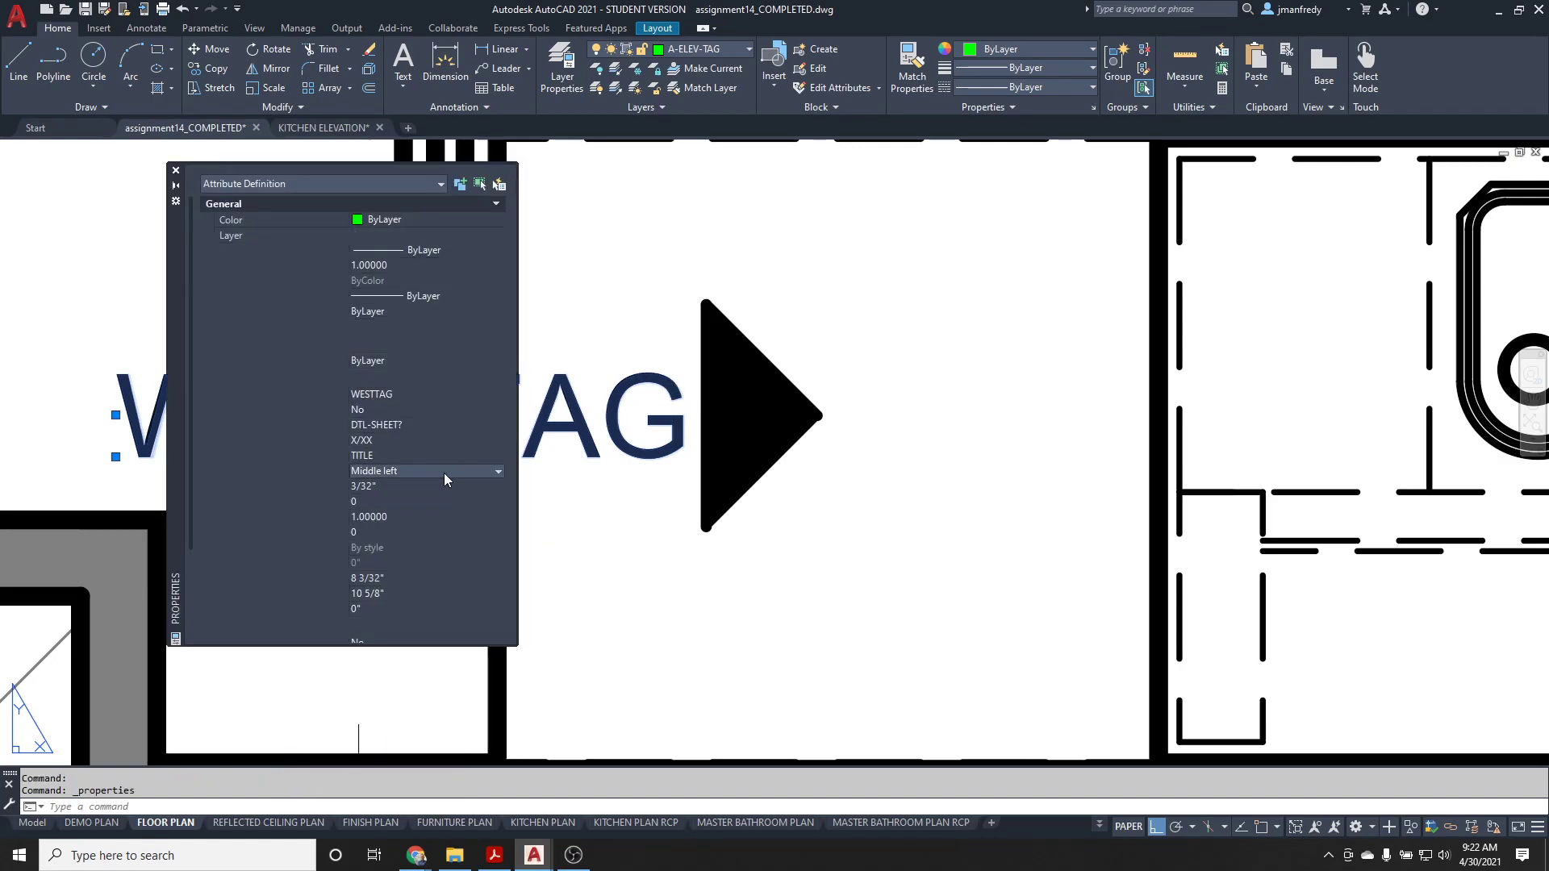
click(478, 473)
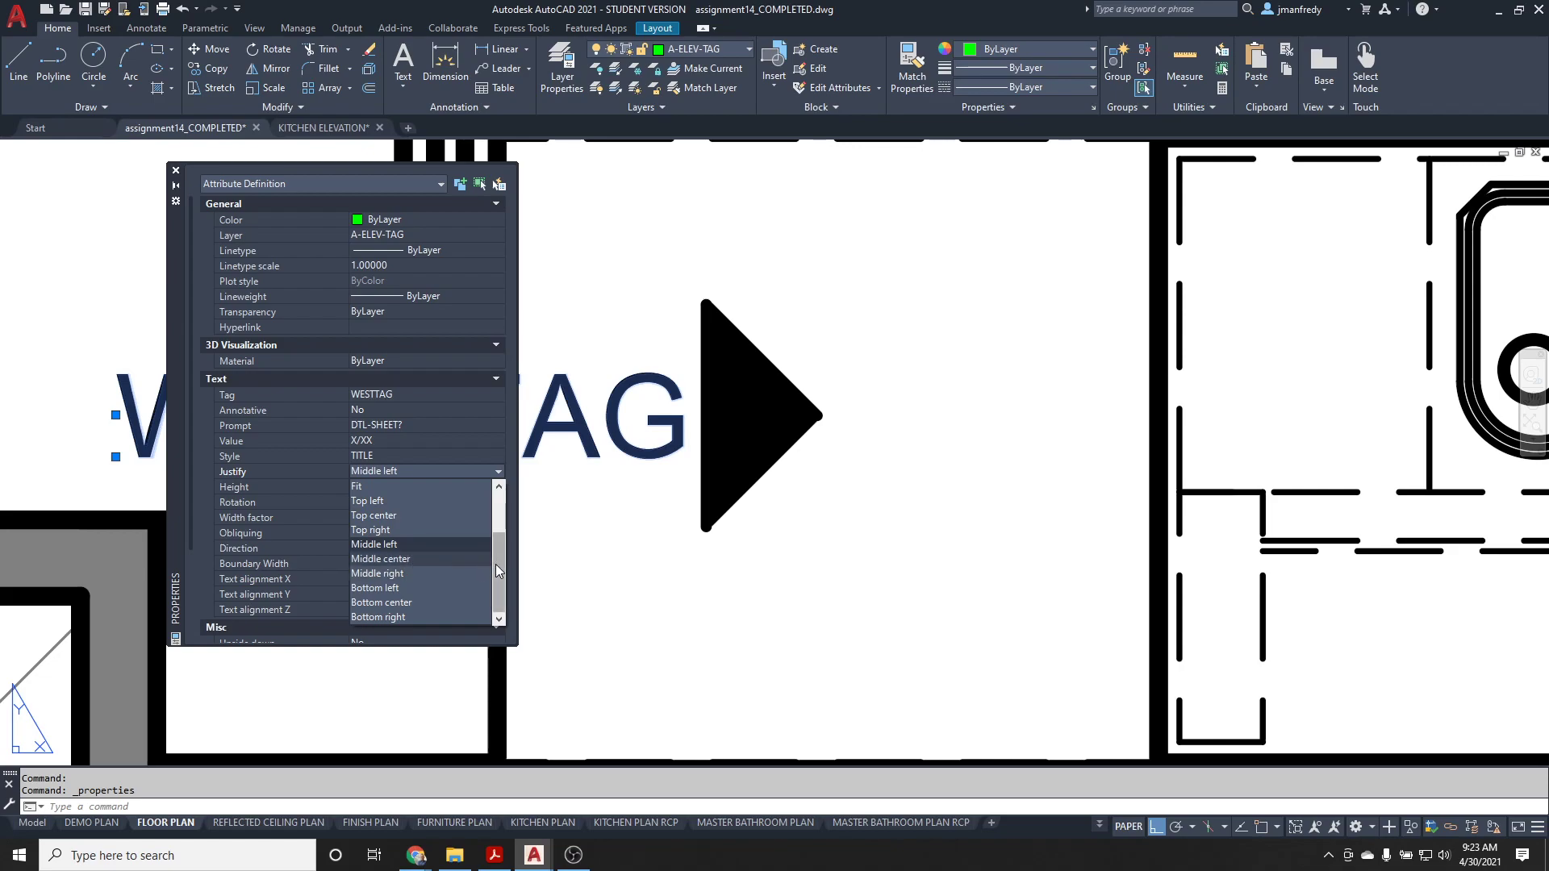
click(419, 574)
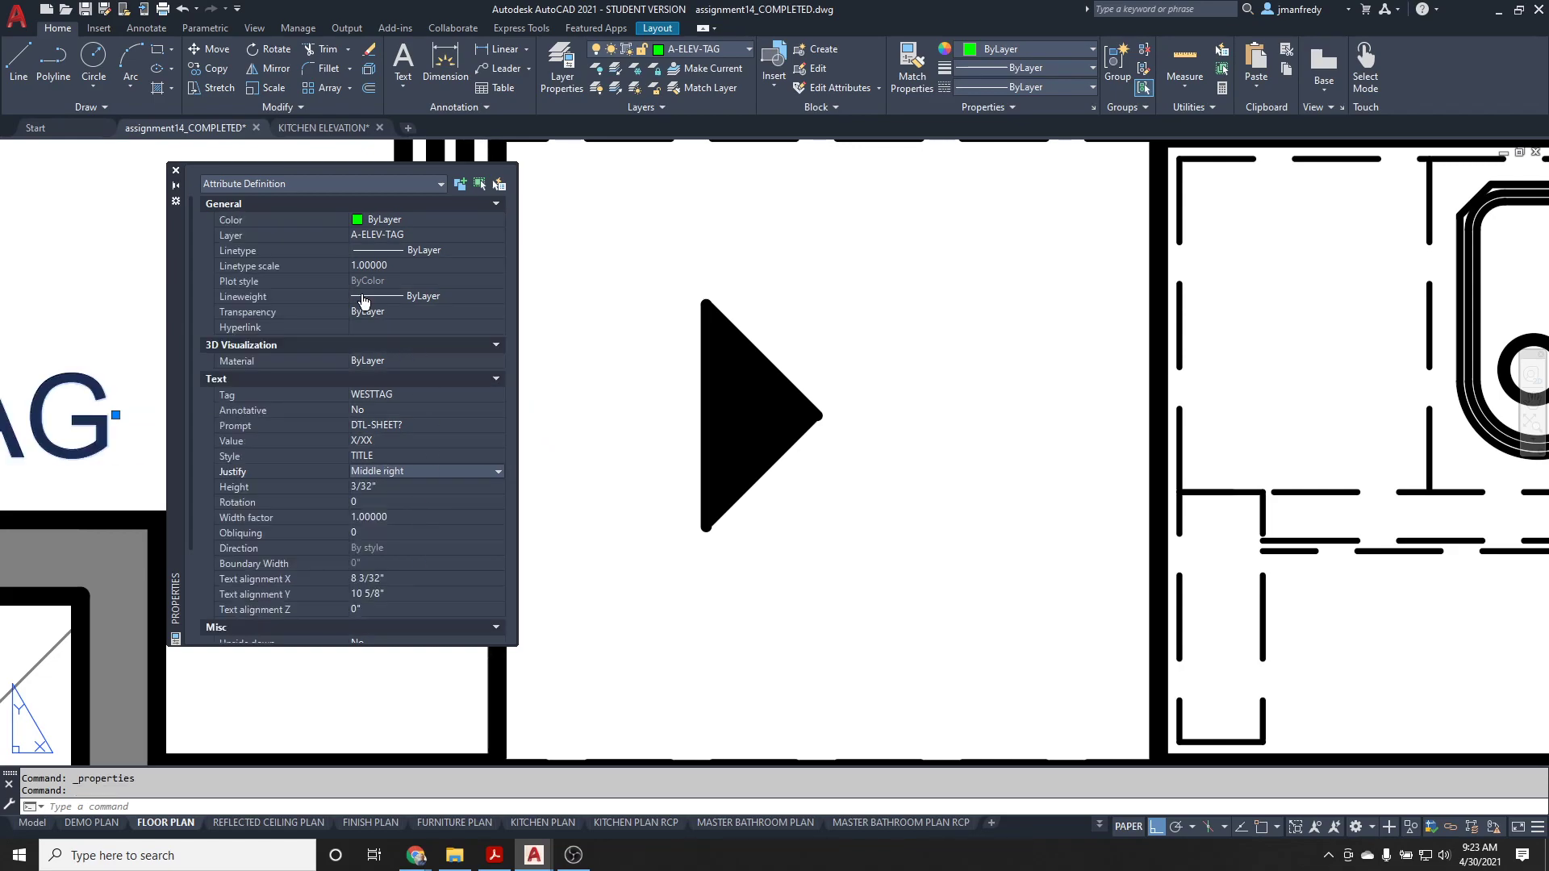
click(175, 171)
middle_drag(157, 436, 536, 439)
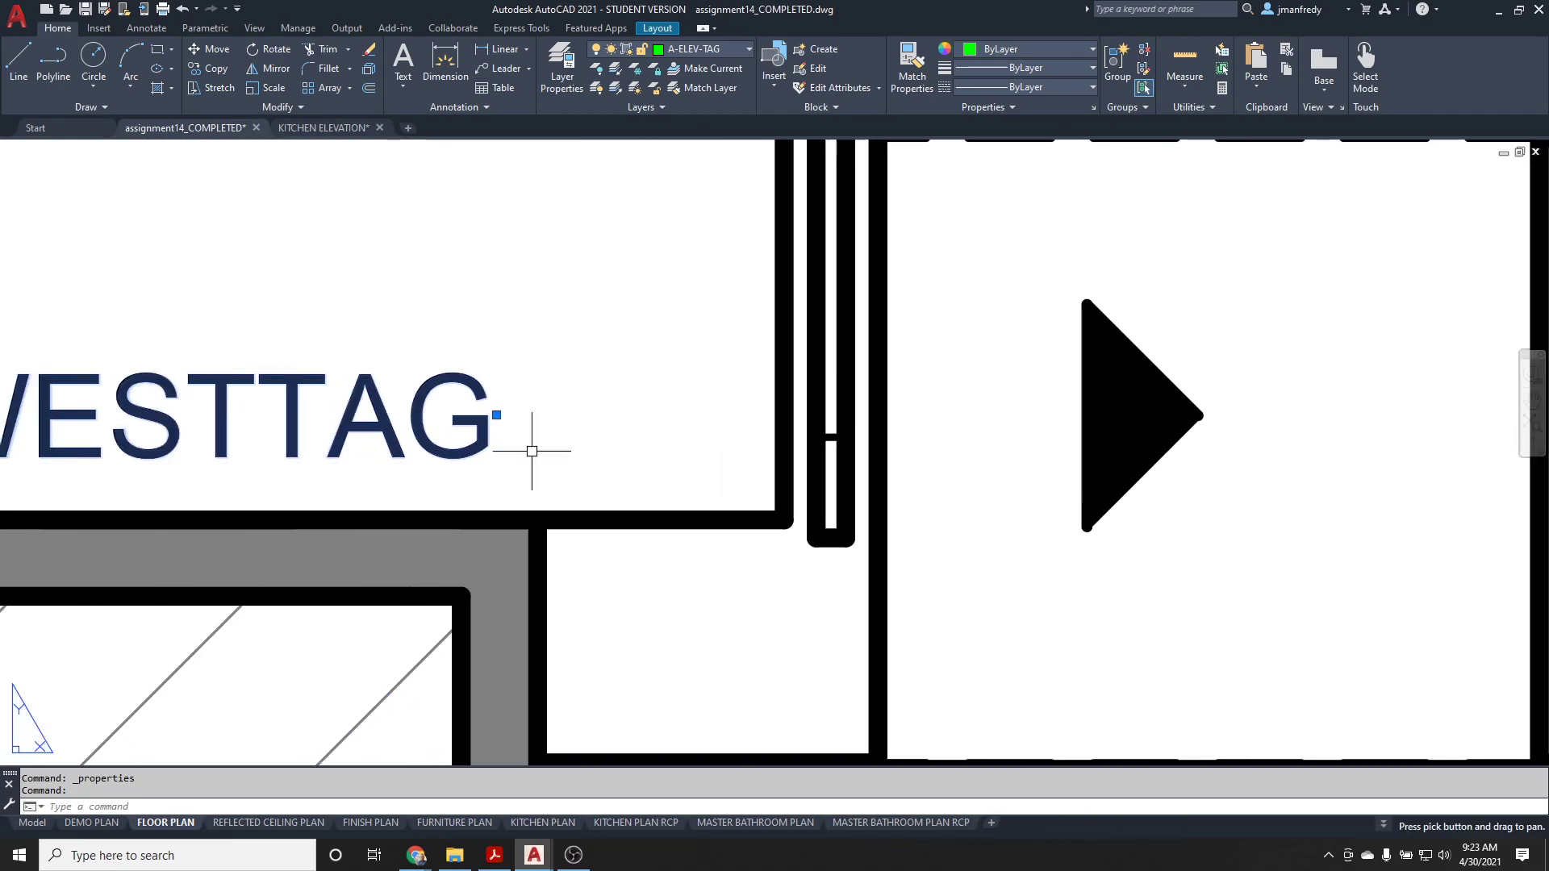
scroll(488, 418, down, 4)
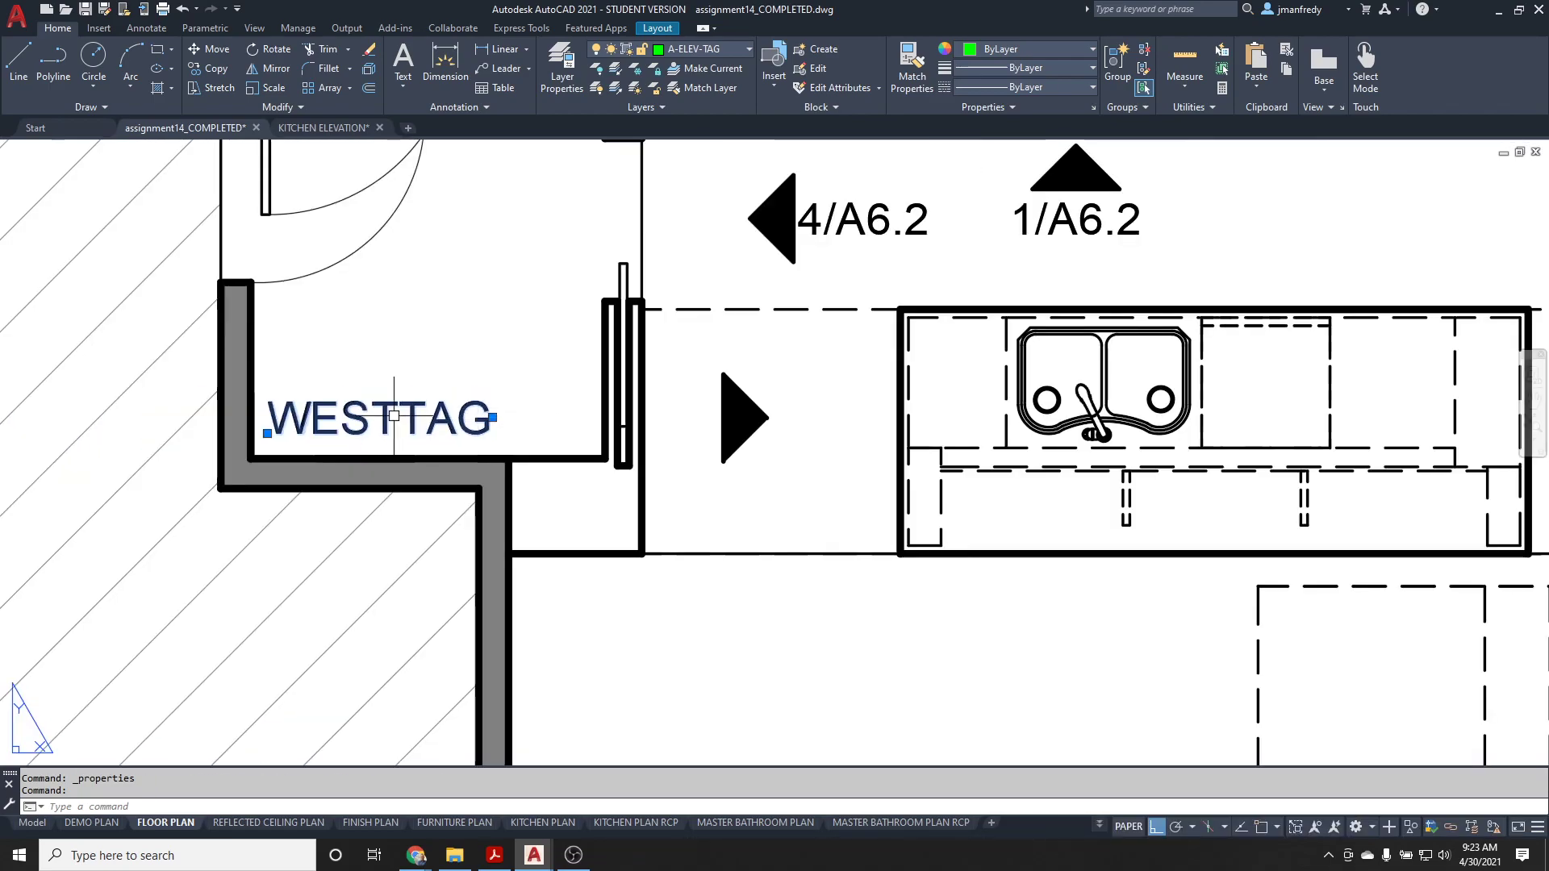
scroll(494, 418, up, 6)
- Stretch the text's insertion grip to the triangle edge's midpoint with a MID snap
click(459, 416)
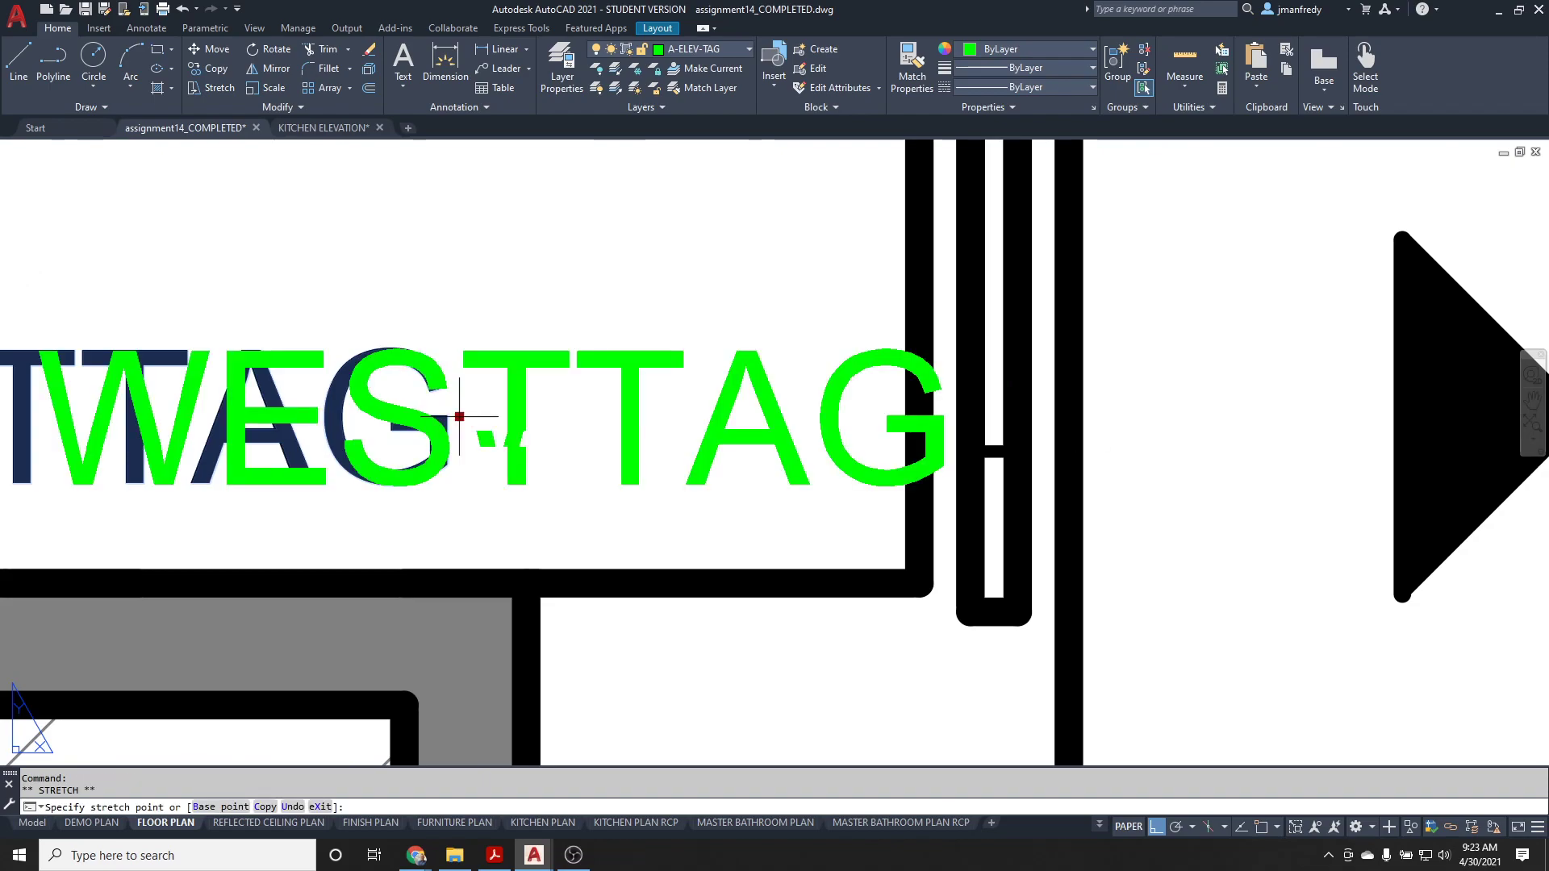
text(MID)
key(Return)
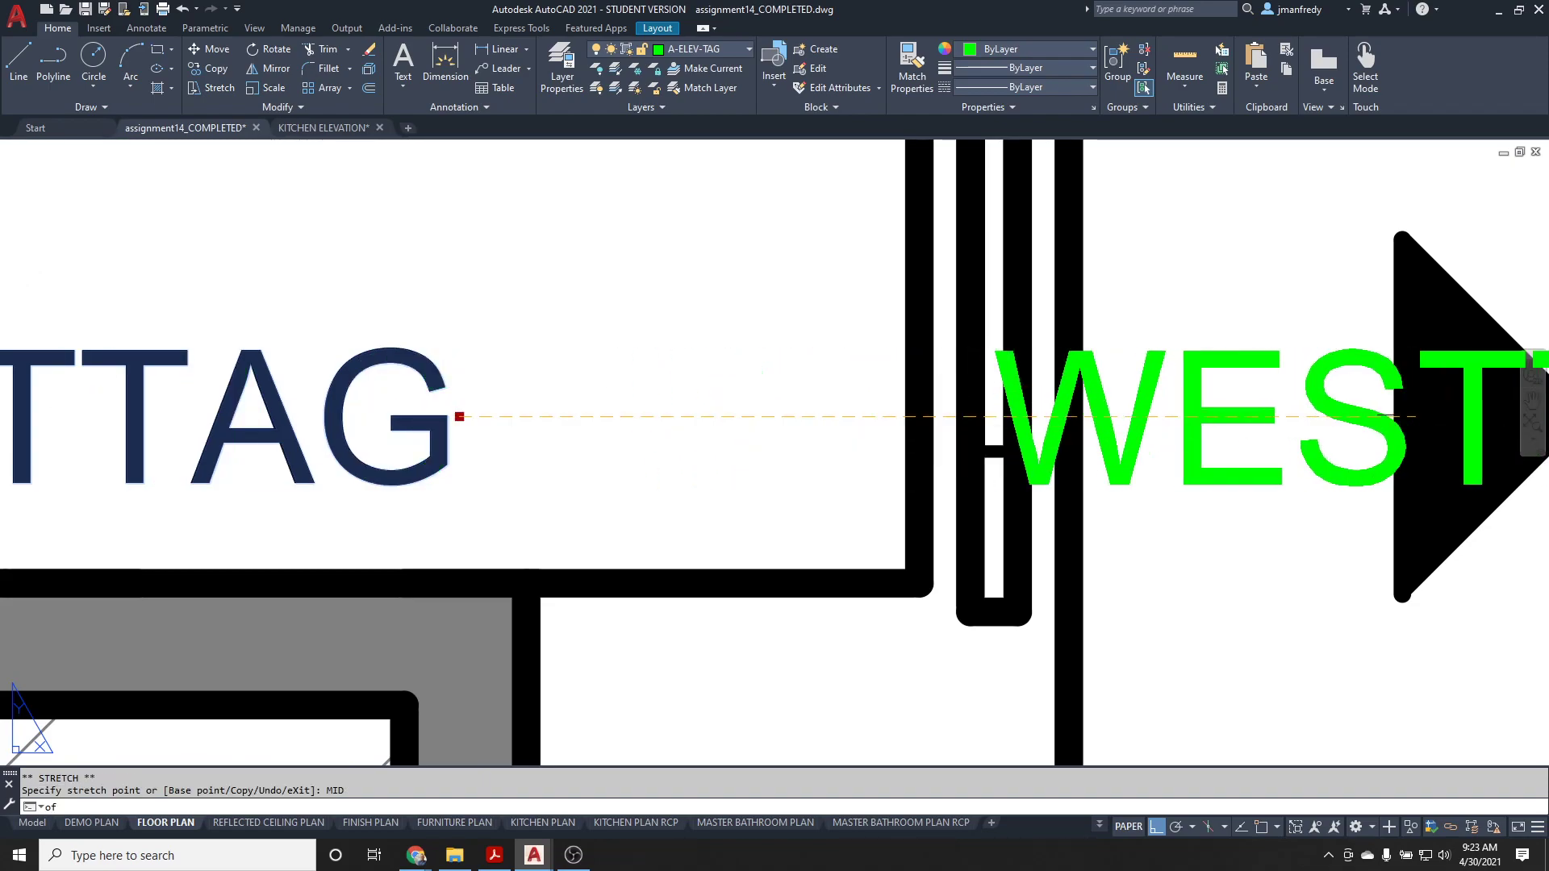
click(1403, 416)
middle_drag(1403, 416, 1078, 505)
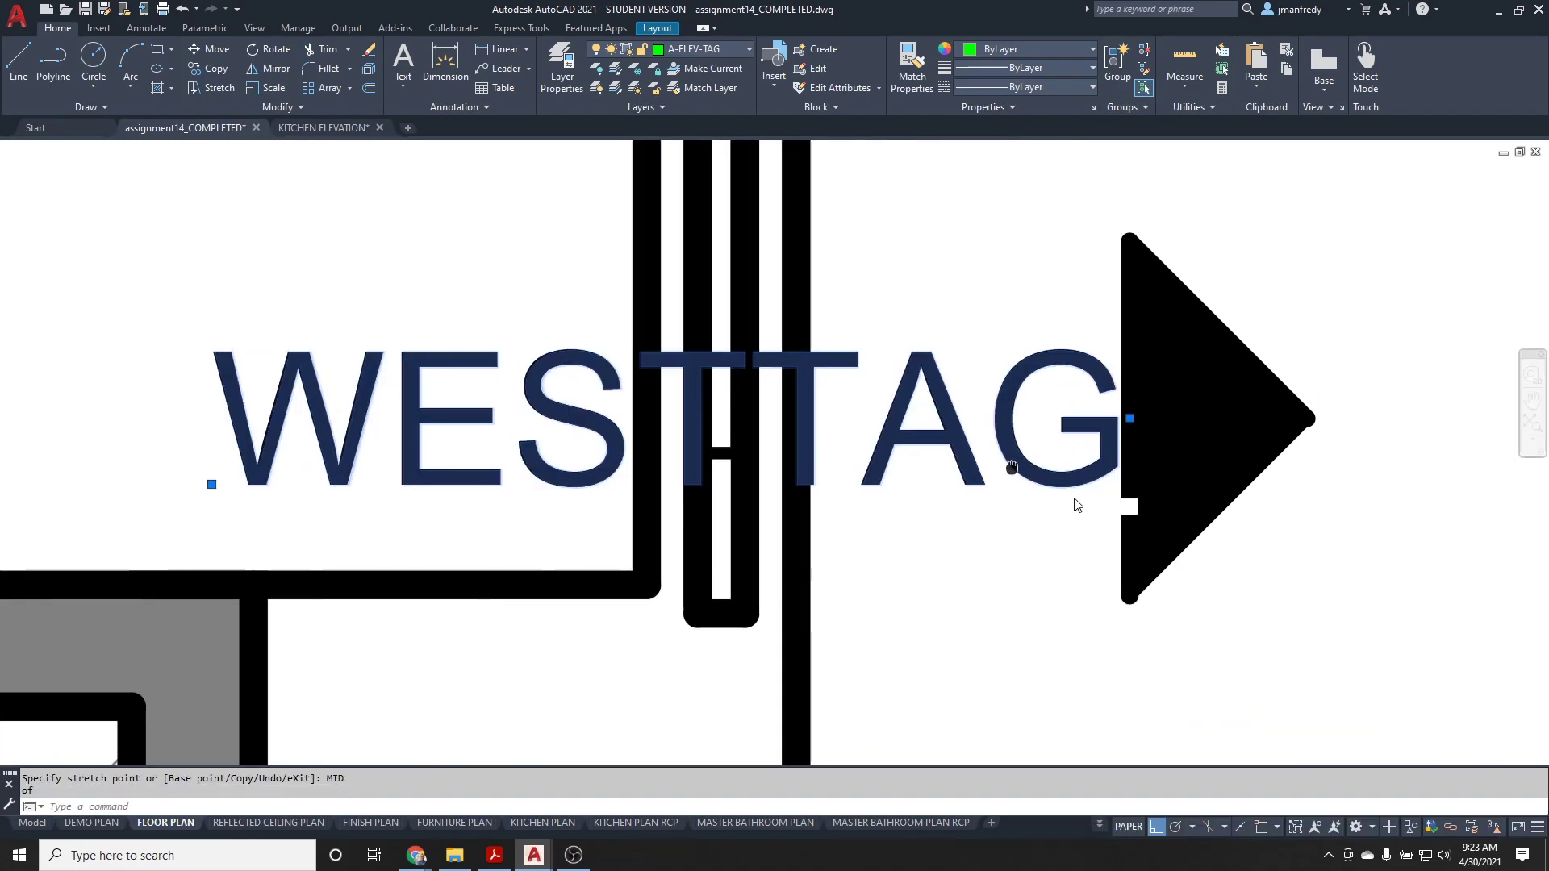
- Nudge the WESTTAG text slightly left of the triangle's flat edge
text(m)
key(Return)
click(1078, 500)
key(Escape)
key(Return)
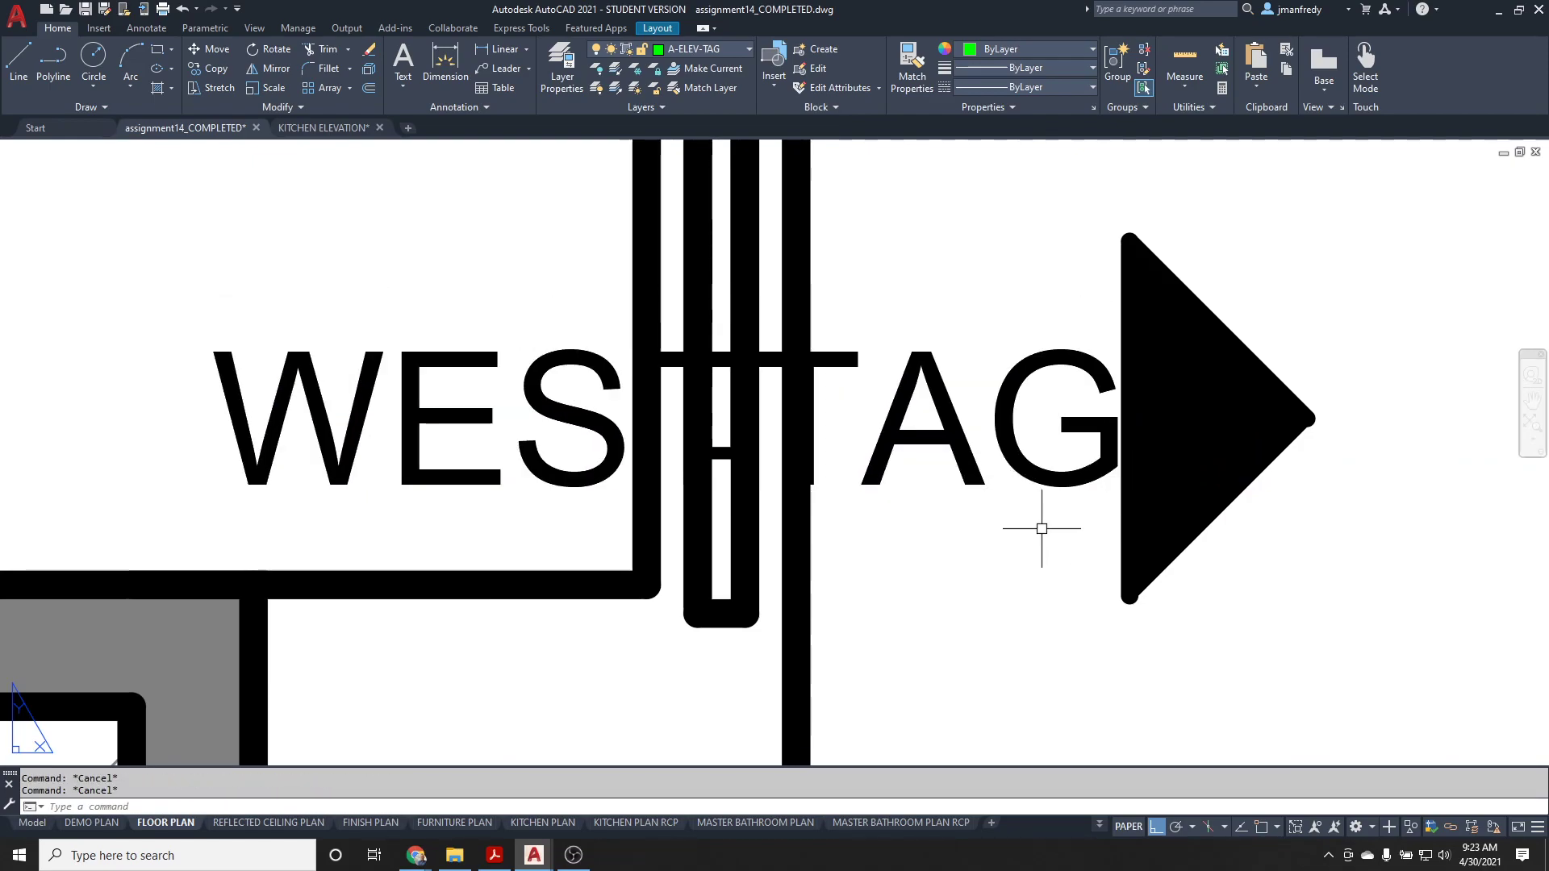
click(1053, 532)
click(1015, 446)
key(Return)
click(1062, 508)
click(1026, 521)
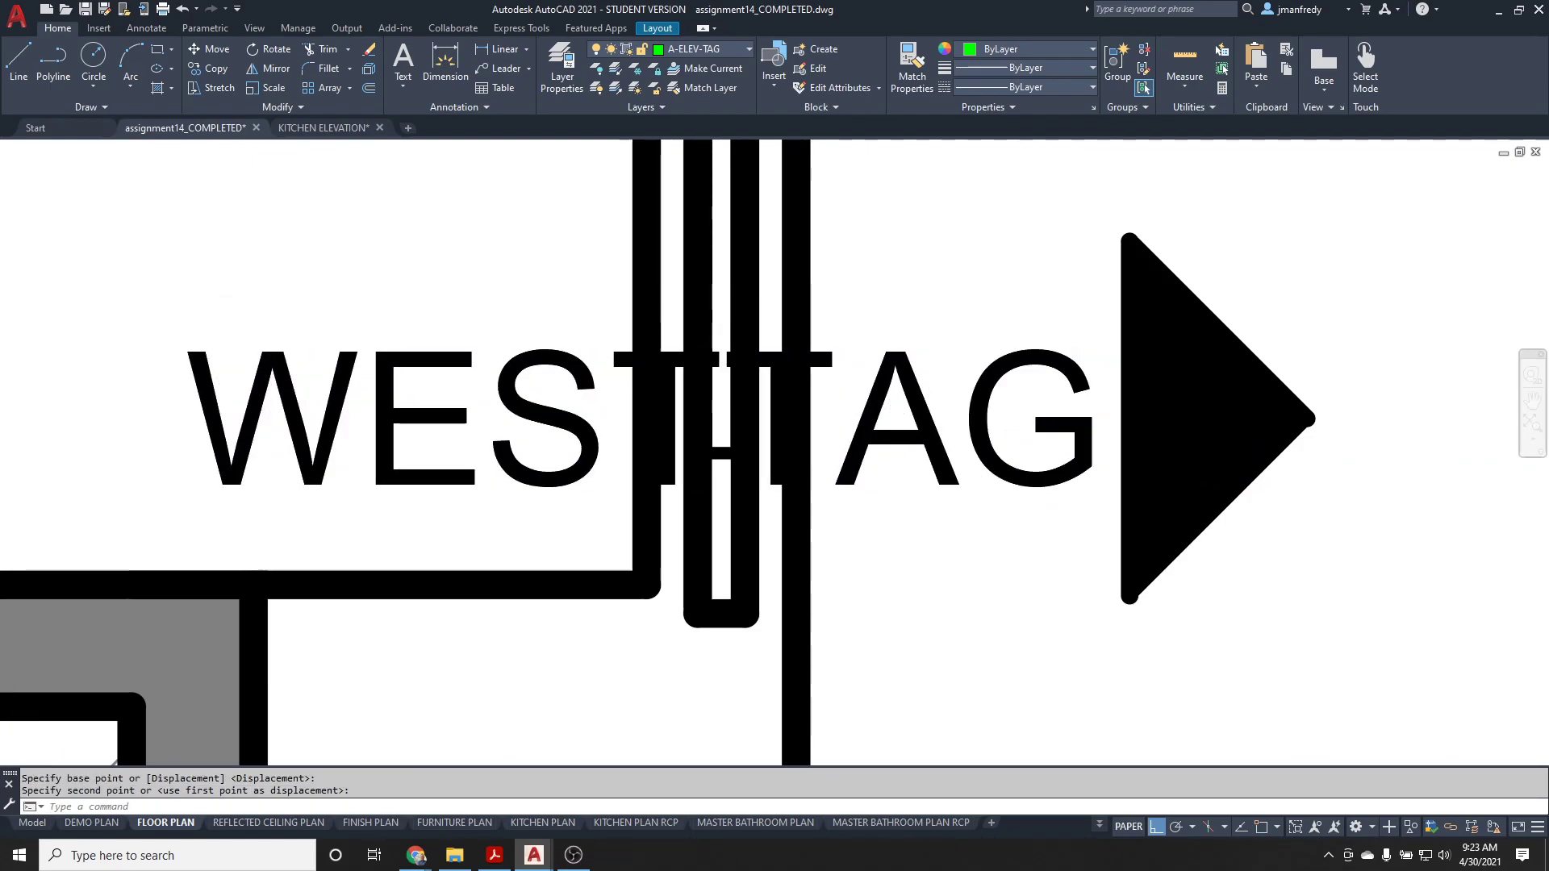
scroll(1027, 546, down, 2)
scroll(1027, 546, up, 1)
middle_drag(1027, 546, 696, 501)
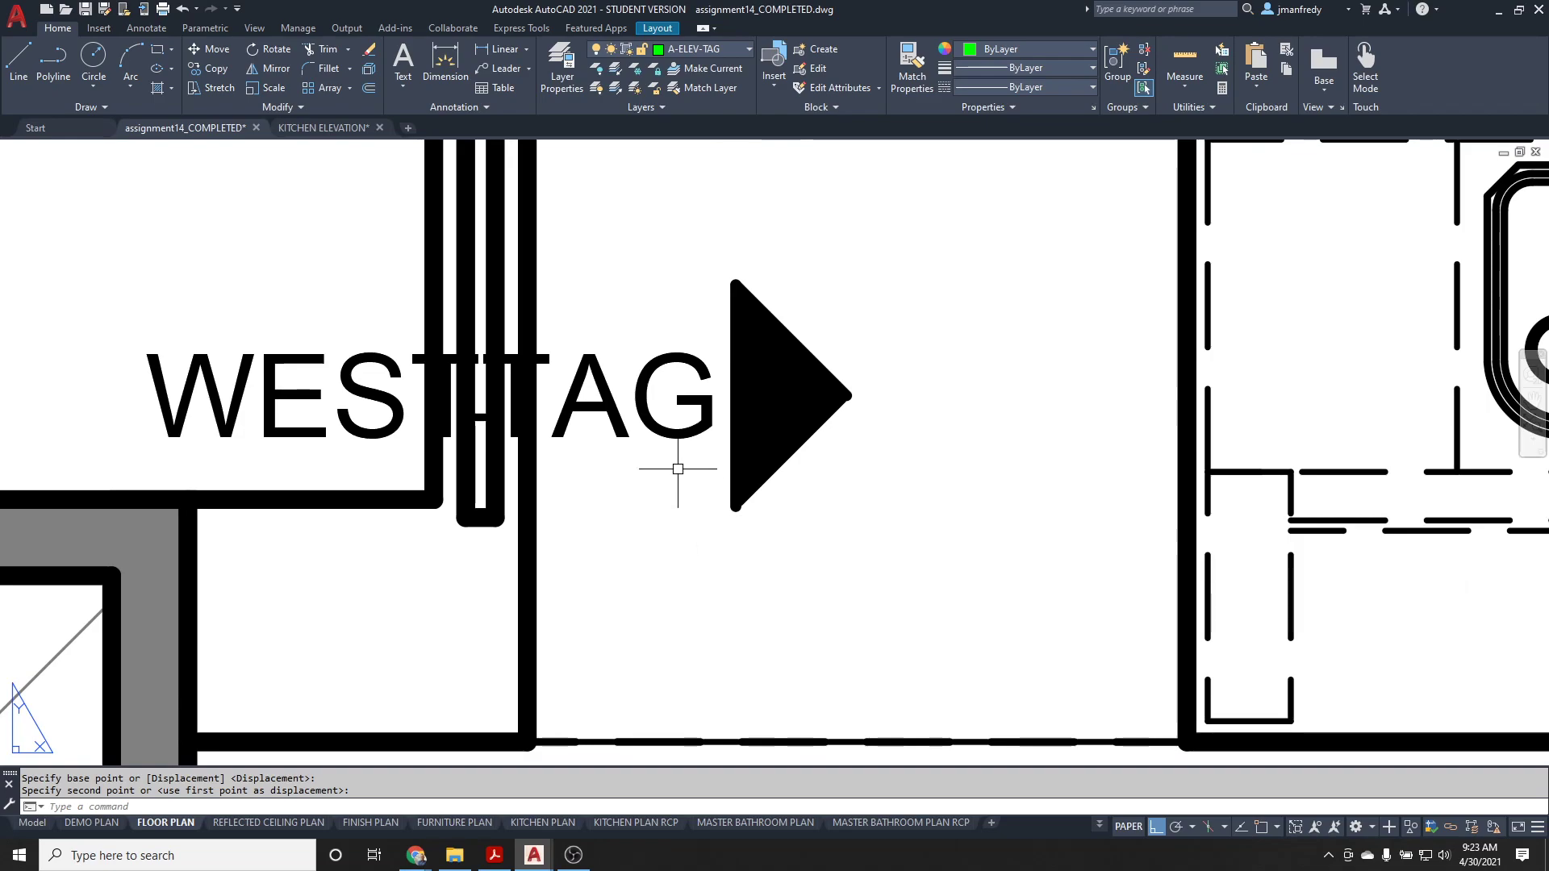
- Rename the WESTTAG attribute definition's tag to EASTTTAG
double_click(678, 432)
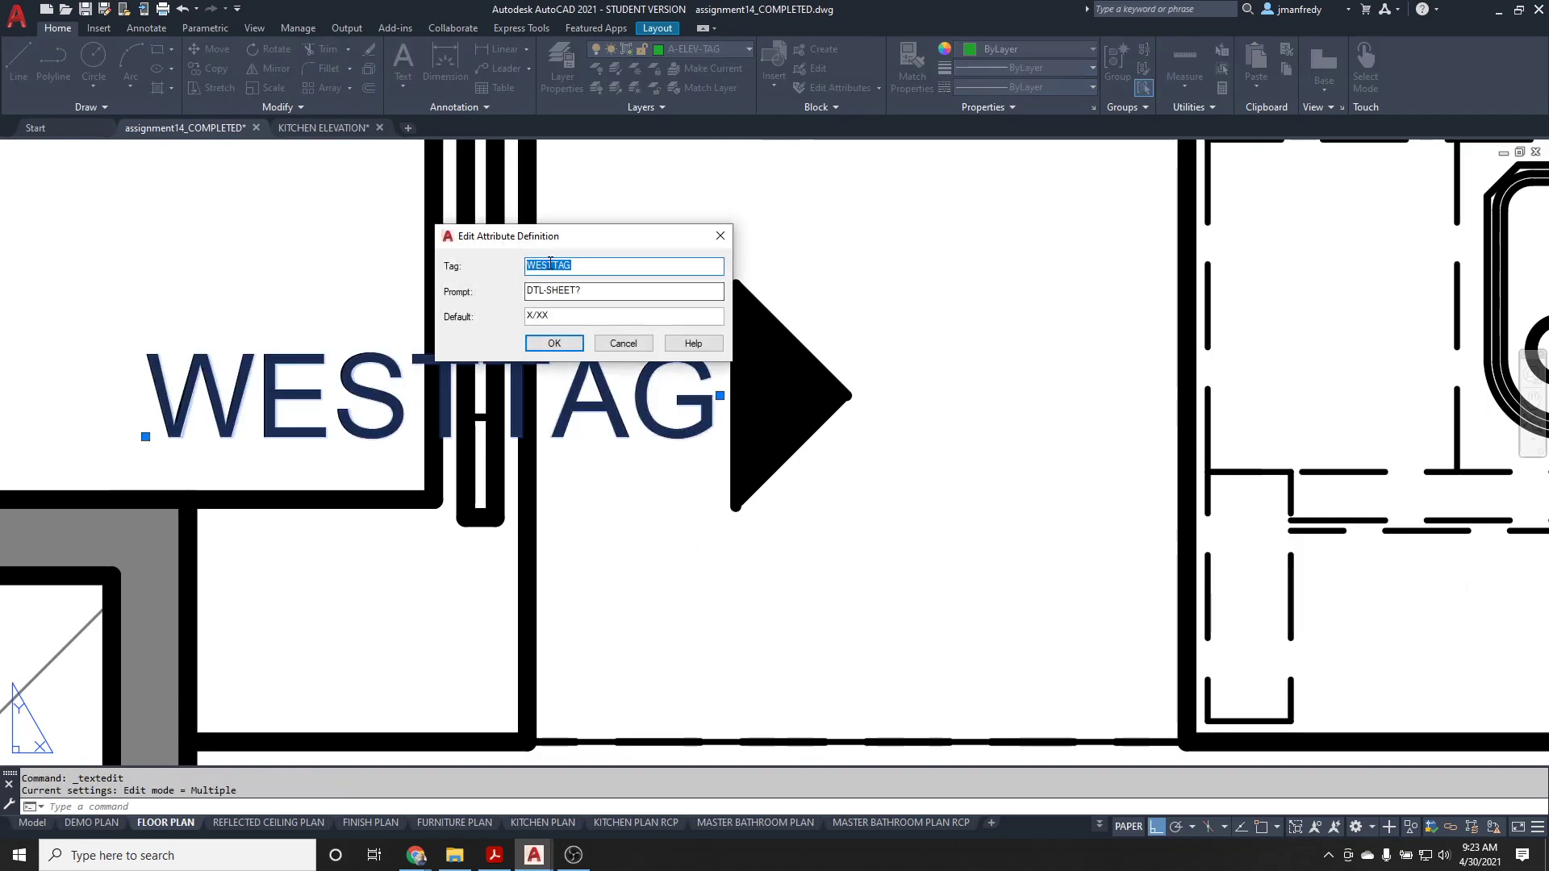
text(E)
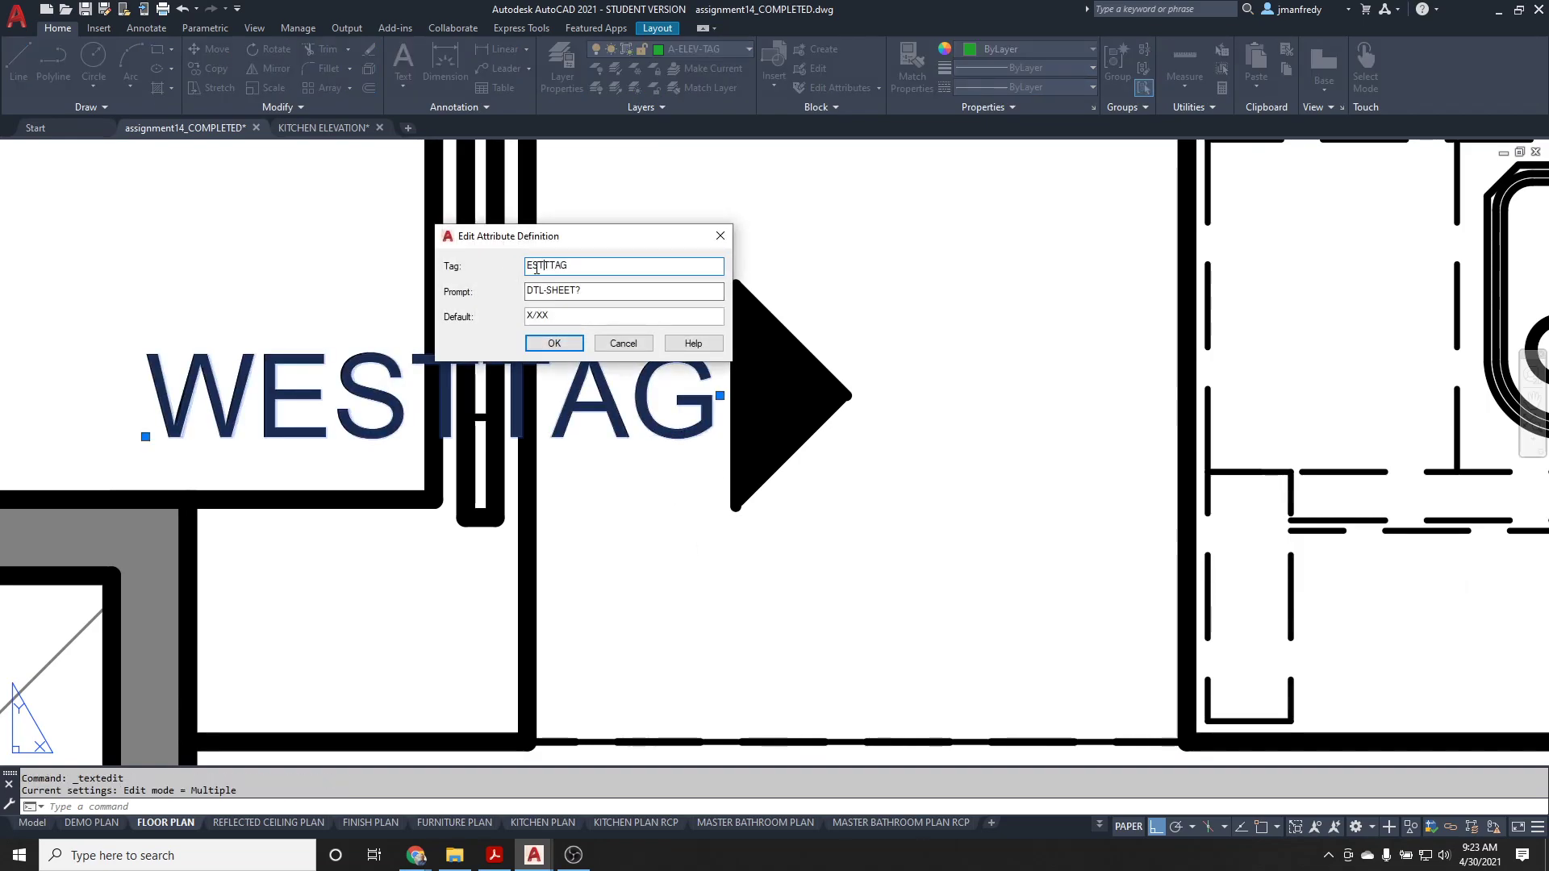
text(A)
click(554, 343)
key(Escape)
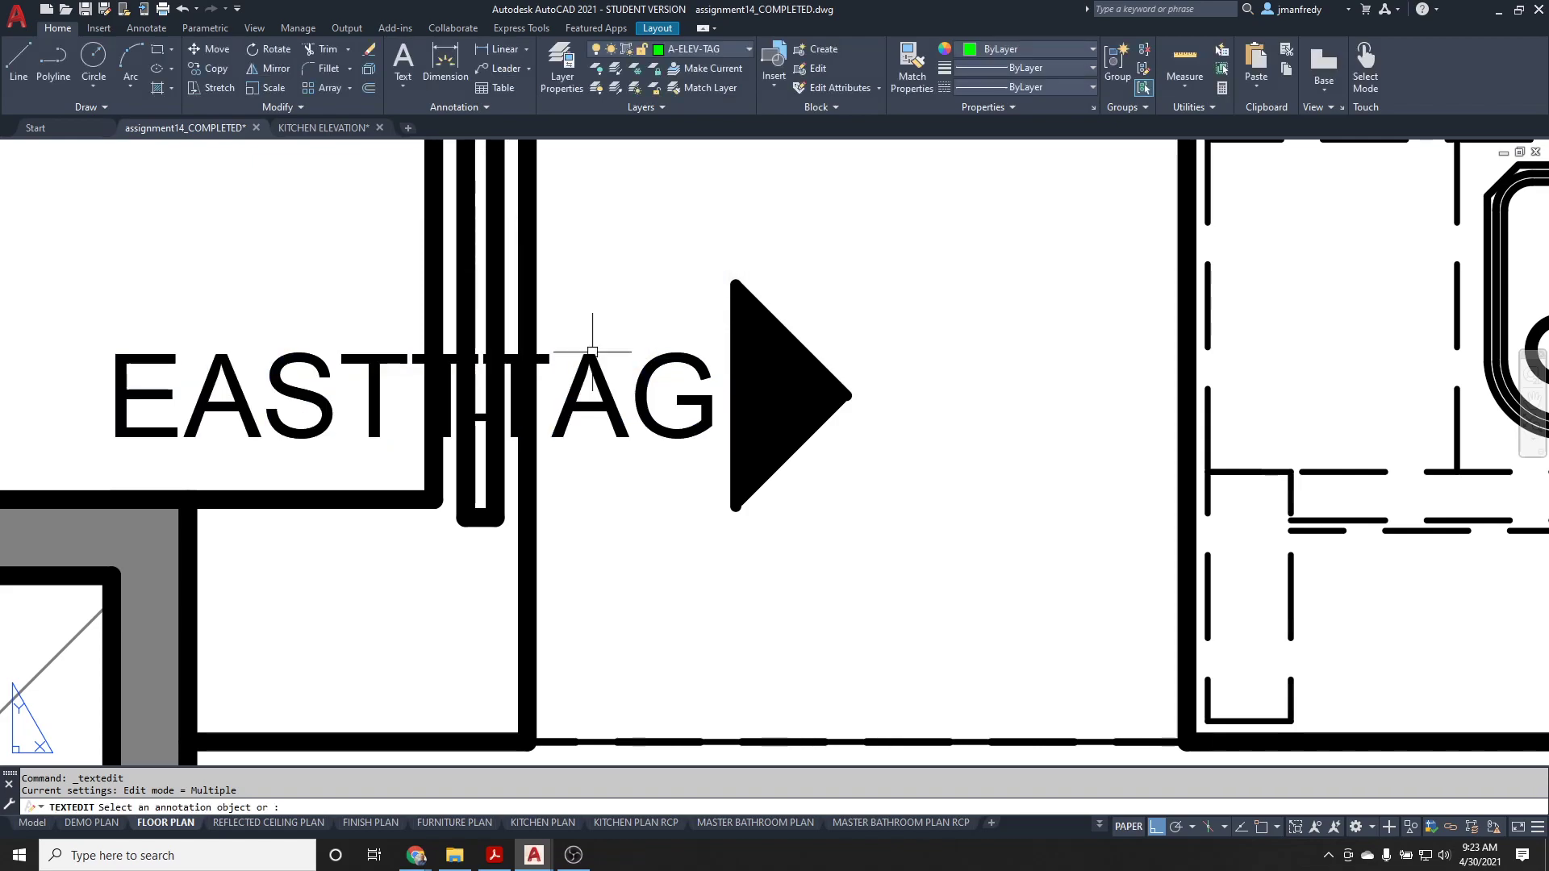
- Create block EAST_ELEV_TAG from the six tag objects, midpoint base point, accepting X/XX
text(b)
key(Return)
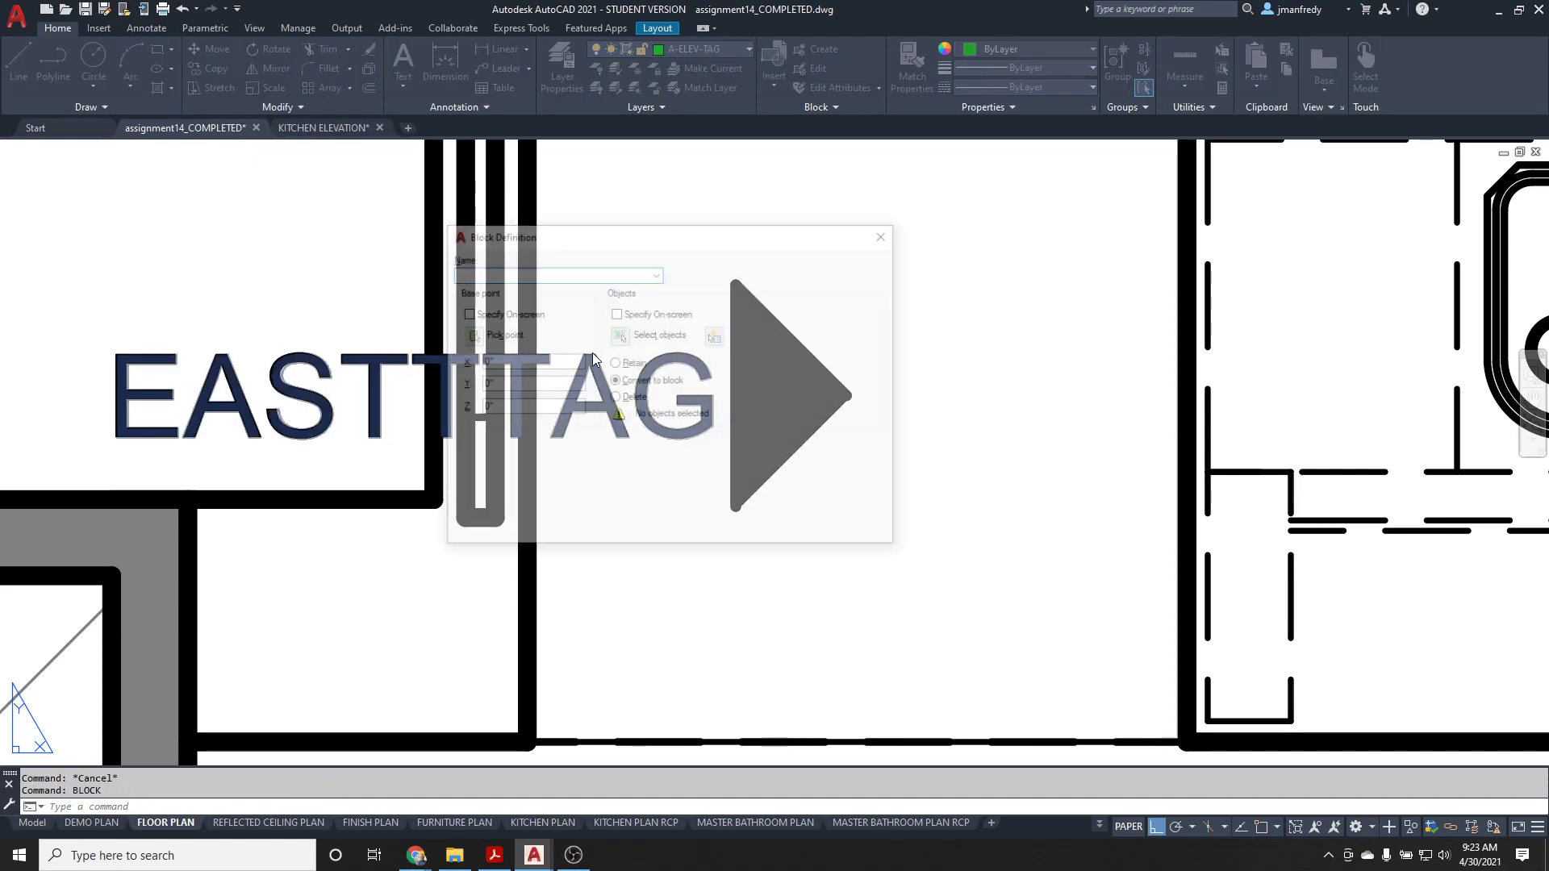
text(EAST_ELEV_TAG)
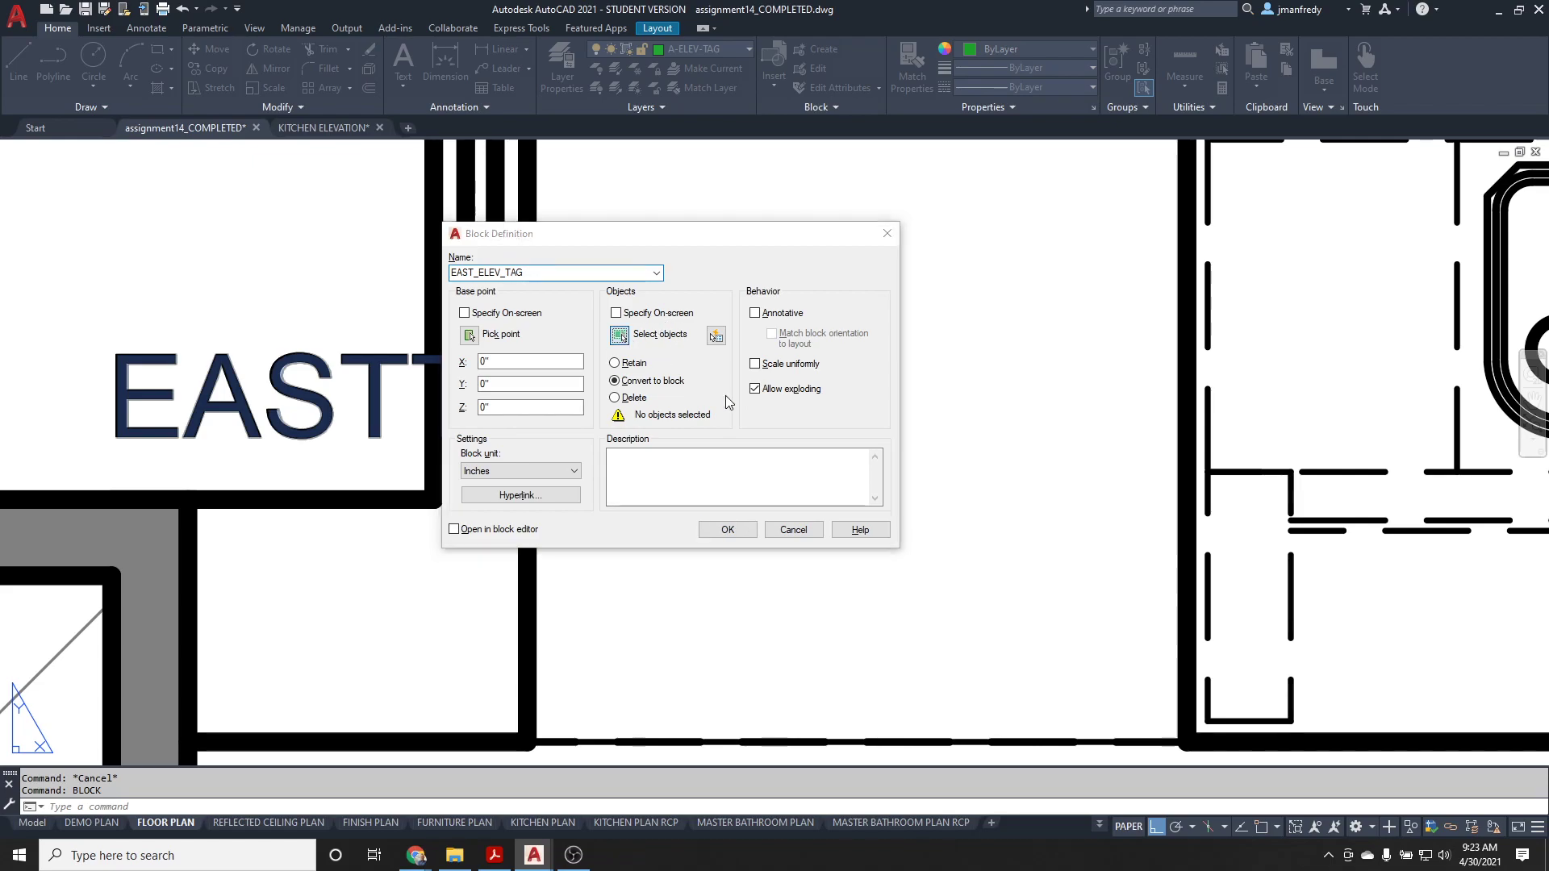
click(655, 333)
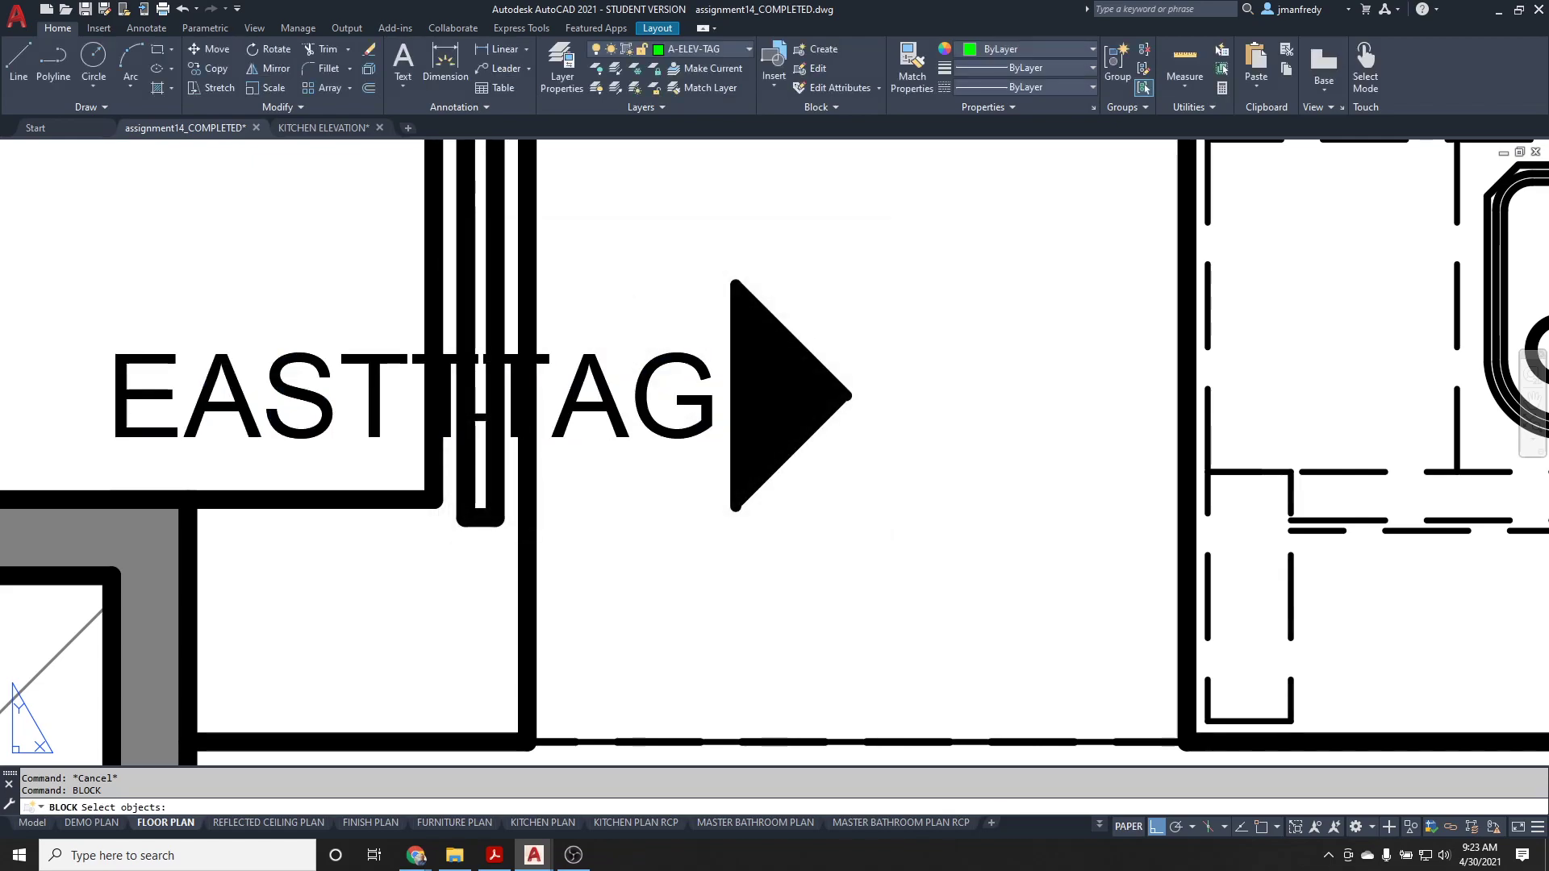
drag(549, 274, 857, 518)
key(Return)
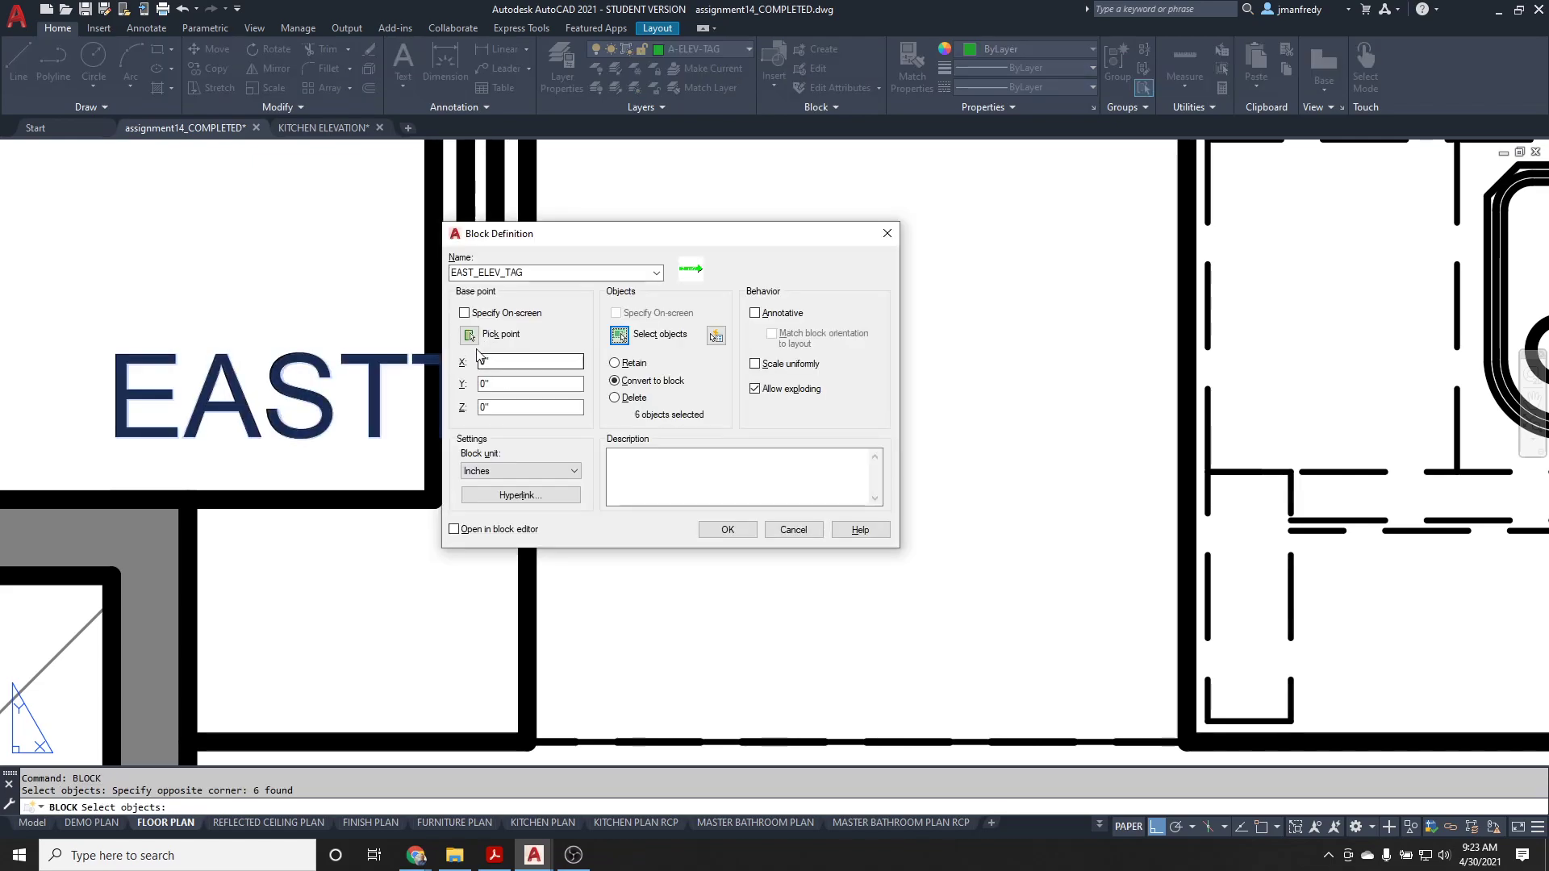
click(478, 353)
text(mid)
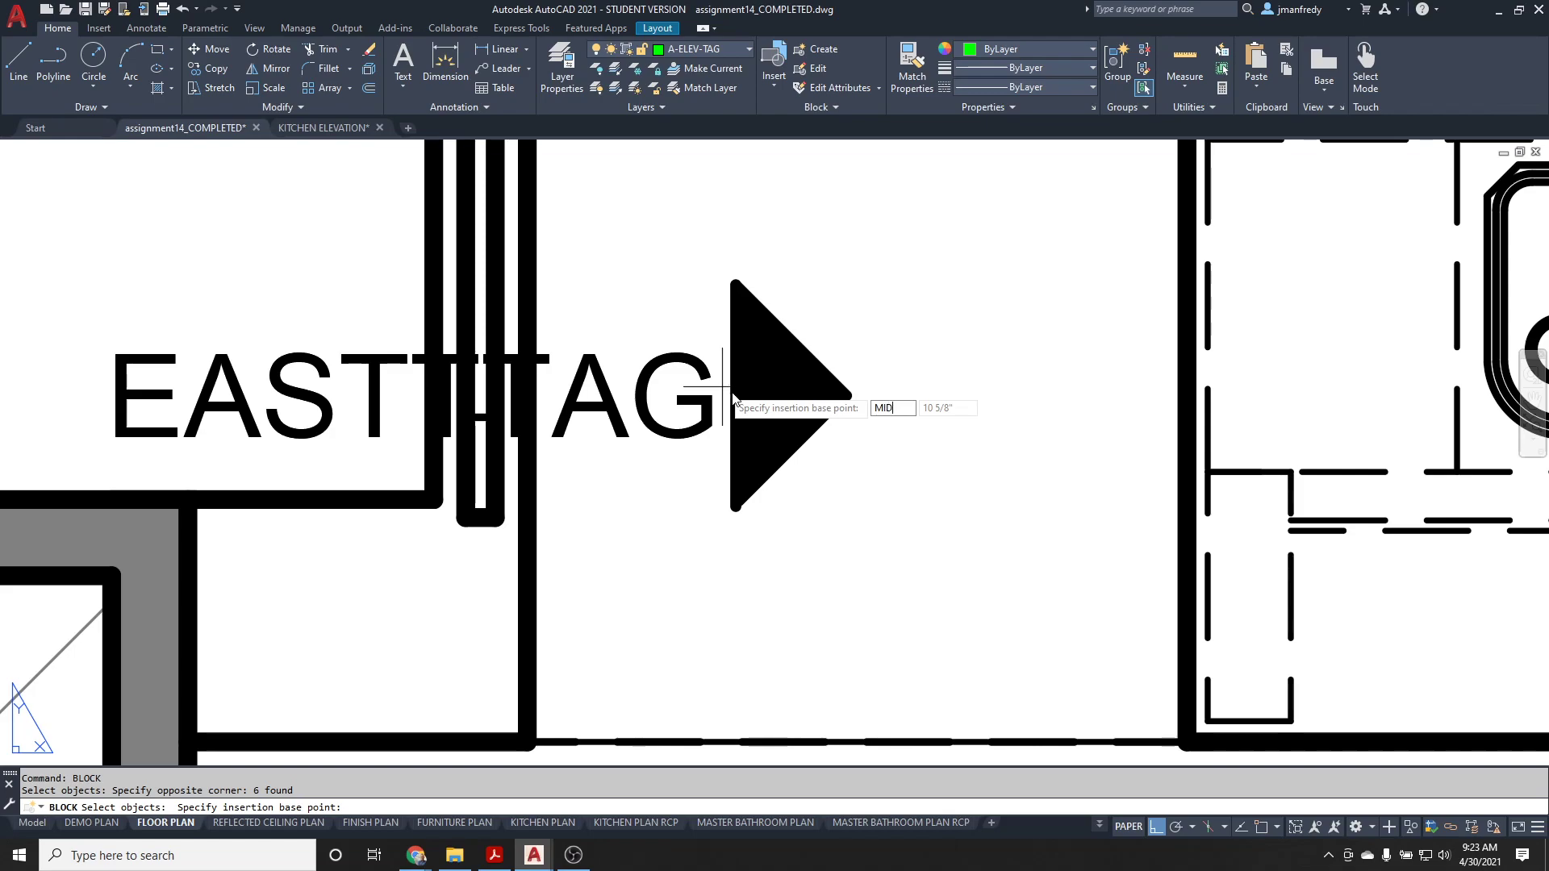
key(Return)
click(736, 394)
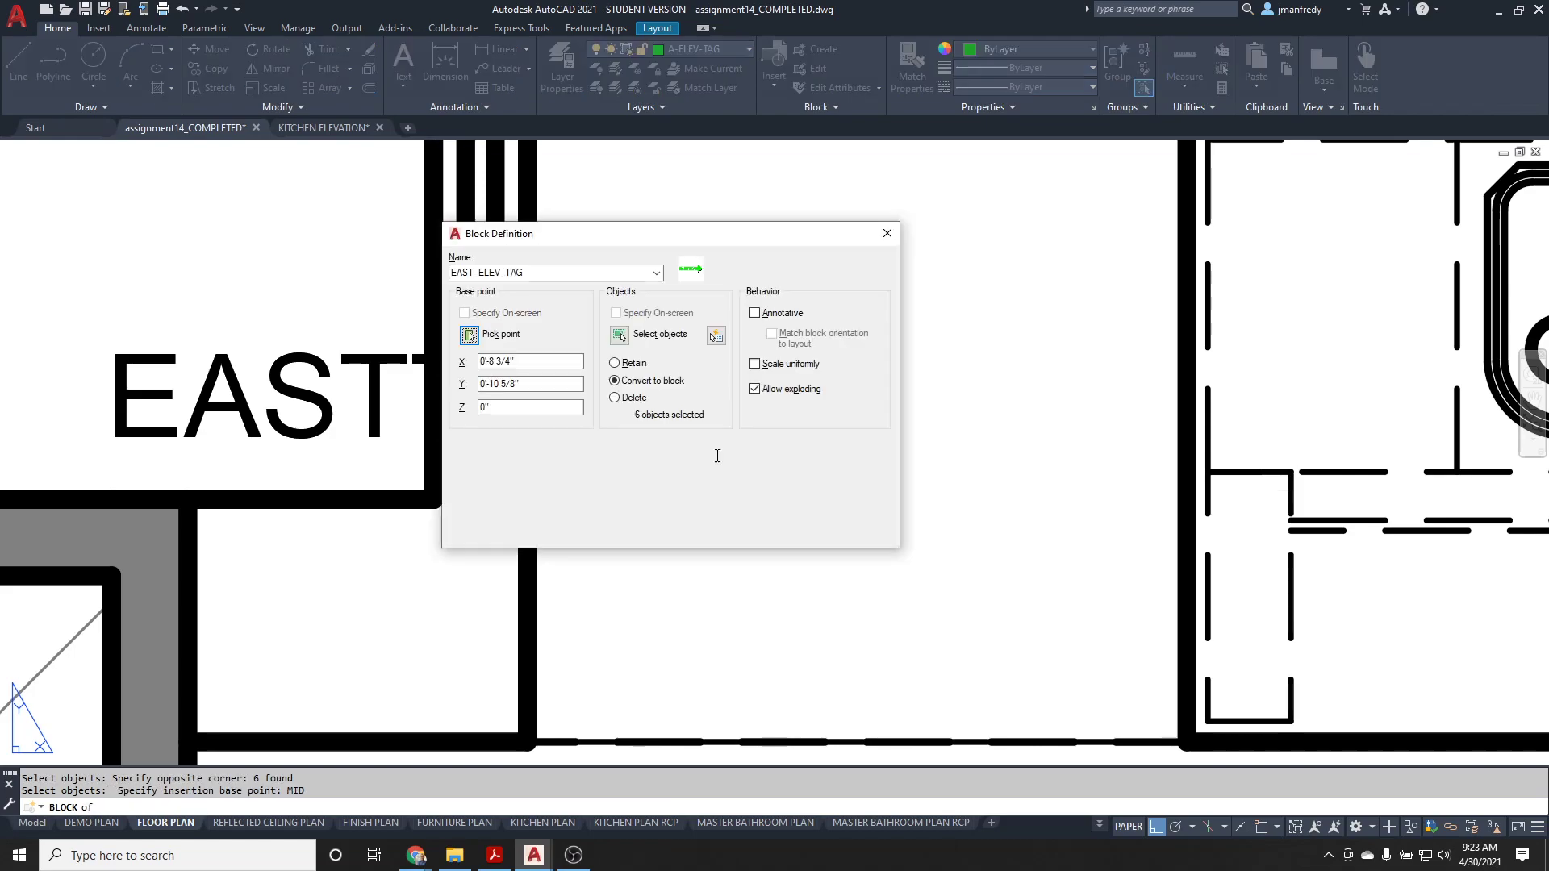
click(730, 533)
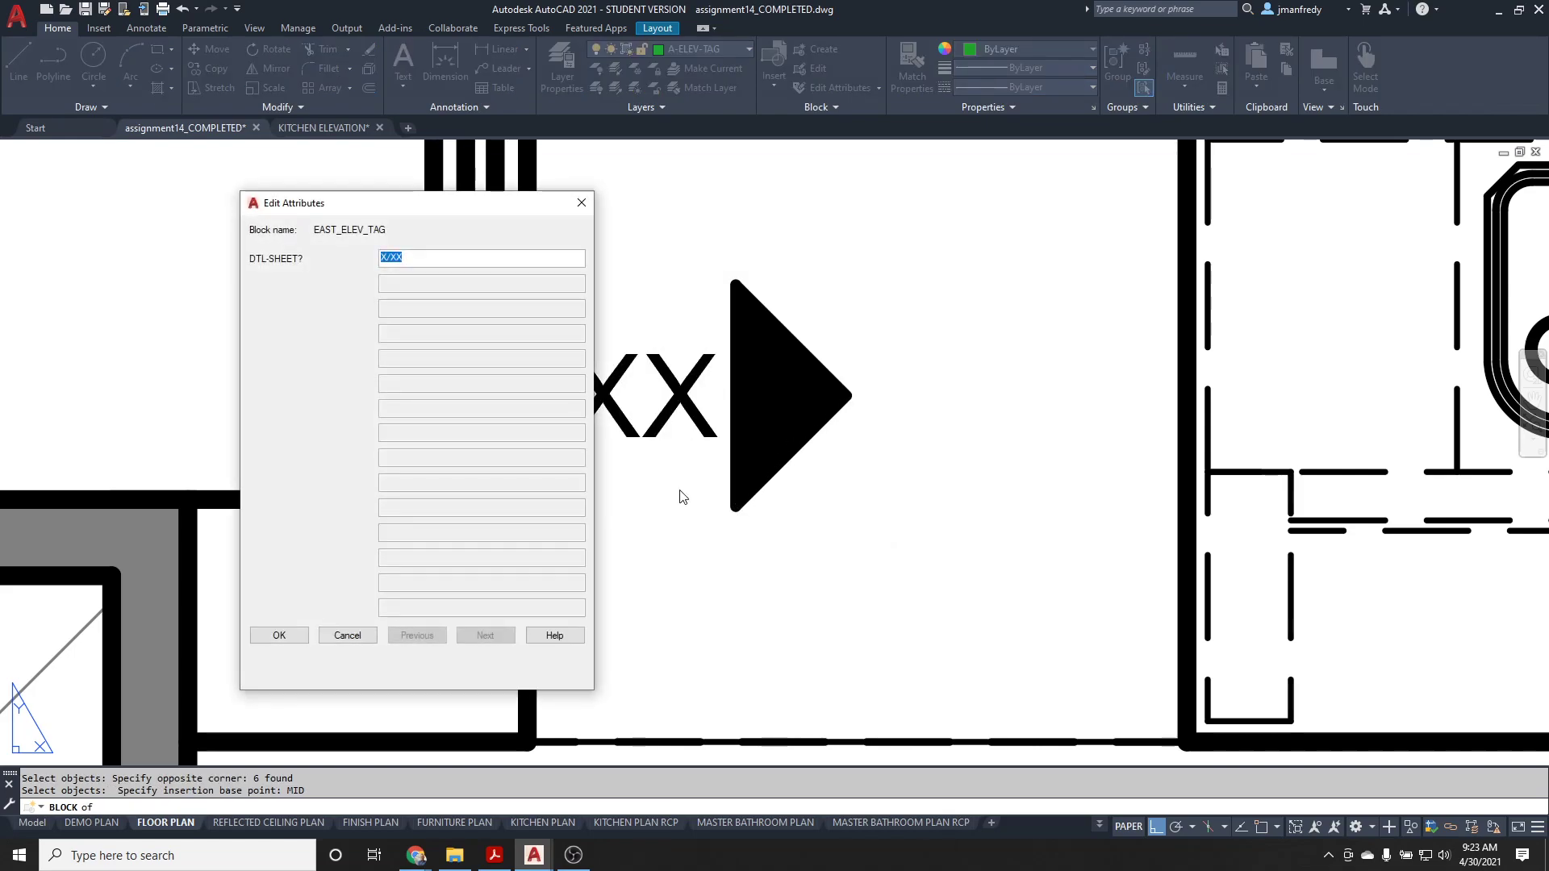
click(278, 636)
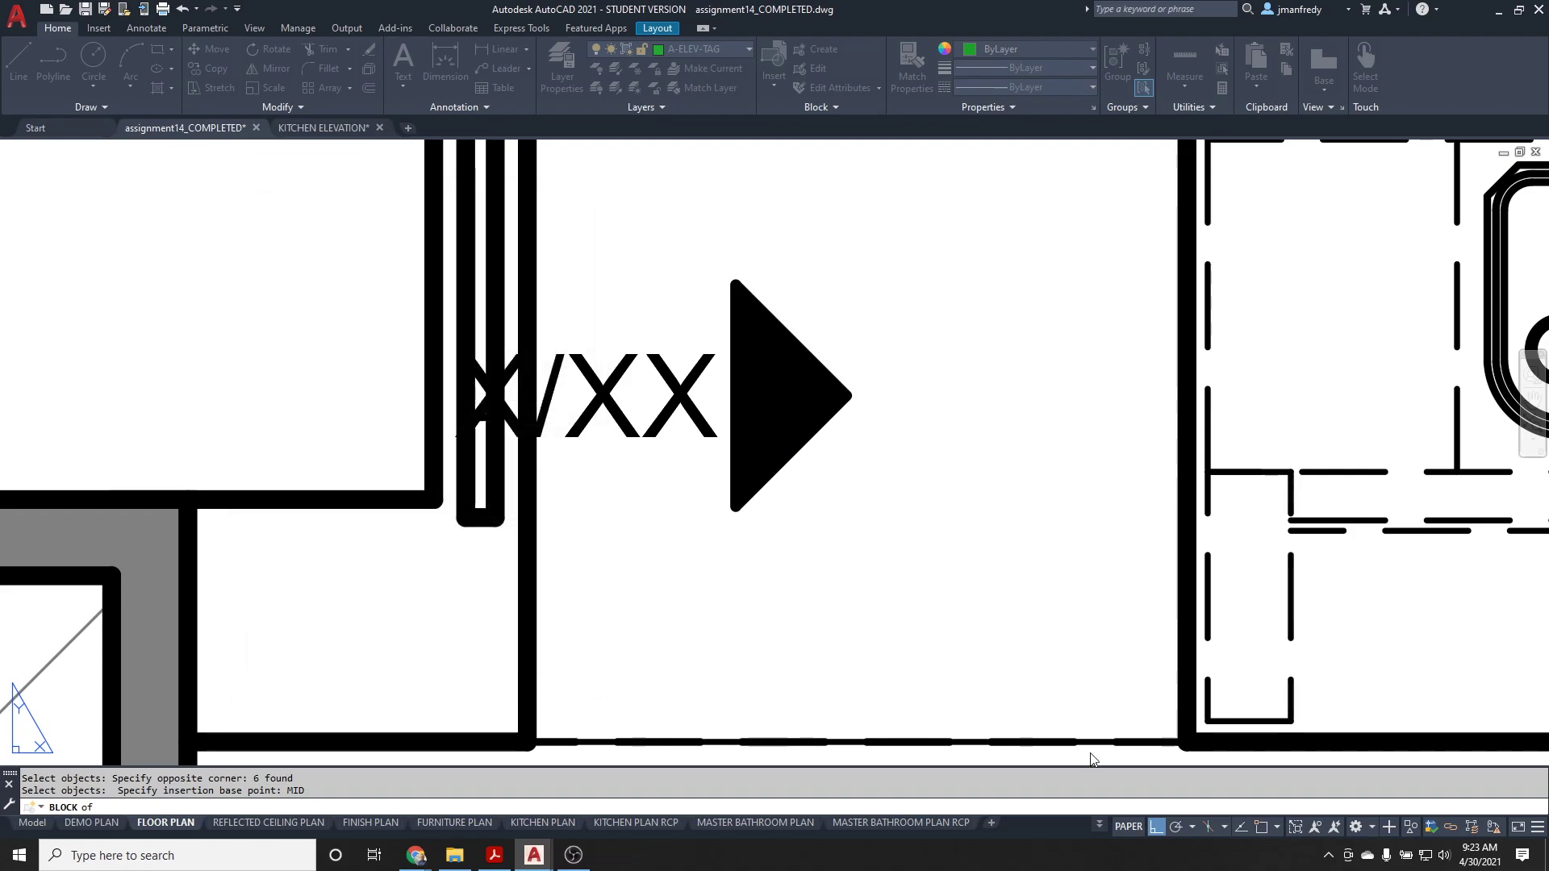
- Check the KITCHEN ELEVATIONS layout, then return to the FLOOR PLAN sheet
click(1098, 826)
click(1141, 803)
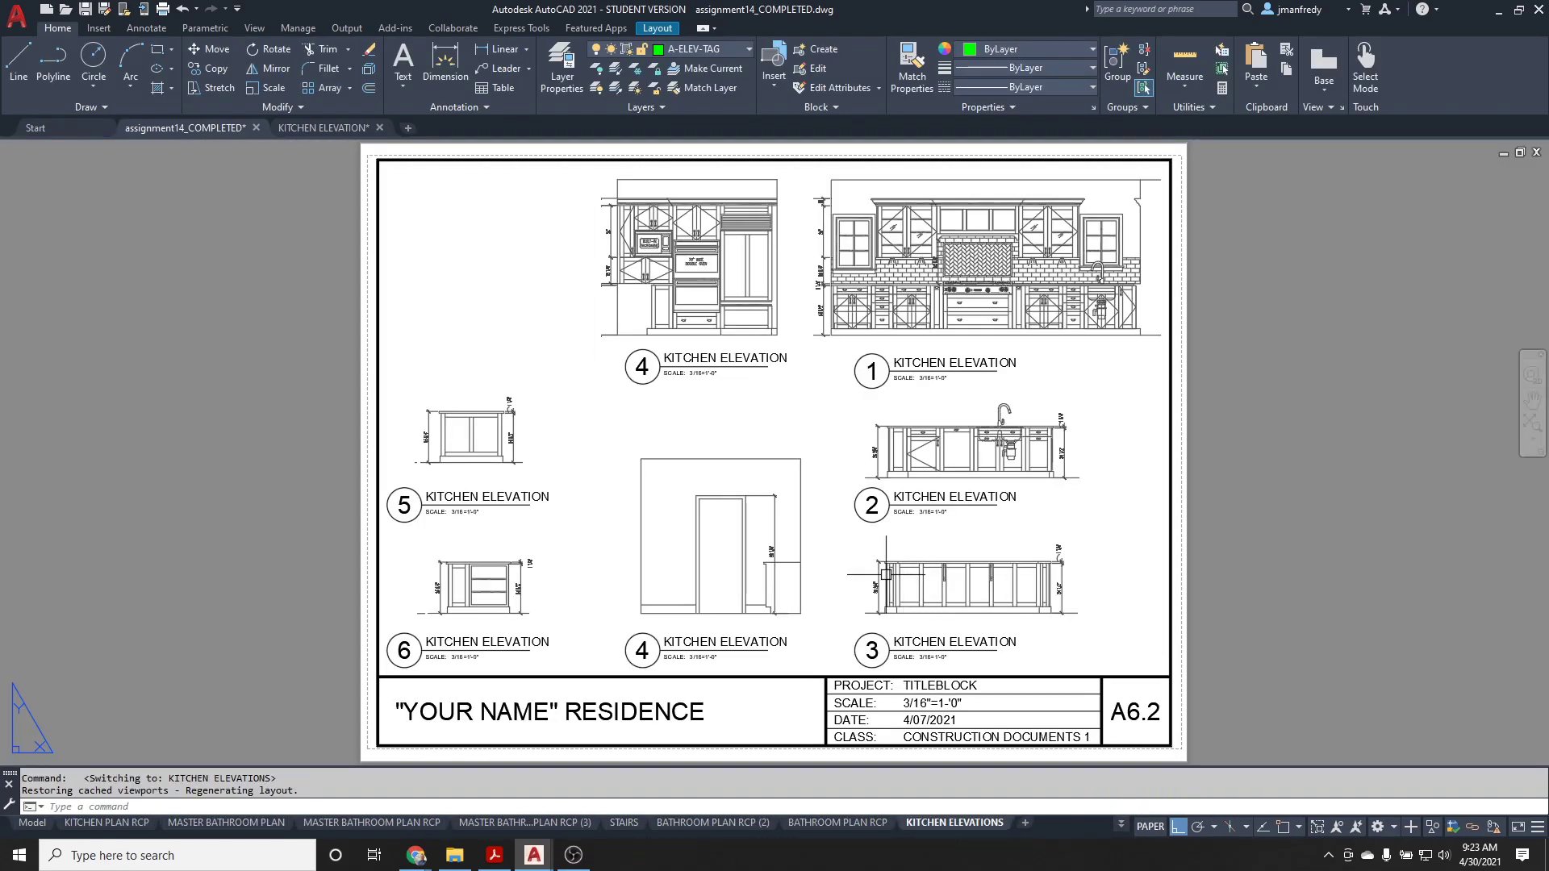
scroll(449, 606, up, 2)
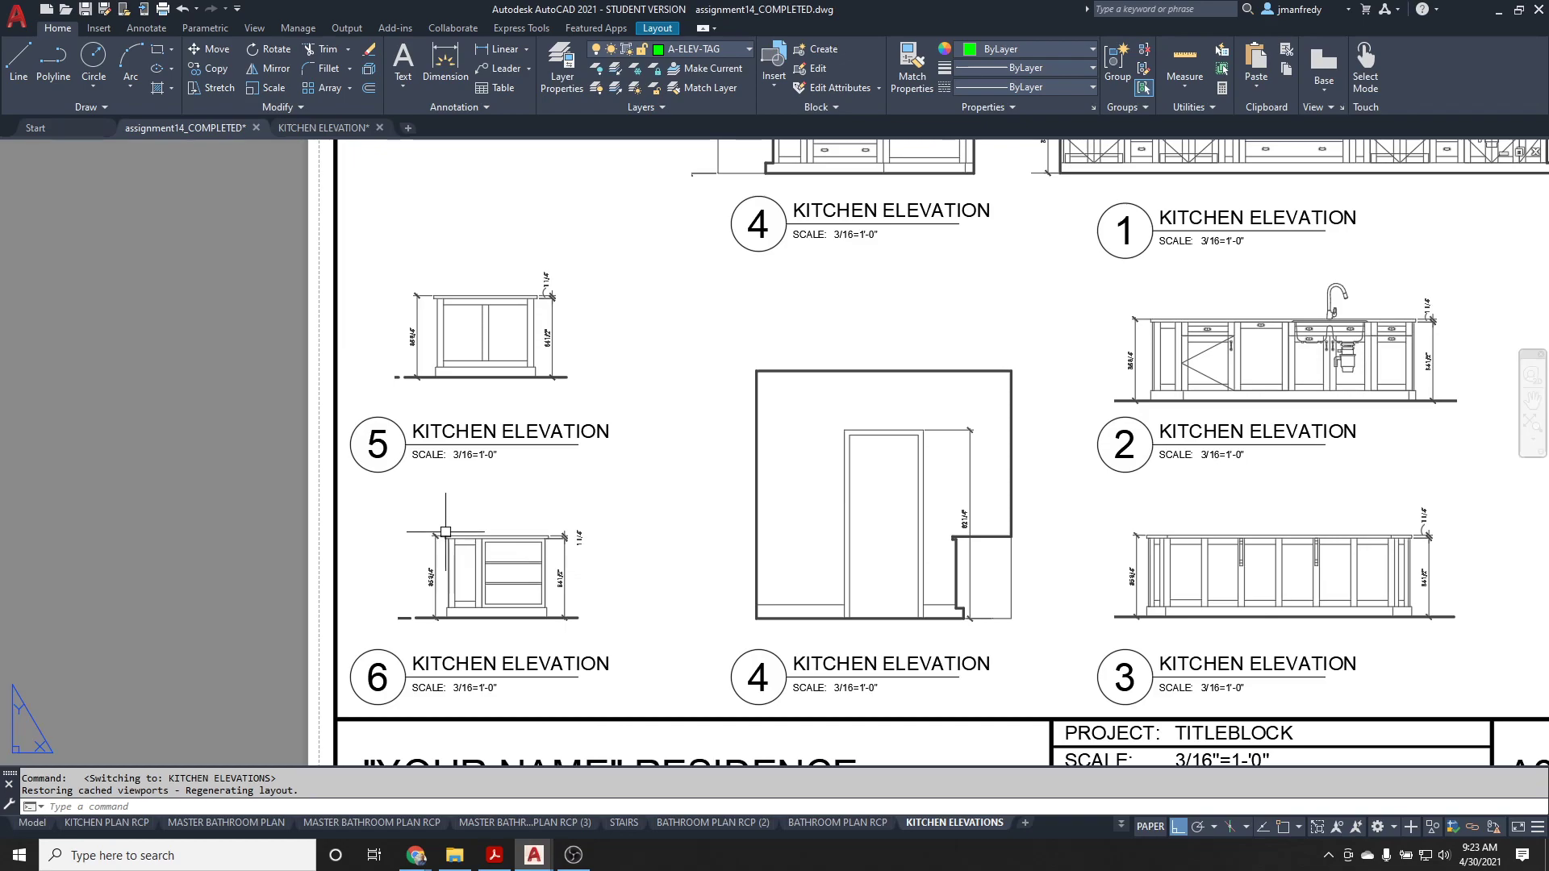
click(1121, 826)
click(1161, 574)
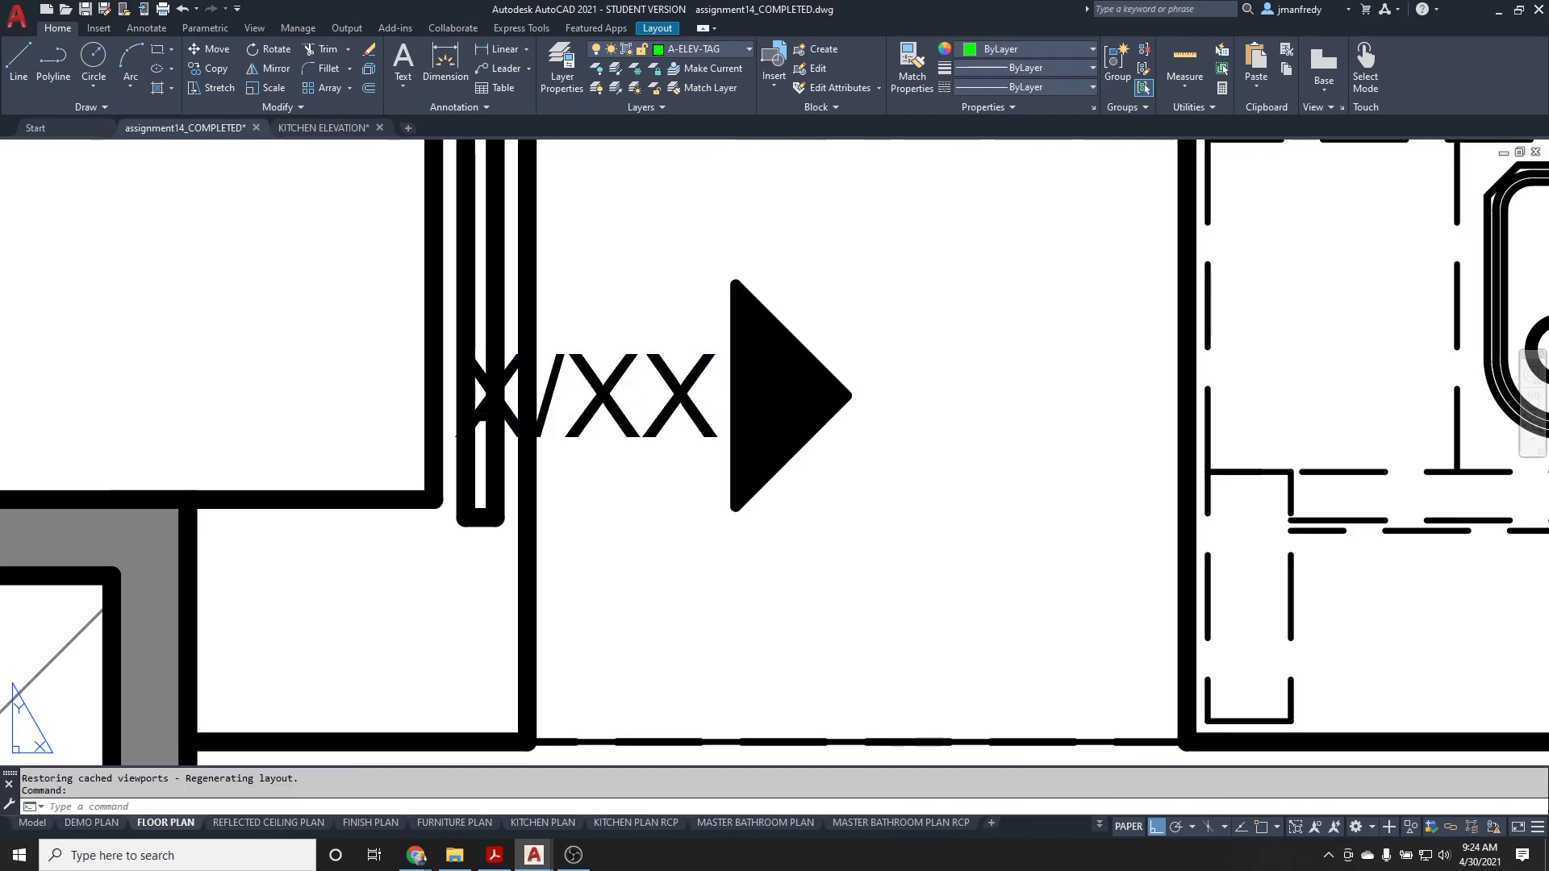
- Change the east tag's attribute value from X/XX to 5/A6.2
double_click(473, 374)
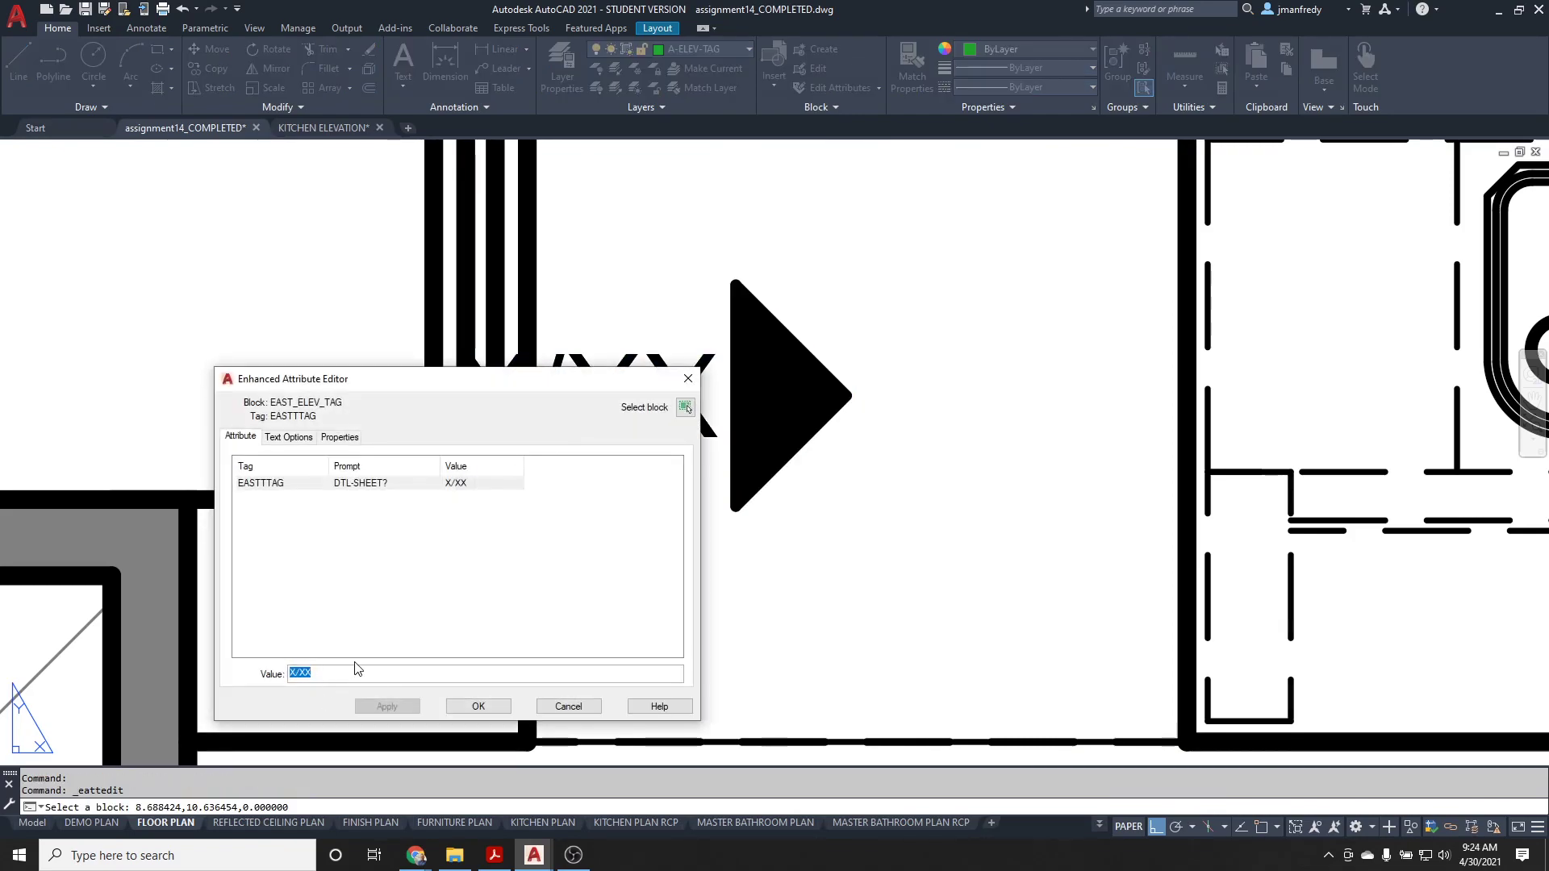
text(5/A6.2)
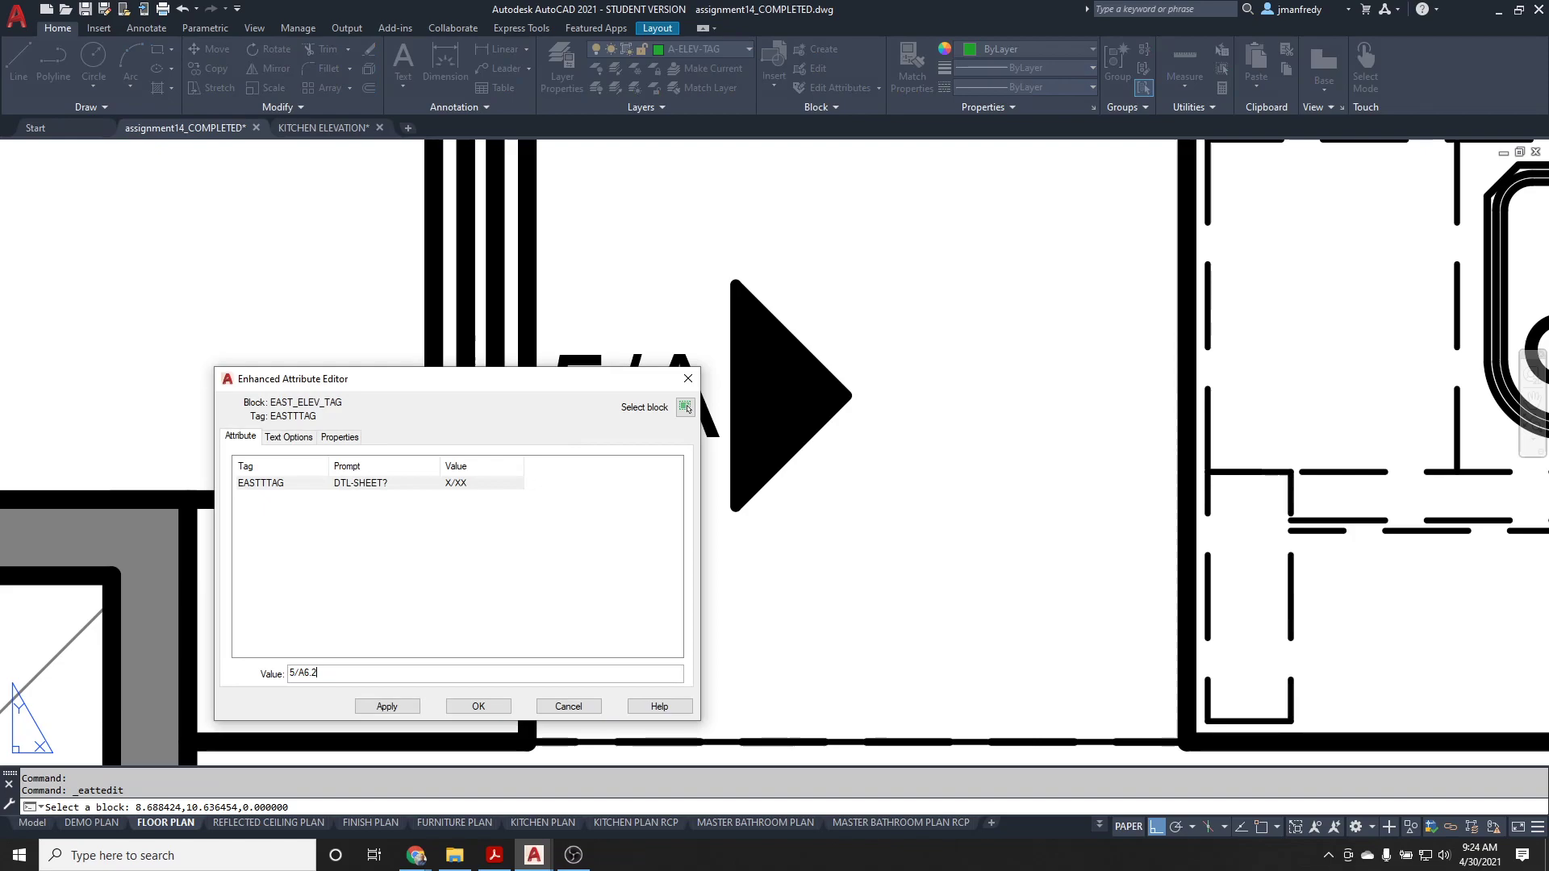
click(475, 707)
key(Escape)
key(Escape)
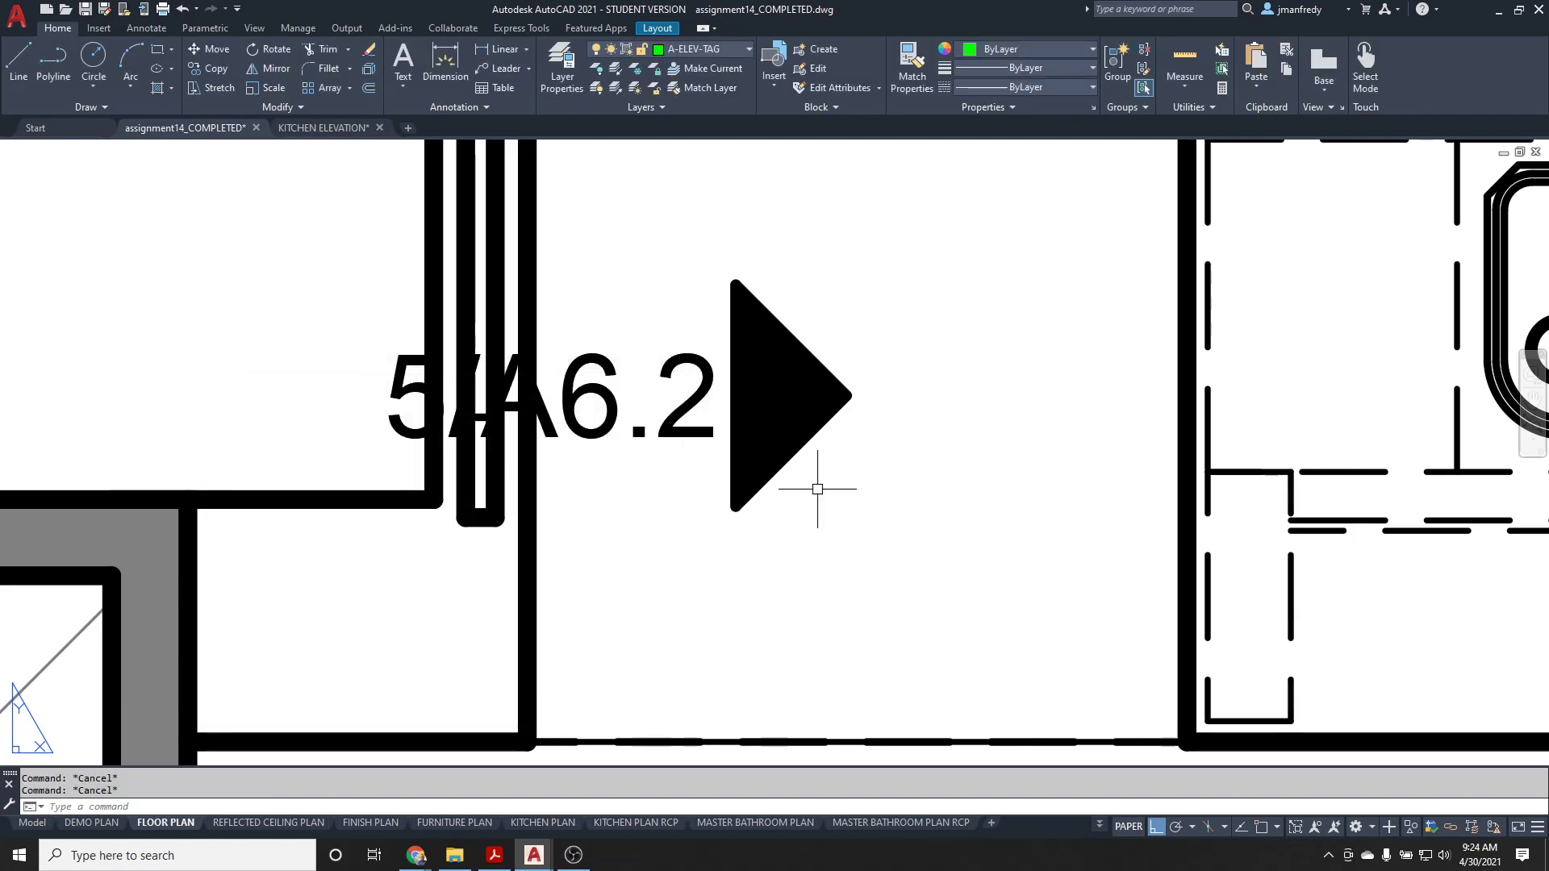
- Move the 5/A6.2 tag further right beside the kitchen island
click(839, 452)
key(m)
key(Return)
click(847, 432)
click(1122, 428)
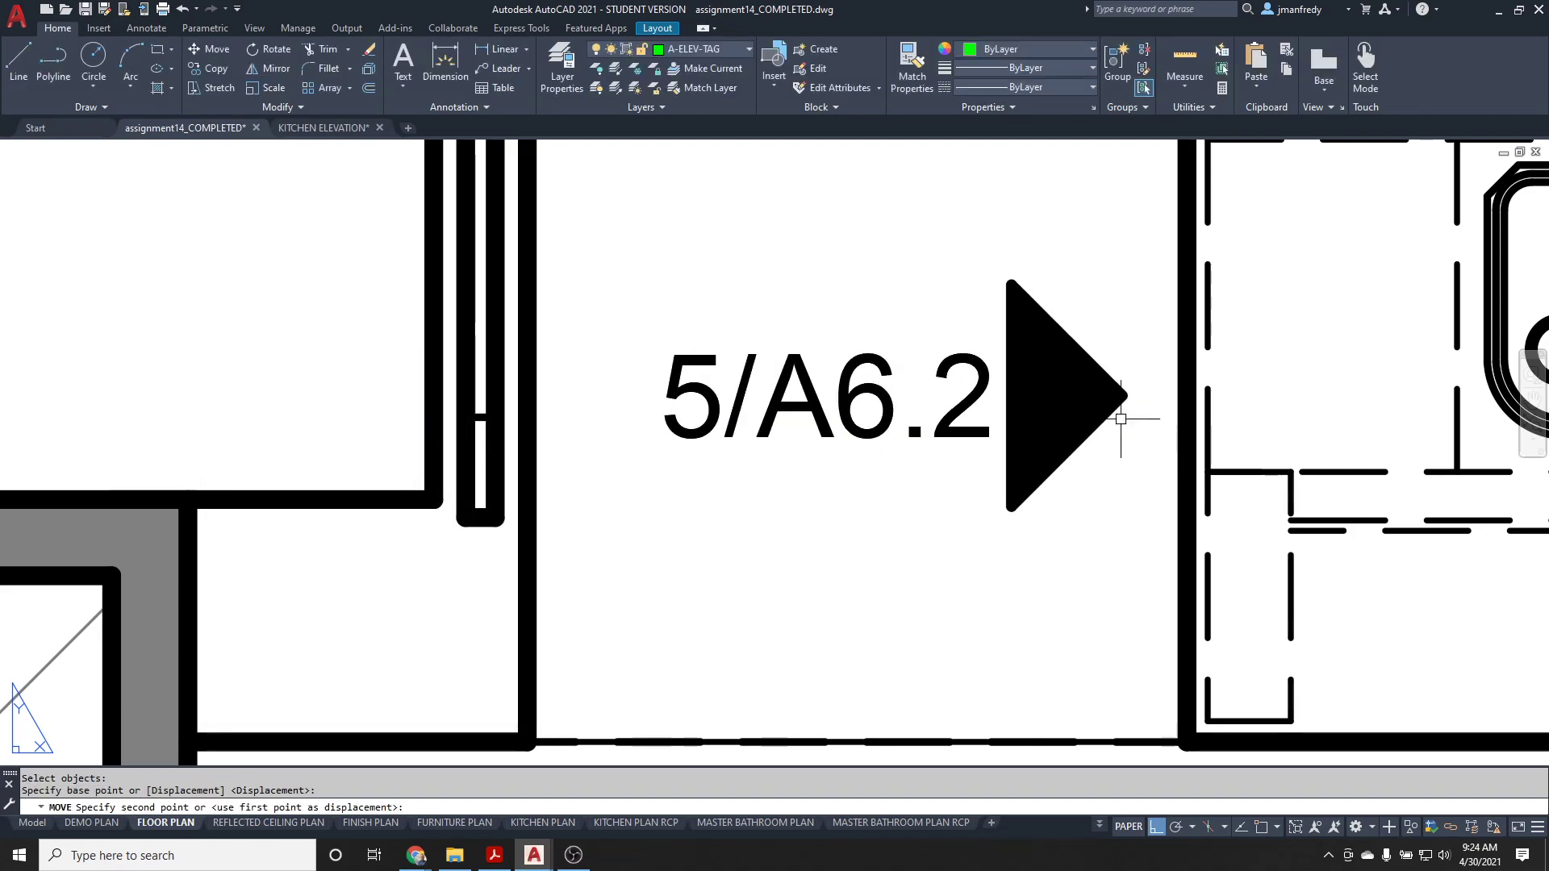
scroll(965, 394, down, 5)
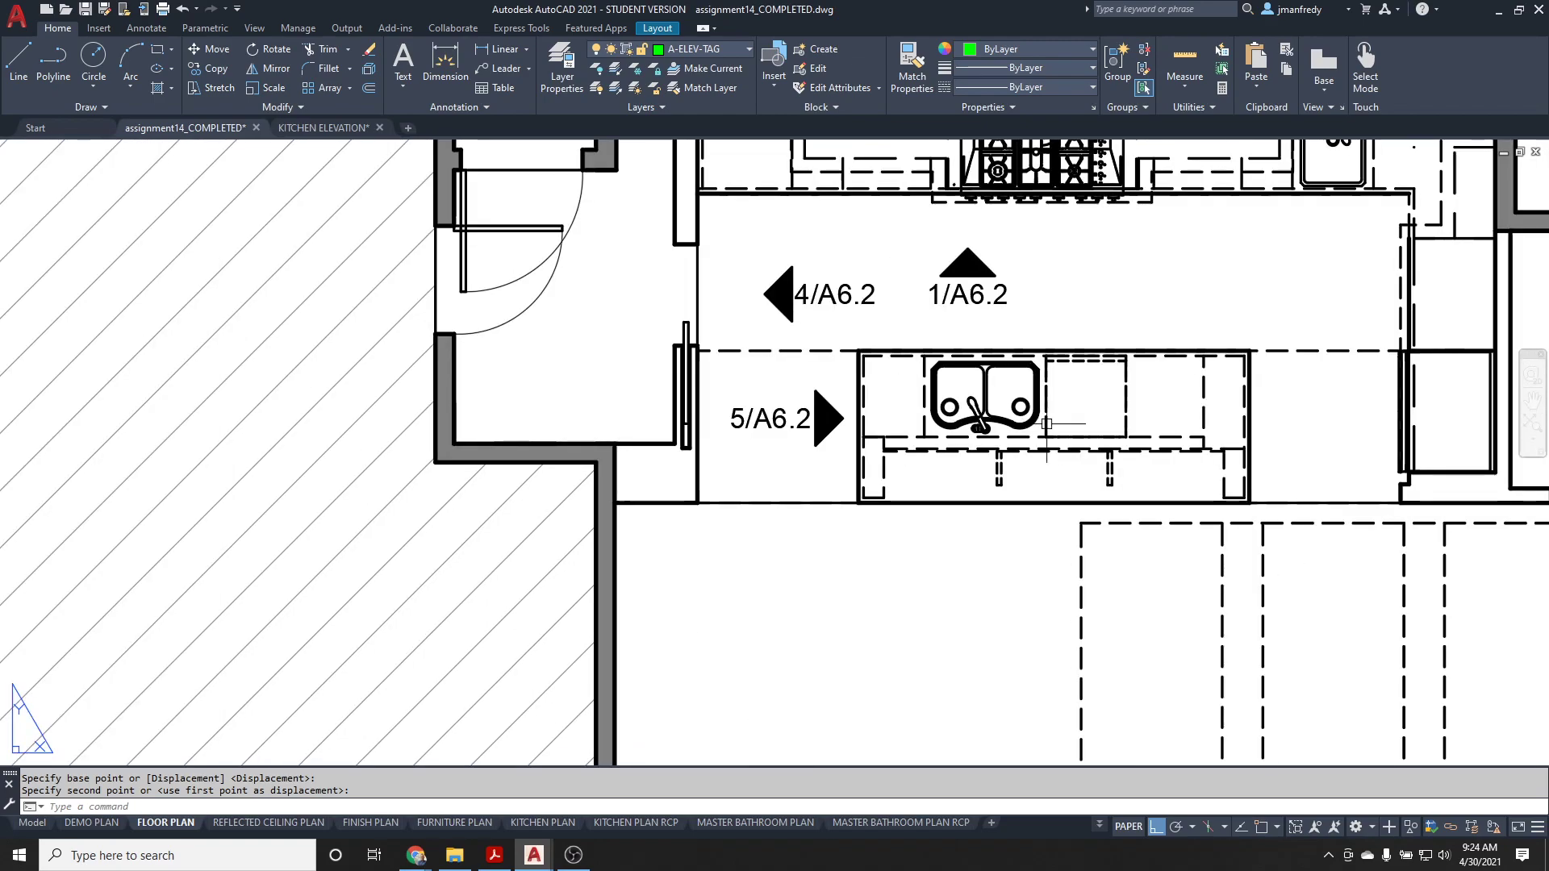
click(543, 303)
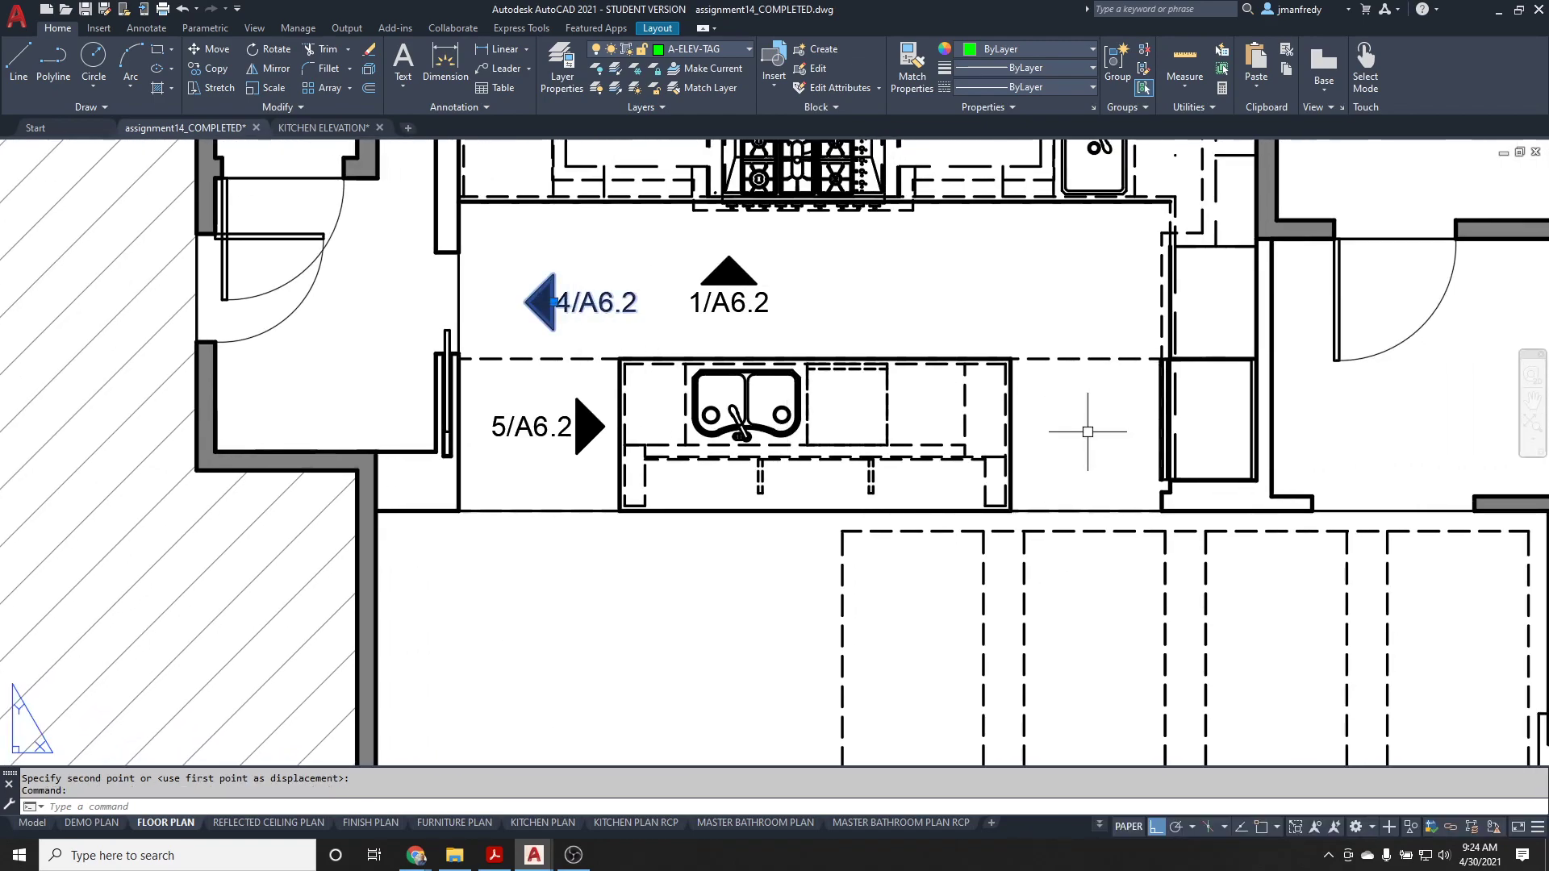
click(588, 425)
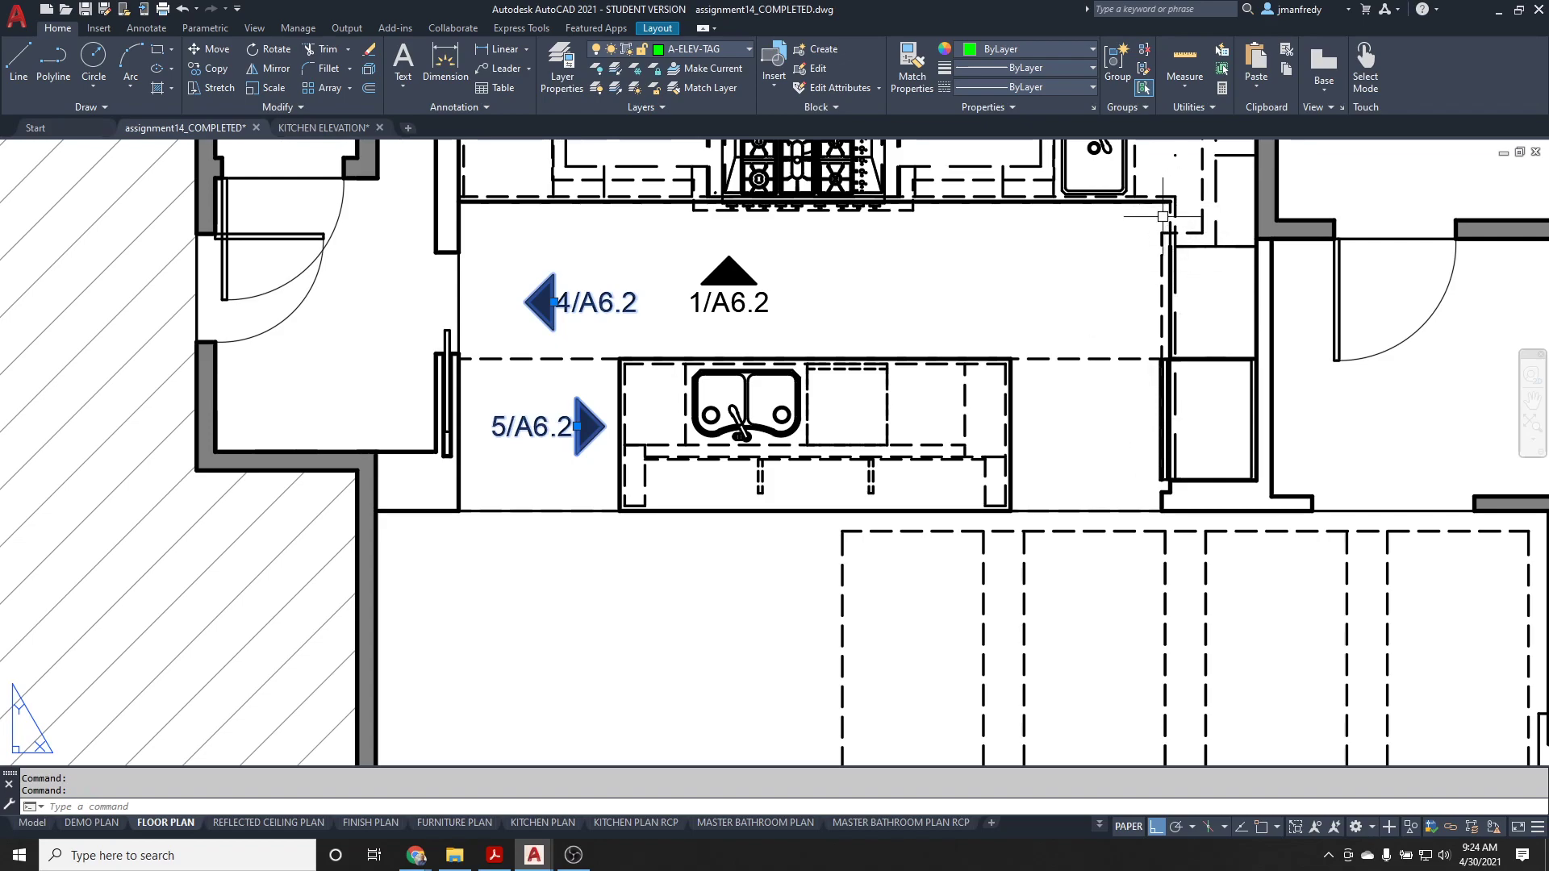
middle_drag(1162, 216, 995, 265)
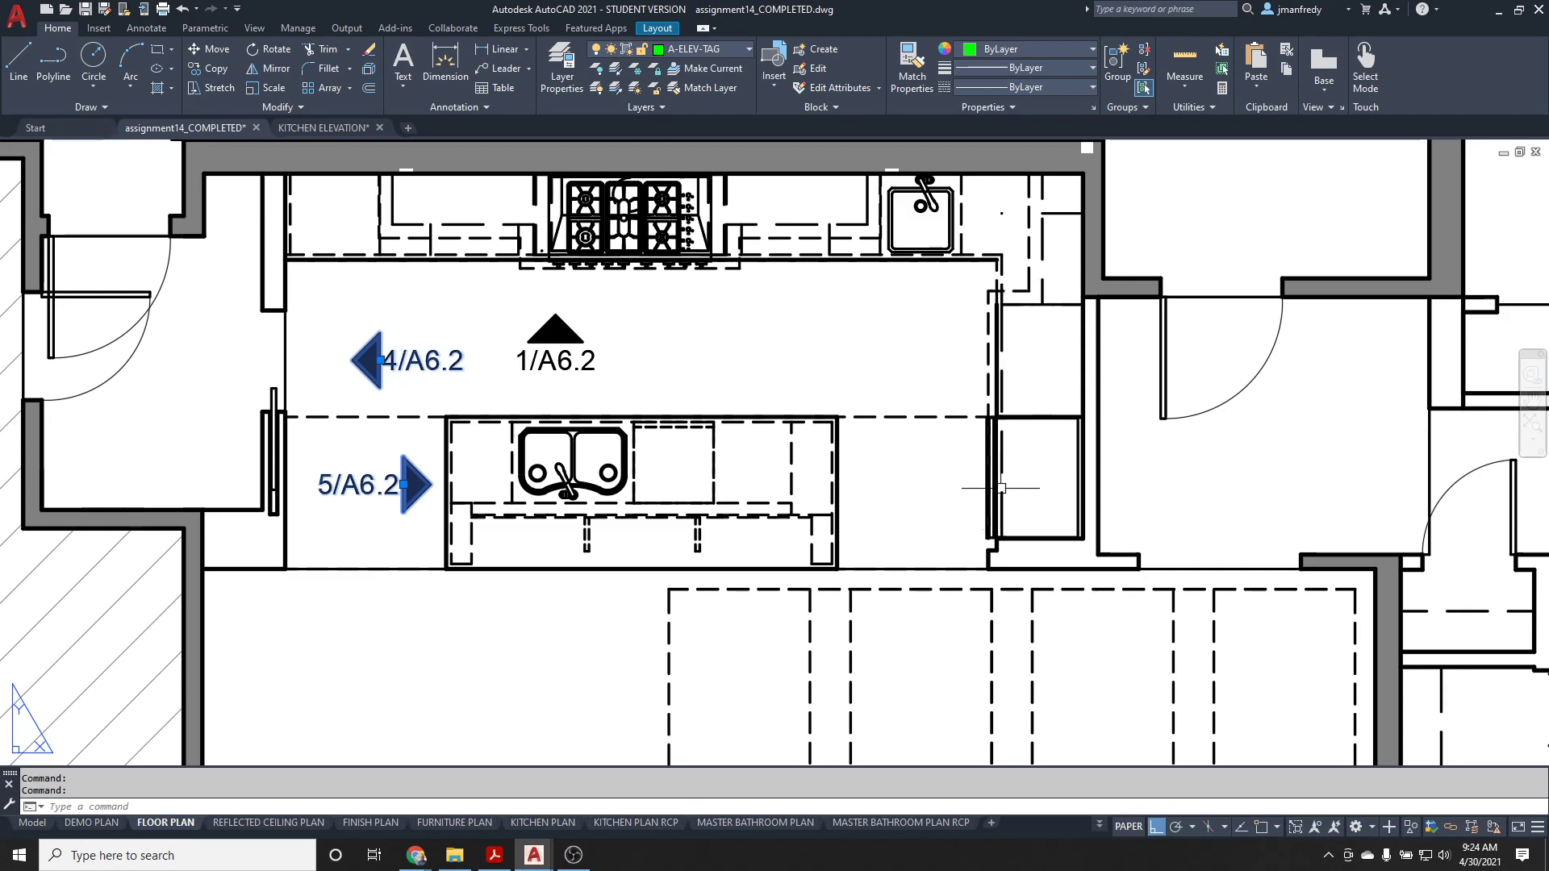
middle_drag(864, 476, 992, 354)
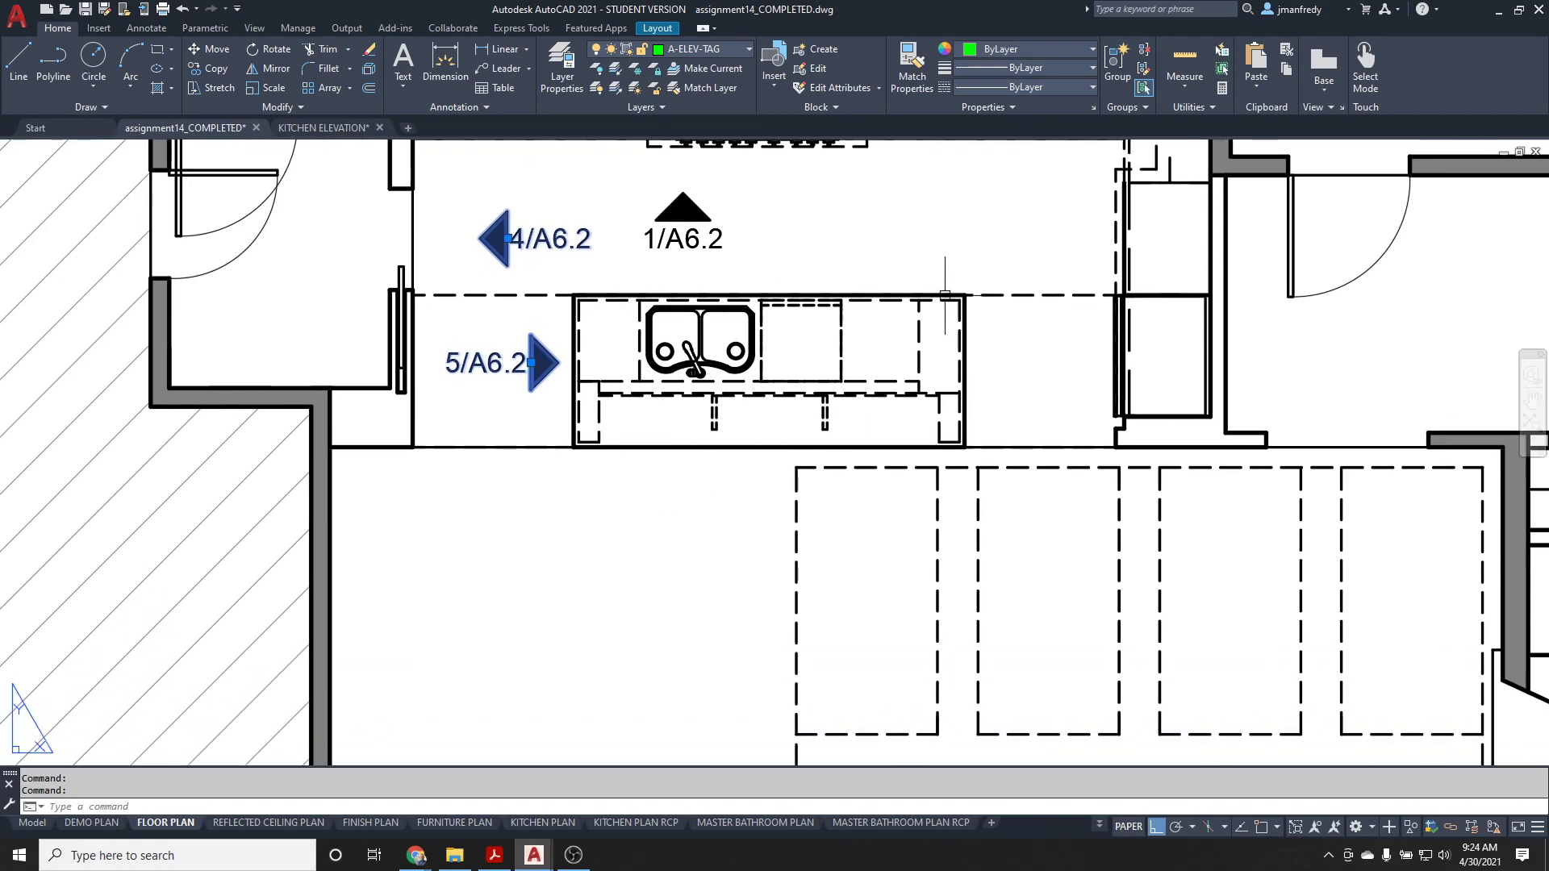
key(Escape)
key(Escape)
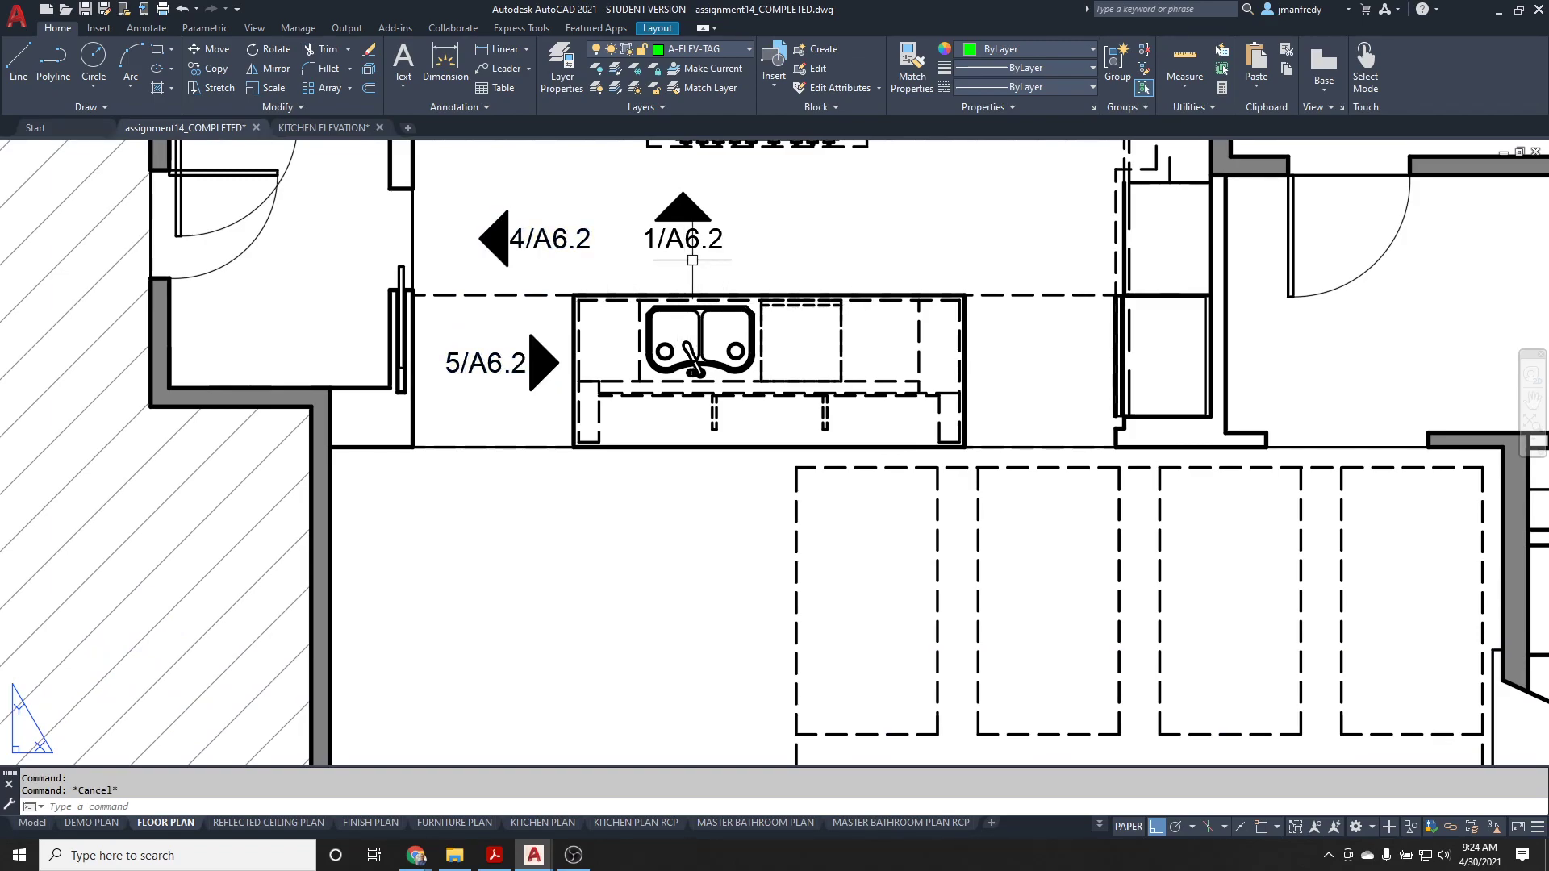
scroll(690, 228, up, 2)
middle_drag(614, 206, 620, 242)
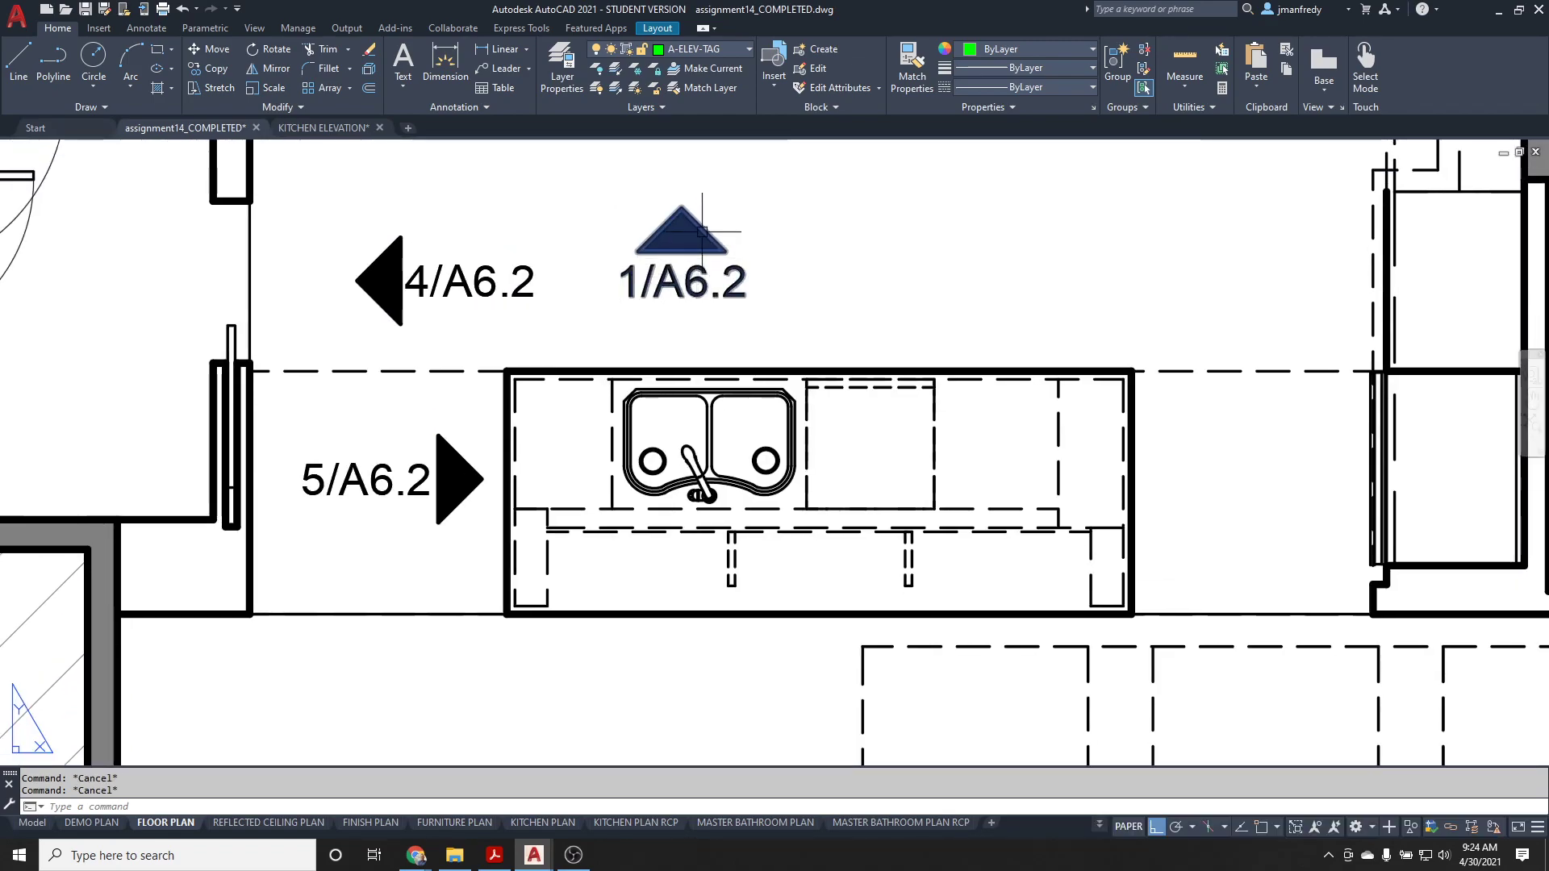
scroll(701, 225, down, 1)
scroll(753, 305, up, 2)
scroll(754, 304, down, 4)
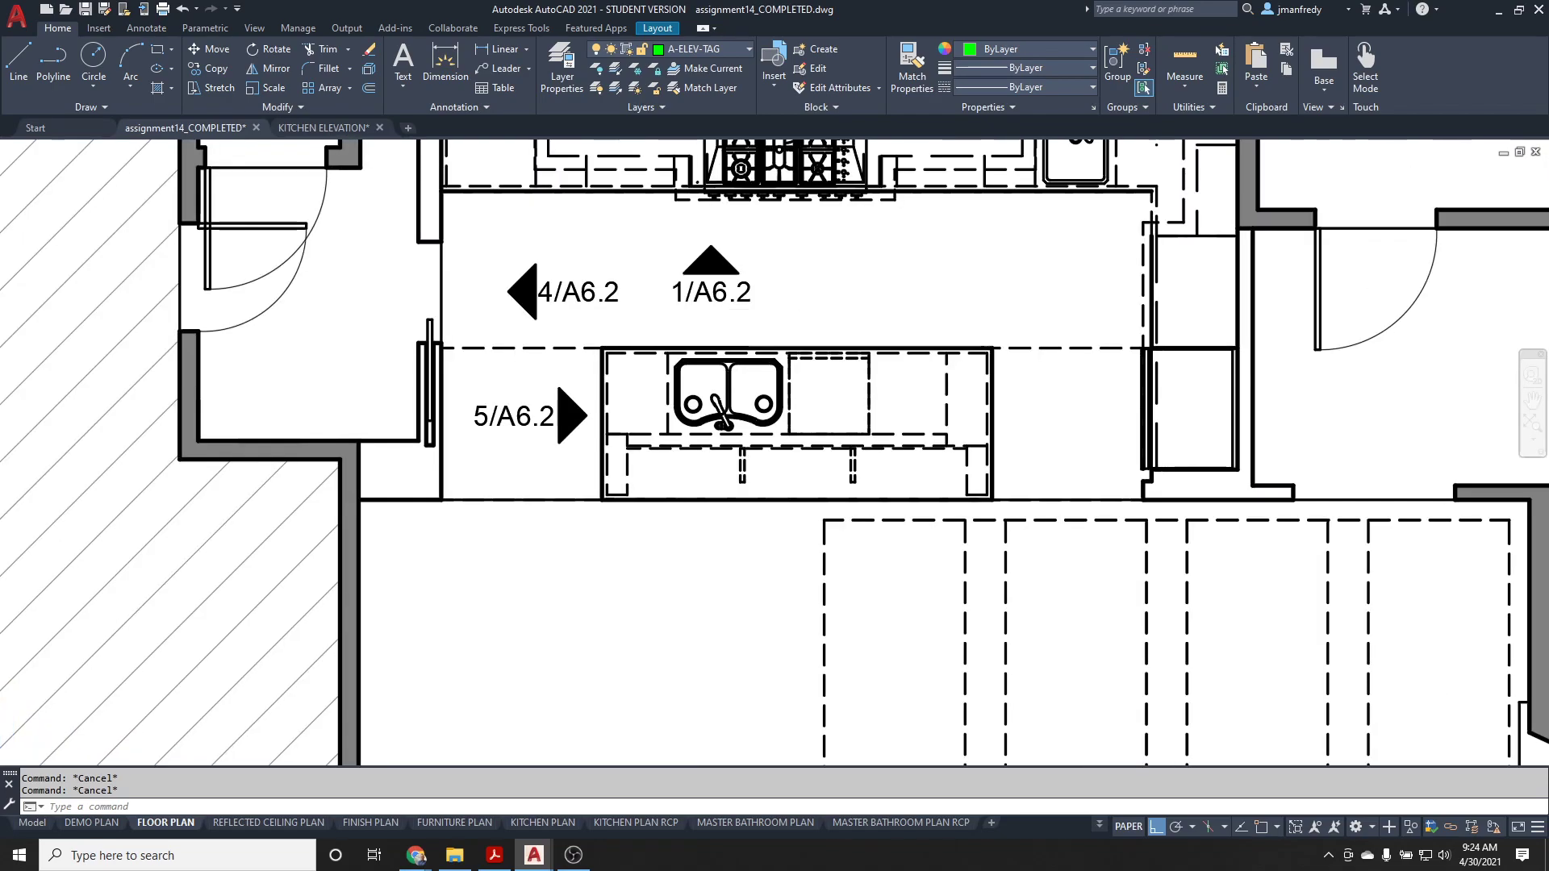
scroll(754, 305, up, 2)
scroll(765, 308, up, 2)
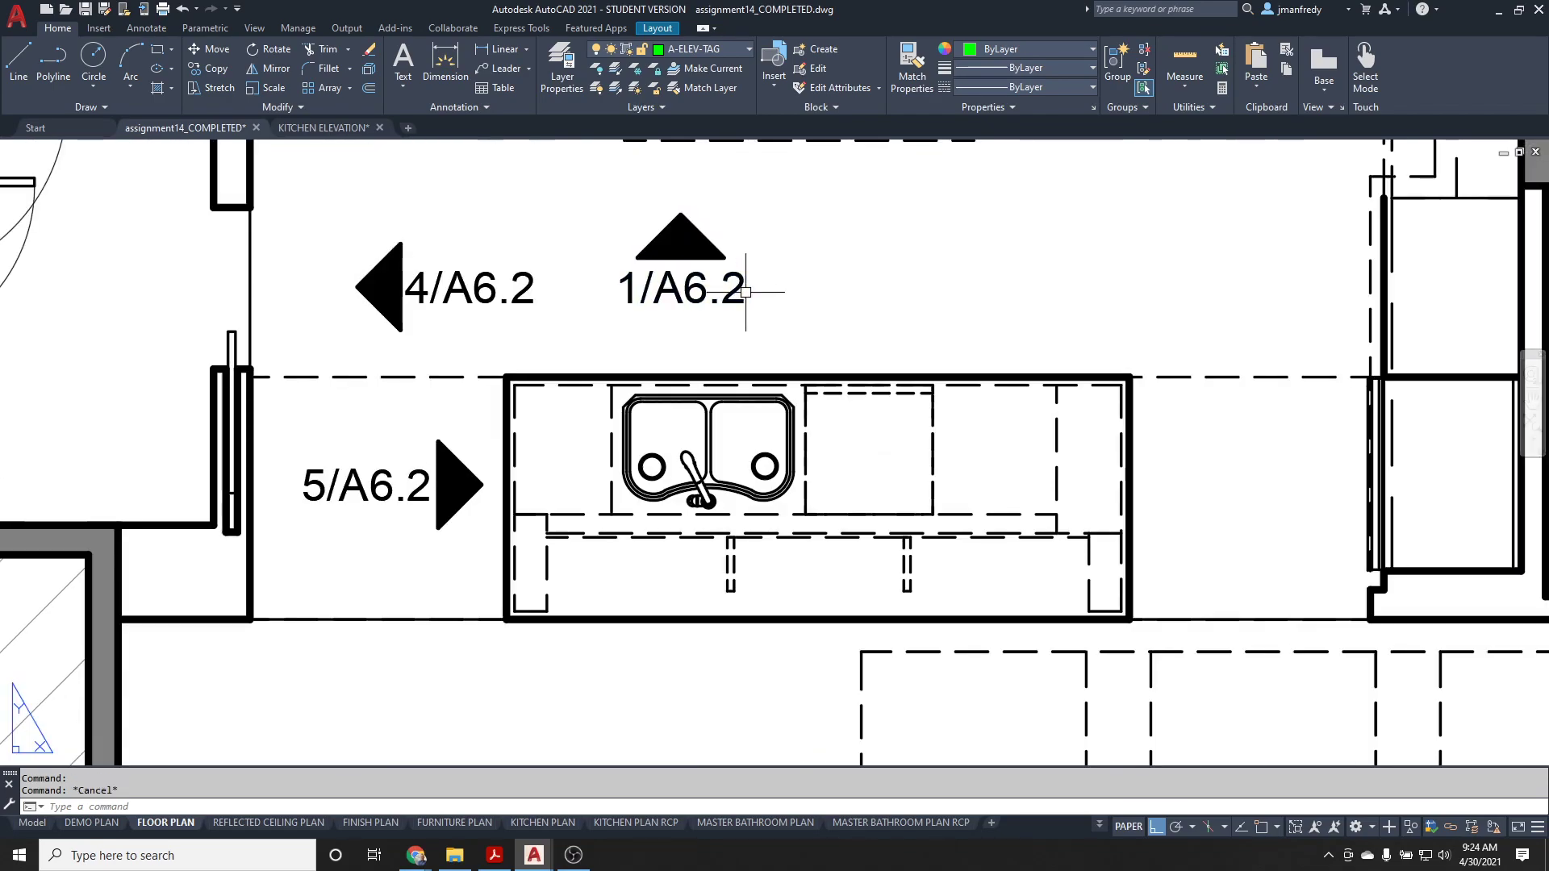
scroll(775, 312, down, 2)
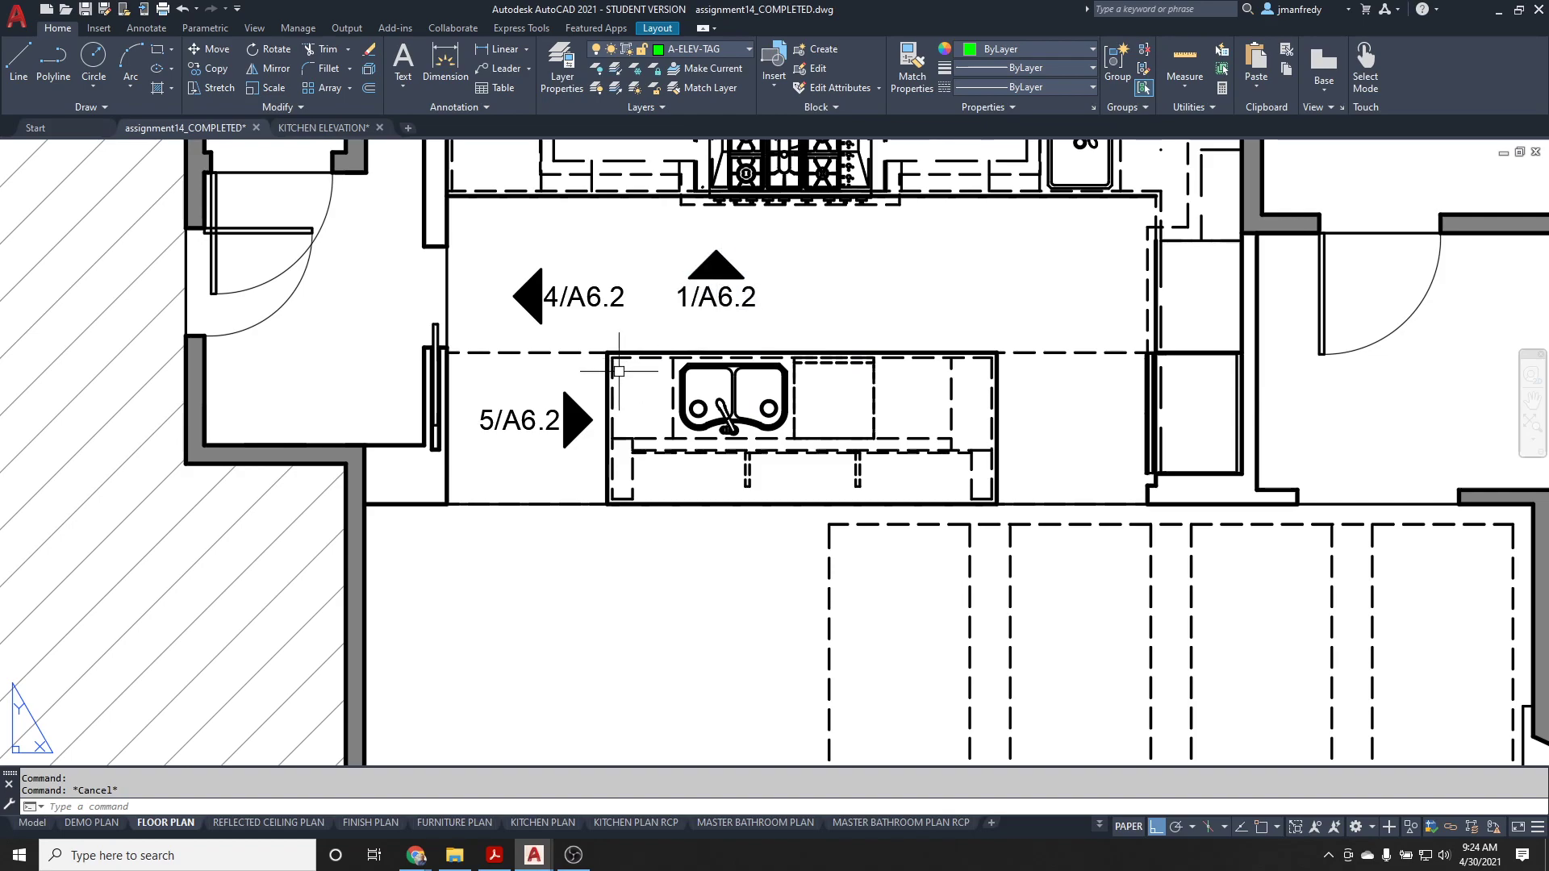
- Zoom out and use Zoom Extents to fit the entire A1.1 furniture plan layout
scroll(619, 371, down, 7)
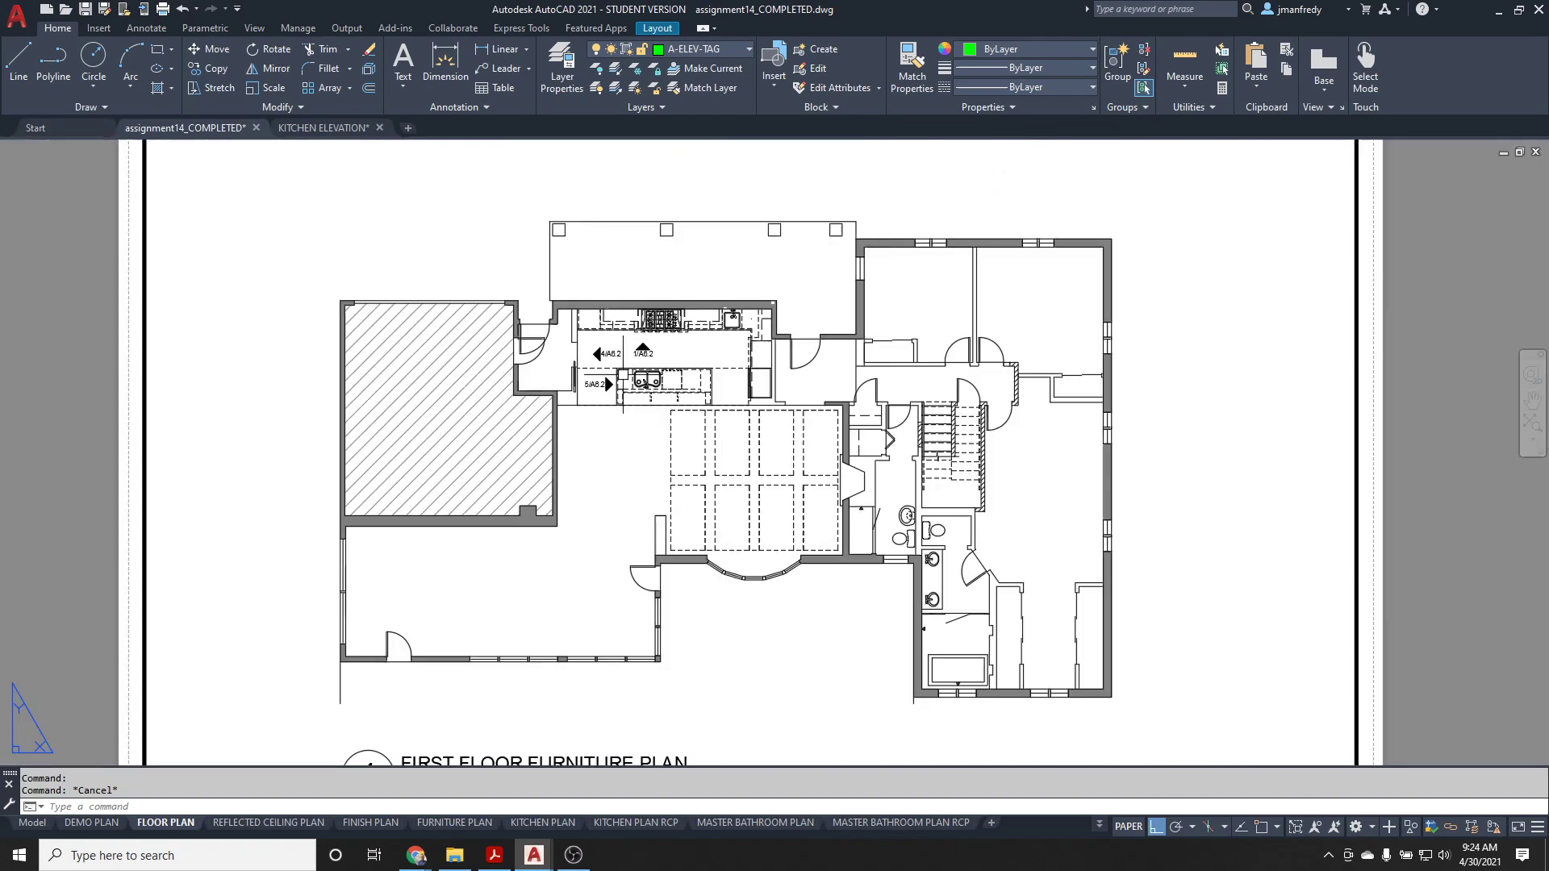
text(z)
key(Return)
text(e)
key(Return)
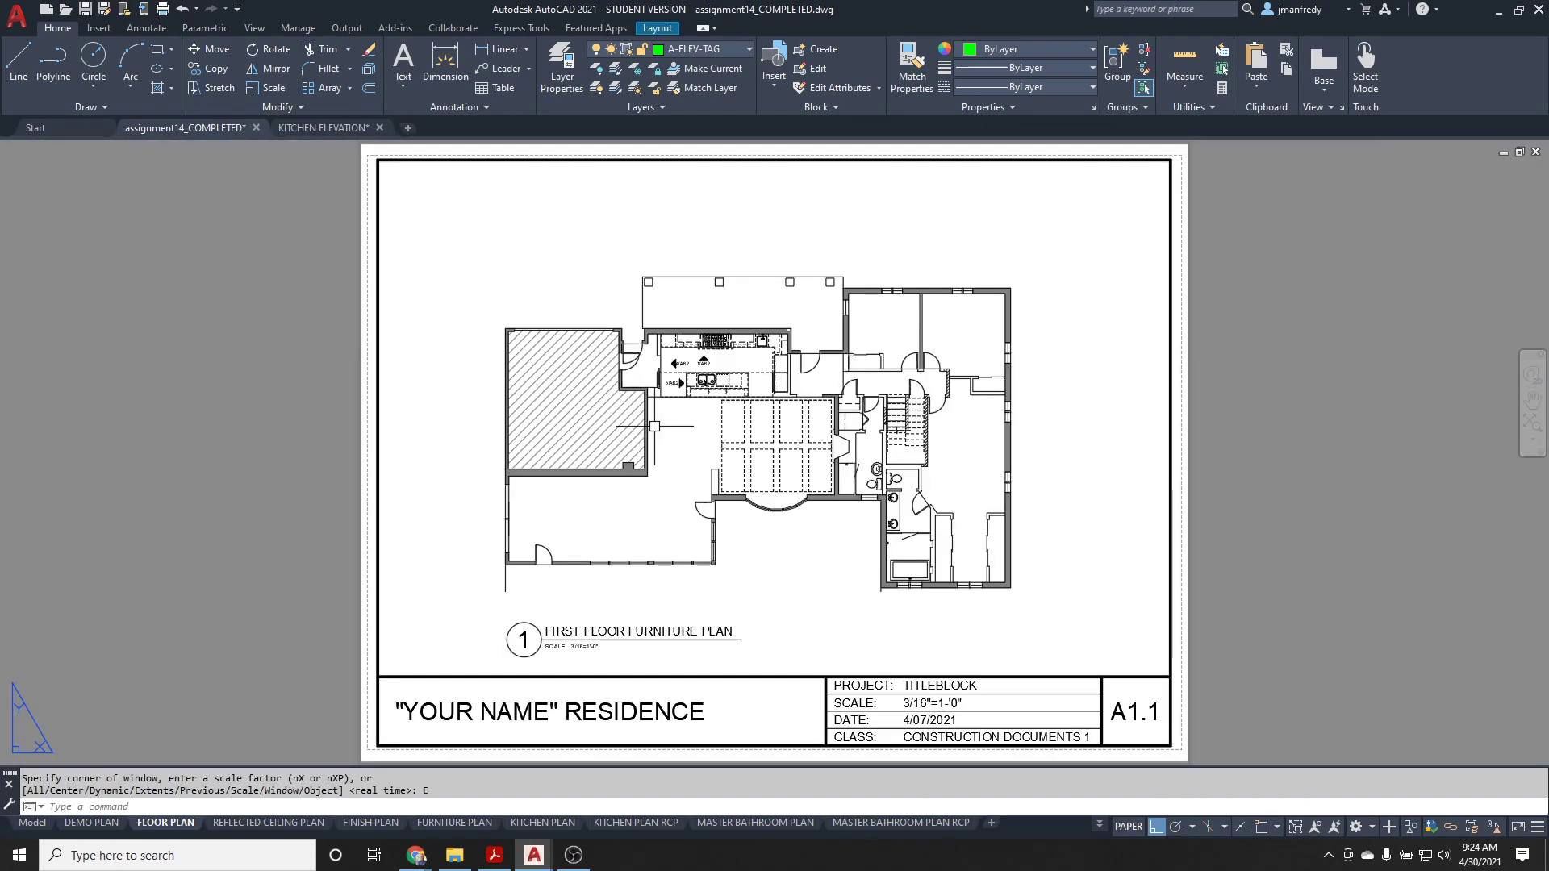